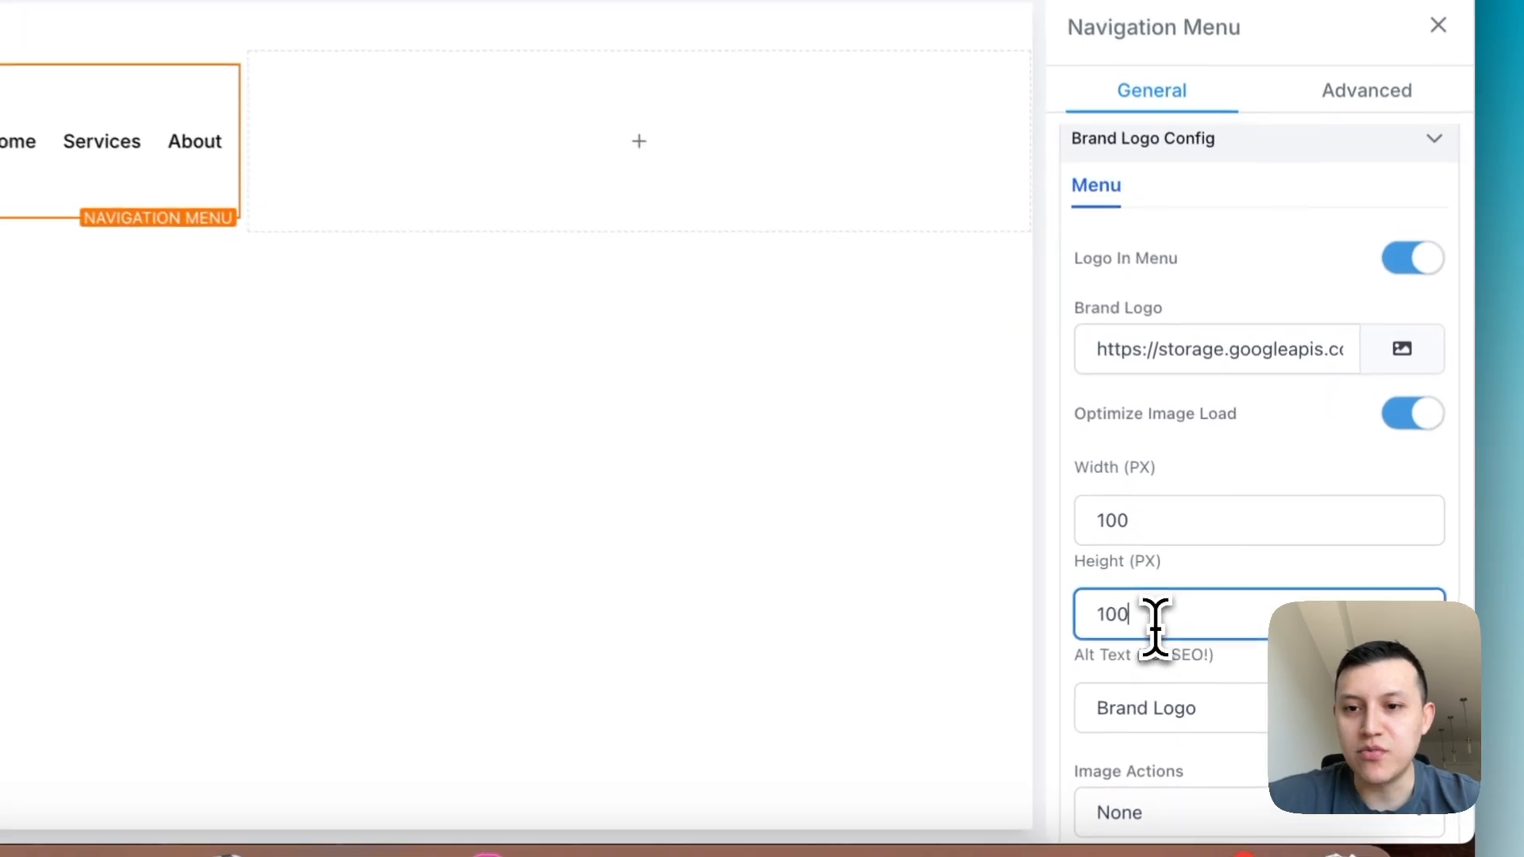
- Replace the menu's brand logo with agencilogo.png from the media library, clearing its height and setting its width to 150 px
{"action": "key", "text": "BackSpace"}
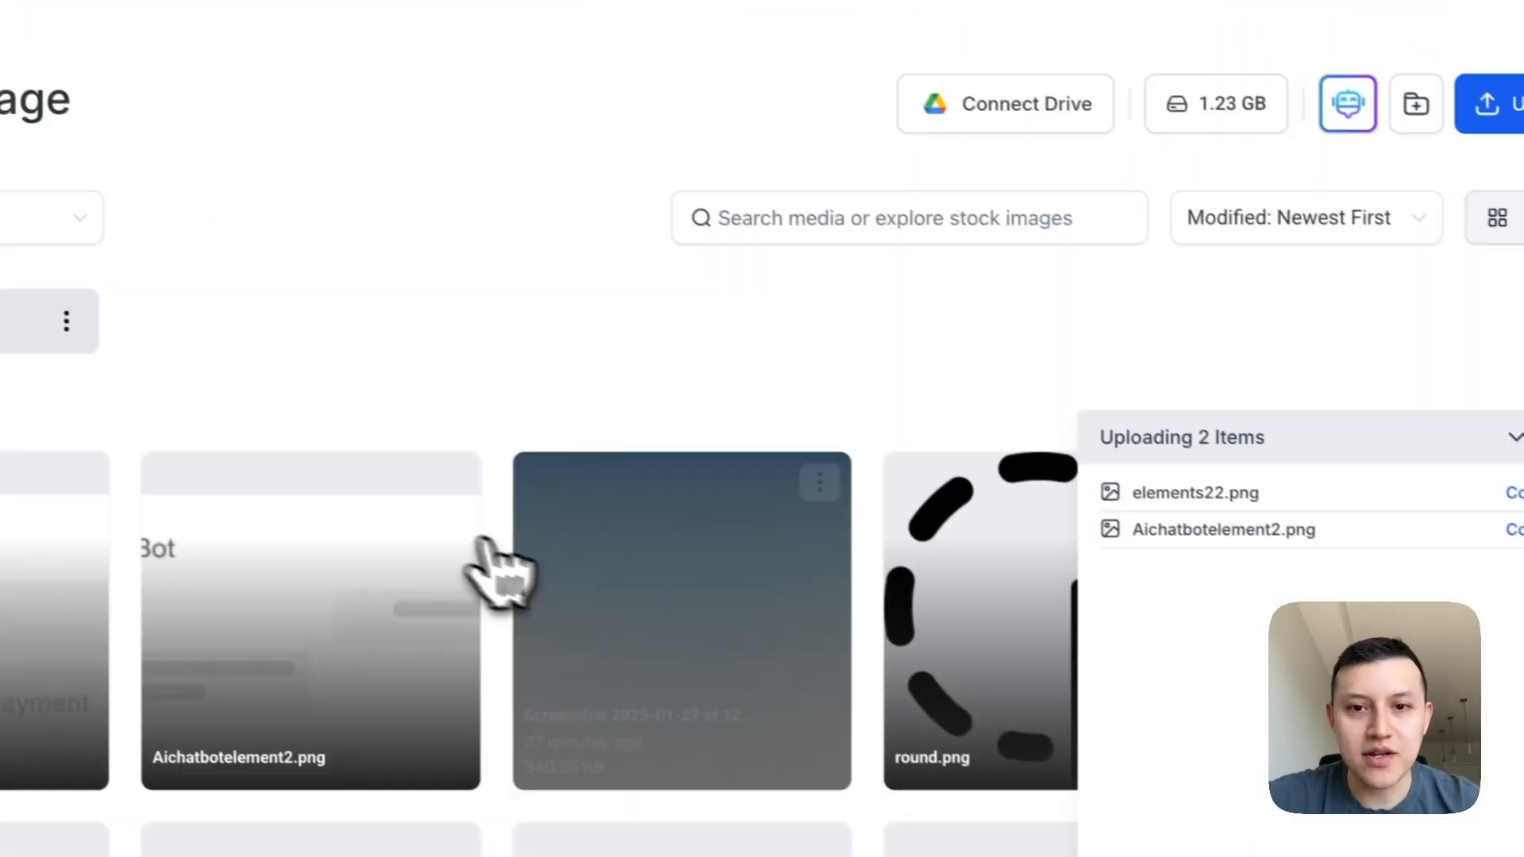
{"action": "scroll", "coordinate": [556, 587], "scroll_direction": "down", "scroll_amount": 4}
{"action": "left_click", "coordinate": [936, 230]}
{"action": "type", "text": "agenci"}
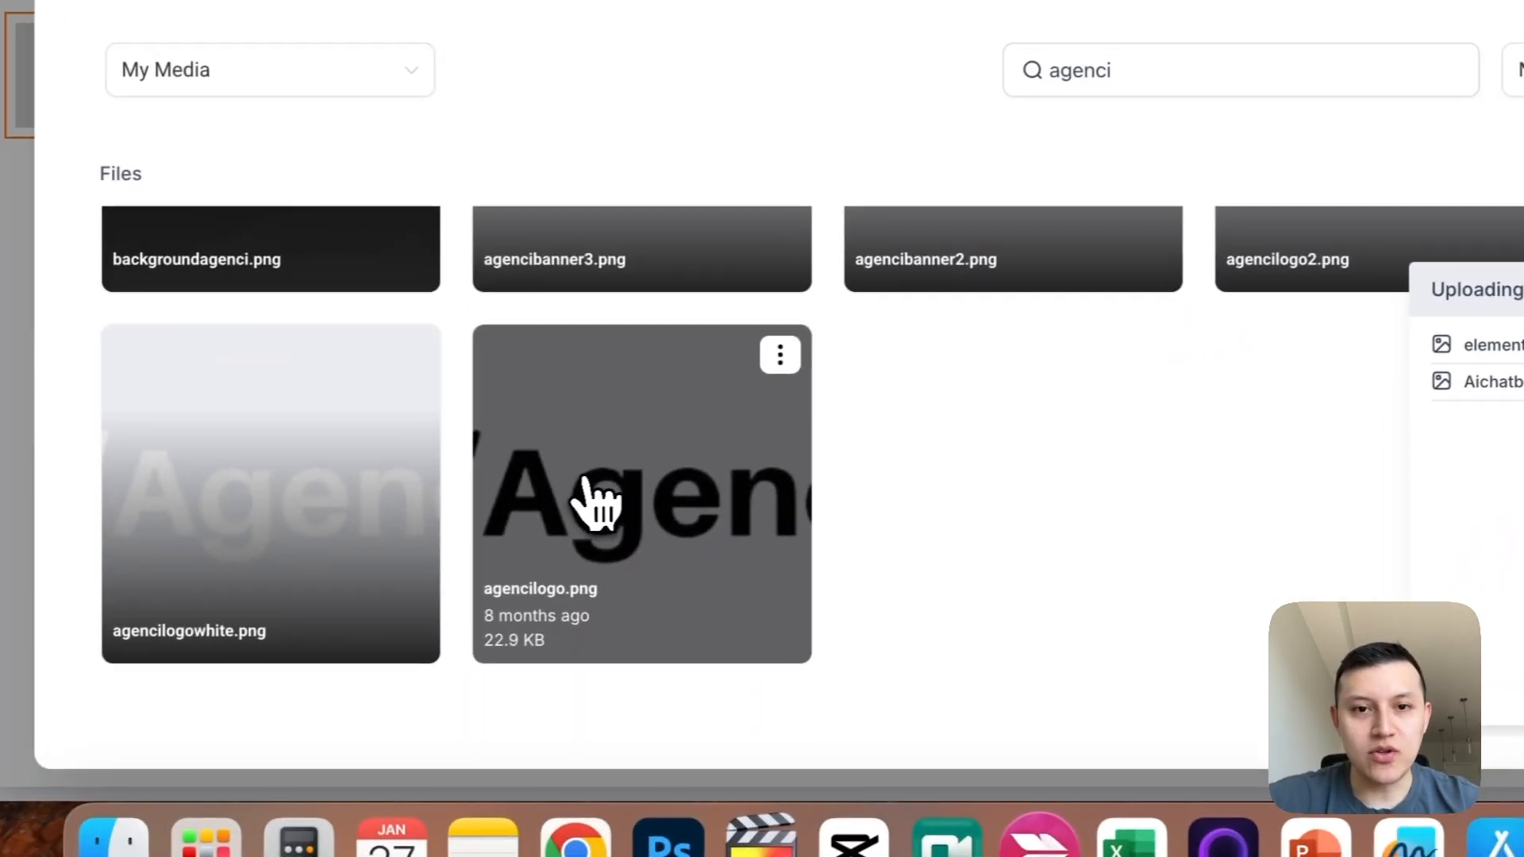
{"action": "left_click", "coordinate": [263, 619]}
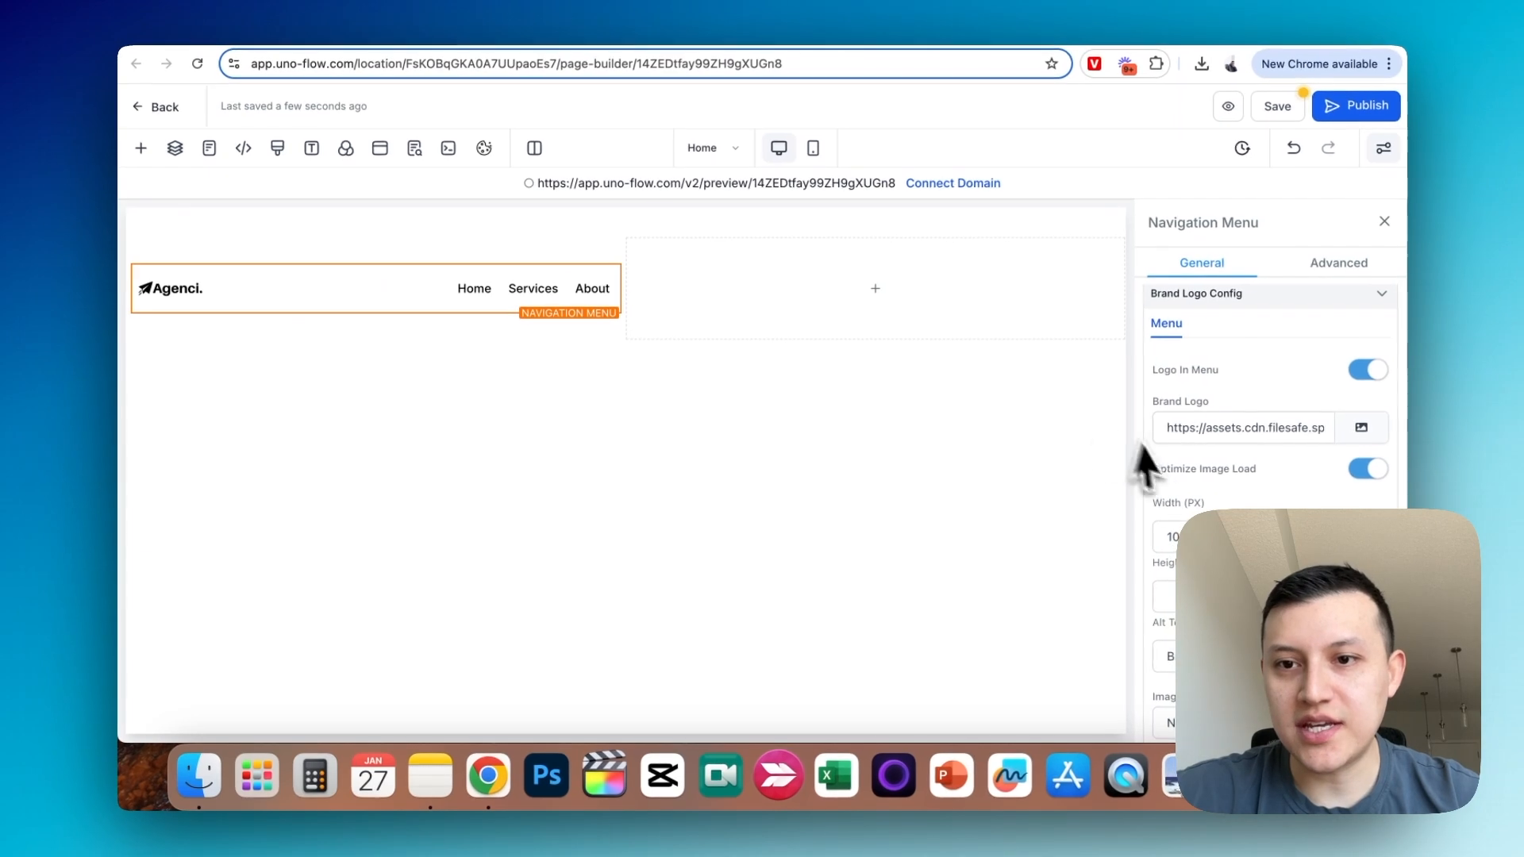
{"action": "type", "text": "150"}
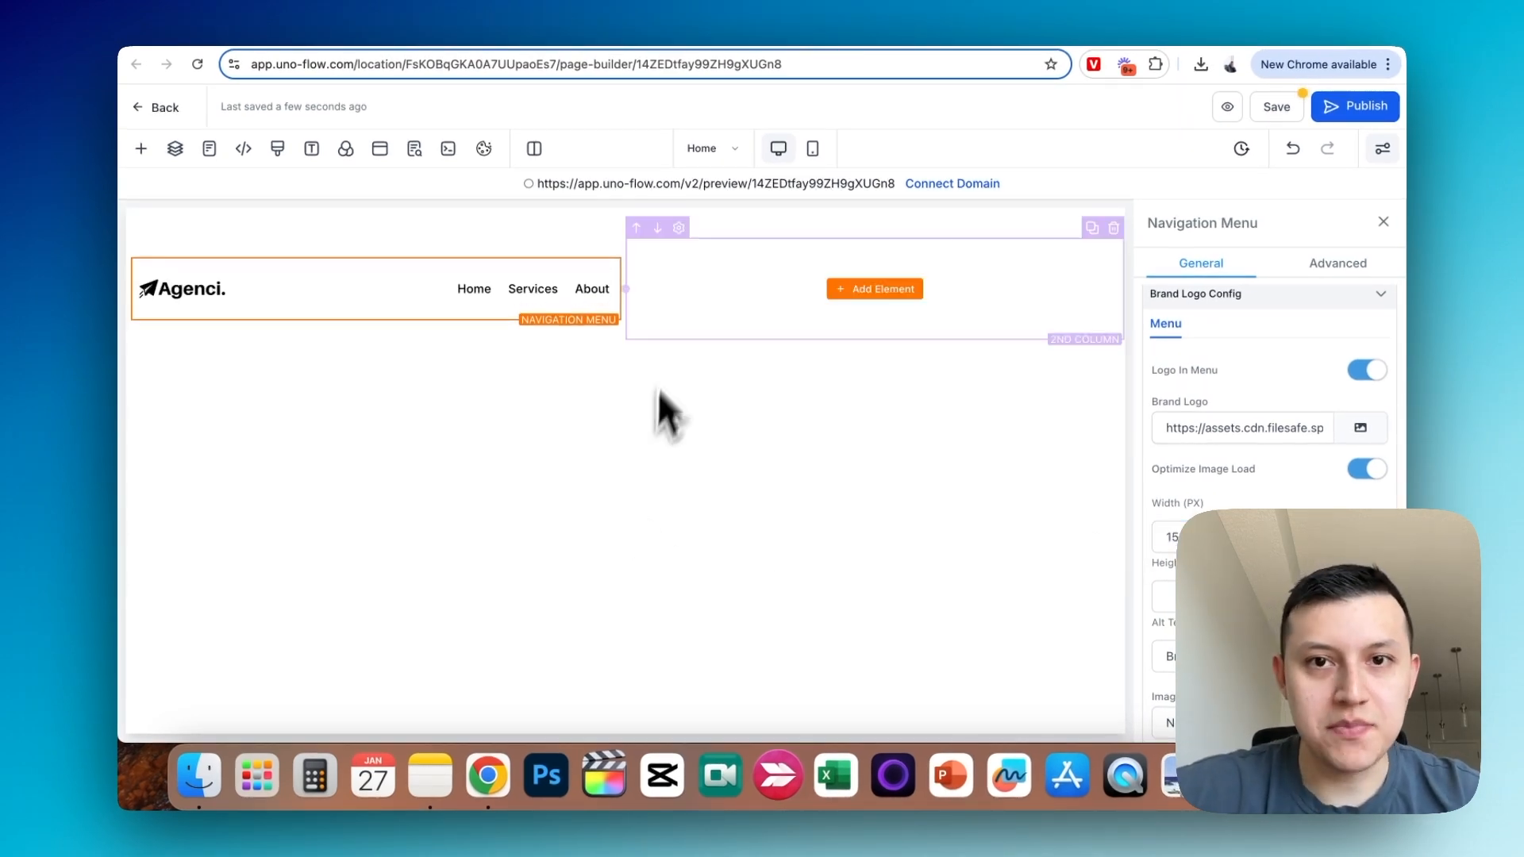
{"action": "left_click", "coordinate": [1383, 222]}
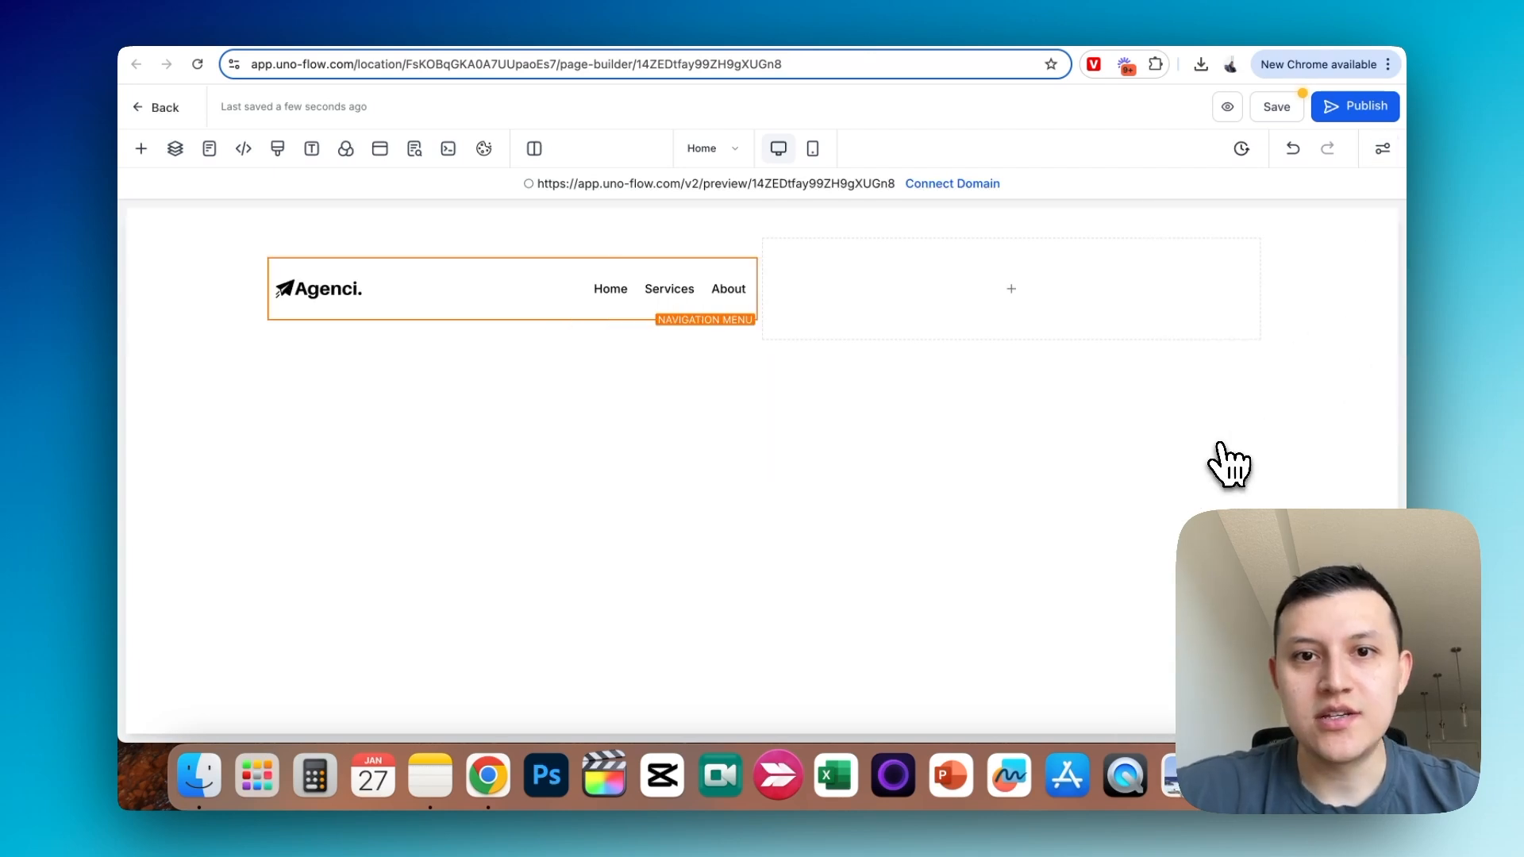
- Add a button element to the empty second column beside the navigation menu
{"action": "left_click", "coordinate": [818, 325]}
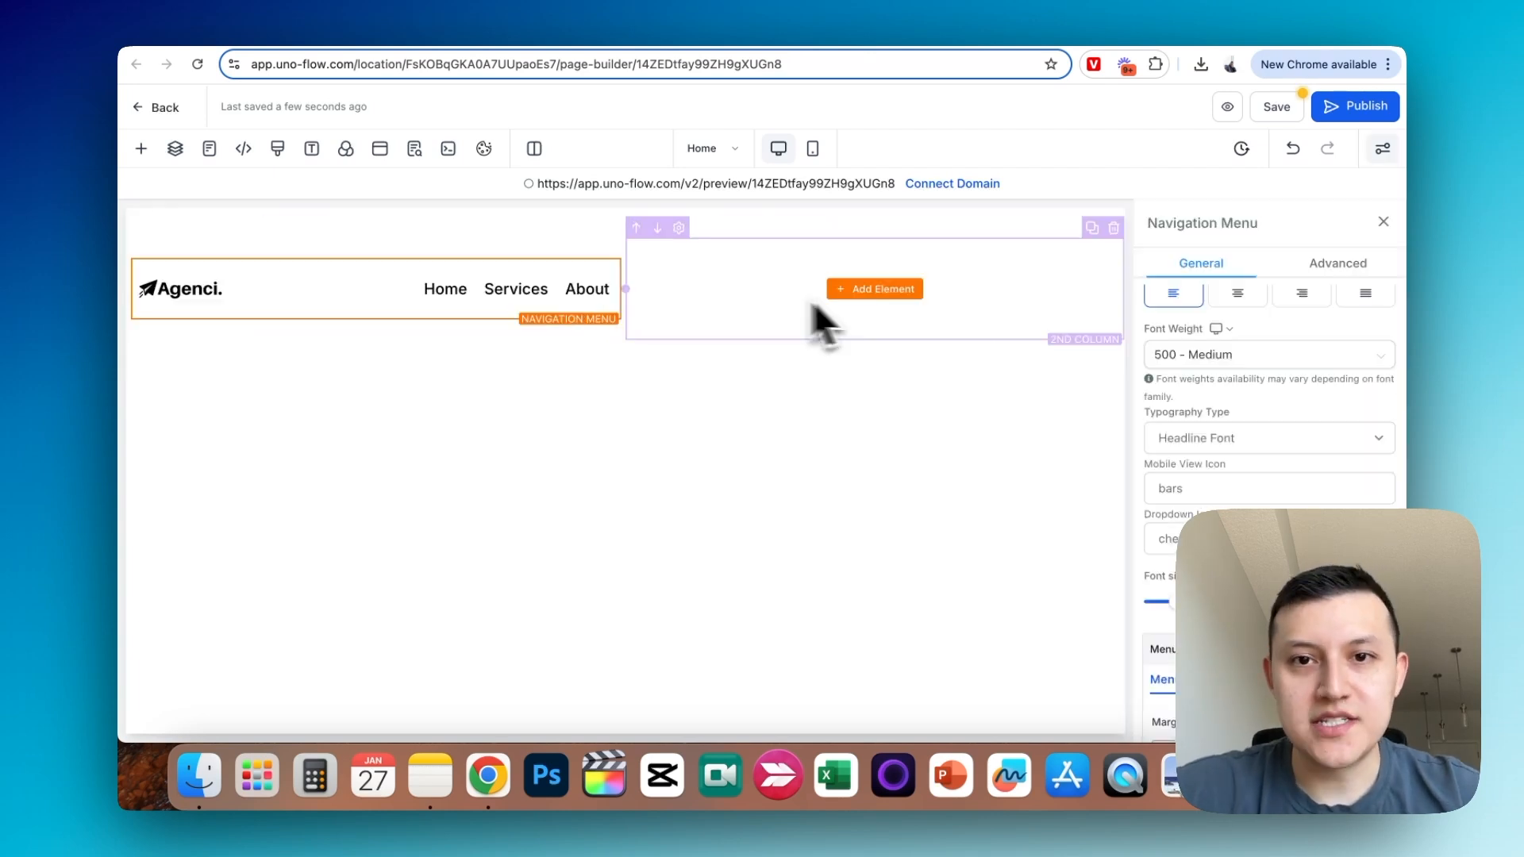
{"action": "left_click", "coordinate": [867, 299]}
{"action": "scroll", "coordinate": [402, 545], "scroll_direction": "up", "scroll_amount": 10}
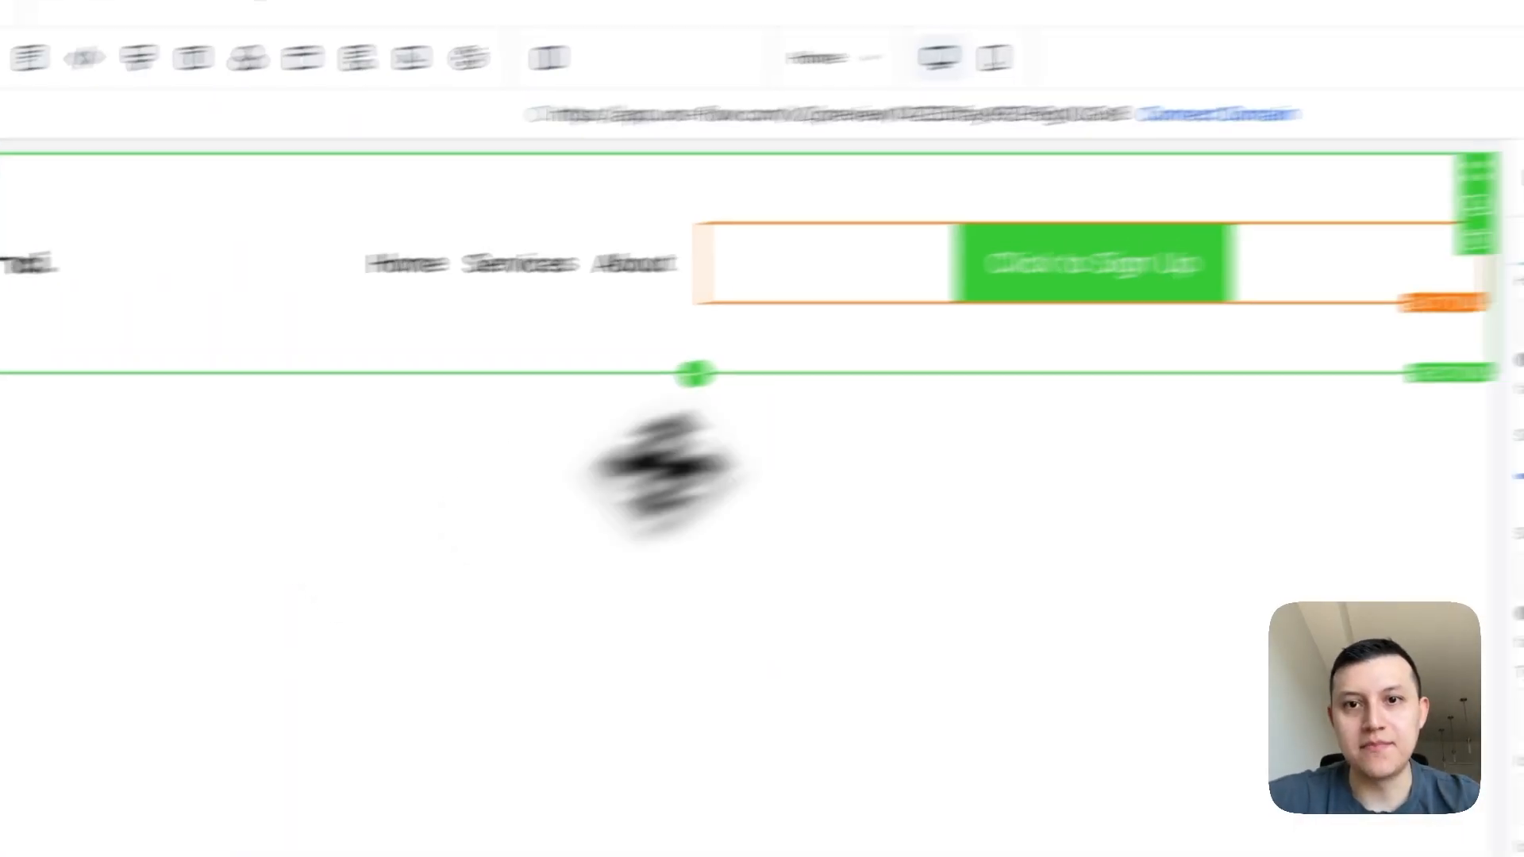
- Set the new button's background color to black
{"action": "scroll", "coordinate": [1420, 651], "scroll_direction": "down", "scroll_amount": 12}
{"action": "scroll", "coordinate": [1420, 651], "scroll_direction": "up", "scroll_amount": 4}
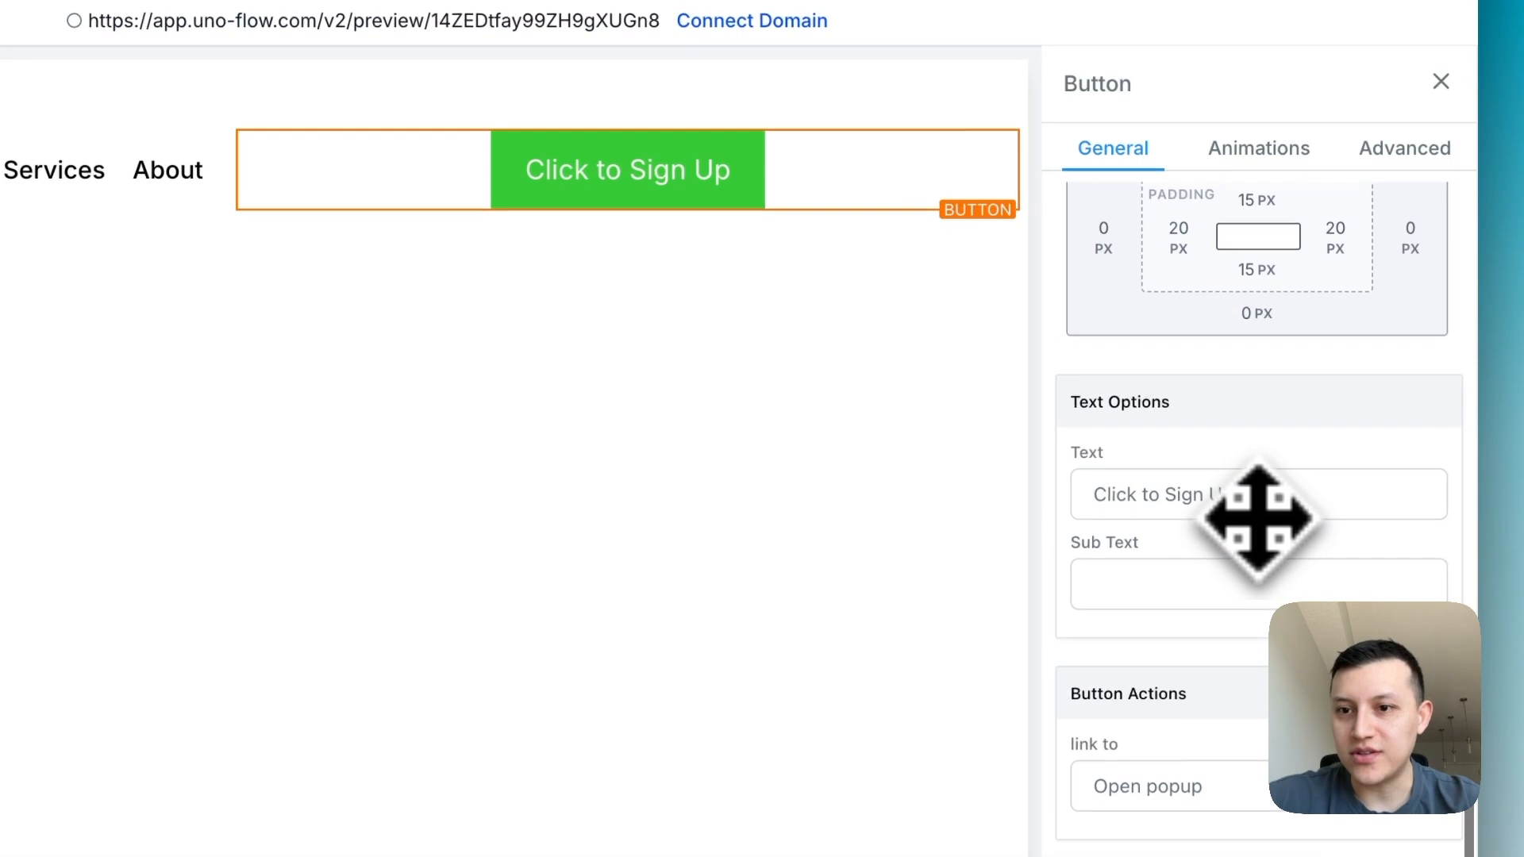
{"action": "scroll", "coordinate": [1257, 520], "scroll_direction": "up", "scroll_amount": 10}
{"action": "left_click", "coordinate": [1429, 361]}
{"action": "left_click", "coordinate": [1286, 433]}
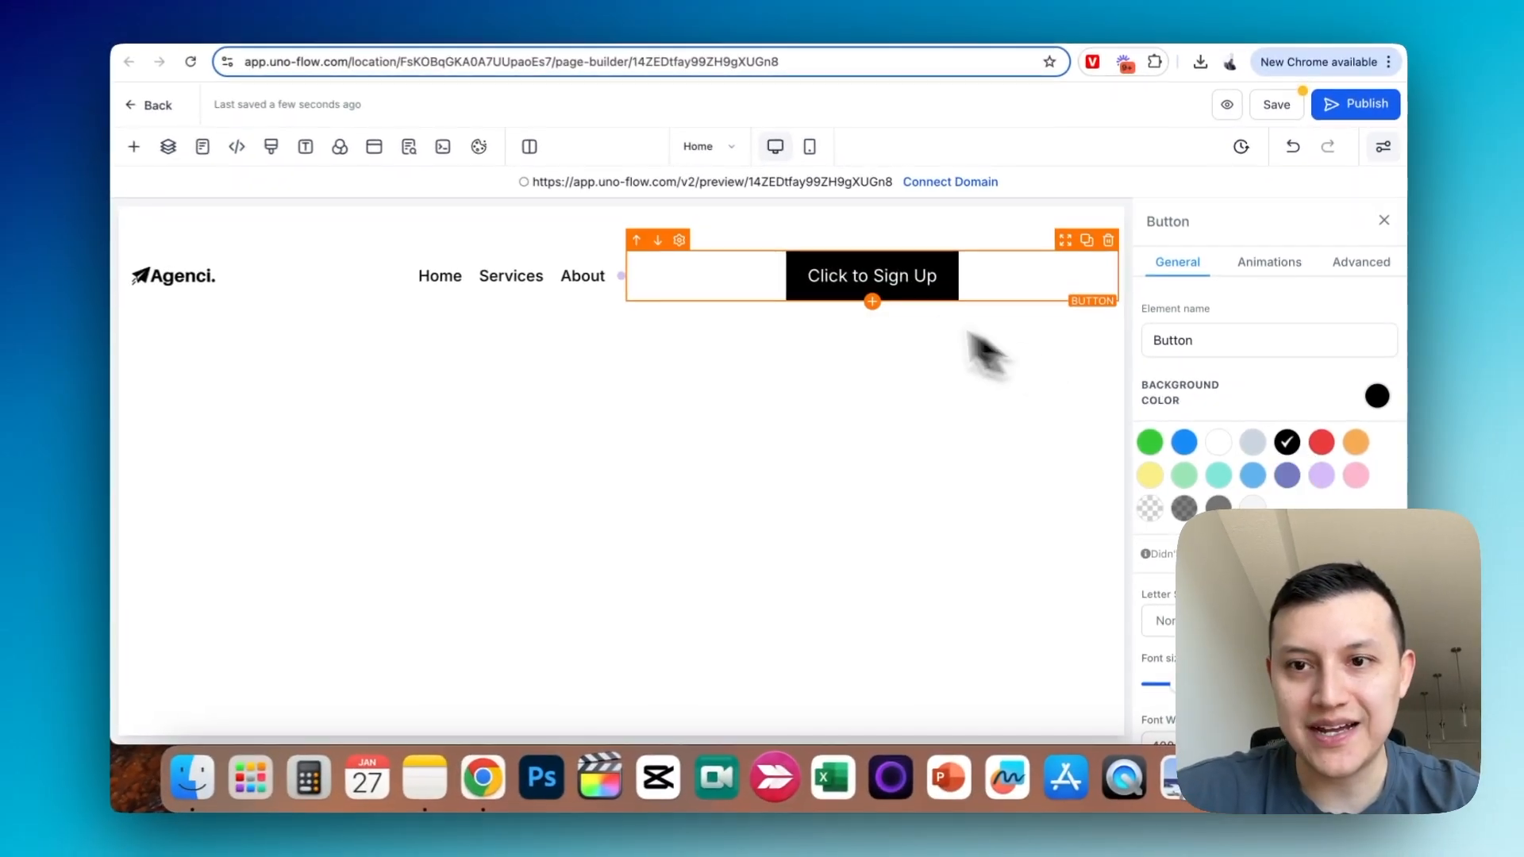
- Give the black button a full solid border 1 px wide
{"action": "left_click", "coordinate": [1405, 148]}
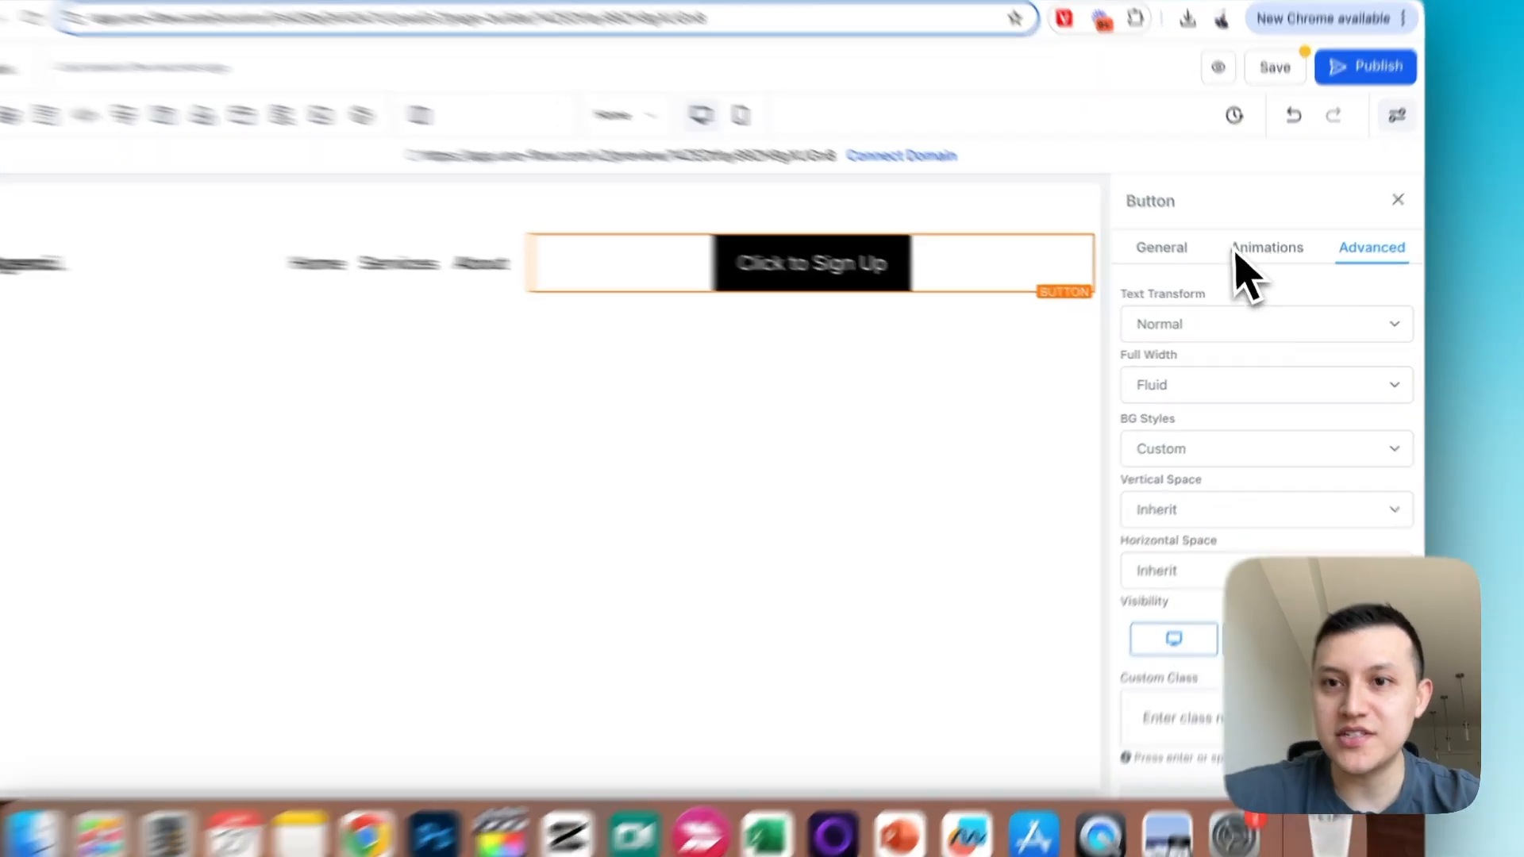
{"action": "left_click", "coordinate": [1180, 264]}
{"action": "left_click", "coordinate": [1359, 264]}
{"action": "scroll", "coordinate": [1302, 440], "scroll_direction": "down", "scroll_amount": 3}
{"action": "scroll", "coordinate": [1302, 476], "scroll_direction": "down", "scroll_amount": 4}
{"action": "left_click", "coordinate": [1199, 538]}
{"action": "left_click", "coordinate": [1198, 568]}
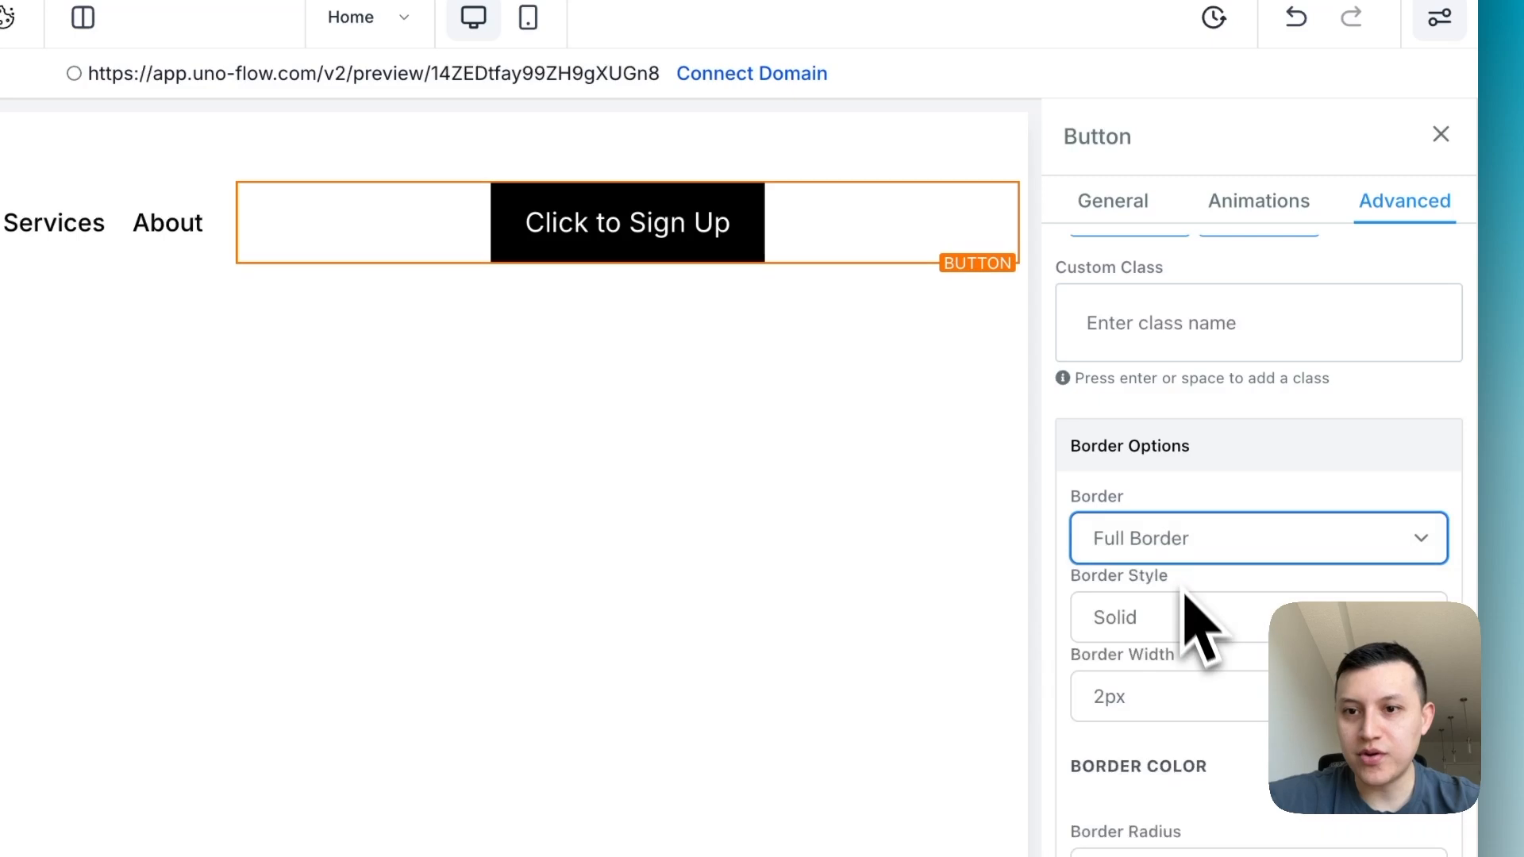
{"action": "left_click", "coordinate": [1182, 694]}
{"action": "left_click", "coordinate": [1179, 574]}
{"action": "scroll", "coordinate": [1397, 619], "scroll_direction": "down", "scroll_amount": 2}
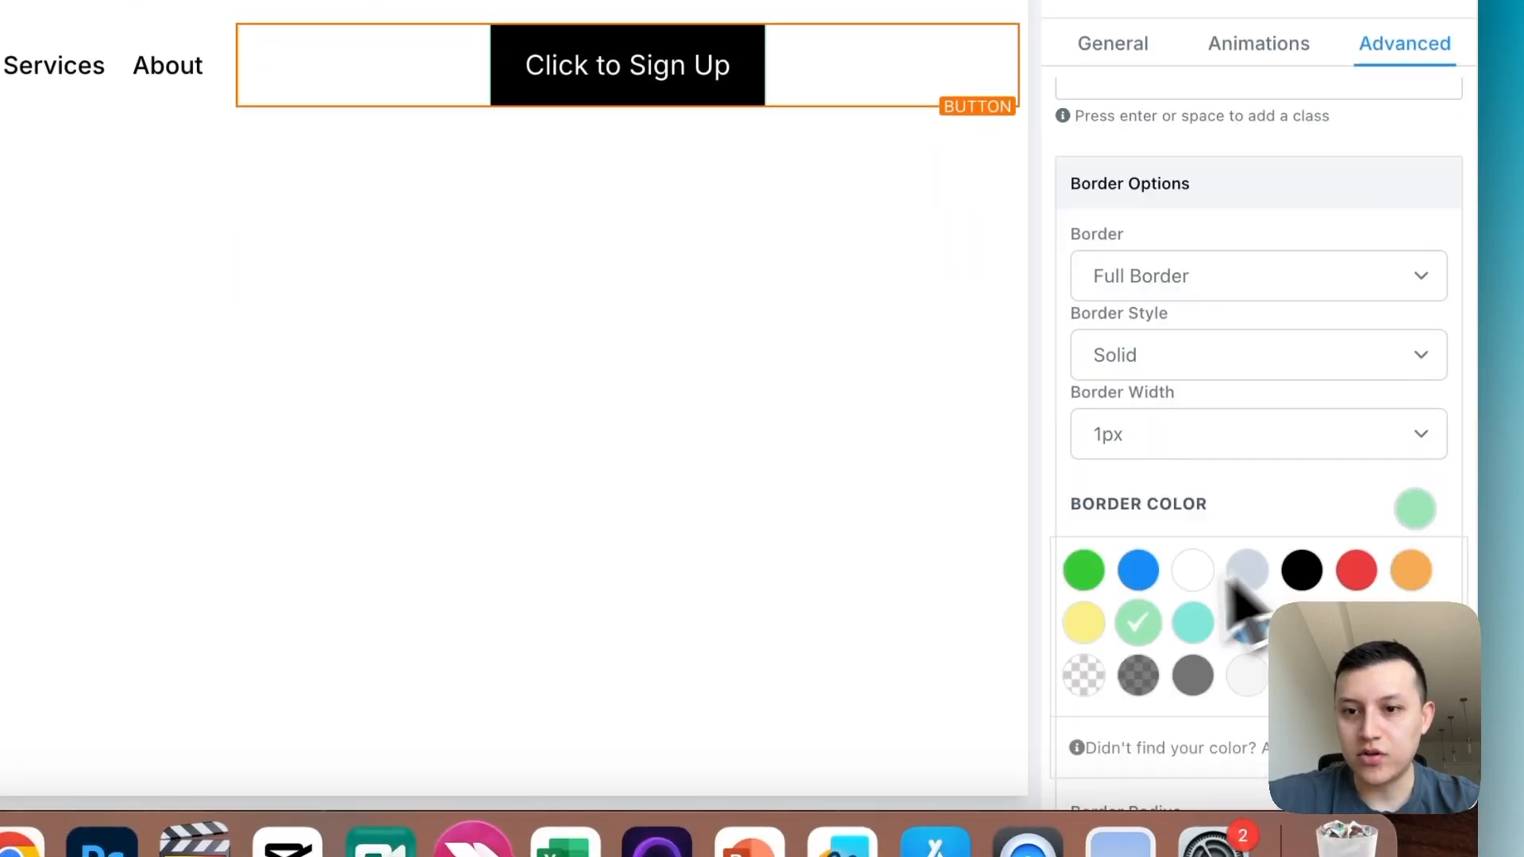
{"action": "scroll", "coordinate": [1230, 508], "scroll_direction": "down", "scroll_amount": 5}
- Round the button's corners with a 15 px border radius
{"action": "left_click", "coordinate": [1207, 302]}
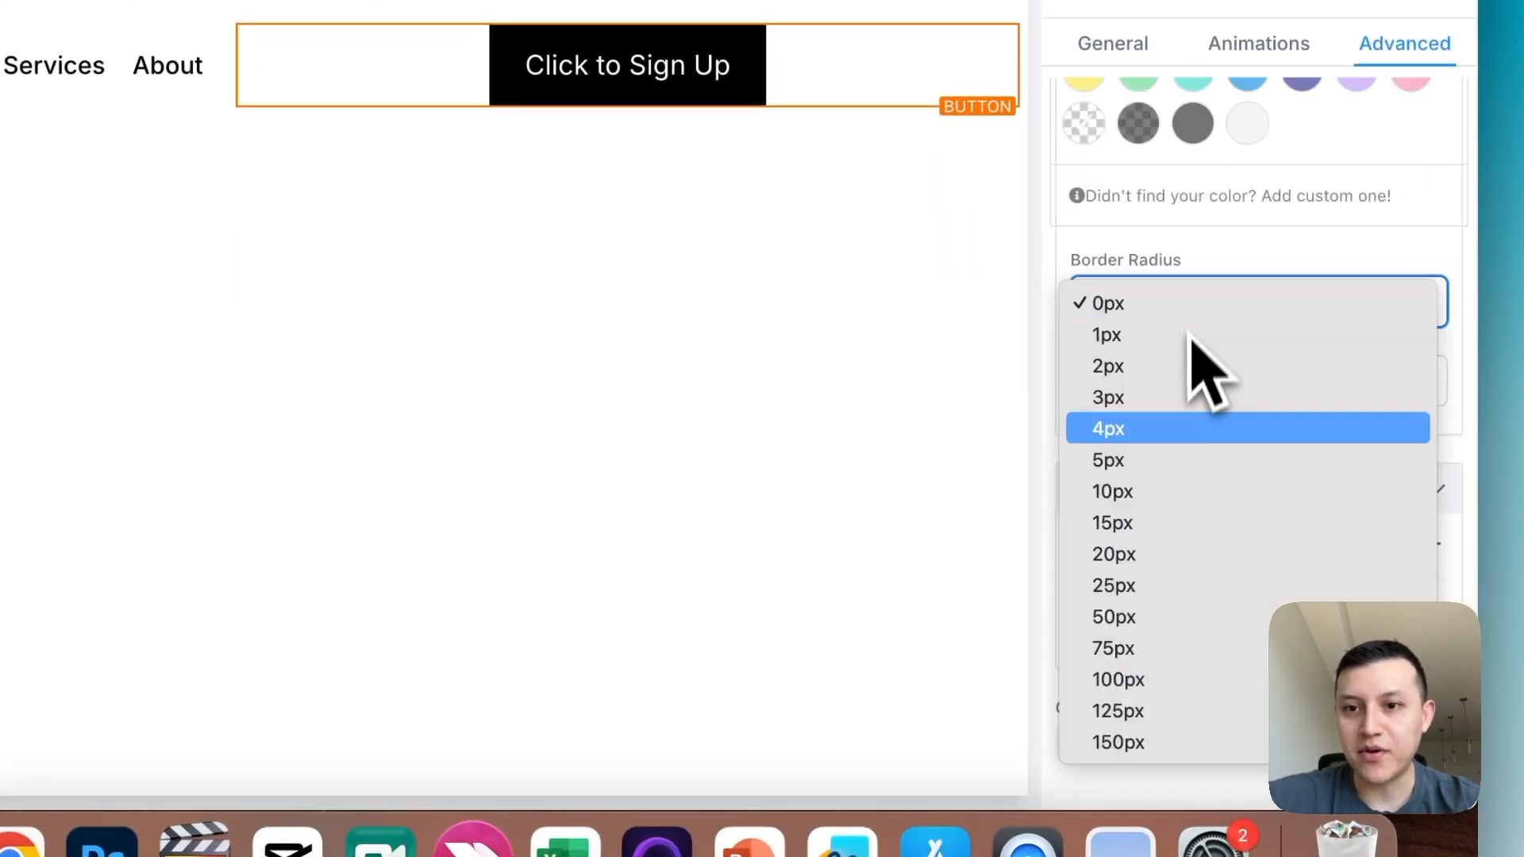
{"action": "left_click", "coordinate": [1167, 585]}
{"action": "left_click", "coordinate": [1183, 305]}
{"action": "left_click", "coordinate": [1183, 290]}
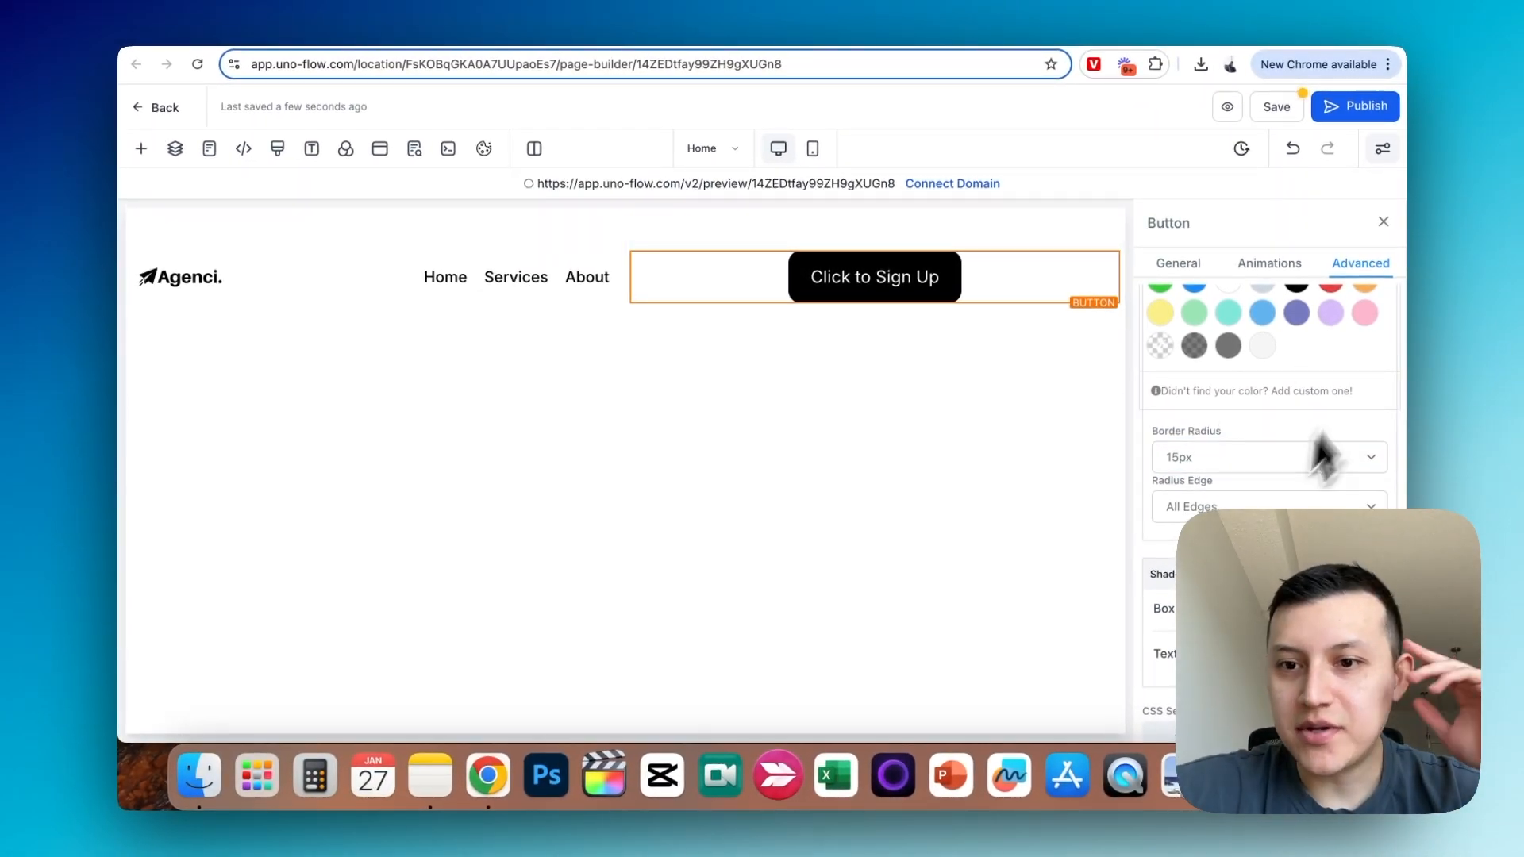
- Change the button's text to "Start Now"
{"action": "scroll", "coordinate": [1340, 409], "scroll_direction": "up", "scroll_amount": 5}
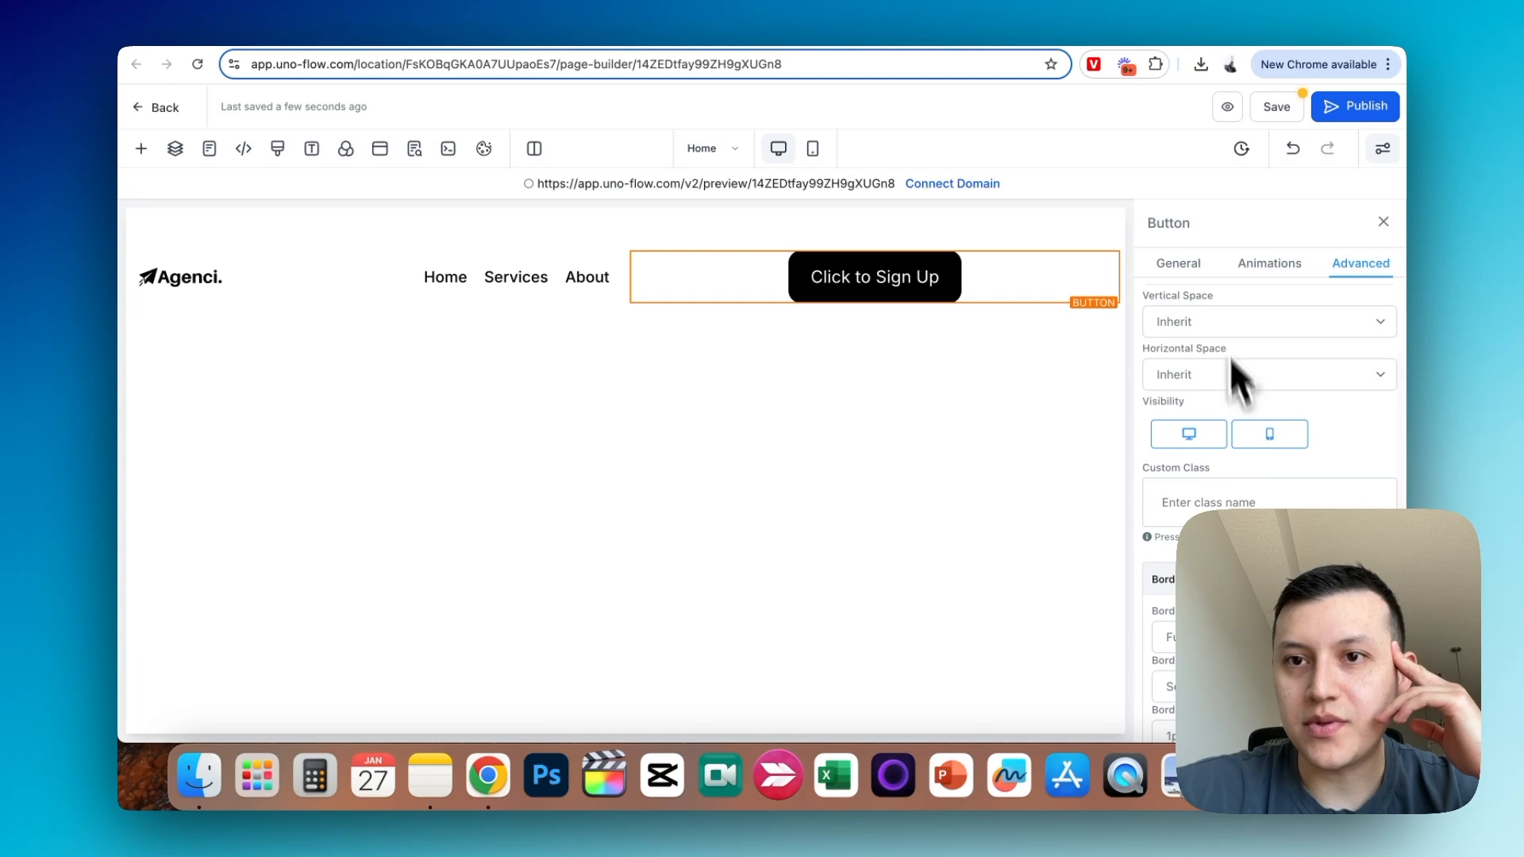
{"action": "left_click", "coordinate": [1179, 263]}
{"action": "scroll", "coordinate": [1270, 445], "scroll_direction": "down", "scroll_amount": 10}
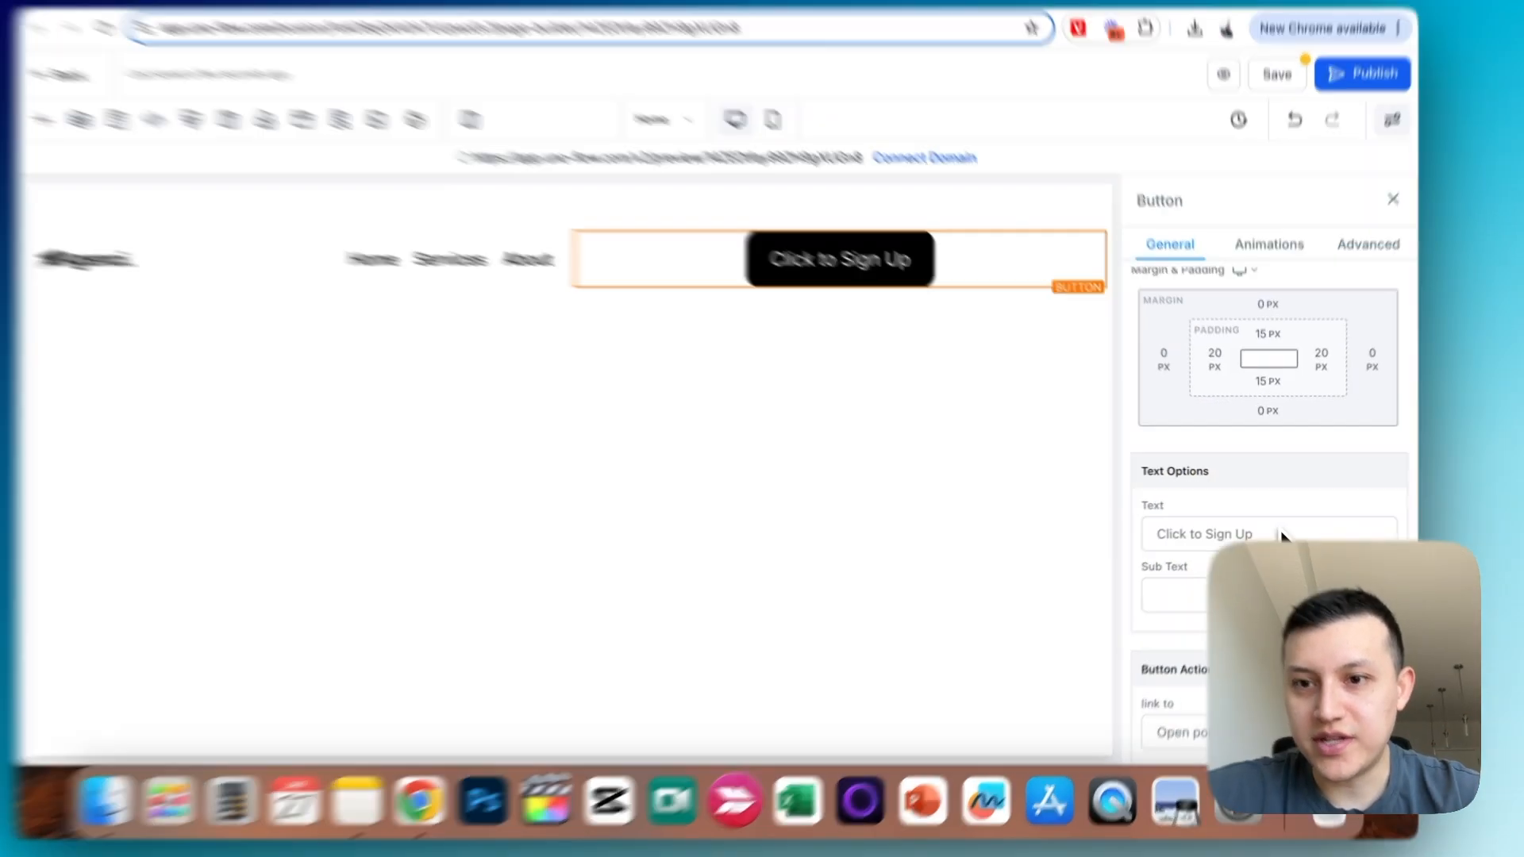
{"action": "triple_click", "coordinate": [1239, 526]}
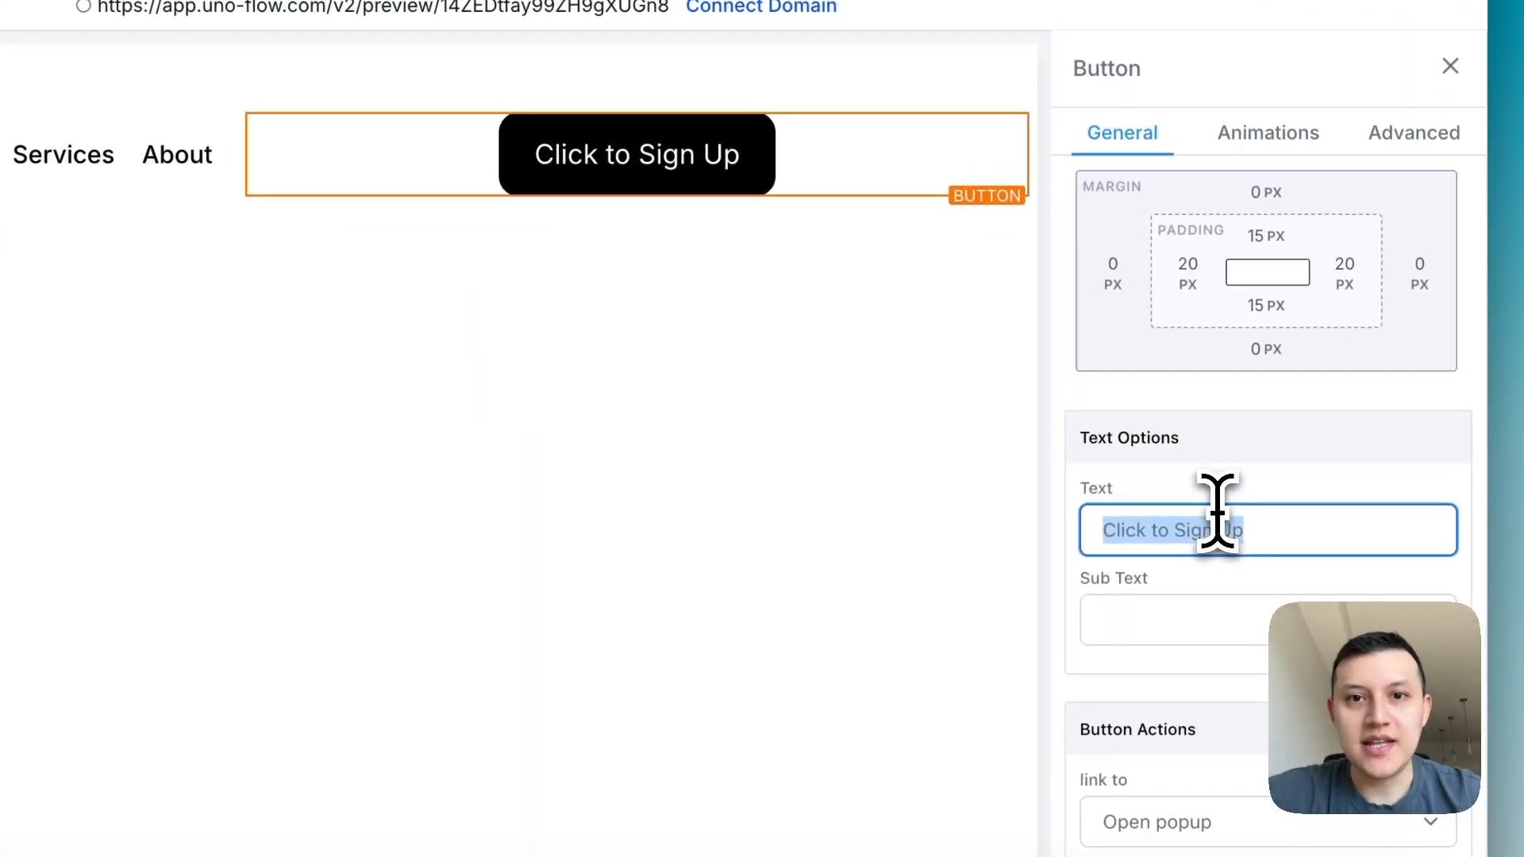
{"action": "type", "text": "Start Now"}
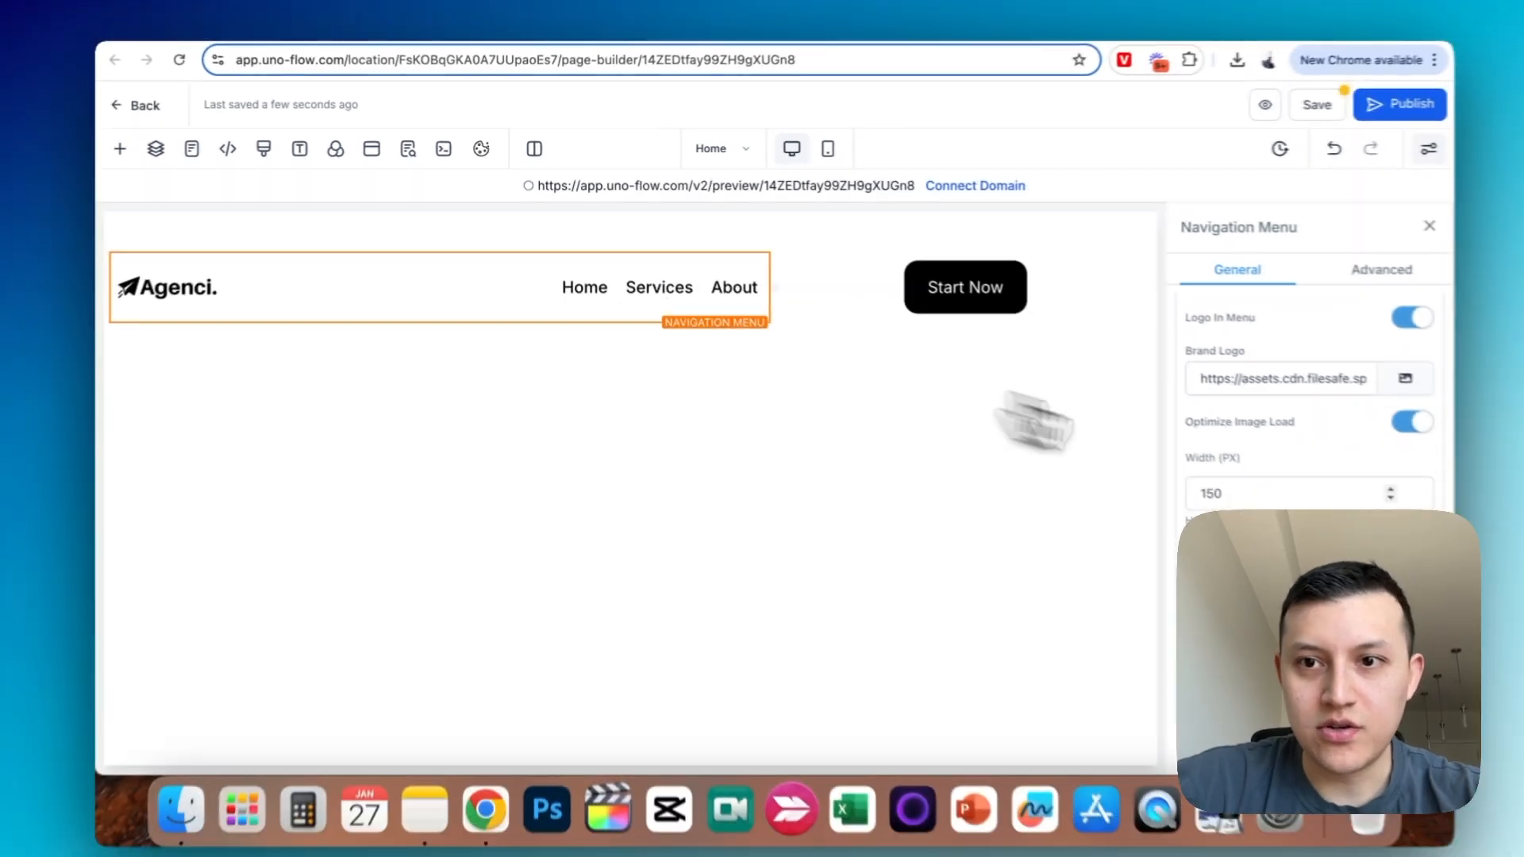
- Set the navigation menu's item spacing to 29
{"action": "scroll", "coordinate": [1259, 493], "scroll_direction": "down", "scroll_amount": 5}
{"action": "scroll", "coordinate": [1259, 493], "scroll_direction": "up", "scroll_amount": 10}
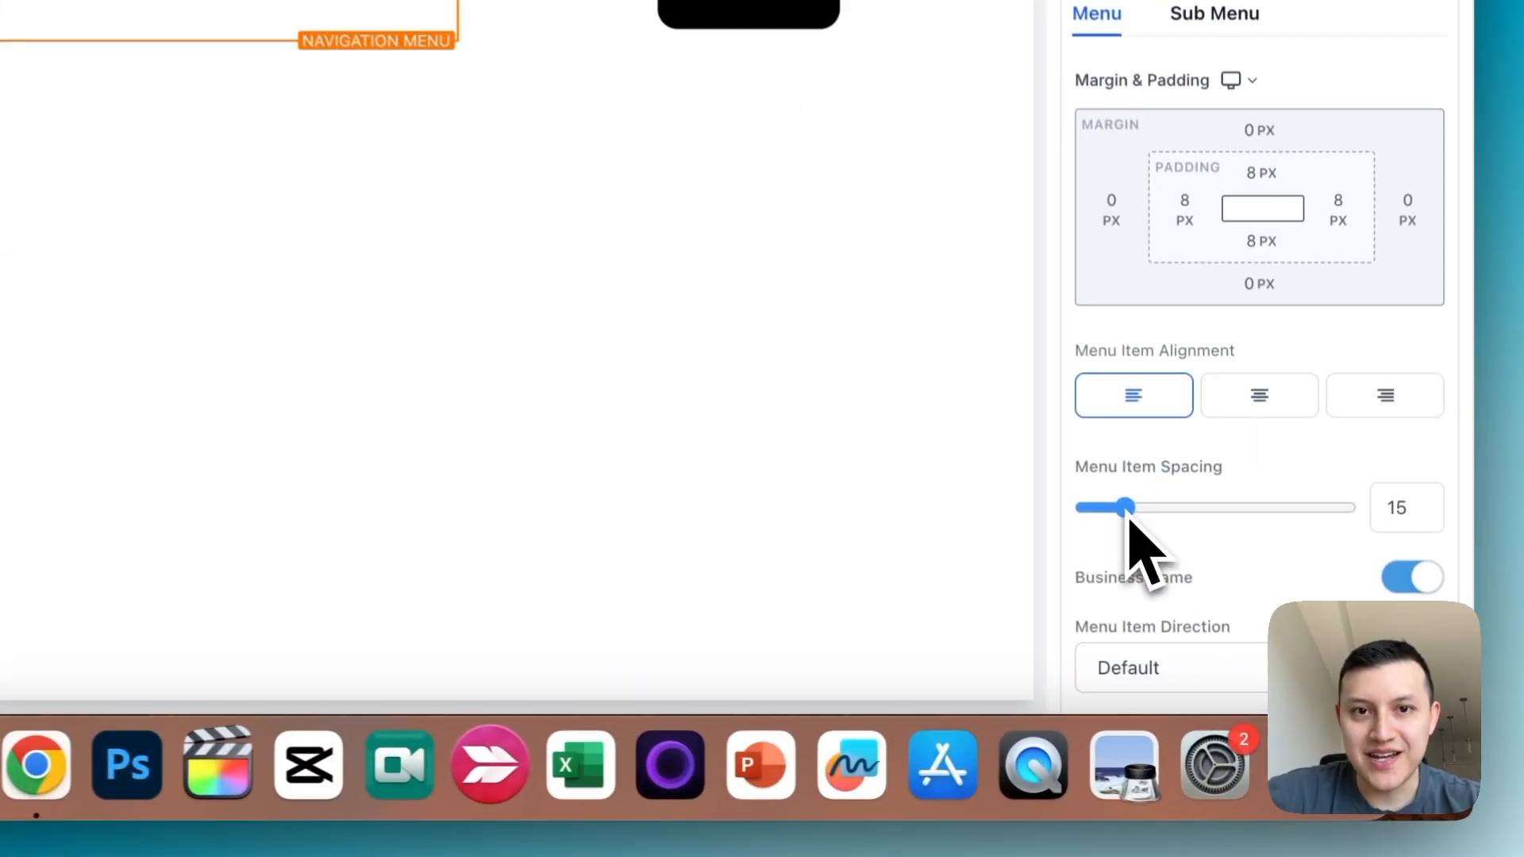
{"action": "left_click_drag", "start_coordinate": [1170, 585], "coordinate": [1176, 584]}
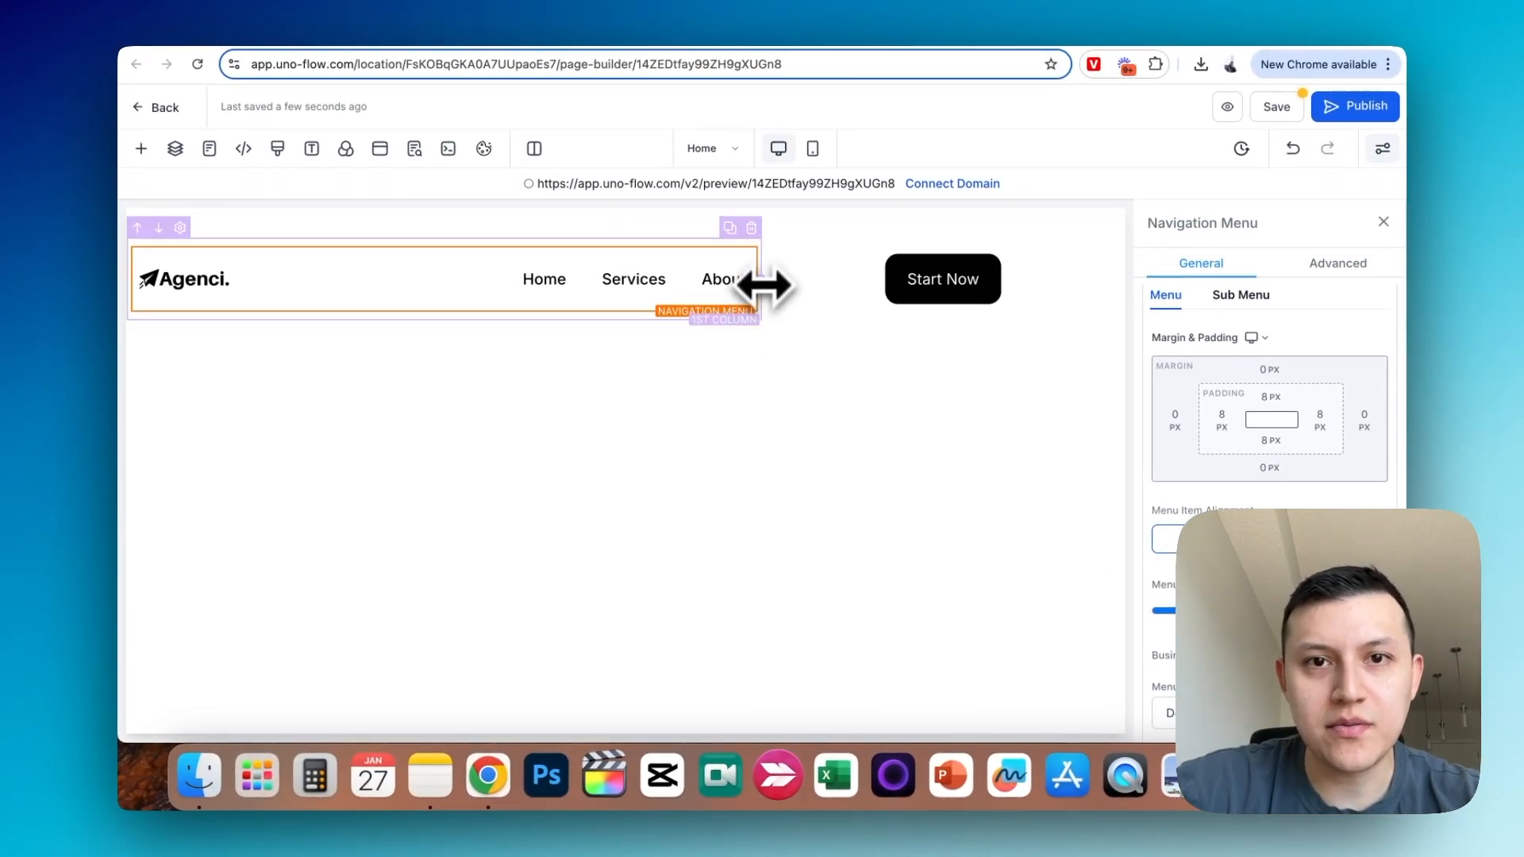
- Widen the navigation menu's column and duplicate the column containing the Start Now button
{"action": "left_click_drag", "start_coordinate": [764, 284], "coordinate": [792, 287]}
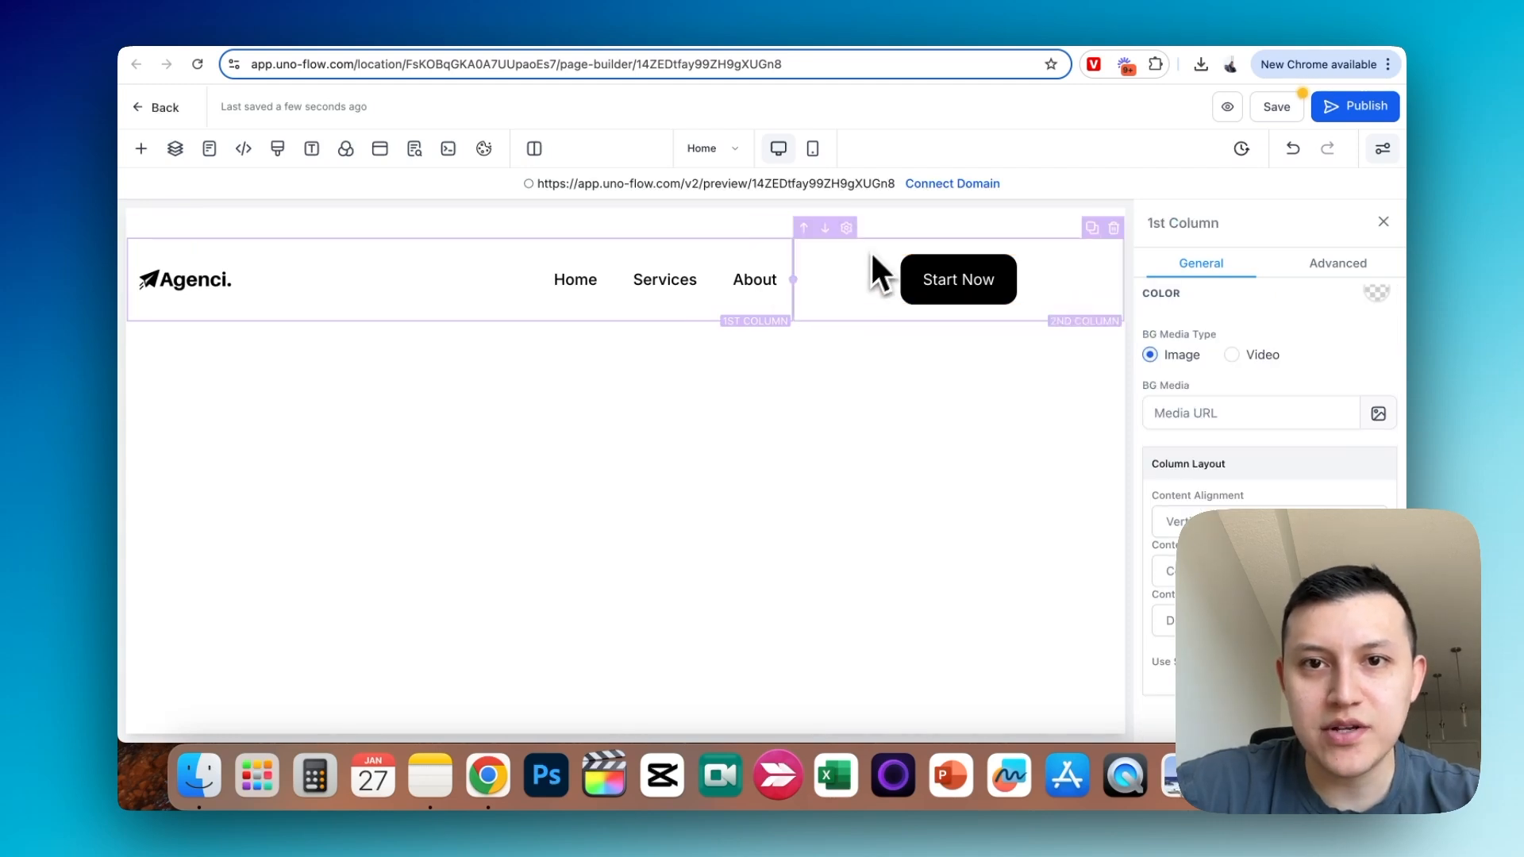
{"action": "left_click", "coordinate": [1093, 228]}
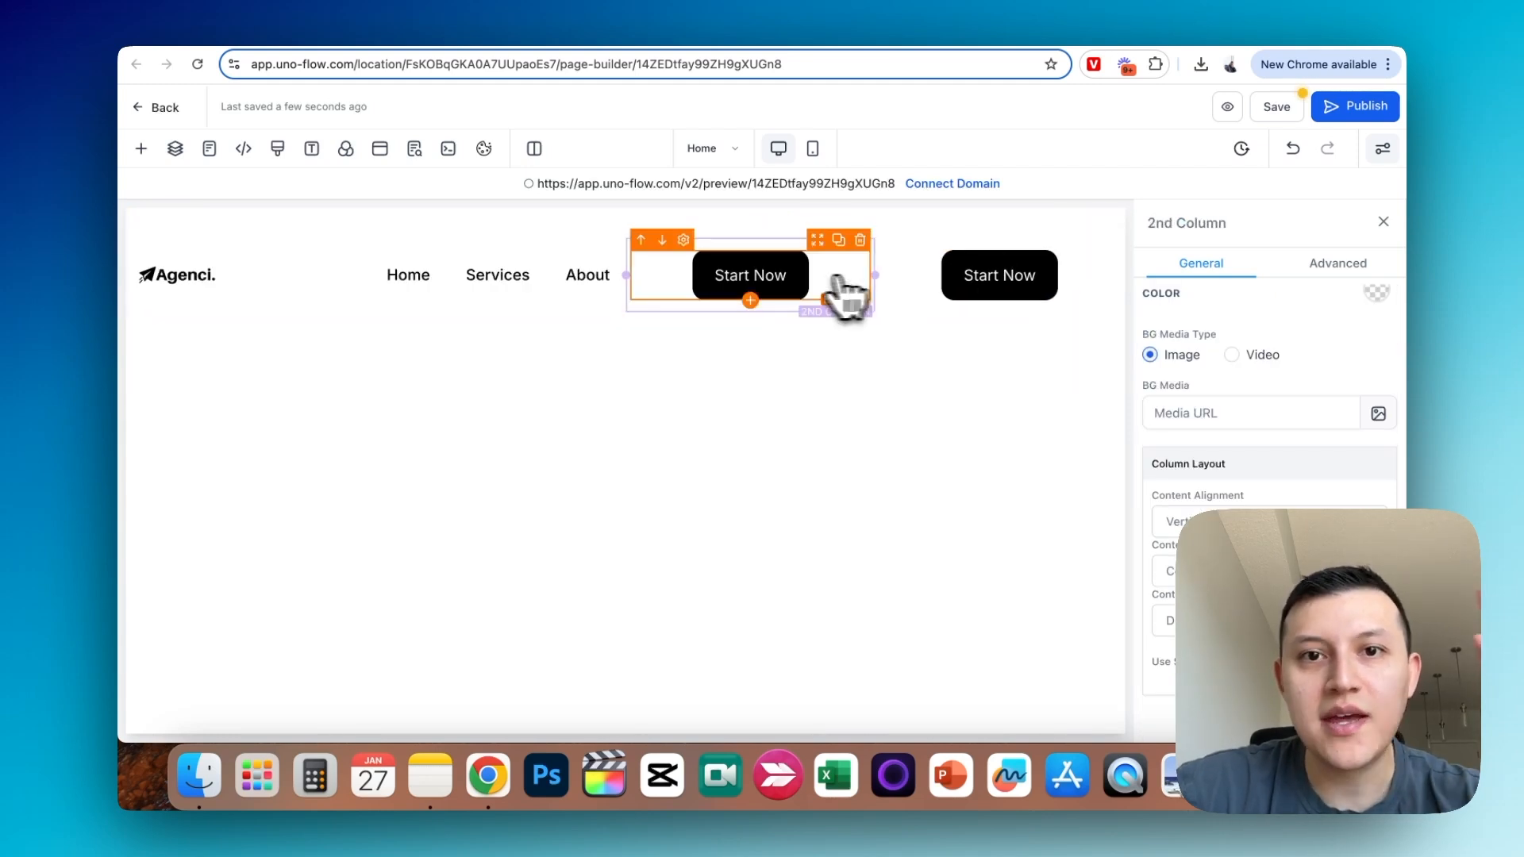
- Make the background of the Start Now button nearest the menu white and open its text color settings
{"action": "left_click", "coordinate": [790, 294]}
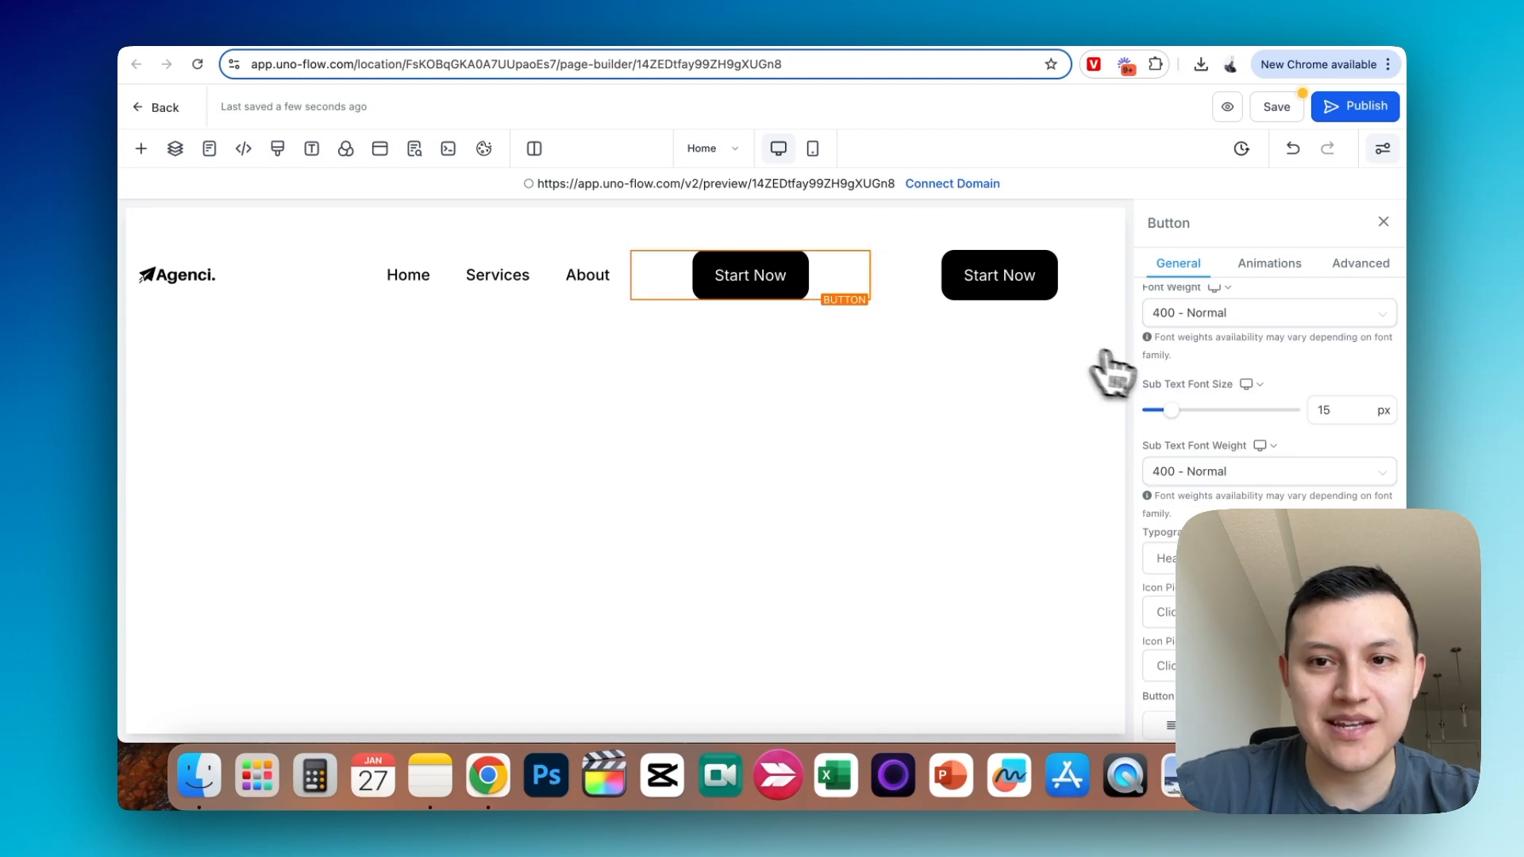
{"action": "scroll", "coordinate": [1321, 455], "scroll_direction": "up", "scroll_amount": 5}
{"action": "left_click", "coordinate": [1377, 397]}
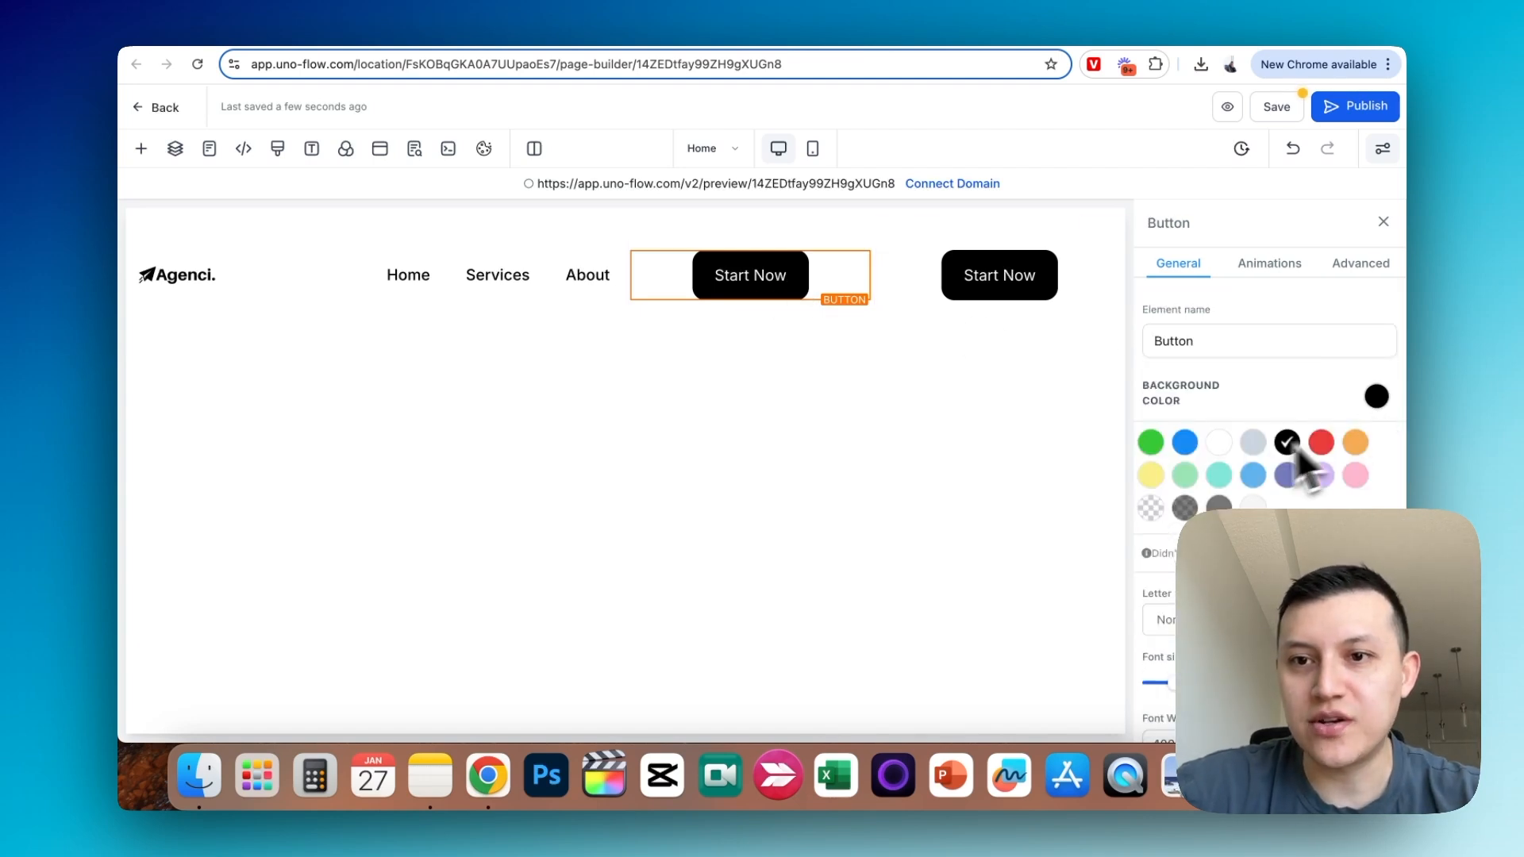
{"action": "scroll", "coordinate": [1222, 469], "scroll_direction": "down", "scroll_amount": 10}
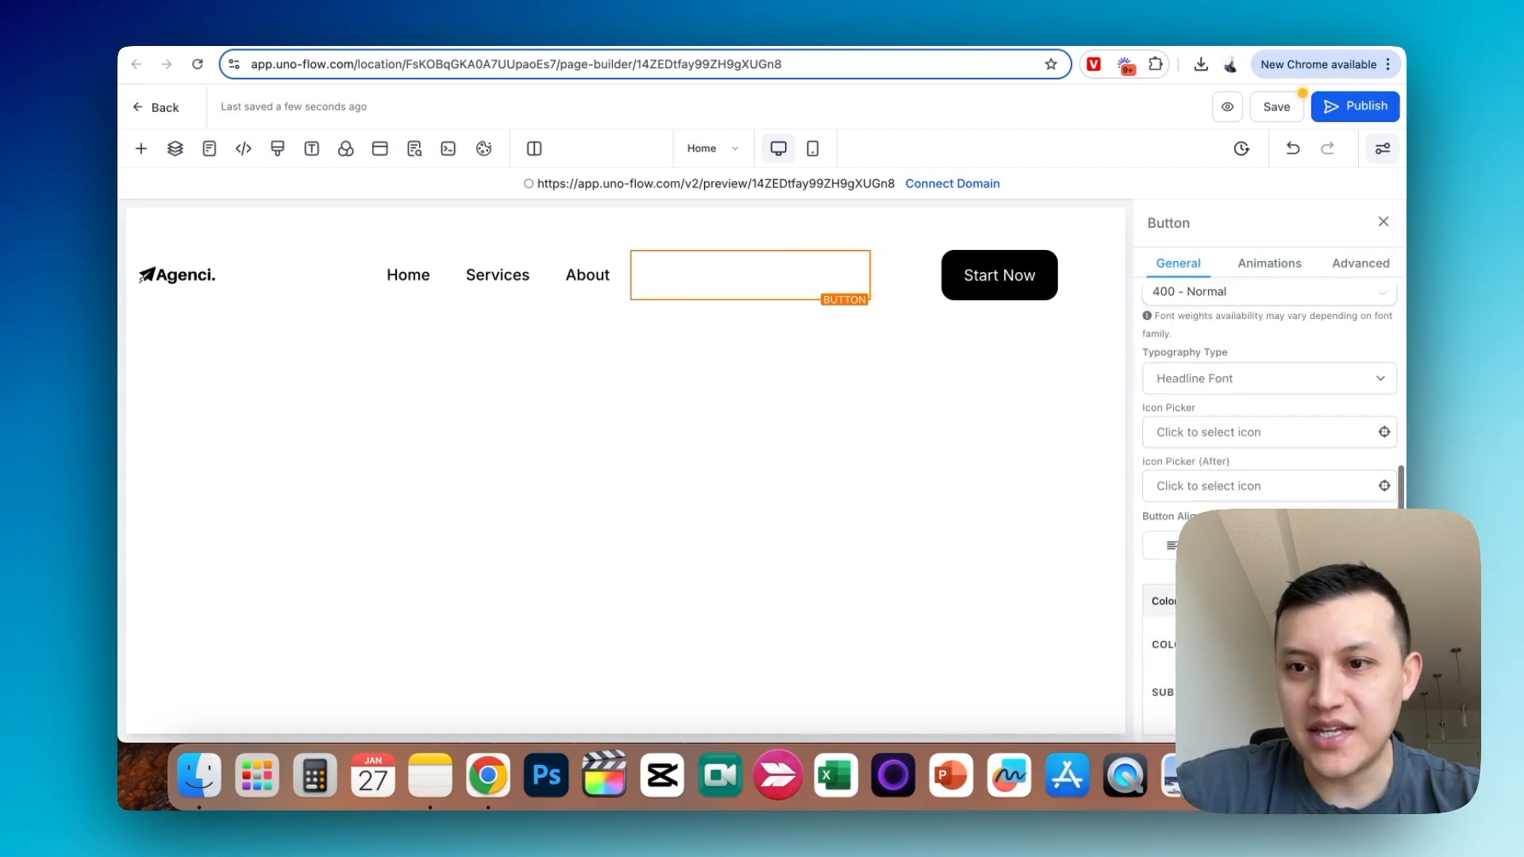
{"action": "left_click", "coordinate": [1367, 387]}
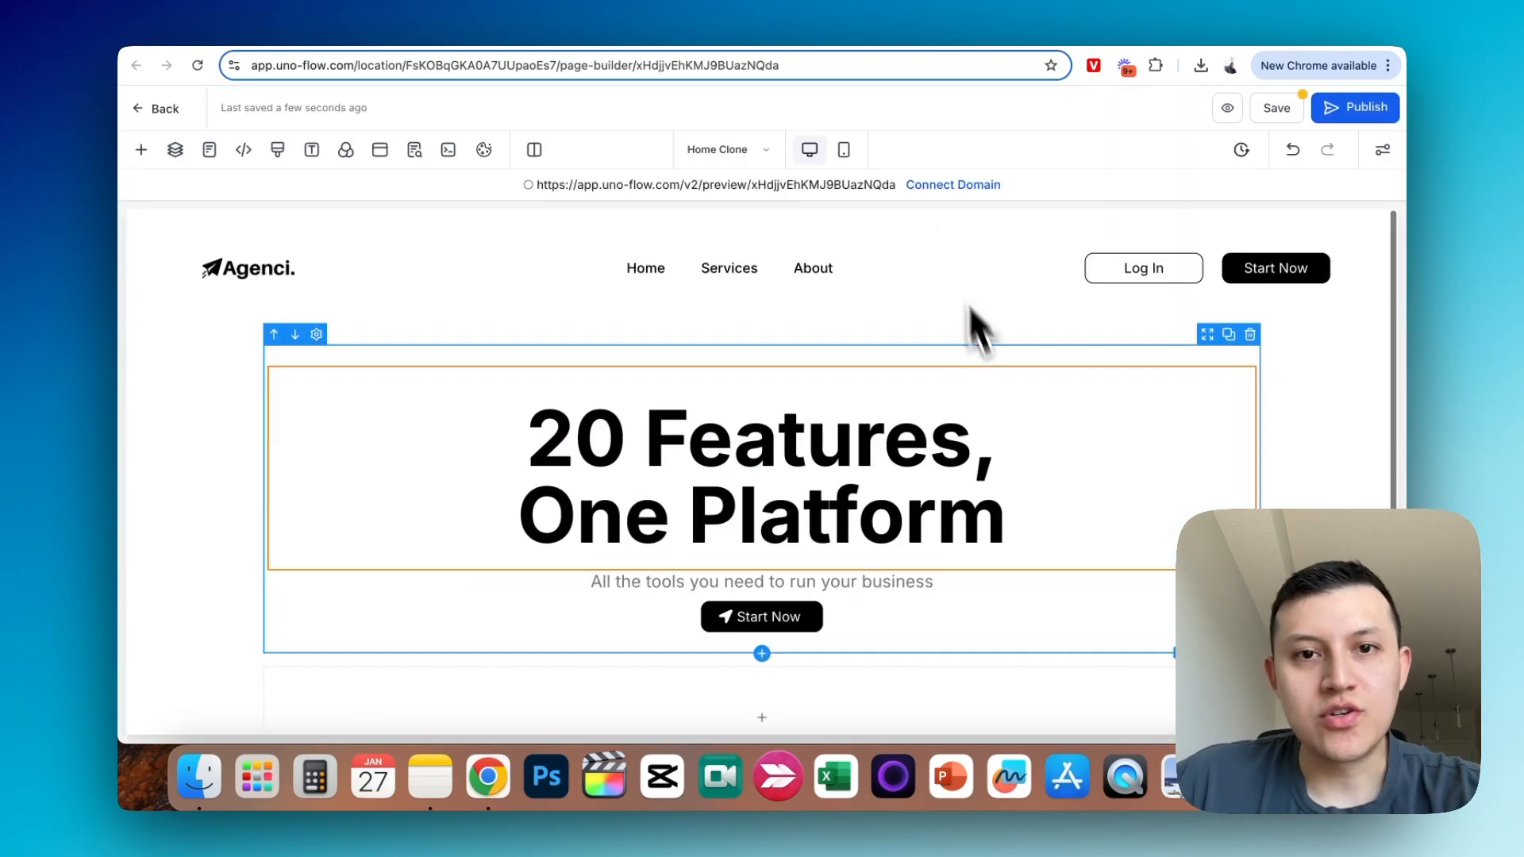
- Add a new section with a one-column row between the navigation header and the headline
{"action": "left_click", "coordinate": [826, 360]}
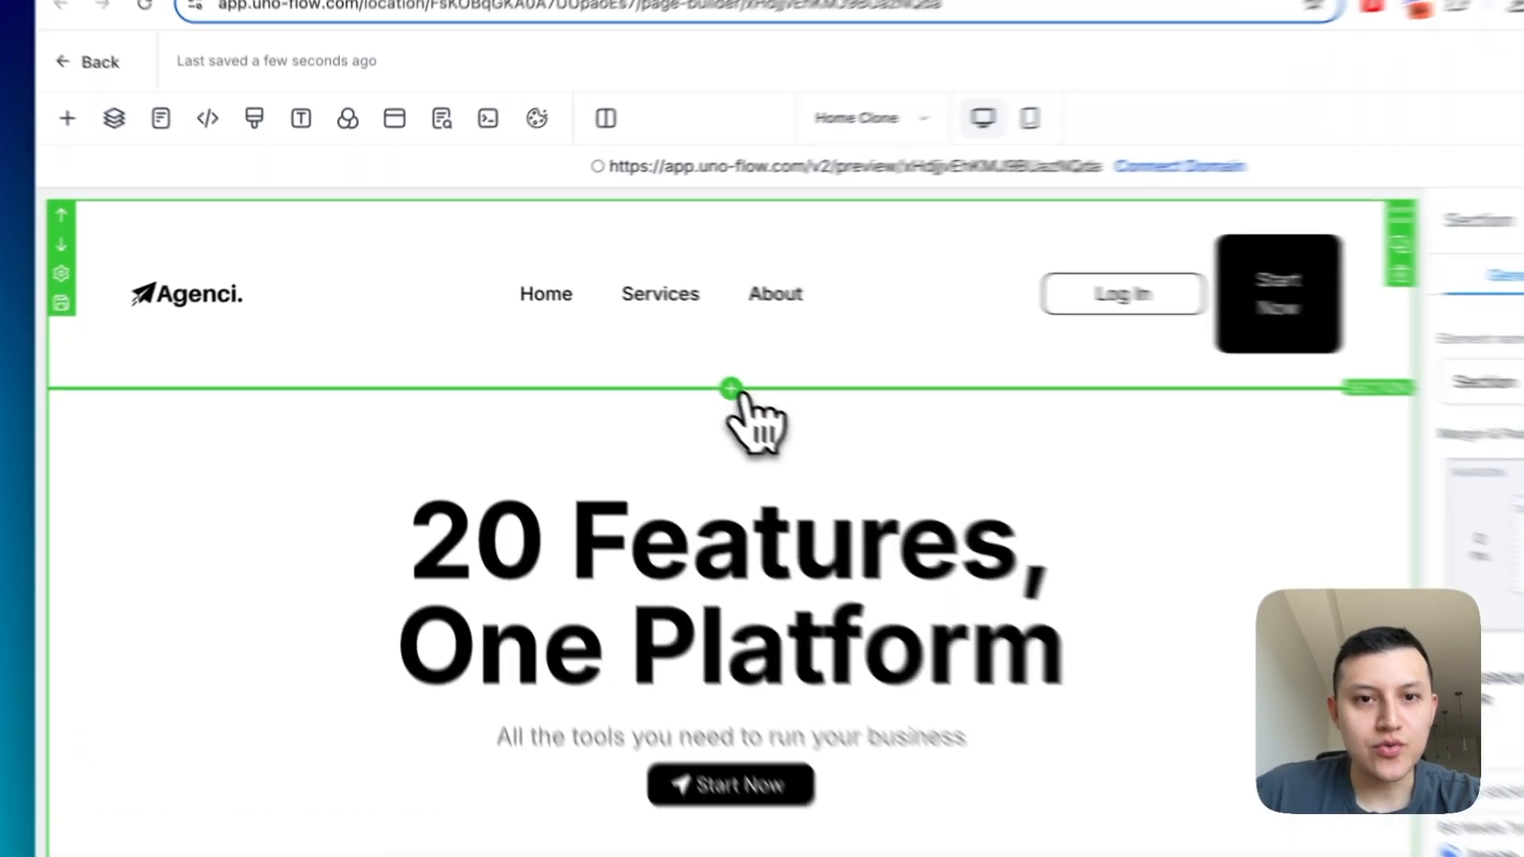
{"action": "left_click", "coordinate": [626, 347]}
{"action": "left_click", "coordinate": [411, 359]}
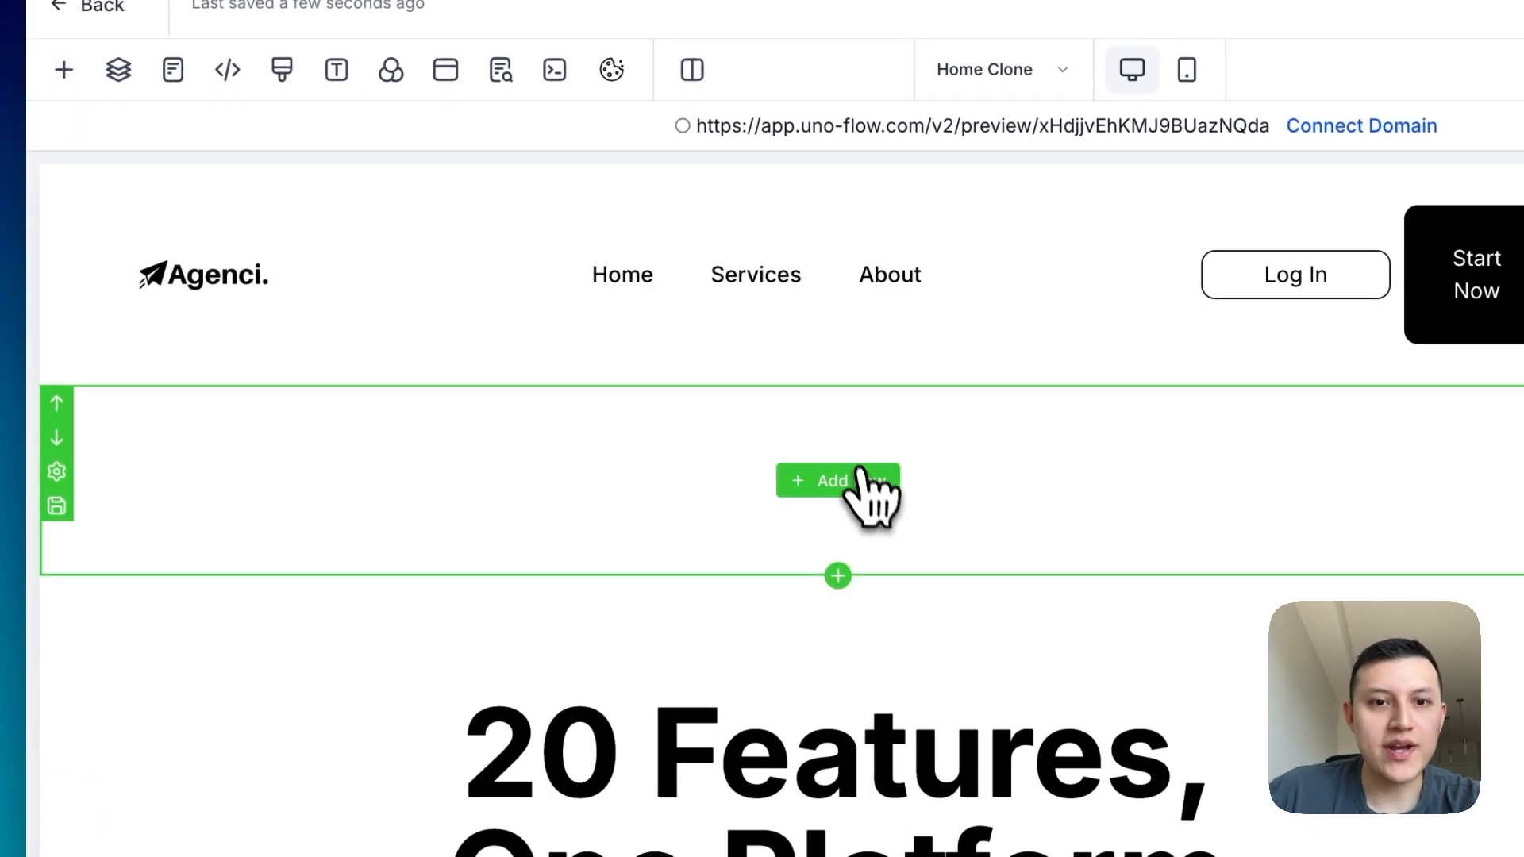
{"action": "left_click", "coordinate": [831, 492]}
{"action": "left_click", "coordinate": [481, 375]}
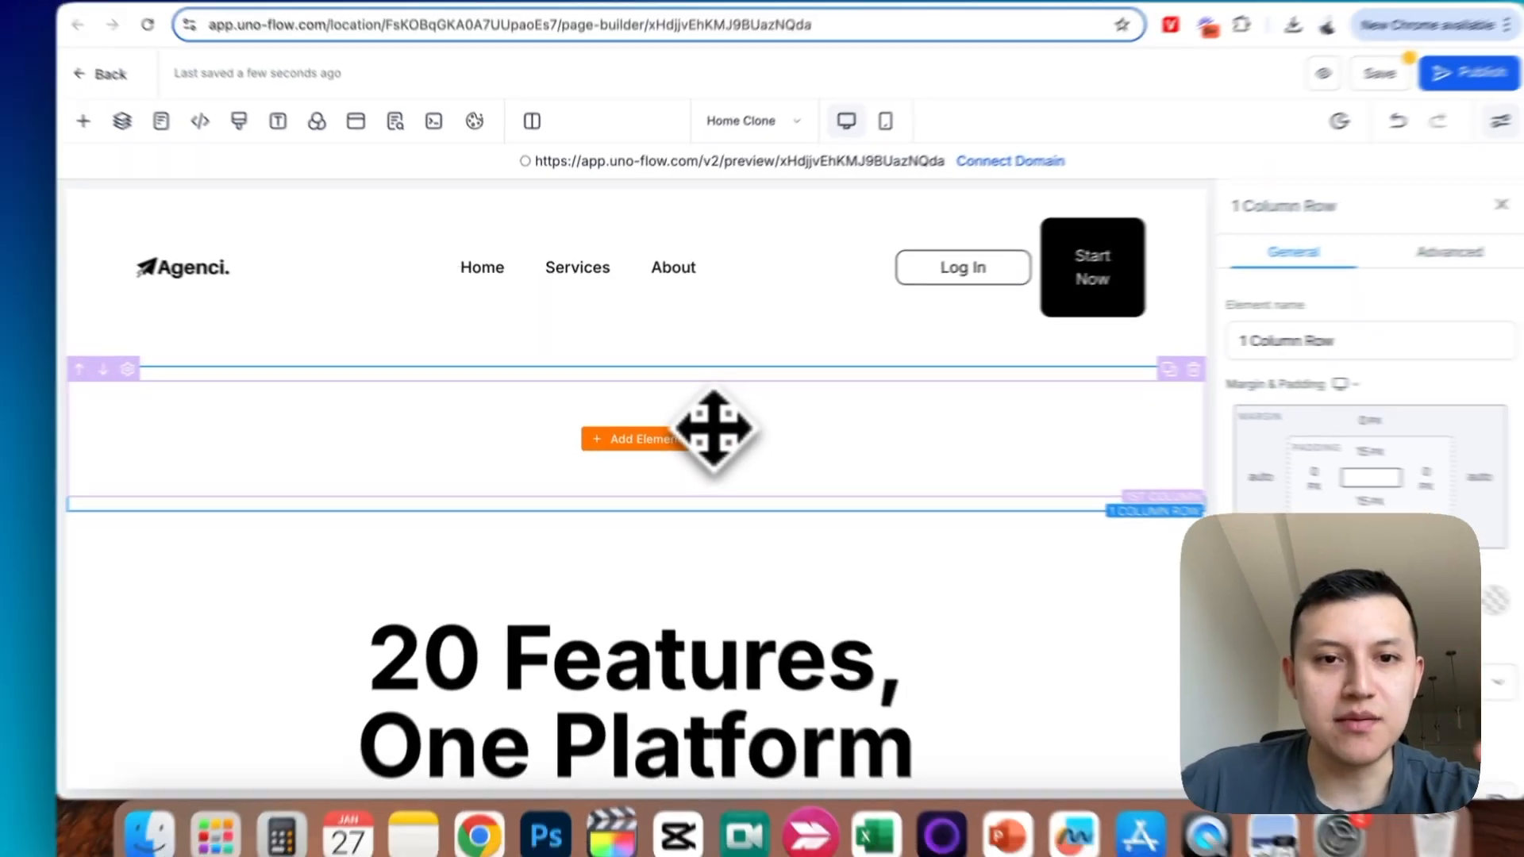
- Move the "20 Features, One Platform" headline into the empty one-column row above it
{"action": "scroll", "coordinate": [730, 468], "scroll_direction": "down", "scroll_amount": 2}
{"action": "left_click", "coordinate": [740, 508]}
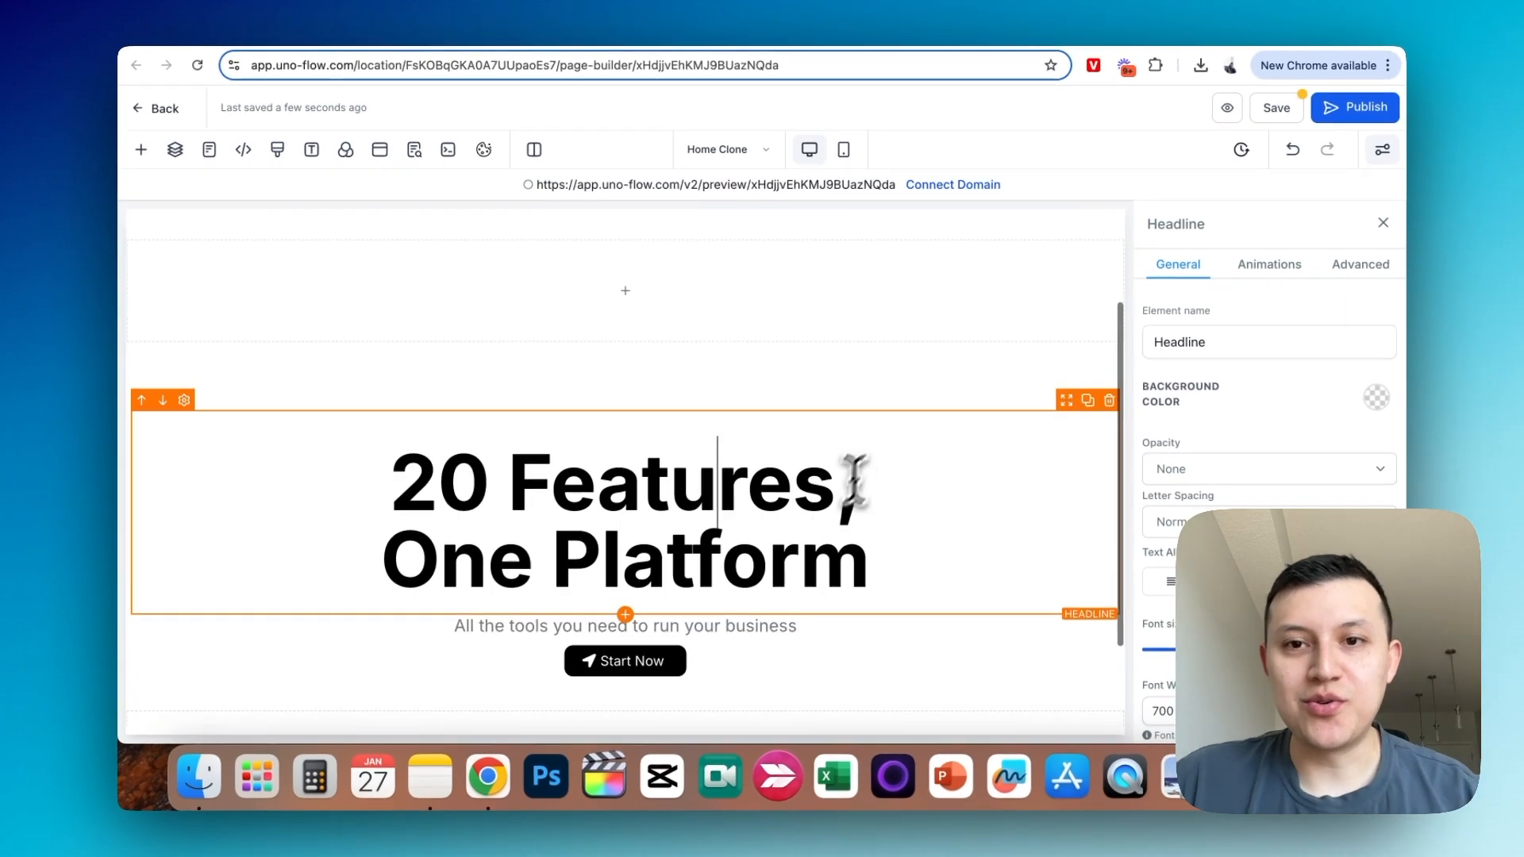
{"action": "left_click_drag", "start_coordinate": [1051, 436], "coordinate": [964, 289]}
{"action": "scroll", "coordinate": [1270, 397], "scroll_direction": "down", "scroll_amount": 4}
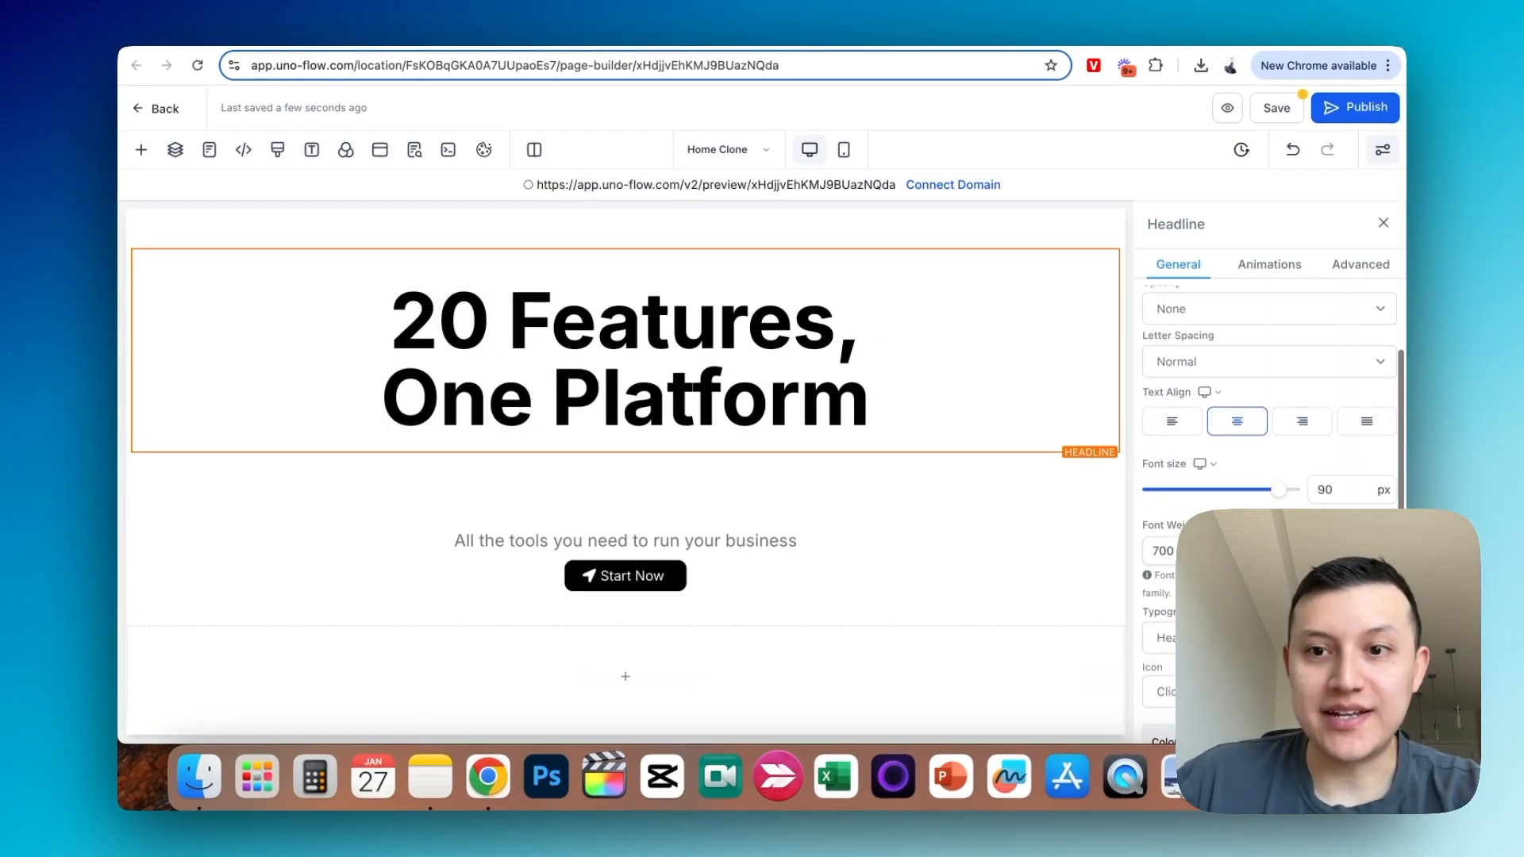
- Try adding another headline element beneath "20 Features, One Platform" and undo the addition
{"action": "left_click", "coordinate": [141, 149]}
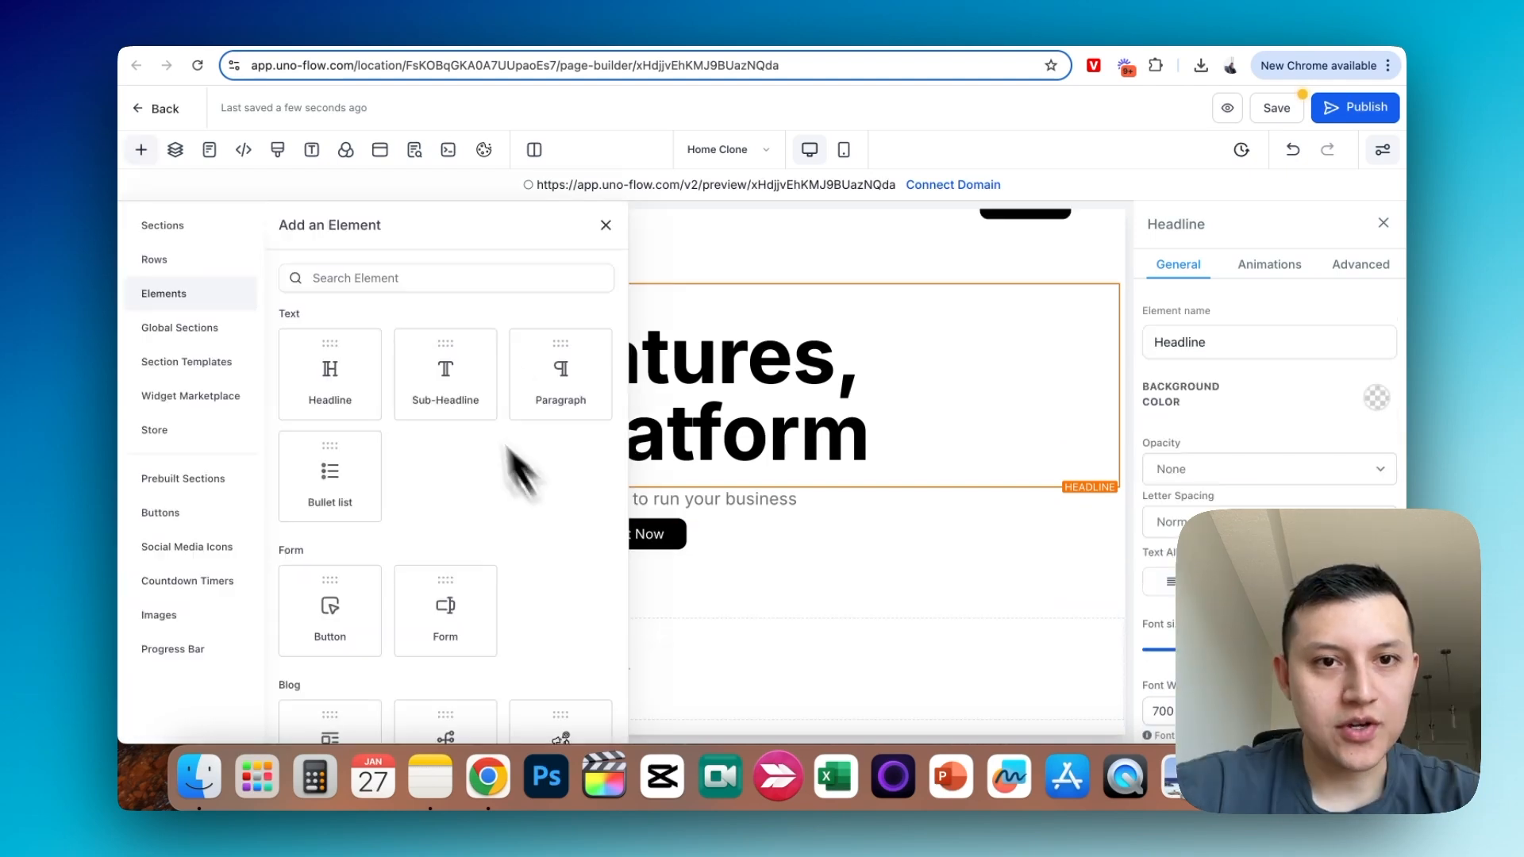
{"action": "left_click", "coordinate": [357, 369]}
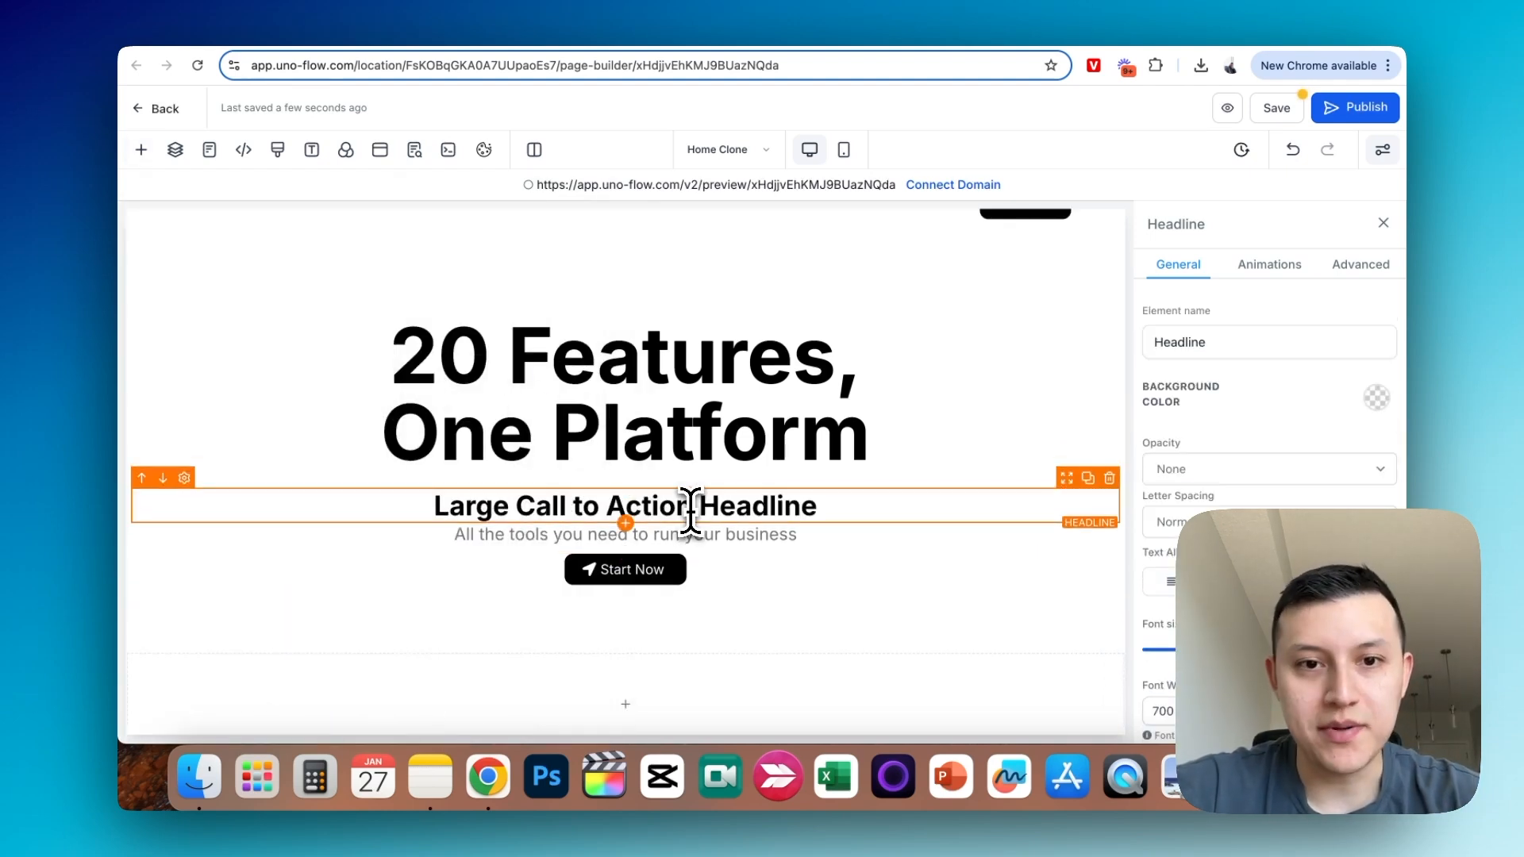
{"action": "key", "text": "super+z"}
- Try adding a sub-headline element beneath the main headline and delete it
{"action": "left_click", "coordinate": [778, 500]}
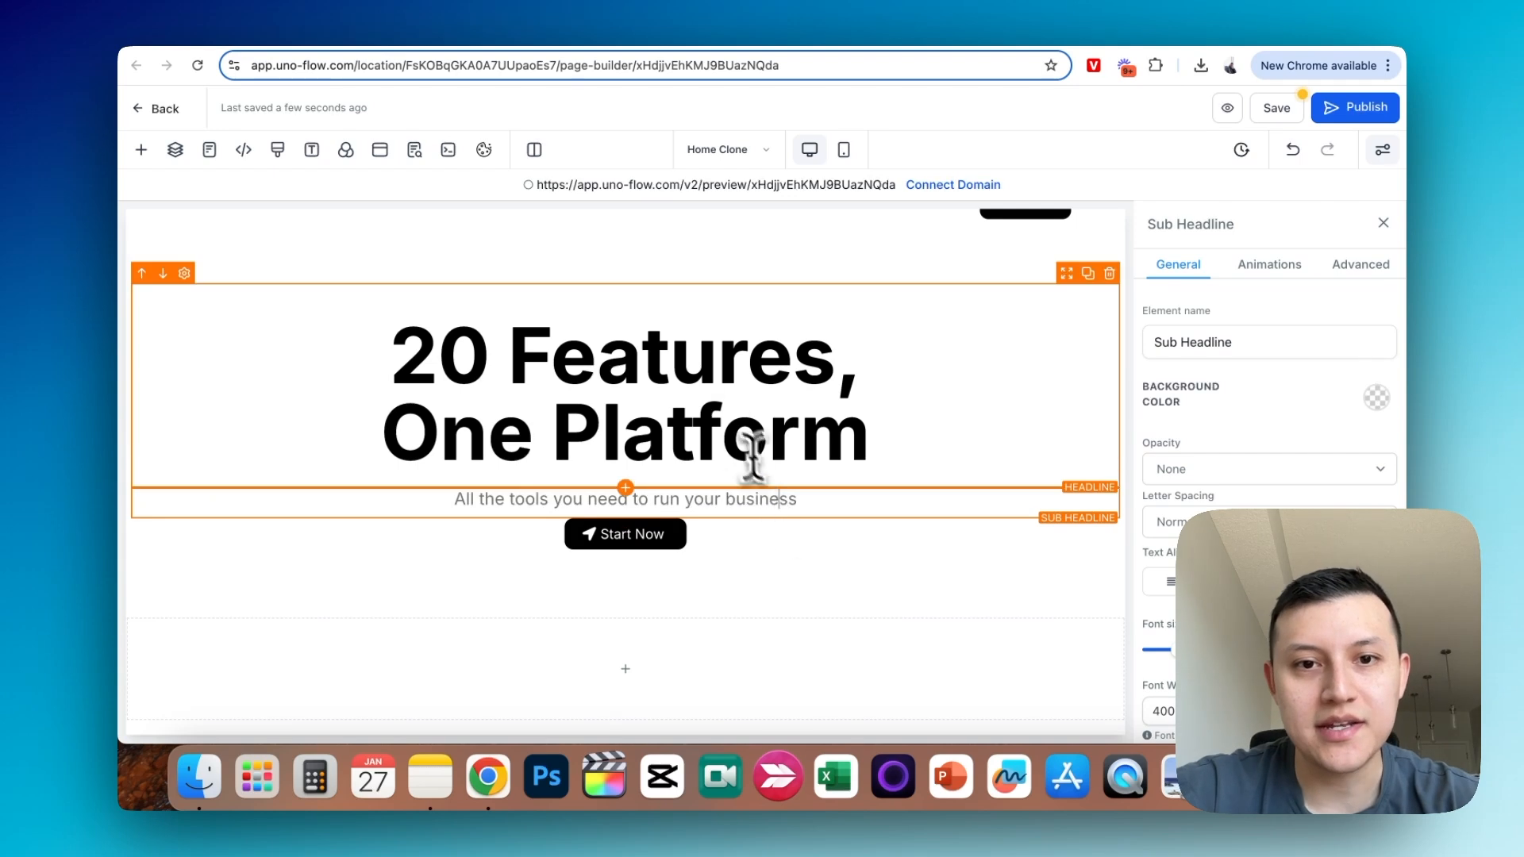
{"action": "left_click", "coordinate": [143, 151]}
{"action": "left_click", "coordinate": [402, 398]}
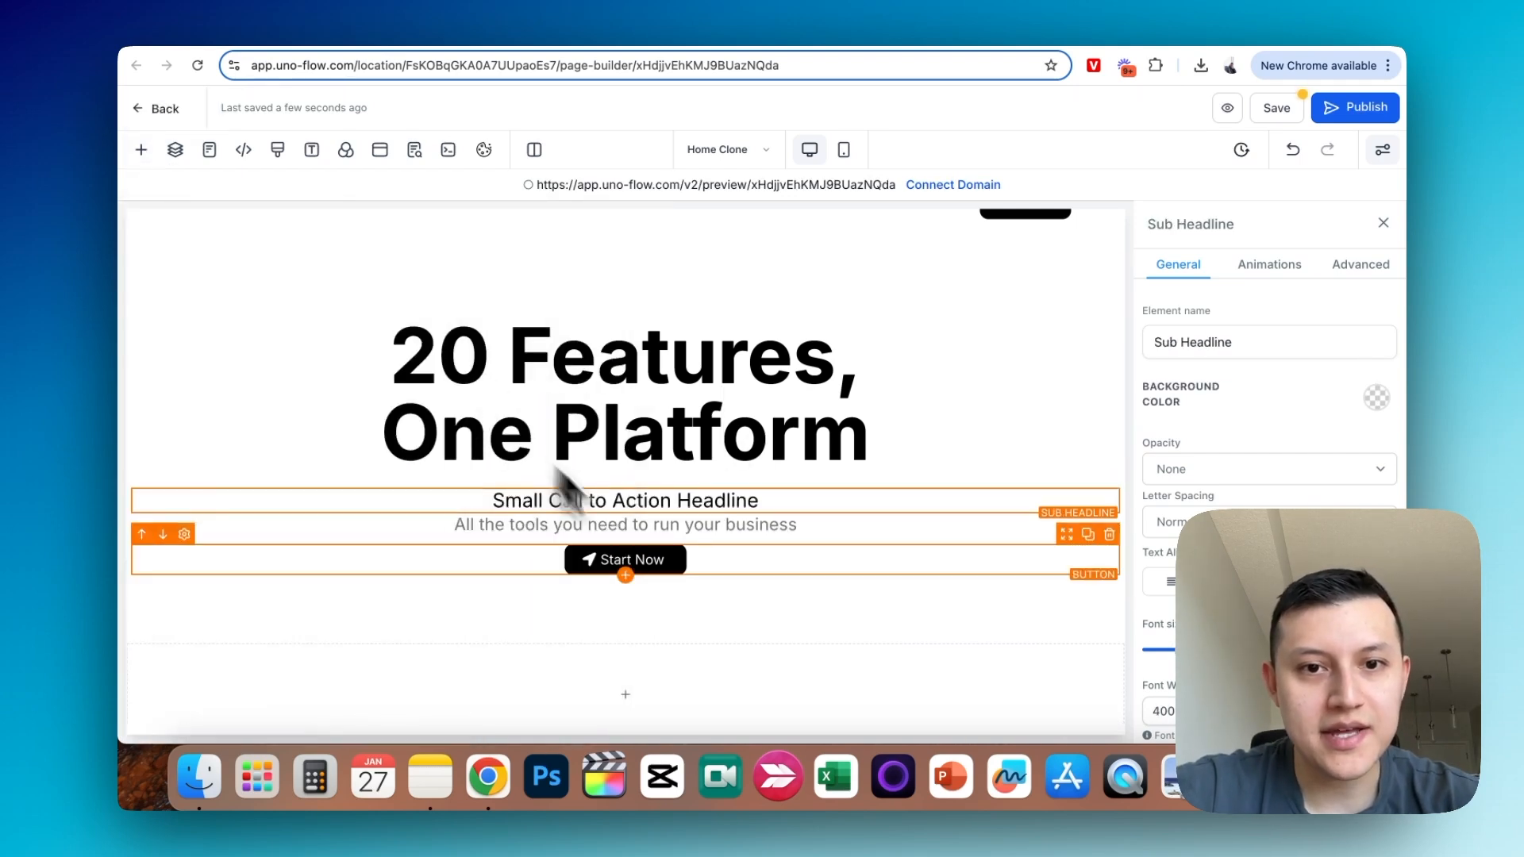
{"action": "left_click", "coordinate": [689, 502]}
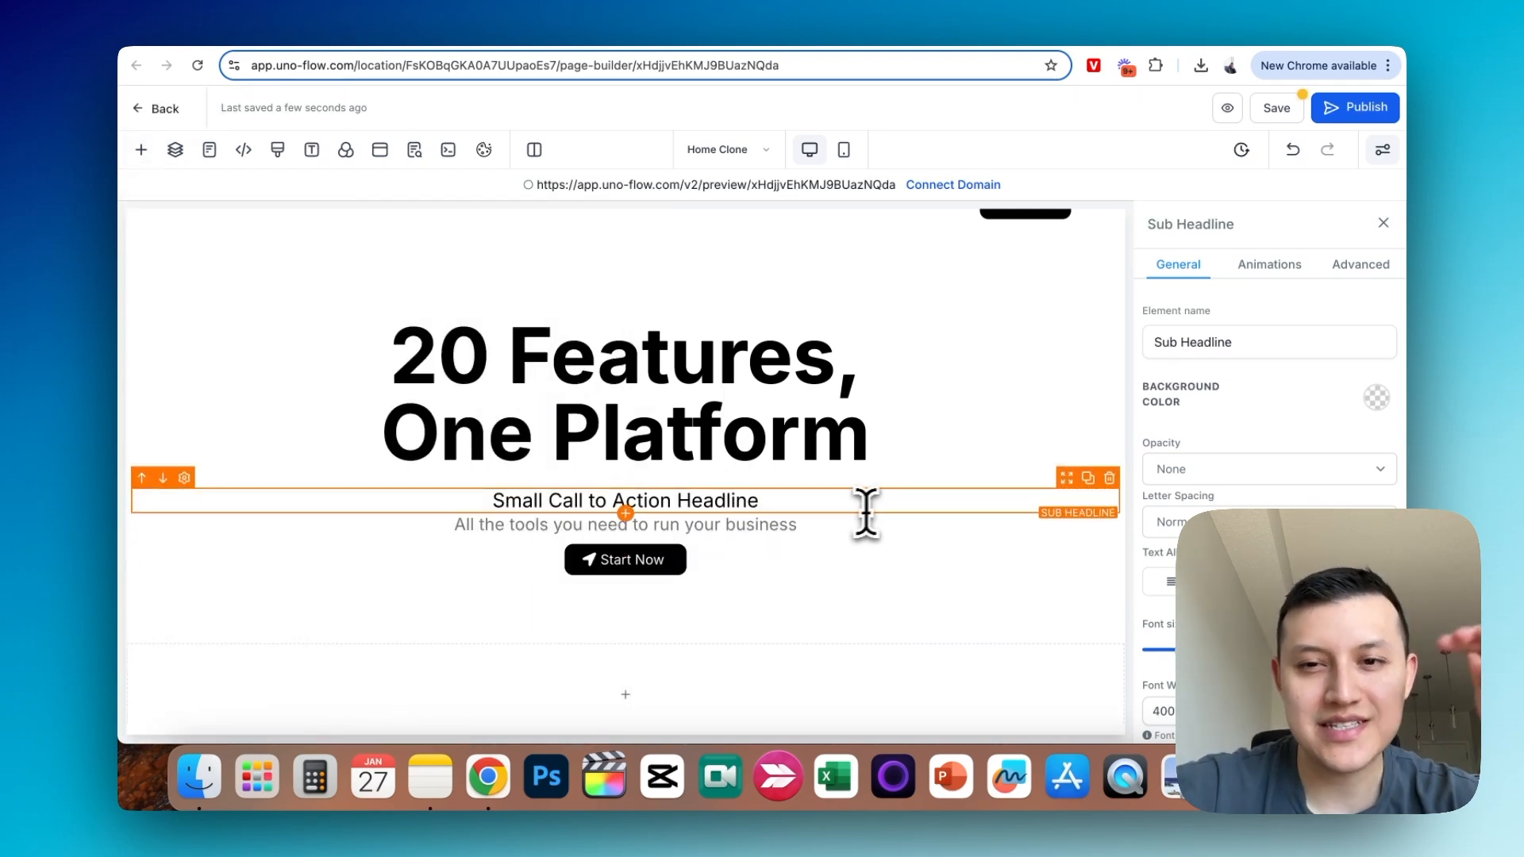
{"action": "left_click", "coordinate": [1110, 478]}
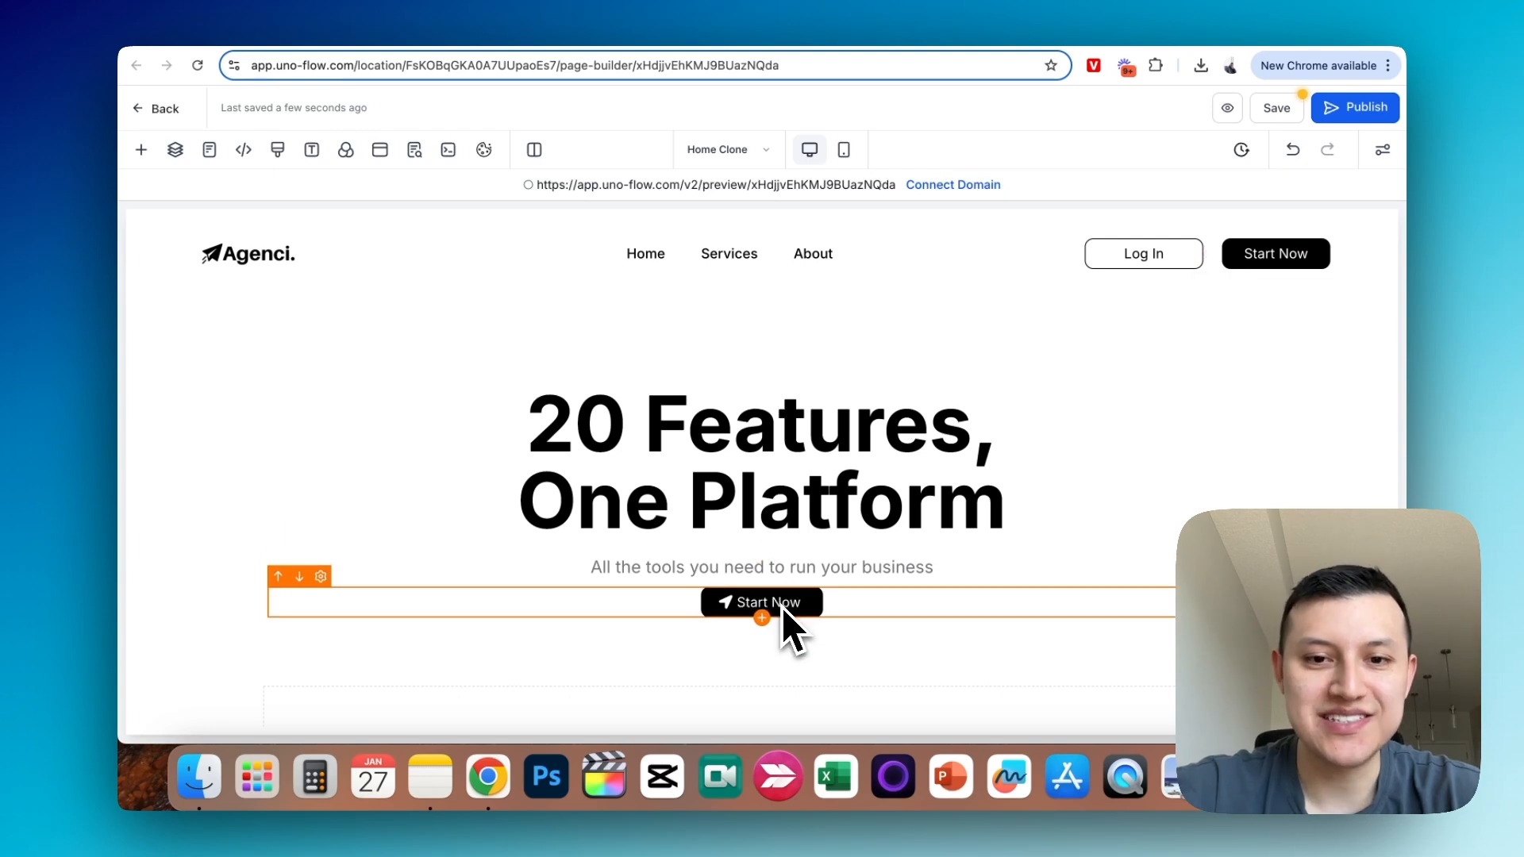
{"action": "left_click", "coordinate": [1225, 609]}
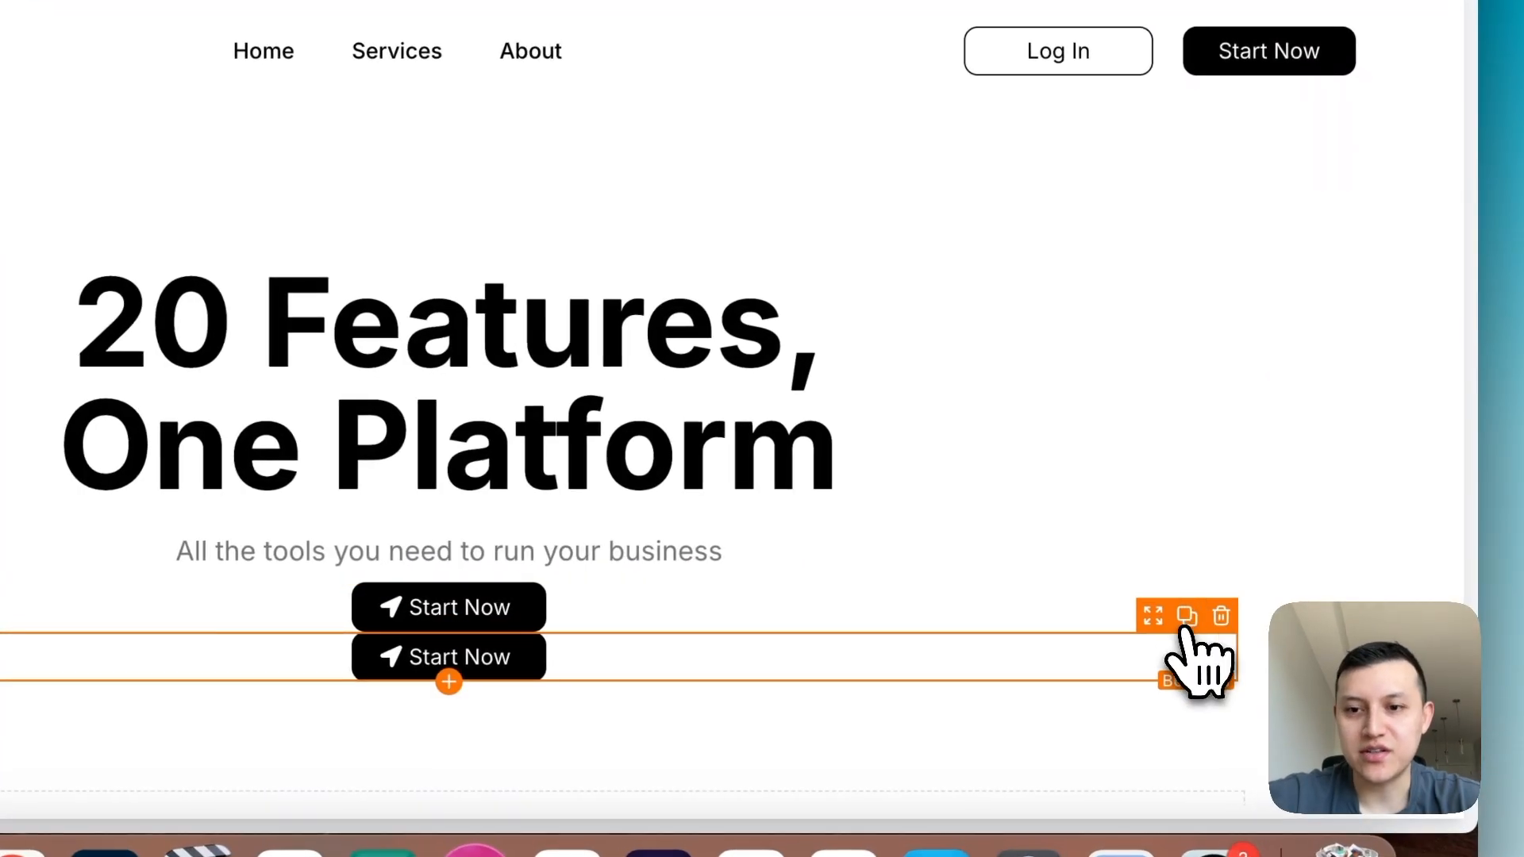
{"action": "left_click_drag", "start_coordinate": [1173, 649], "coordinate": [1220, 381]}
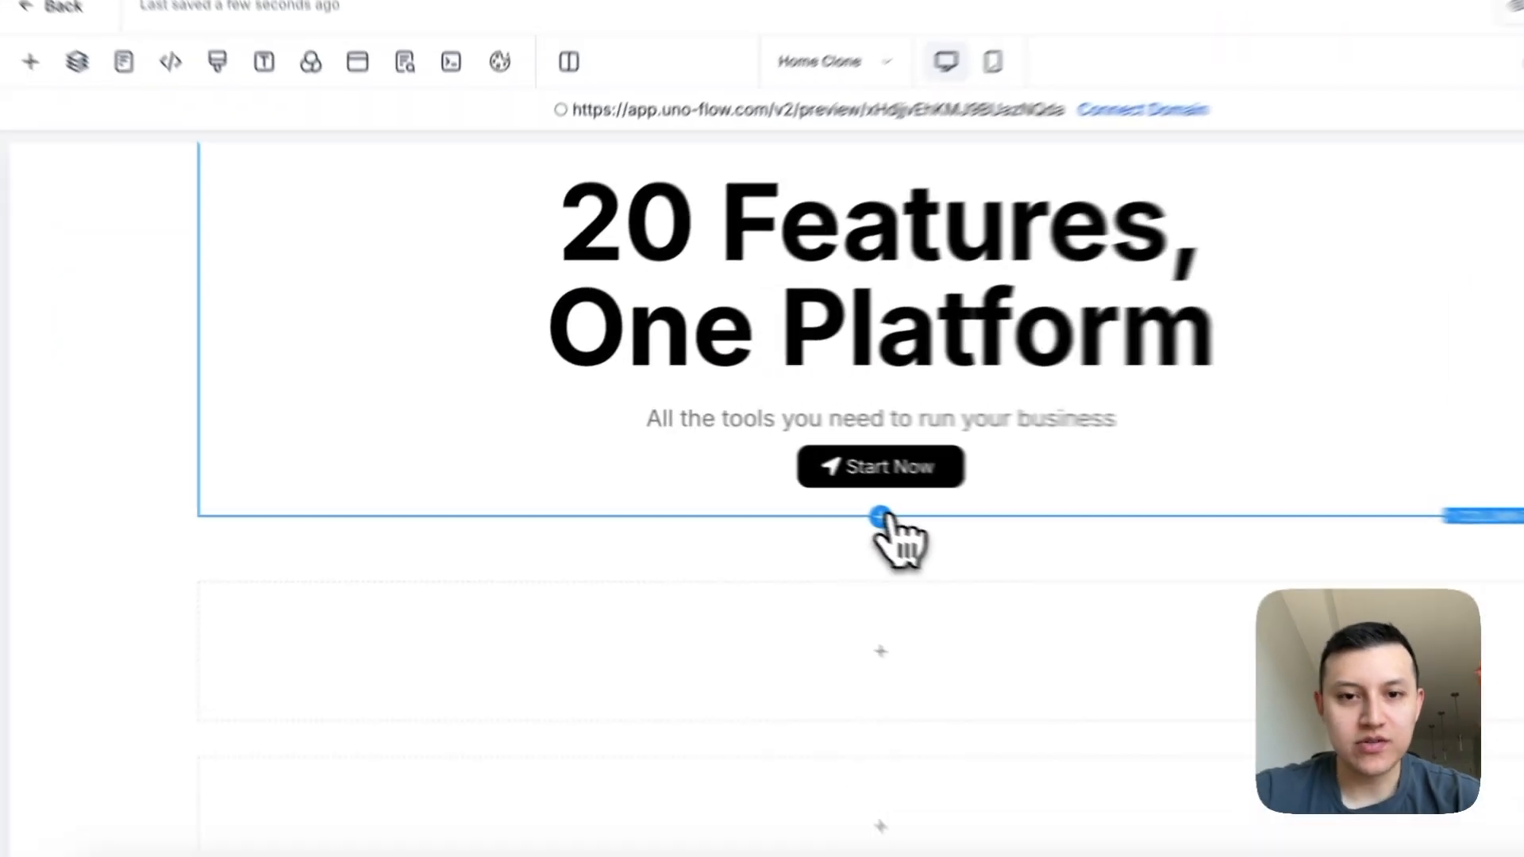
- Add a one-column row beneath the Start Now button and fill it with an image element showing 06000.png
{"action": "left_click", "coordinate": [762, 481]}
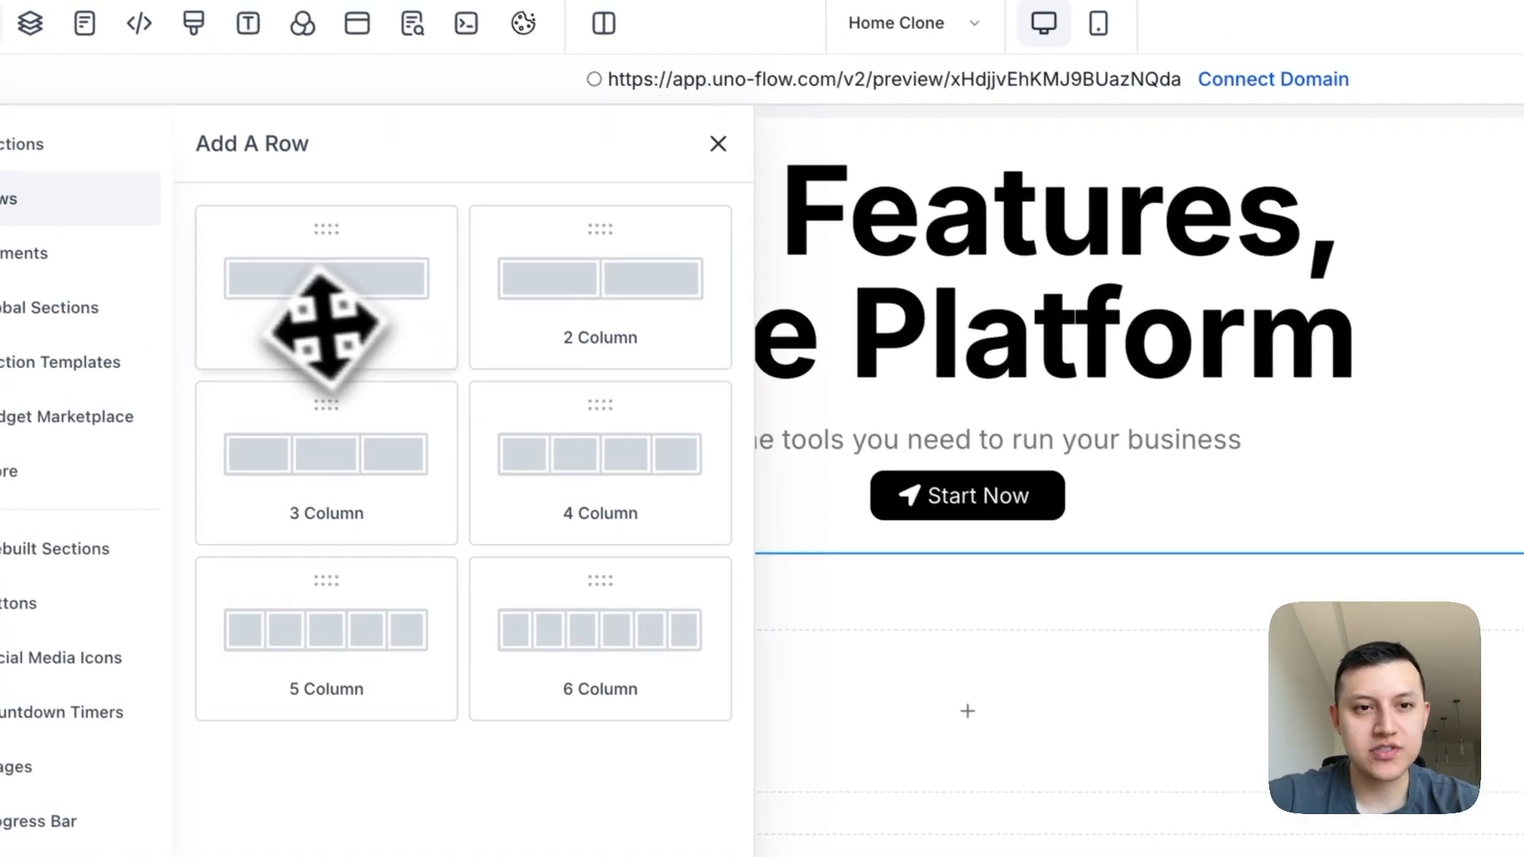
{"action": "left_click_drag", "start_coordinate": [301, 294], "coordinate": [895, 481]}
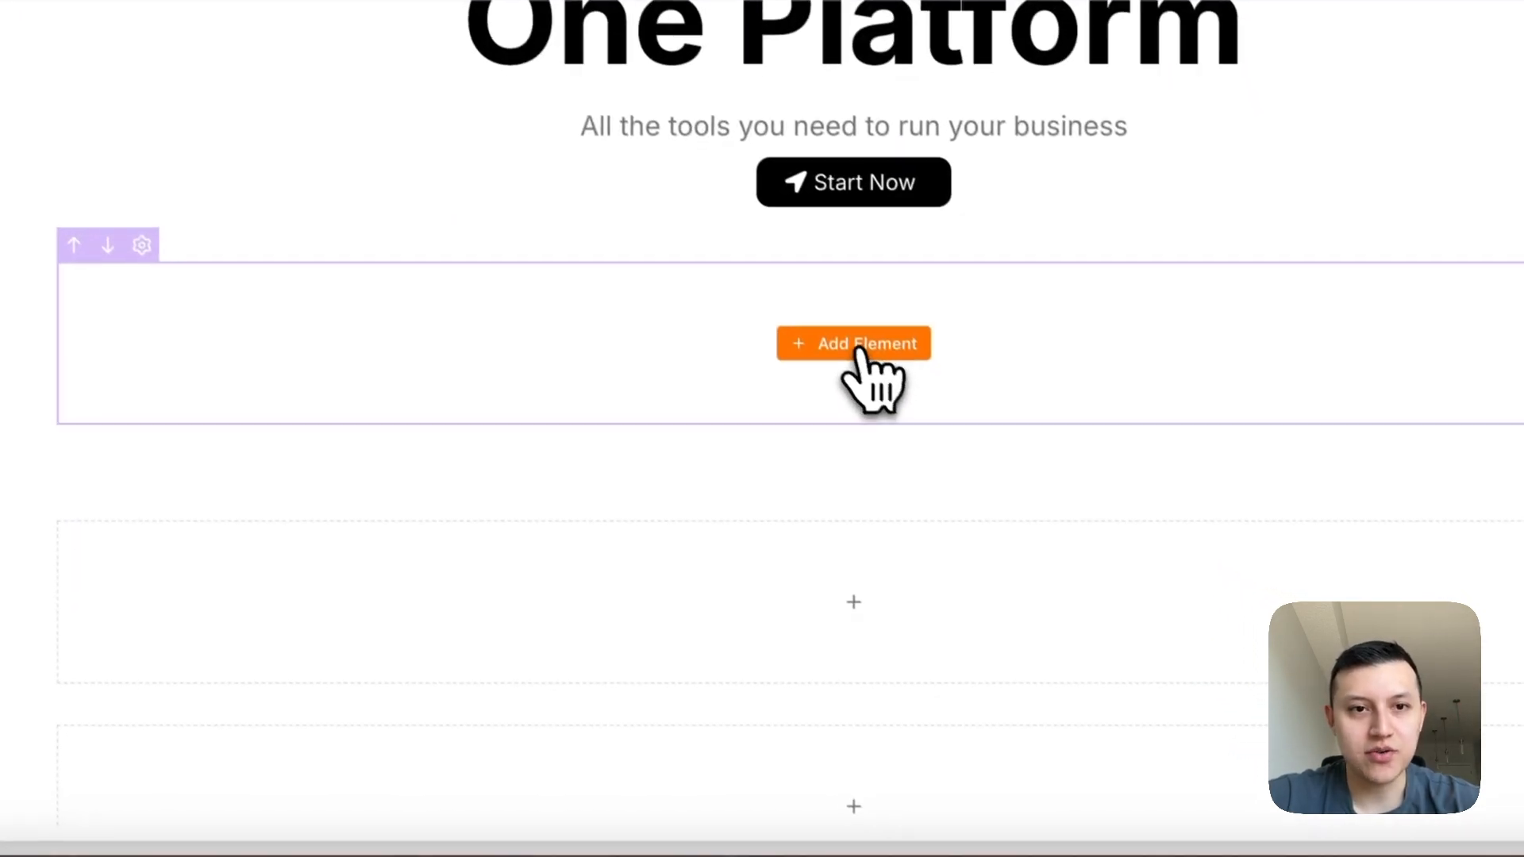
{"action": "left_click", "coordinate": [983, 470]}
{"action": "scroll", "coordinate": [545, 746], "scroll_direction": "down", "scroll_amount": 9}
{"action": "left_click_drag", "start_coordinate": [522, 361], "coordinate": [548, 393]}
{"action": "left_click", "coordinate": [893, 442]}
{"action": "scroll", "coordinate": [689, 528], "scroll_direction": "down", "scroll_amount": 3}
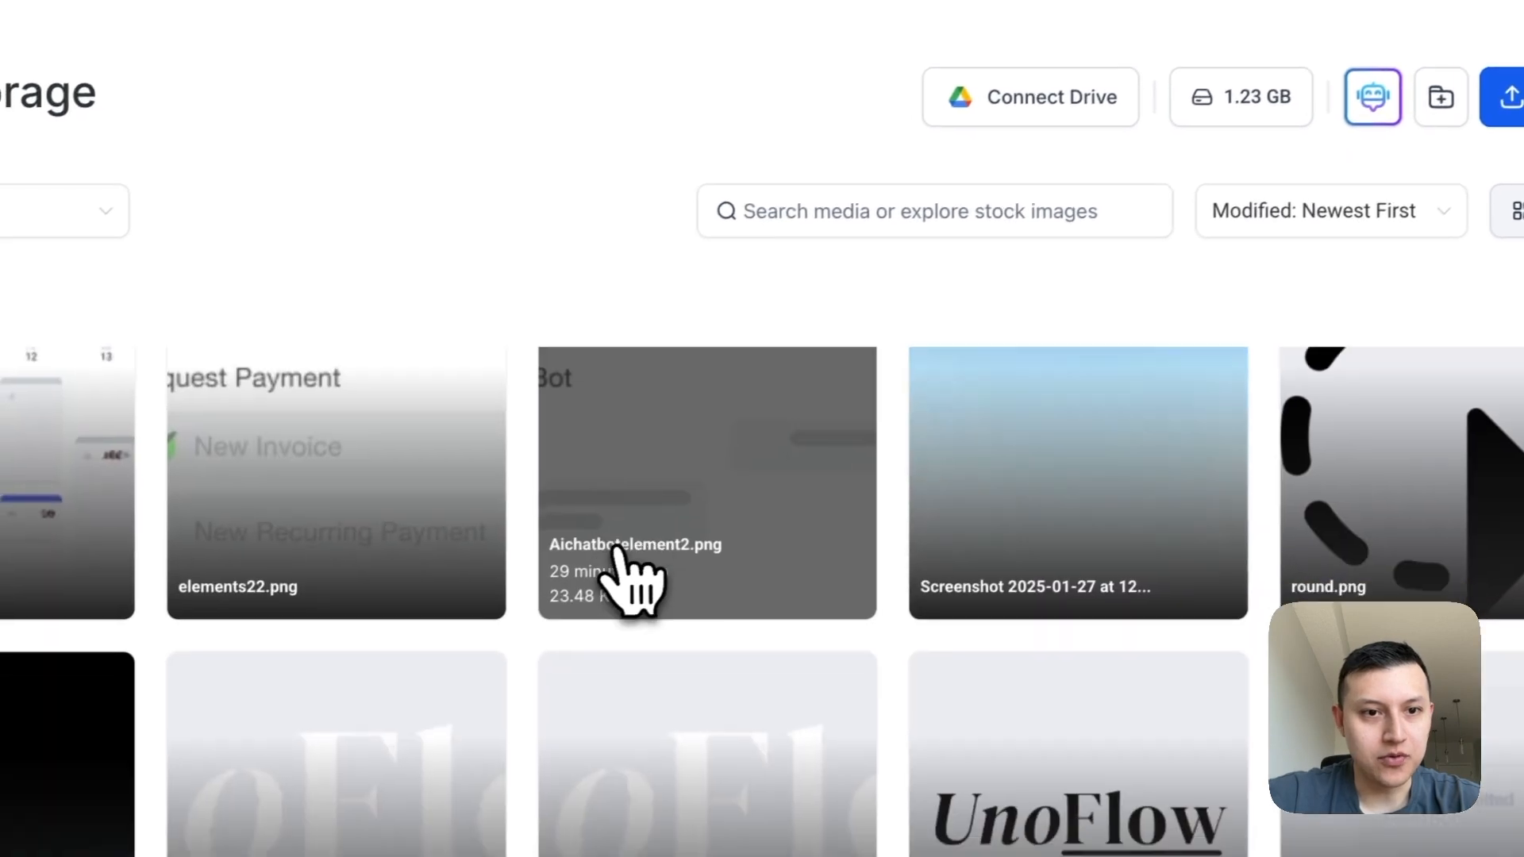
{"action": "left_click", "coordinate": [11, 520]}
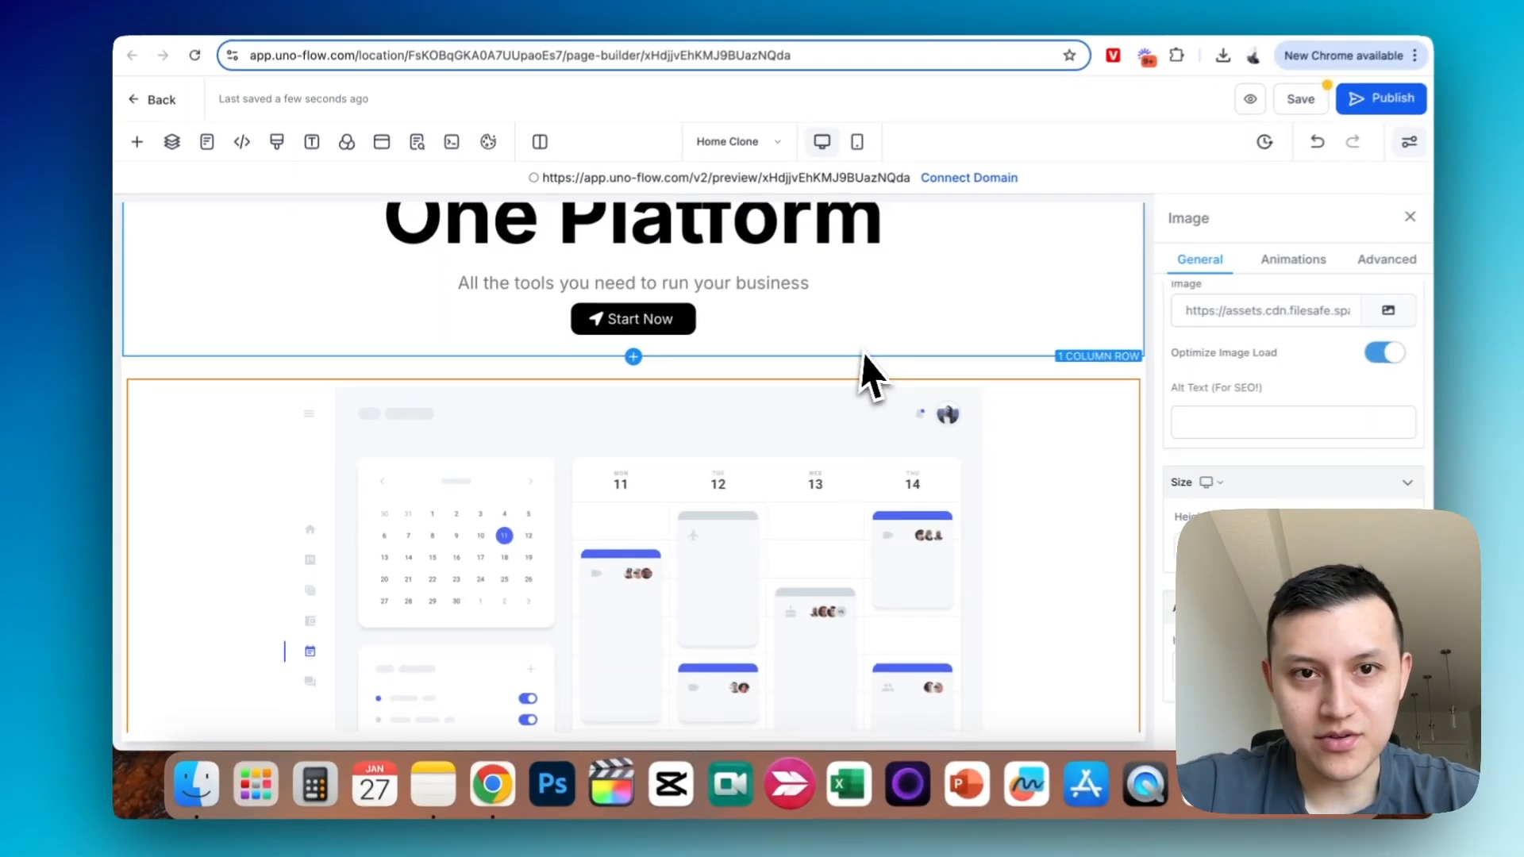
{"action": "scroll", "coordinate": [866, 355], "scroll_direction": "up", "scroll_amount": 4}
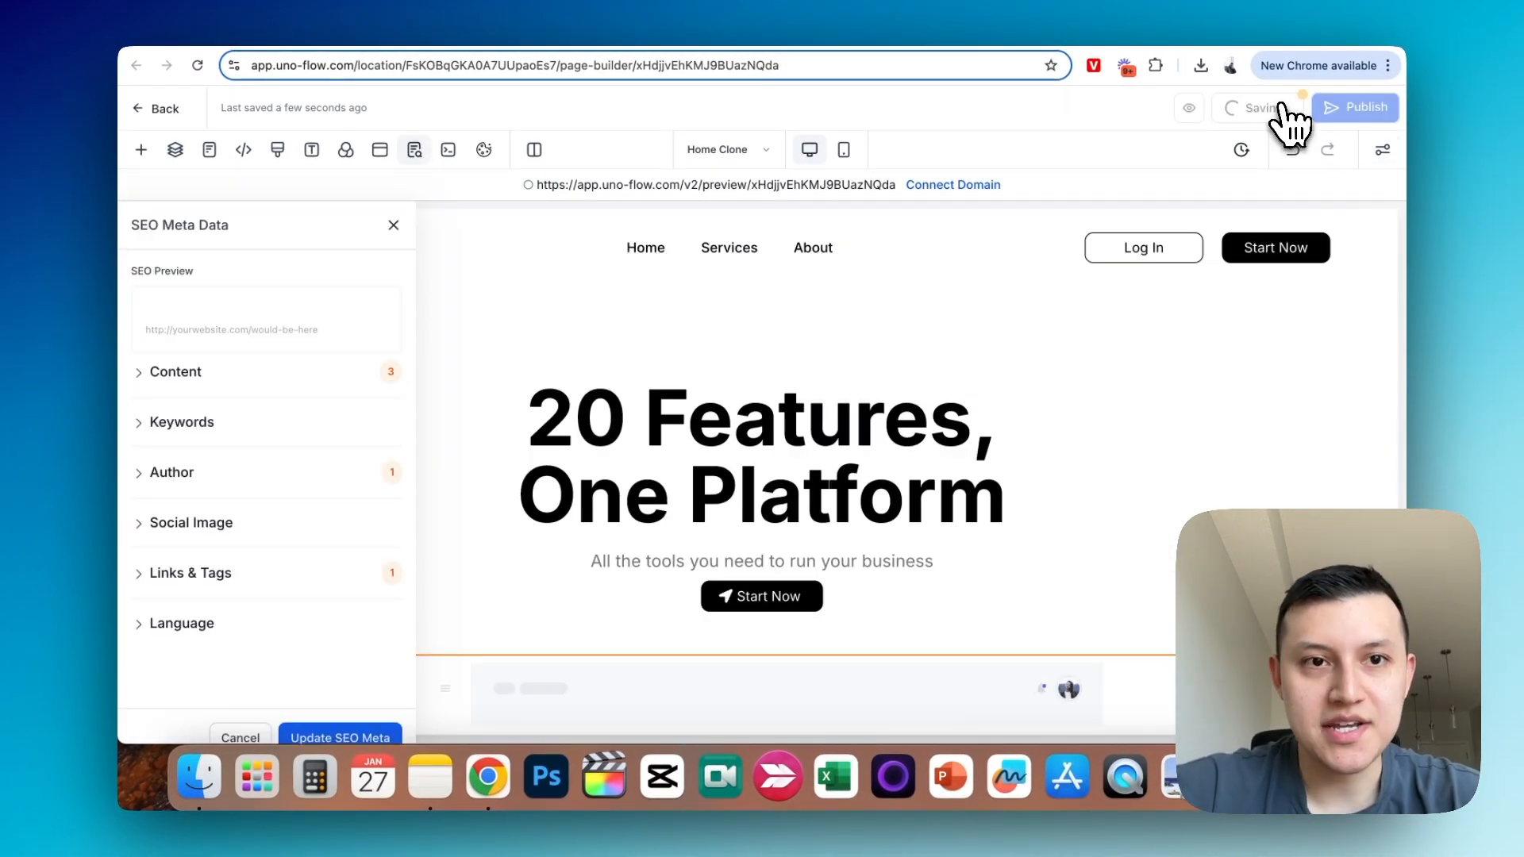
{"action": "left_click", "coordinate": [393, 224]}
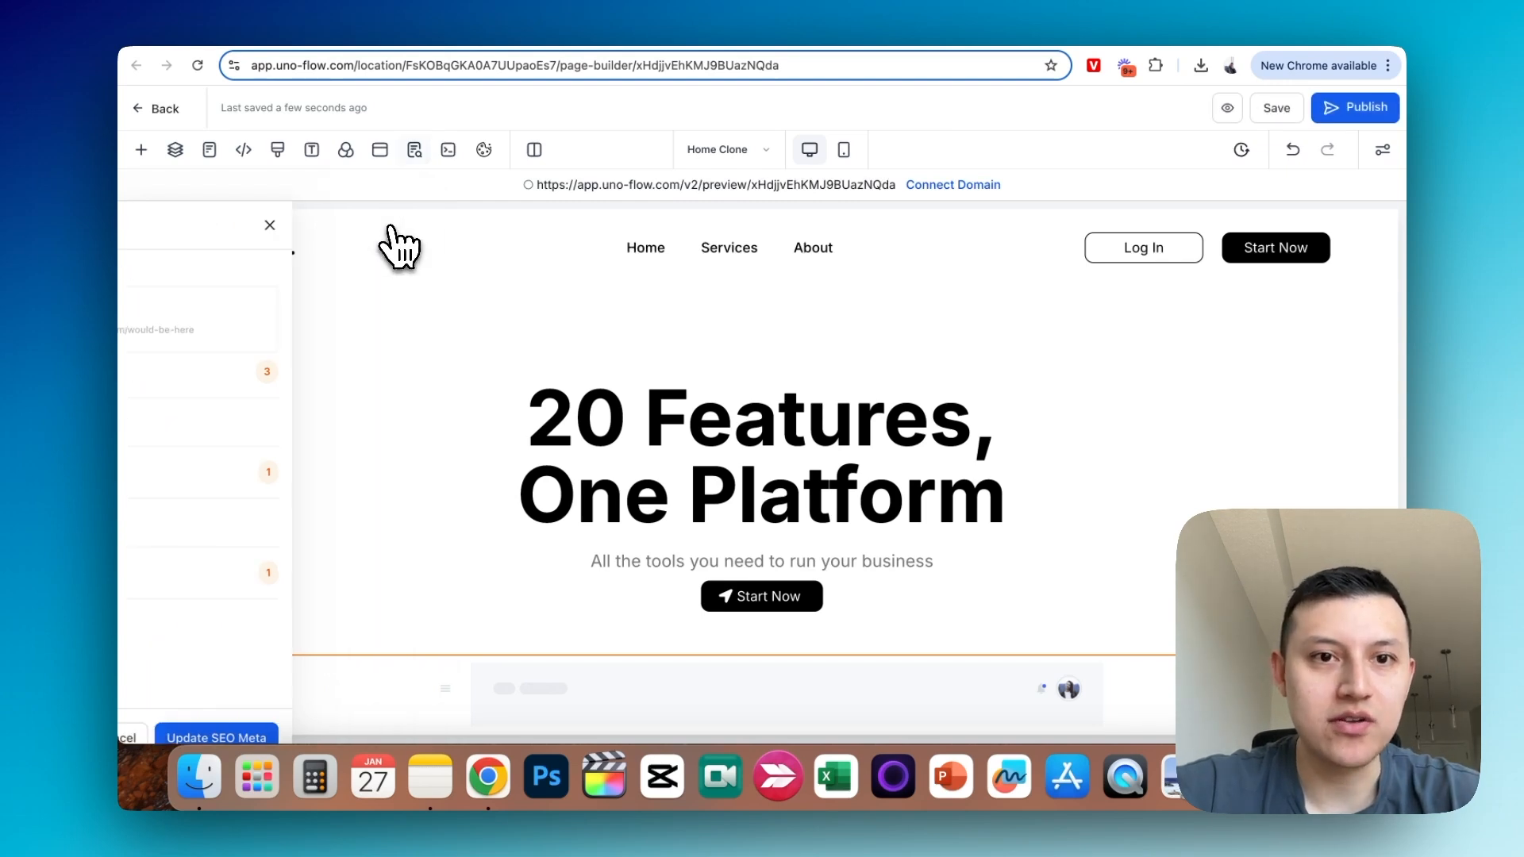
- Make the navigation header section's background colour transparent and use the stored sky-blue gradient screenshot as its background image
{"action": "left_click", "coordinate": [511, 225]}
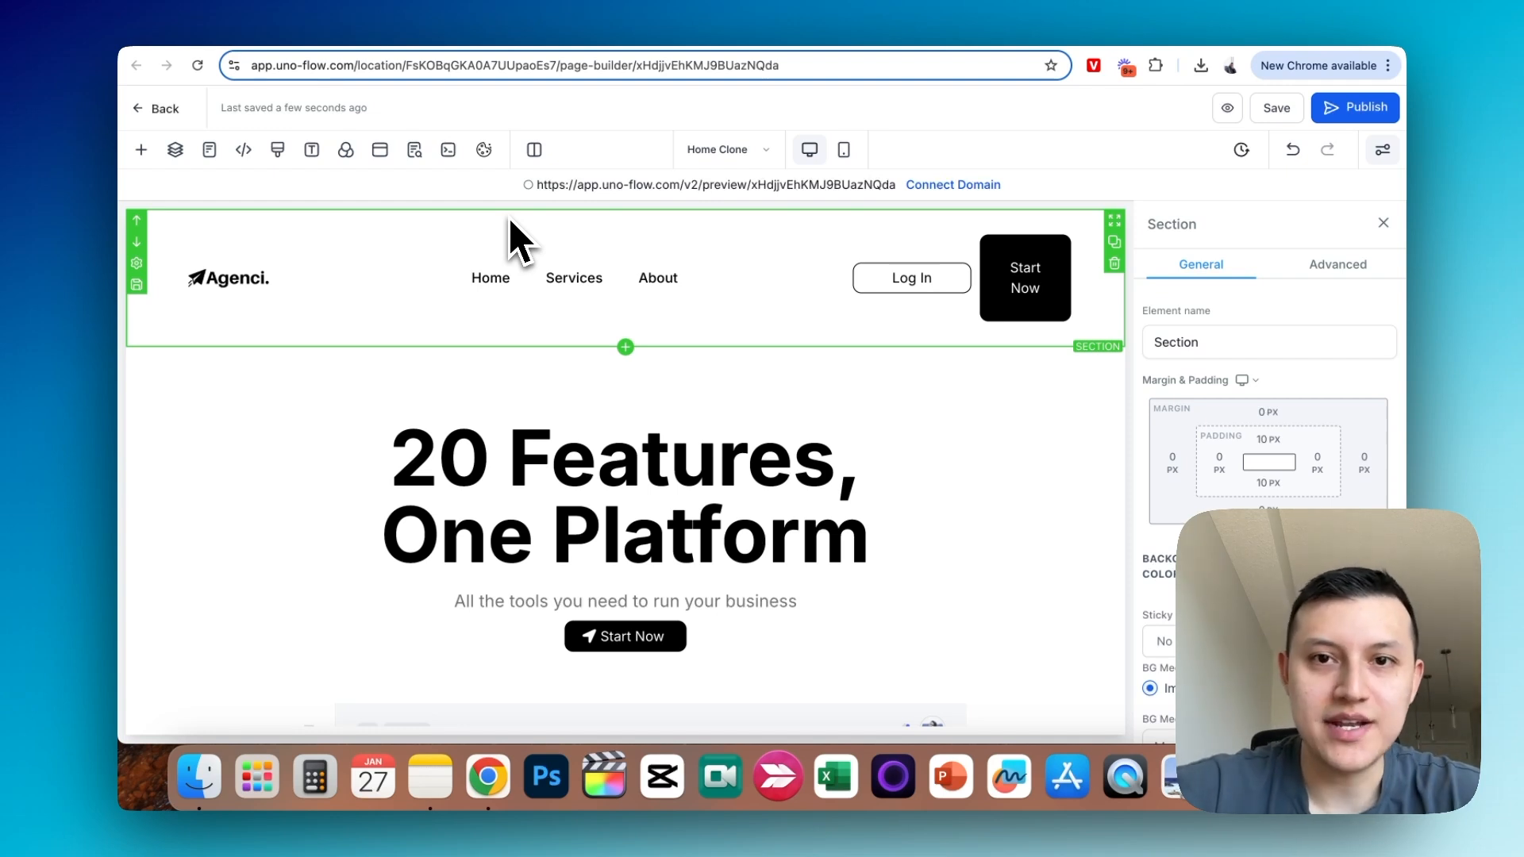
{"action": "scroll", "coordinate": [1378, 478], "scroll_direction": "down", "scroll_amount": 2}
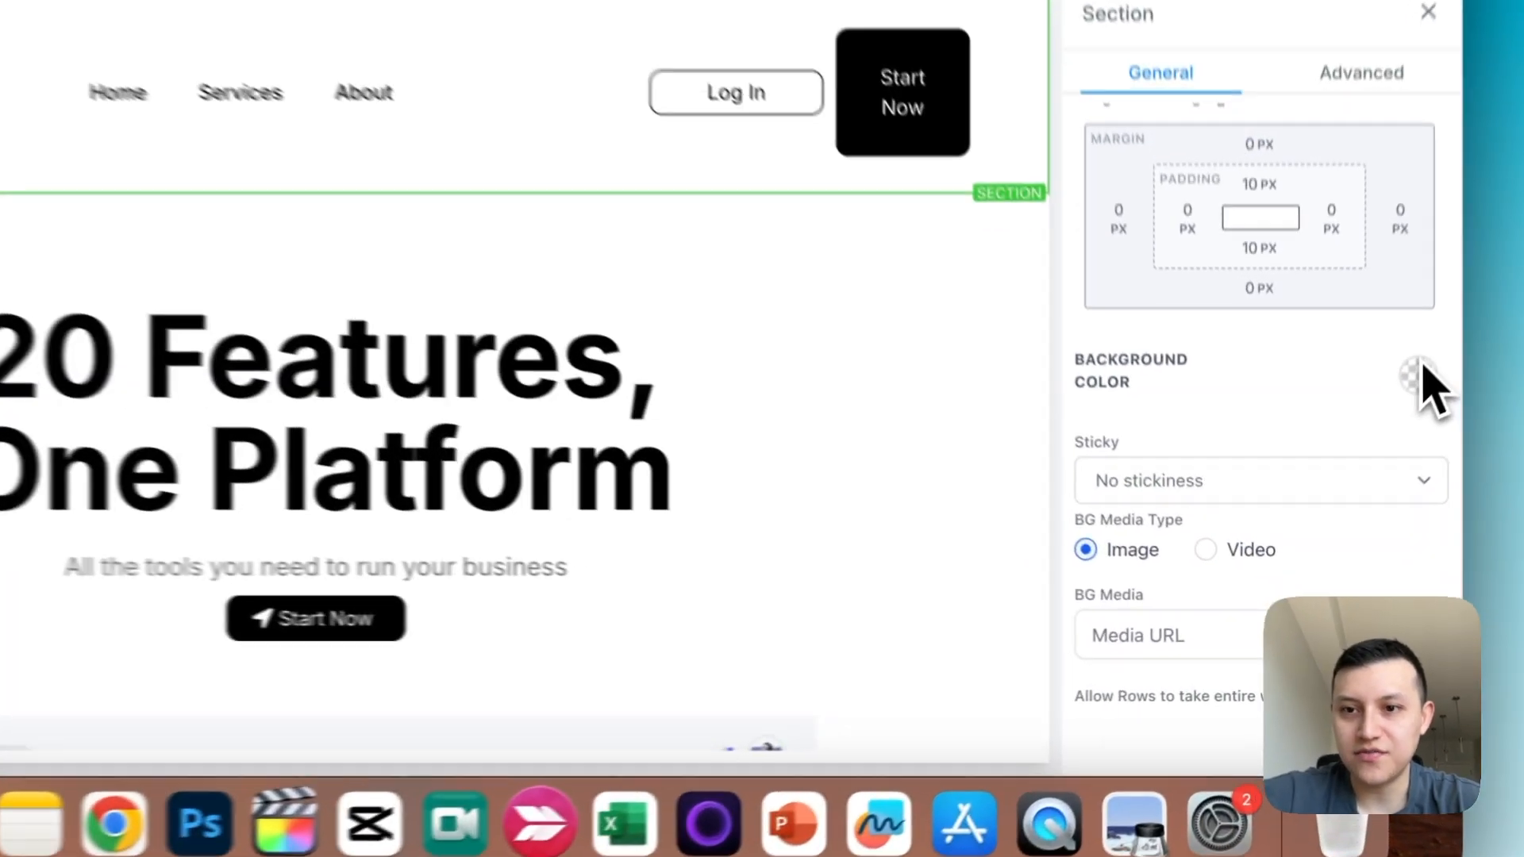
{"action": "left_click", "coordinate": [1378, 472]}
{"action": "left_click", "coordinate": [1127, 428]}
{"action": "left_click", "coordinate": [1178, 428]}
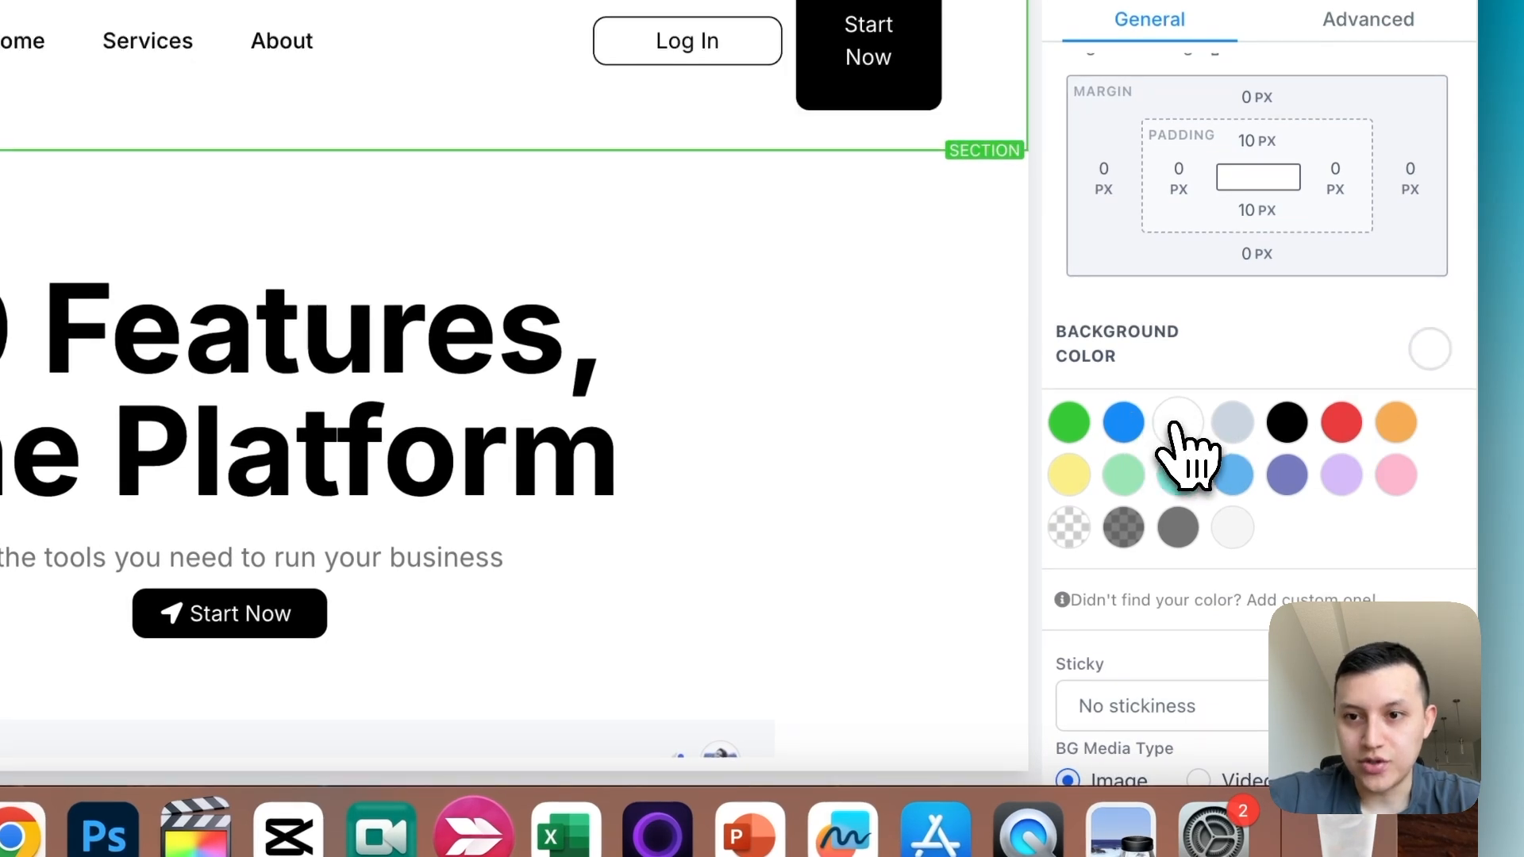
{"action": "scroll", "coordinate": [1378, 405], "scroll_direction": "down", "scroll_amount": 3}
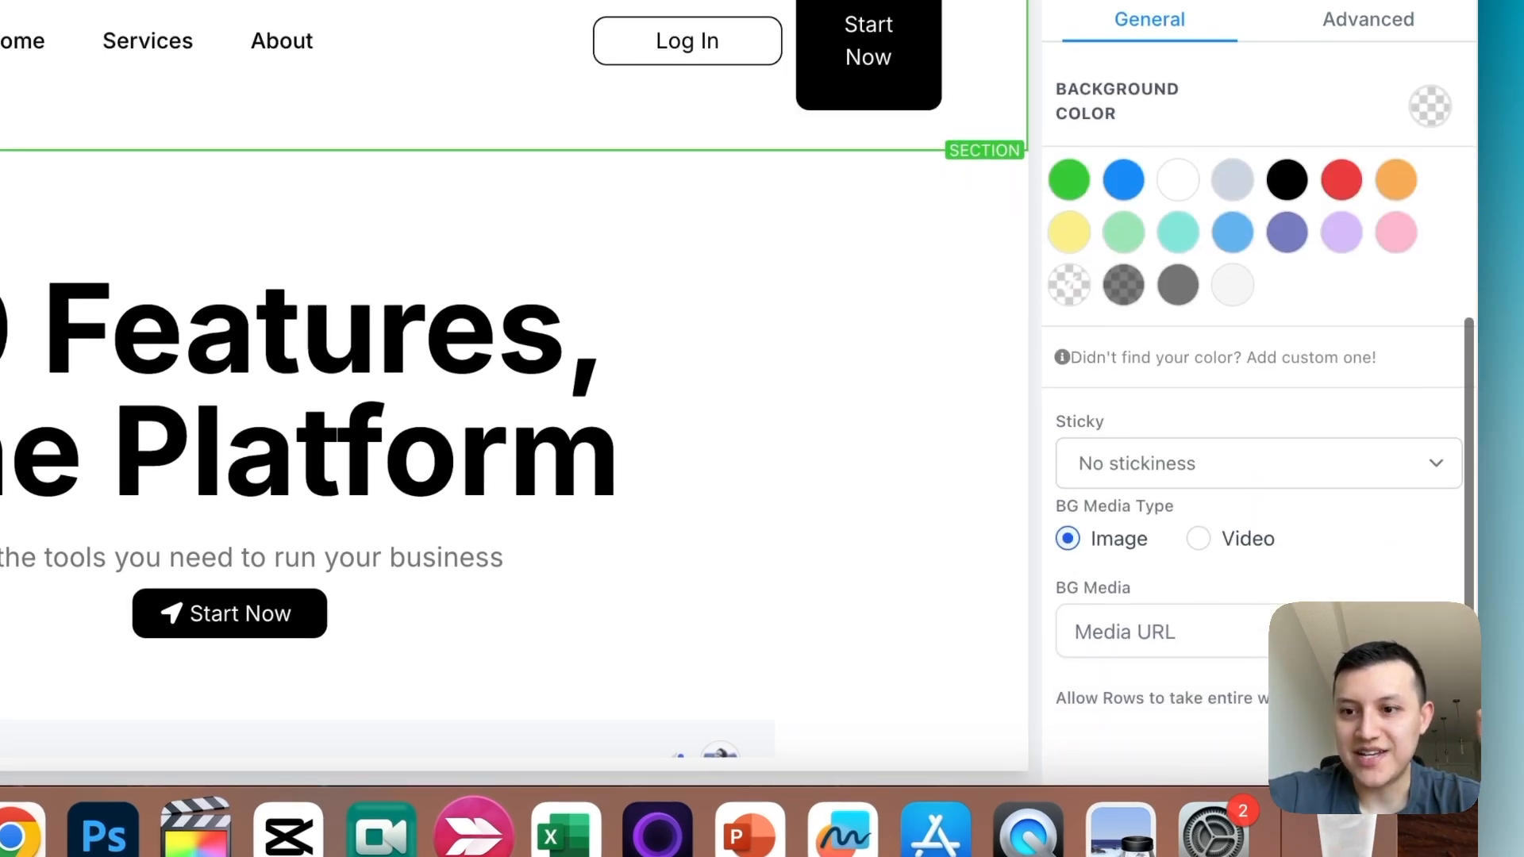
{"action": "left_click", "coordinate": [1432, 629]}
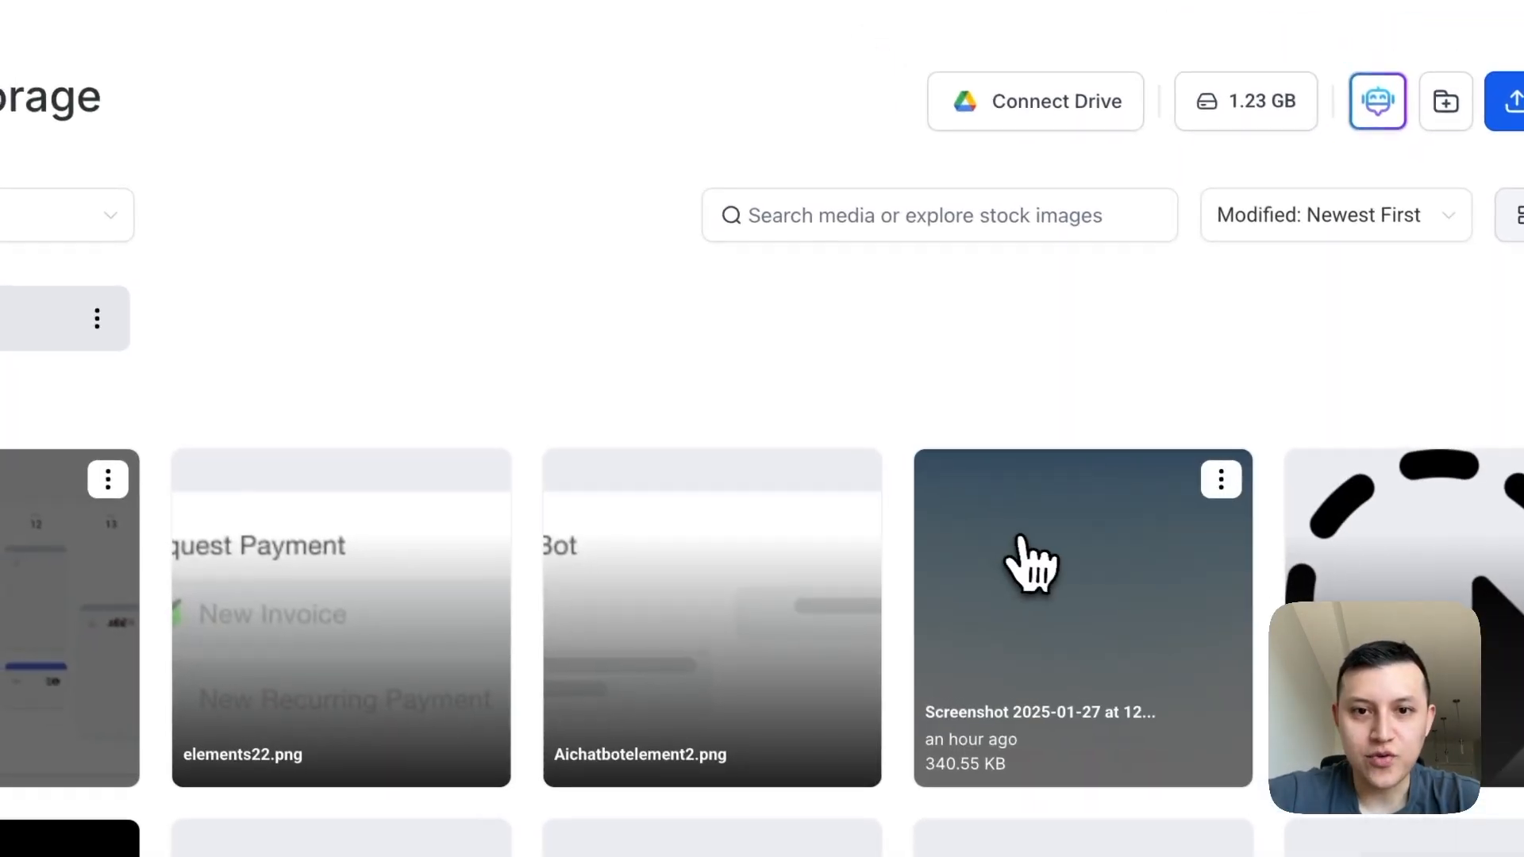
{"action": "left_click", "coordinate": [989, 539]}
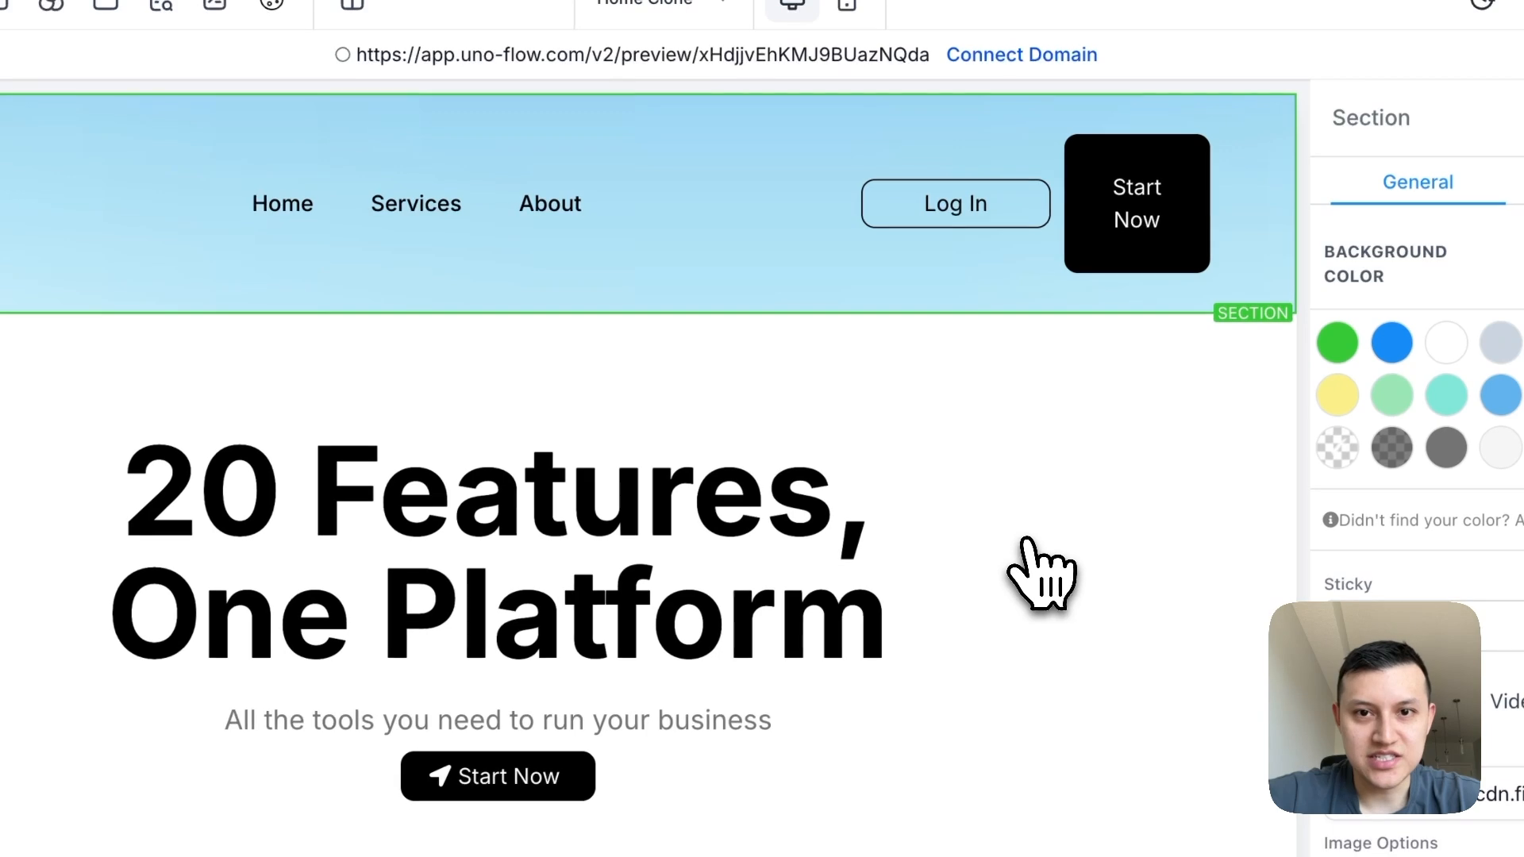
- Apply the same sky-blue gradient screenshot as the background image of the headline section below the header
{"action": "left_click", "coordinate": [802, 341]}
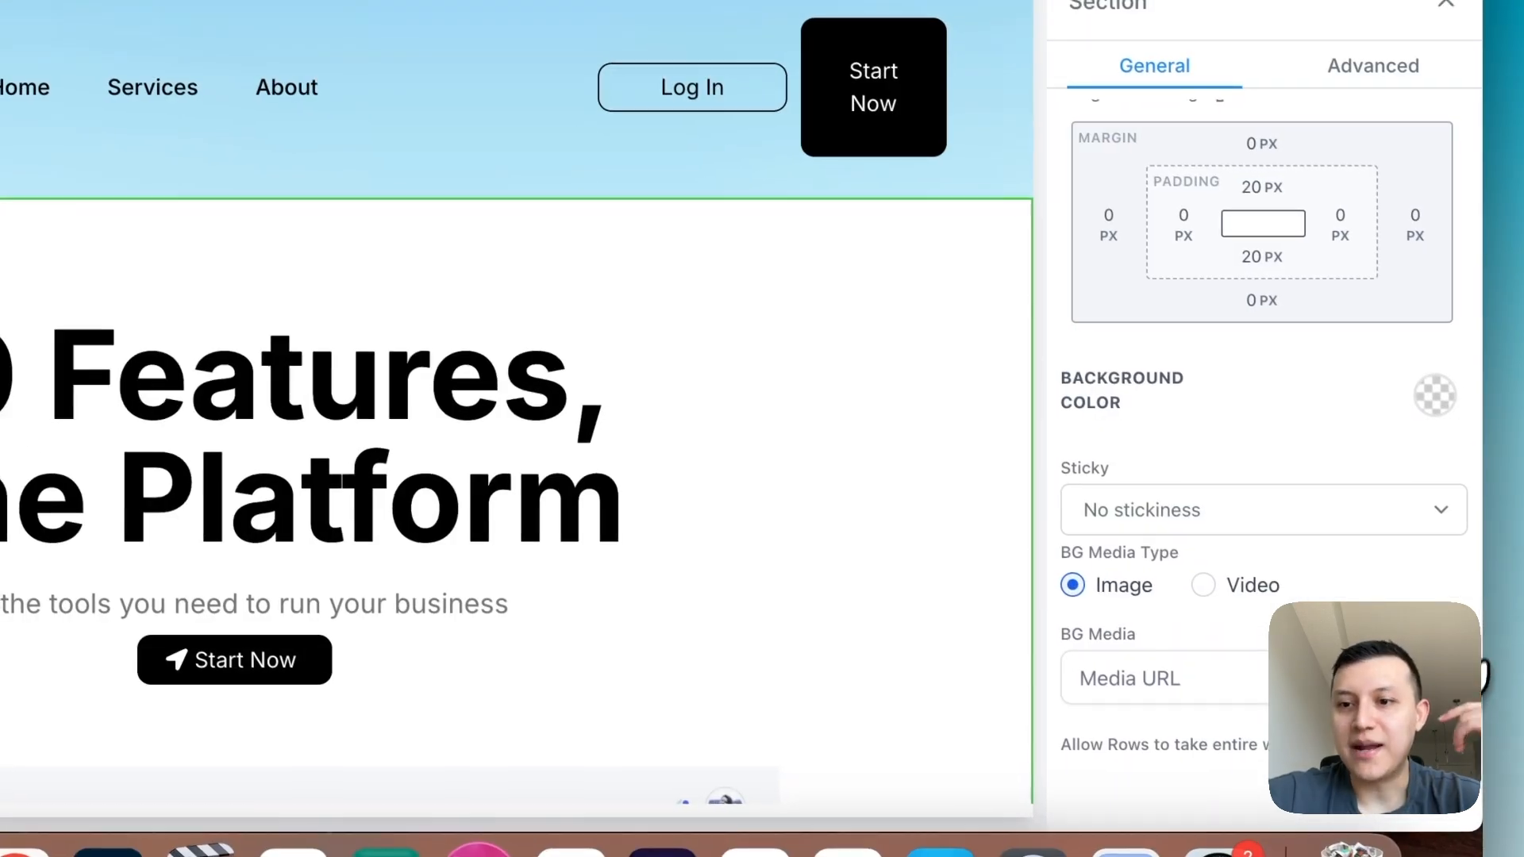
{"action": "left_click", "coordinate": [1432, 678]}
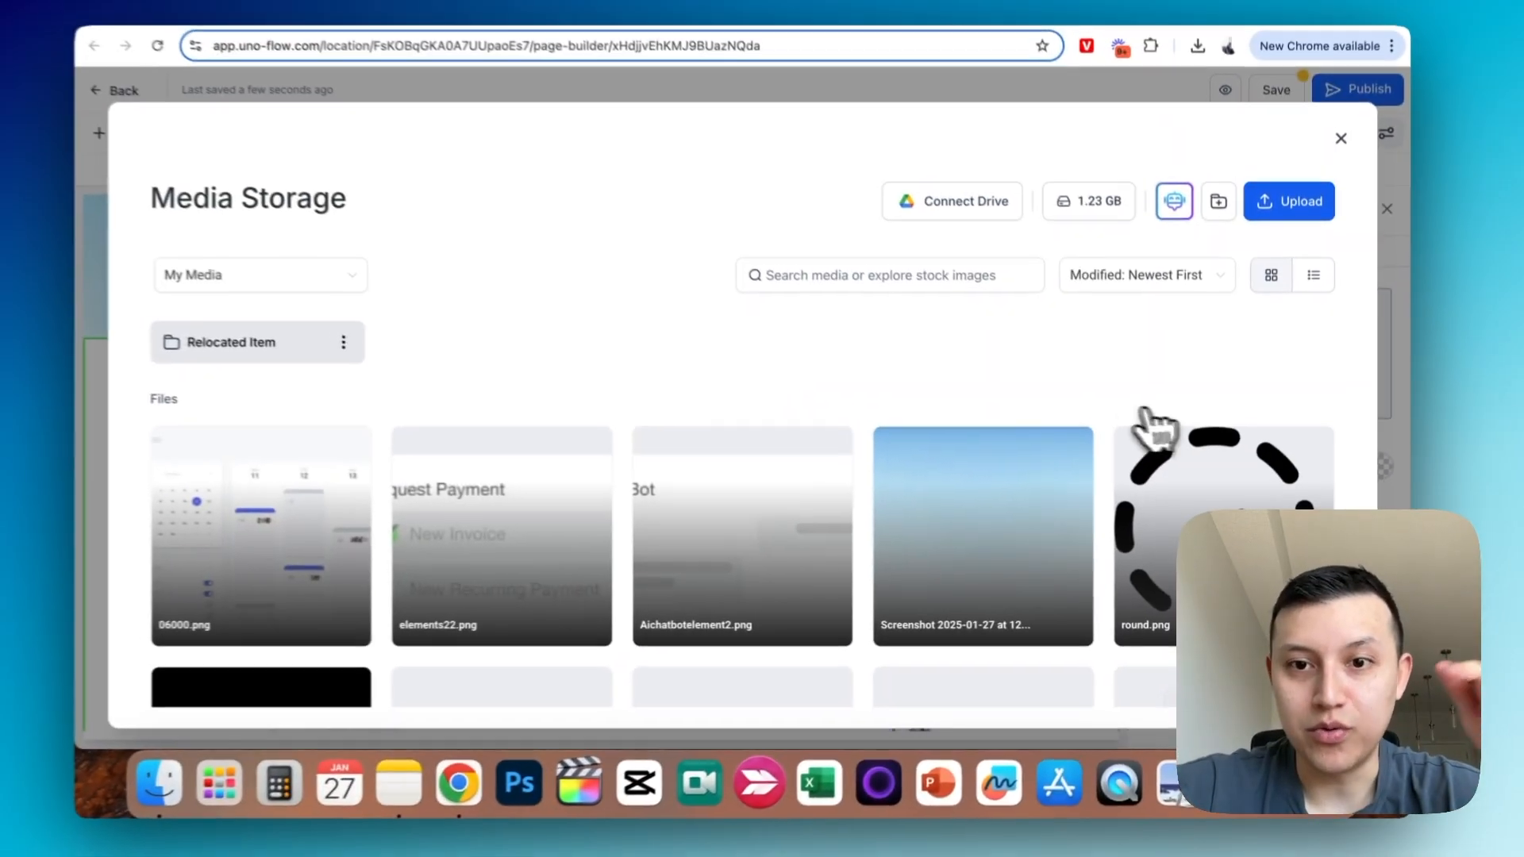
{"action": "left_click", "coordinate": [972, 469]}
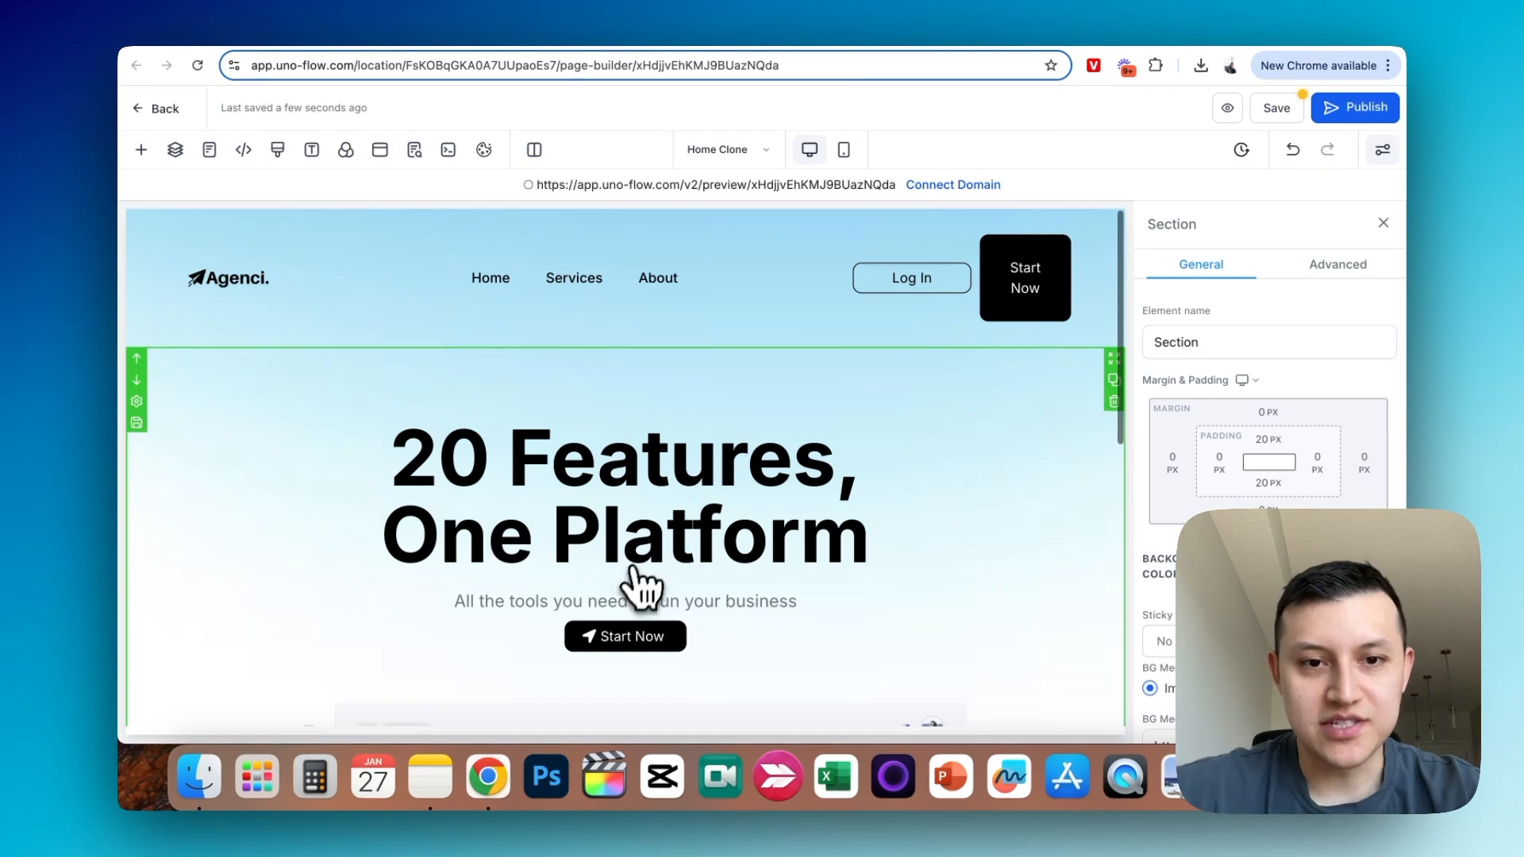
- Add a full-width section containing a two-column row below the headline section
{"action": "scroll", "coordinate": [629, 586], "scroll_direction": "down", "scroll_amount": 10}
{"action": "left_click", "coordinate": [752, 619]}
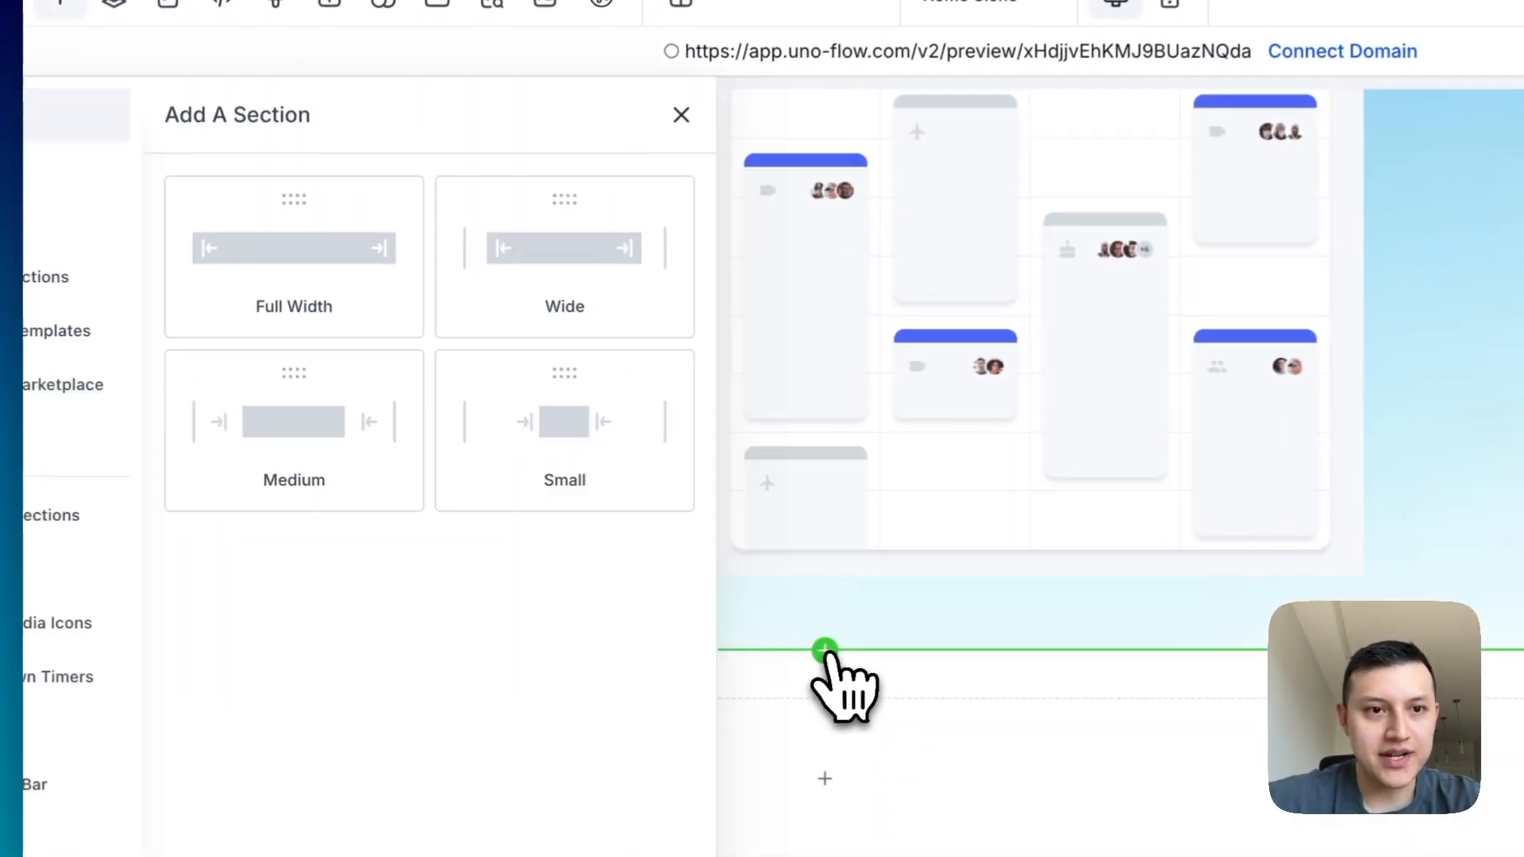
{"action": "left_click_drag", "start_coordinate": [351, 273], "coordinate": [807, 724]}
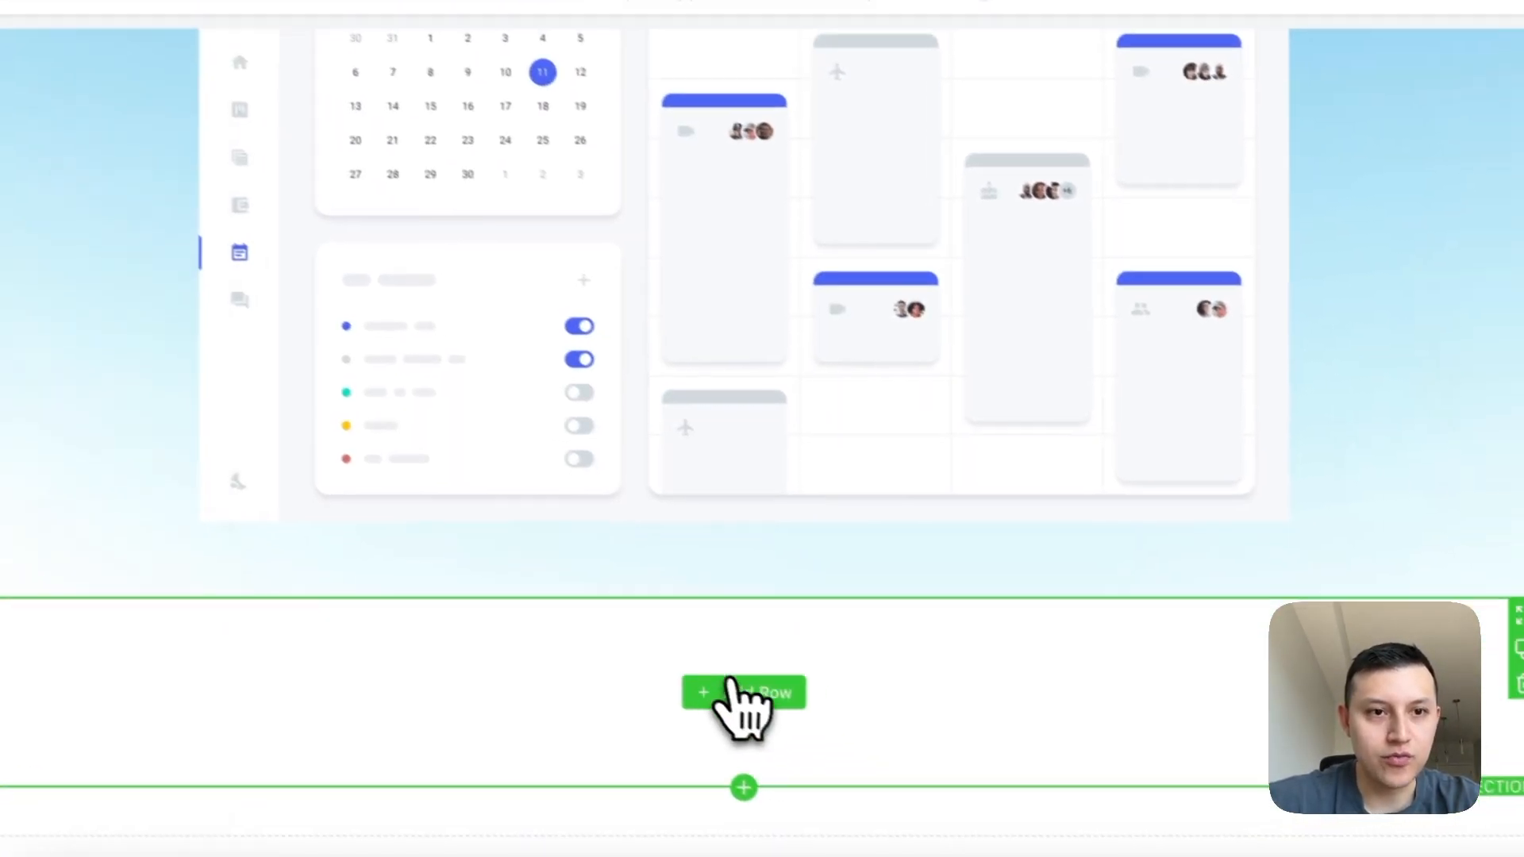
{"action": "left_click", "coordinate": [742, 699]}
{"action": "left_click", "coordinate": [612, 272]}
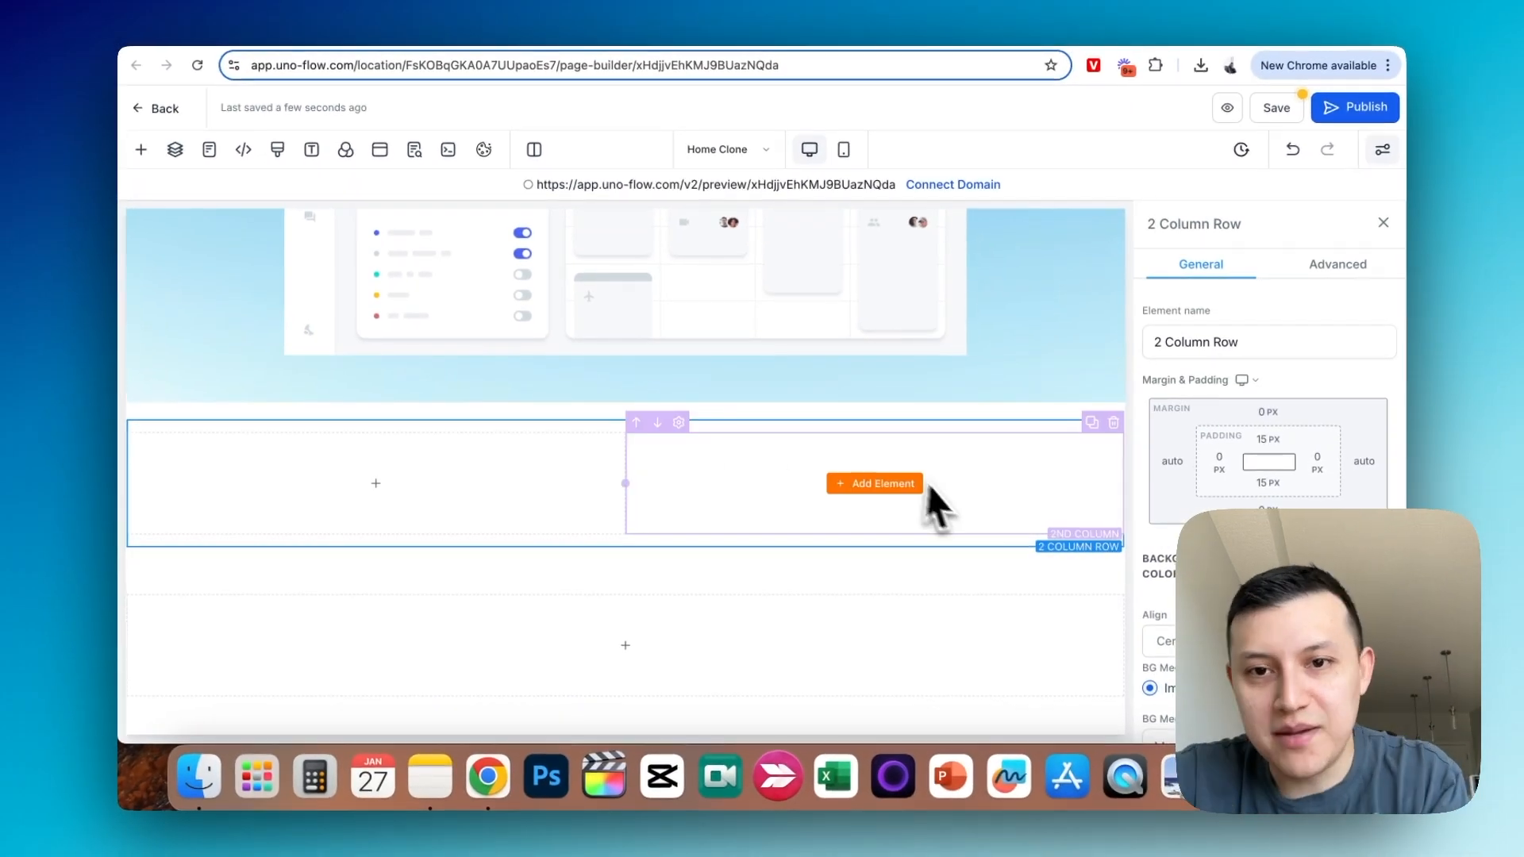
- Add an image element to the first column of the new row and set its image to elements22.png
{"action": "left_click", "coordinate": [883, 485]}
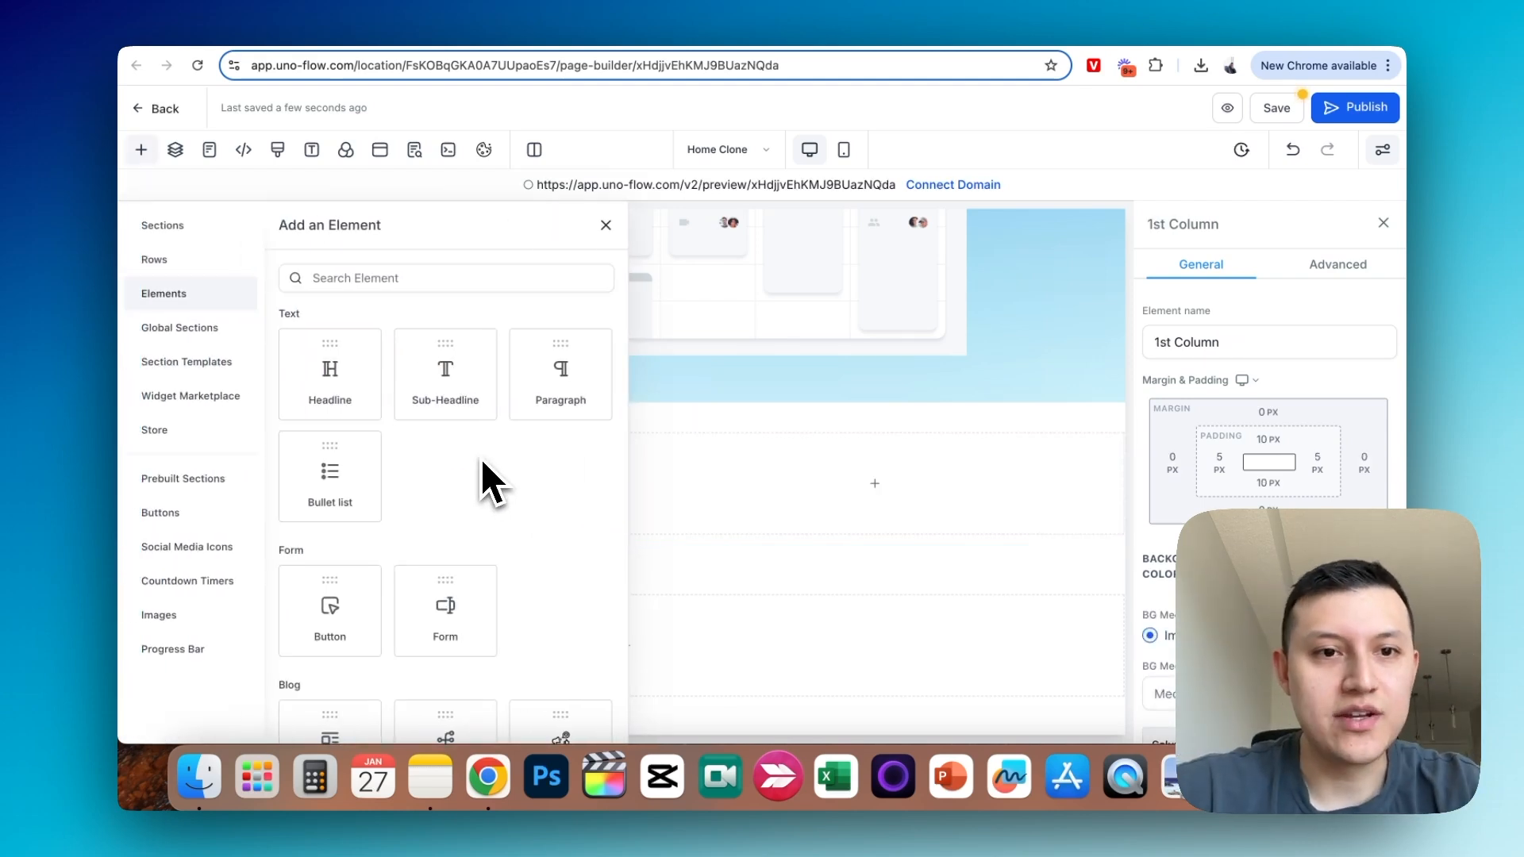
{"action": "scroll", "coordinate": [423, 544], "scroll_direction": "down", "scroll_amount": 3}
{"action": "scroll", "coordinate": [417, 584], "scroll_direction": "down", "scroll_amount": 2}
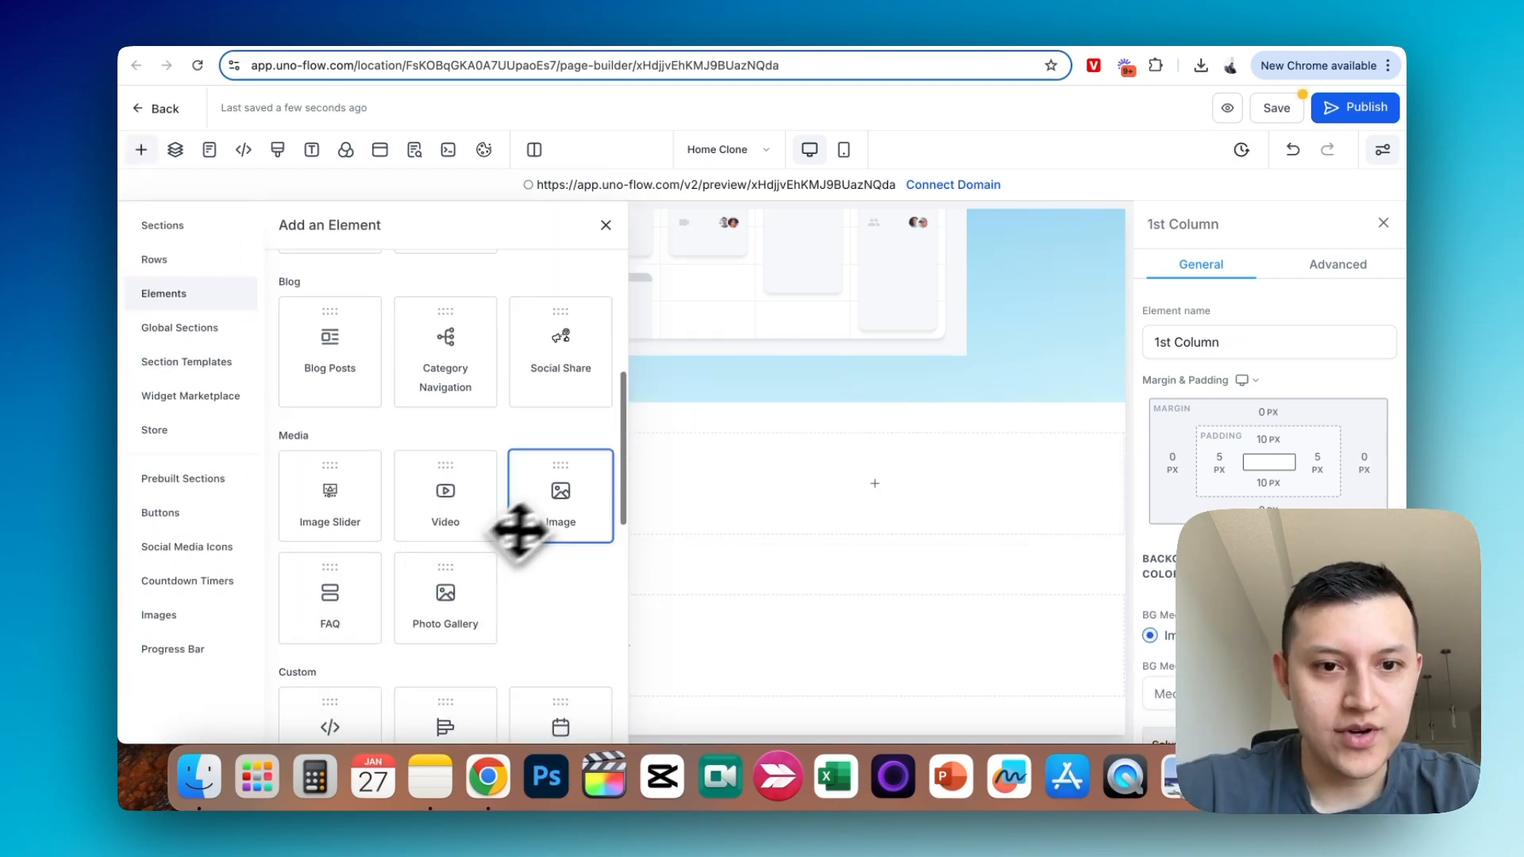
{"action": "left_click", "coordinate": [565, 514]}
{"action": "scroll", "coordinate": [1206, 465], "scroll_direction": "down", "scroll_amount": 2}
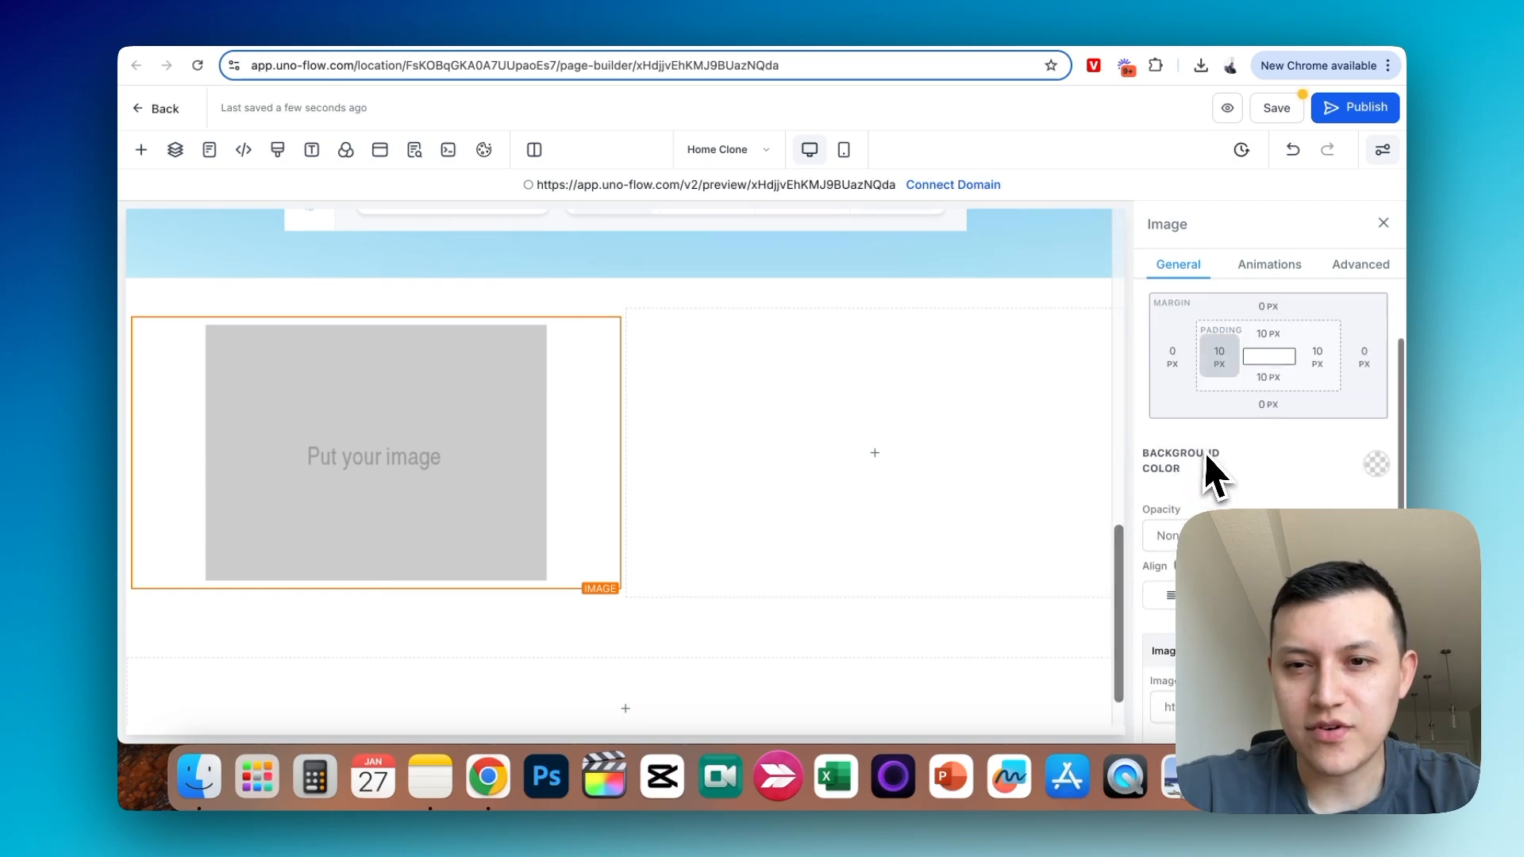
{"action": "scroll", "coordinate": [1207, 461], "scroll_direction": "down", "scroll_amount": 3}
{"action": "scroll", "coordinate": [1265, 474], "scroll_direction": "down", "scroll_amount": 2}
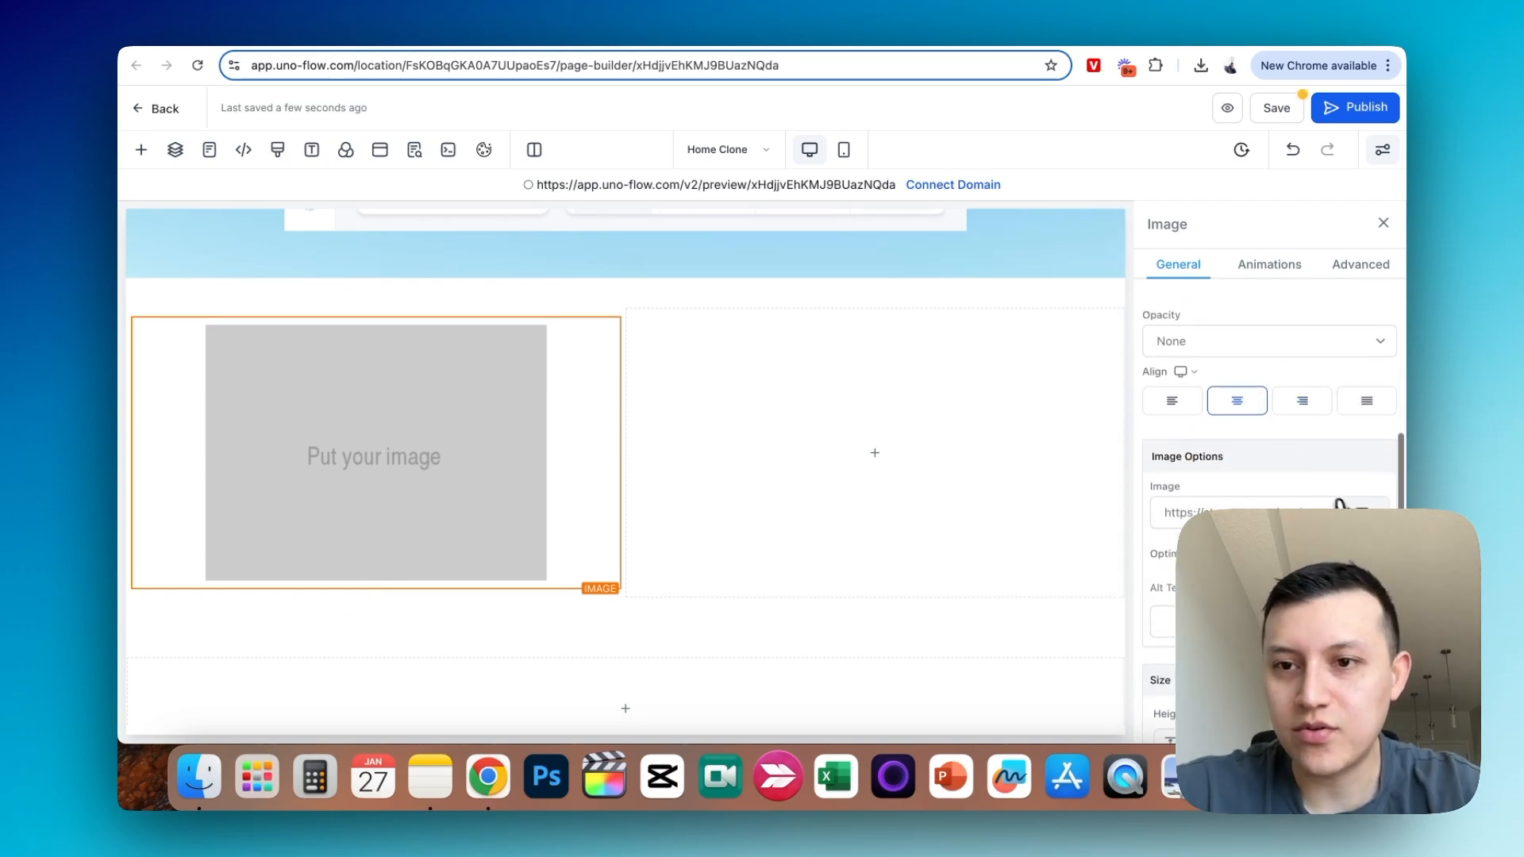
{"action": "left_click", "coordinate": [1344, 505]}
{"action": "scroll", "coordinate": [681, 393], "scroll_direction": "down", "scroll_amount": 2}
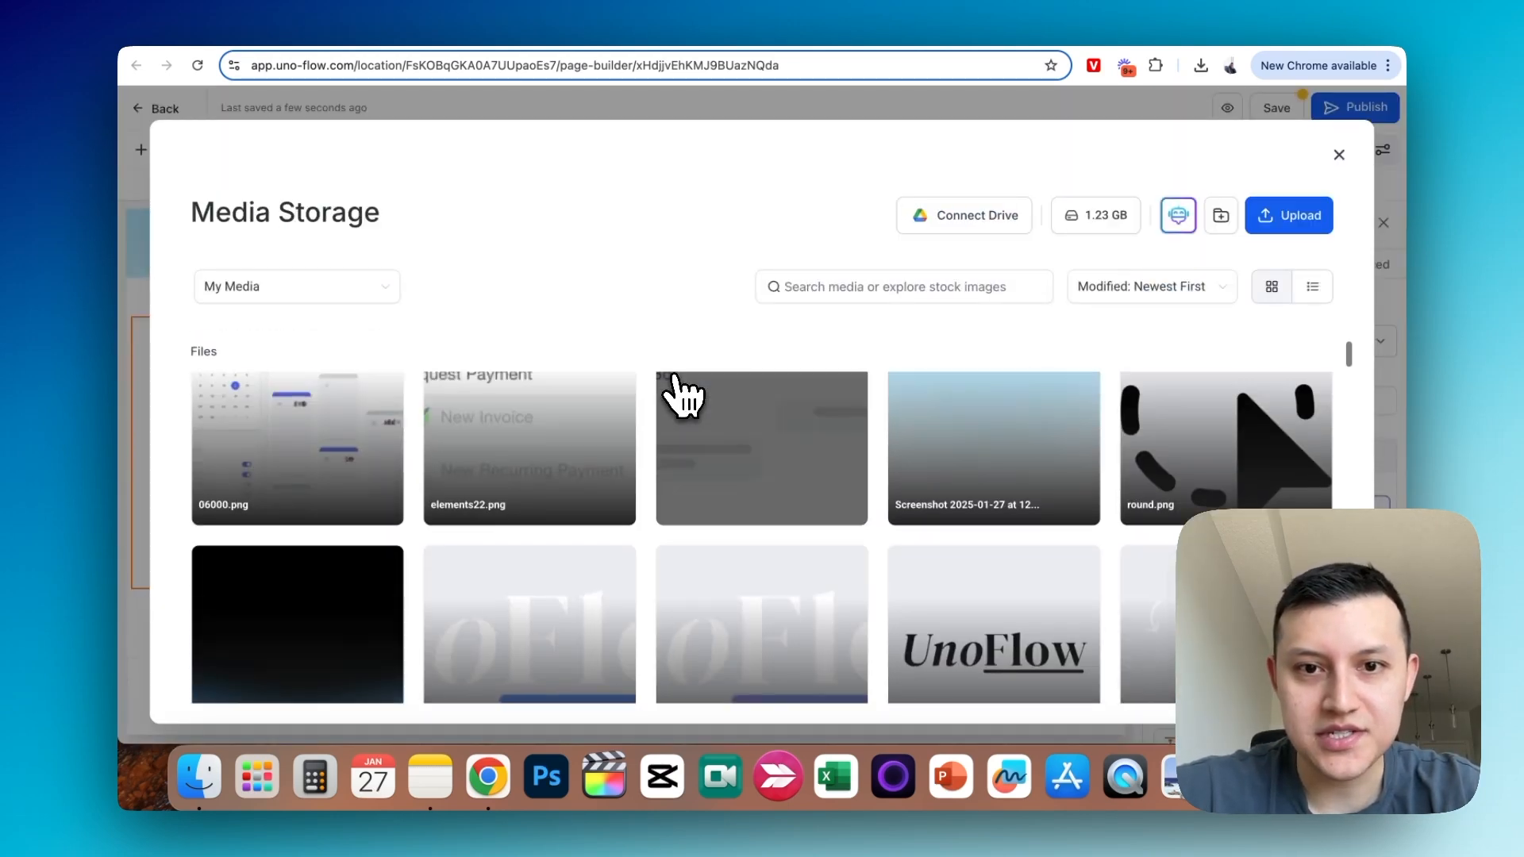
{"action": "left_click", "coordinate": [508, 516]}
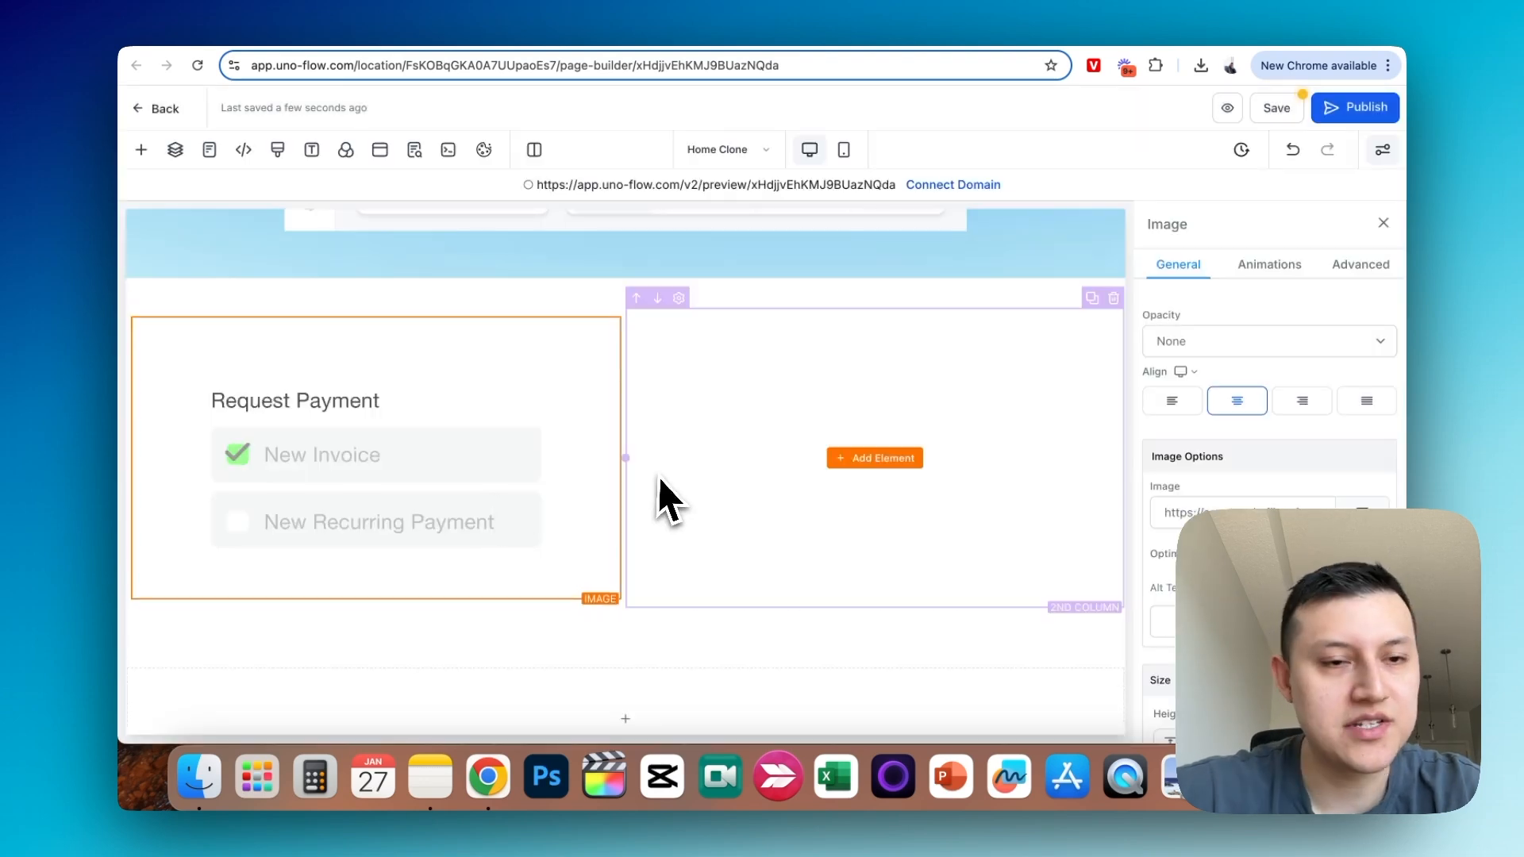
- Set the sky-blue gradient screenshot as the background image of the first column holding the Request Payment image
{"action": "left_click", "coordinate": [412, 313]}
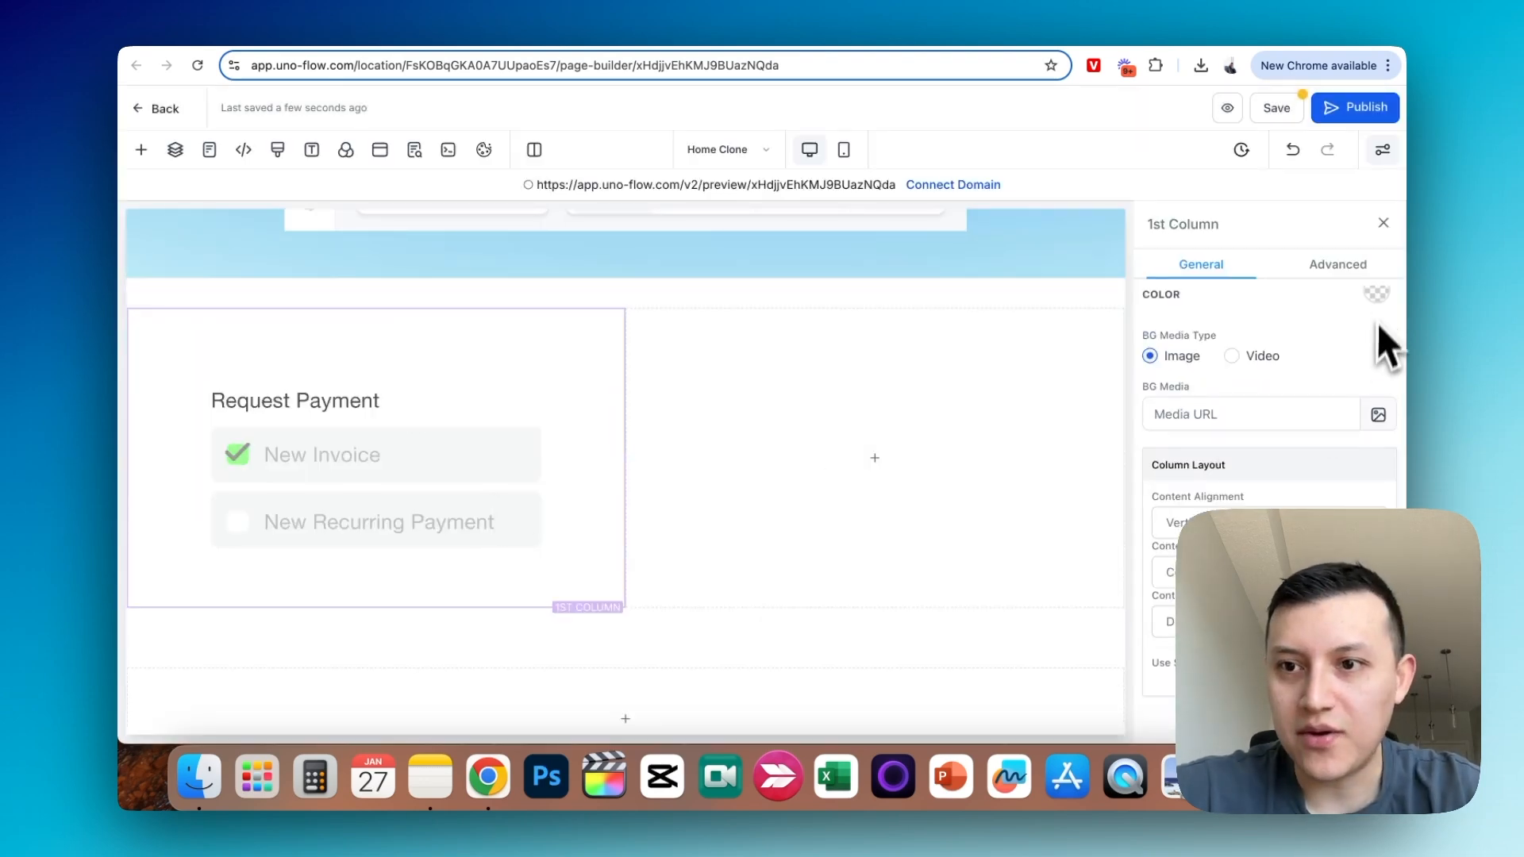
{"action": "left_click", "coordinate": [1379, 417]}
{"action": "left_click", "coordinate": [937, 510]}
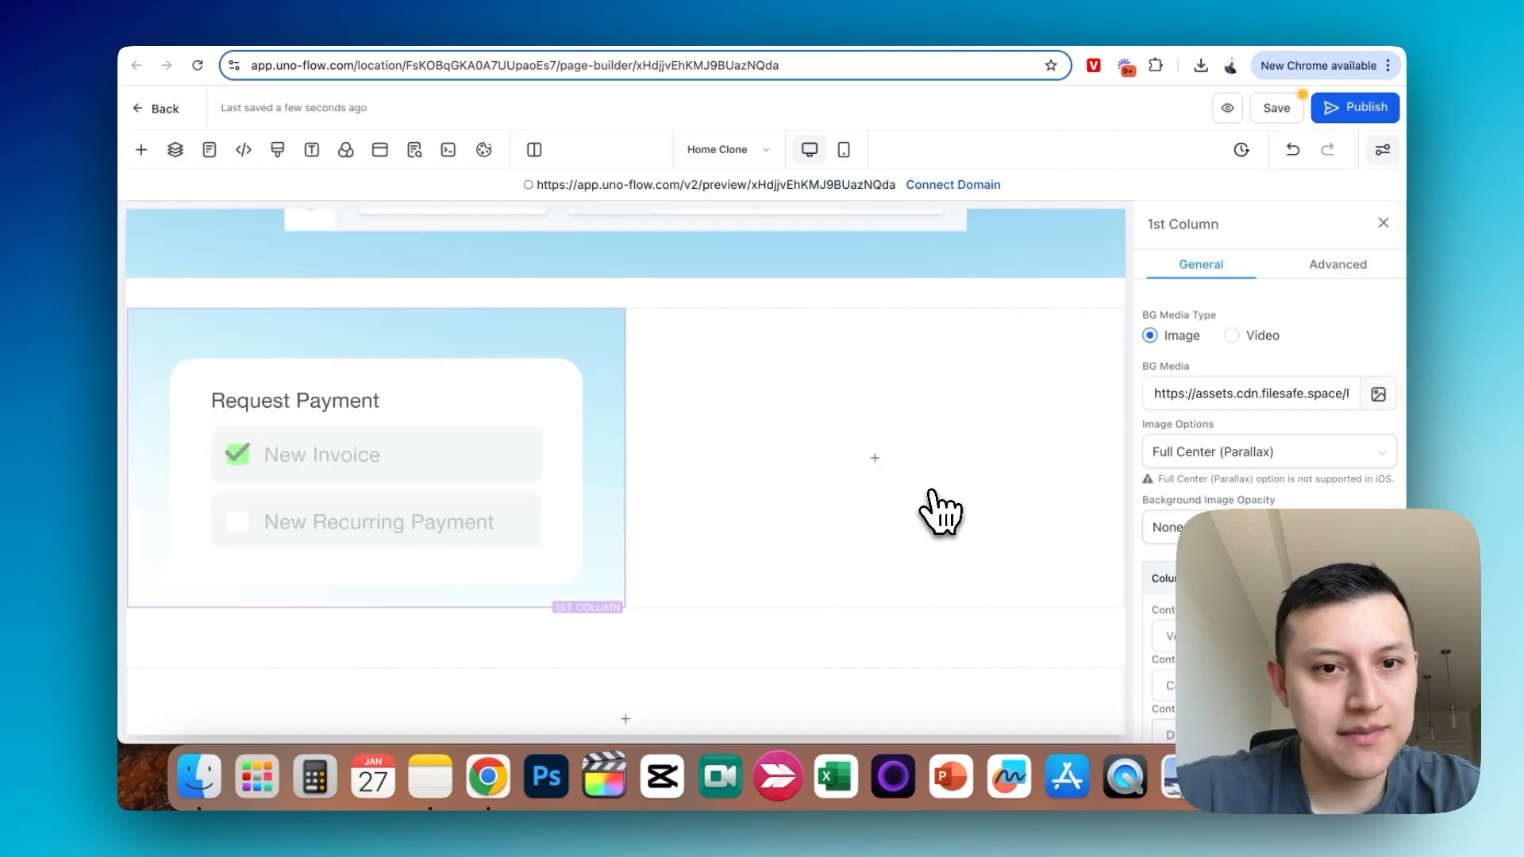
{"action": "scroll", "coordinate": [742, 397], "scroll_direction": "down", "scroll_amount": 2}
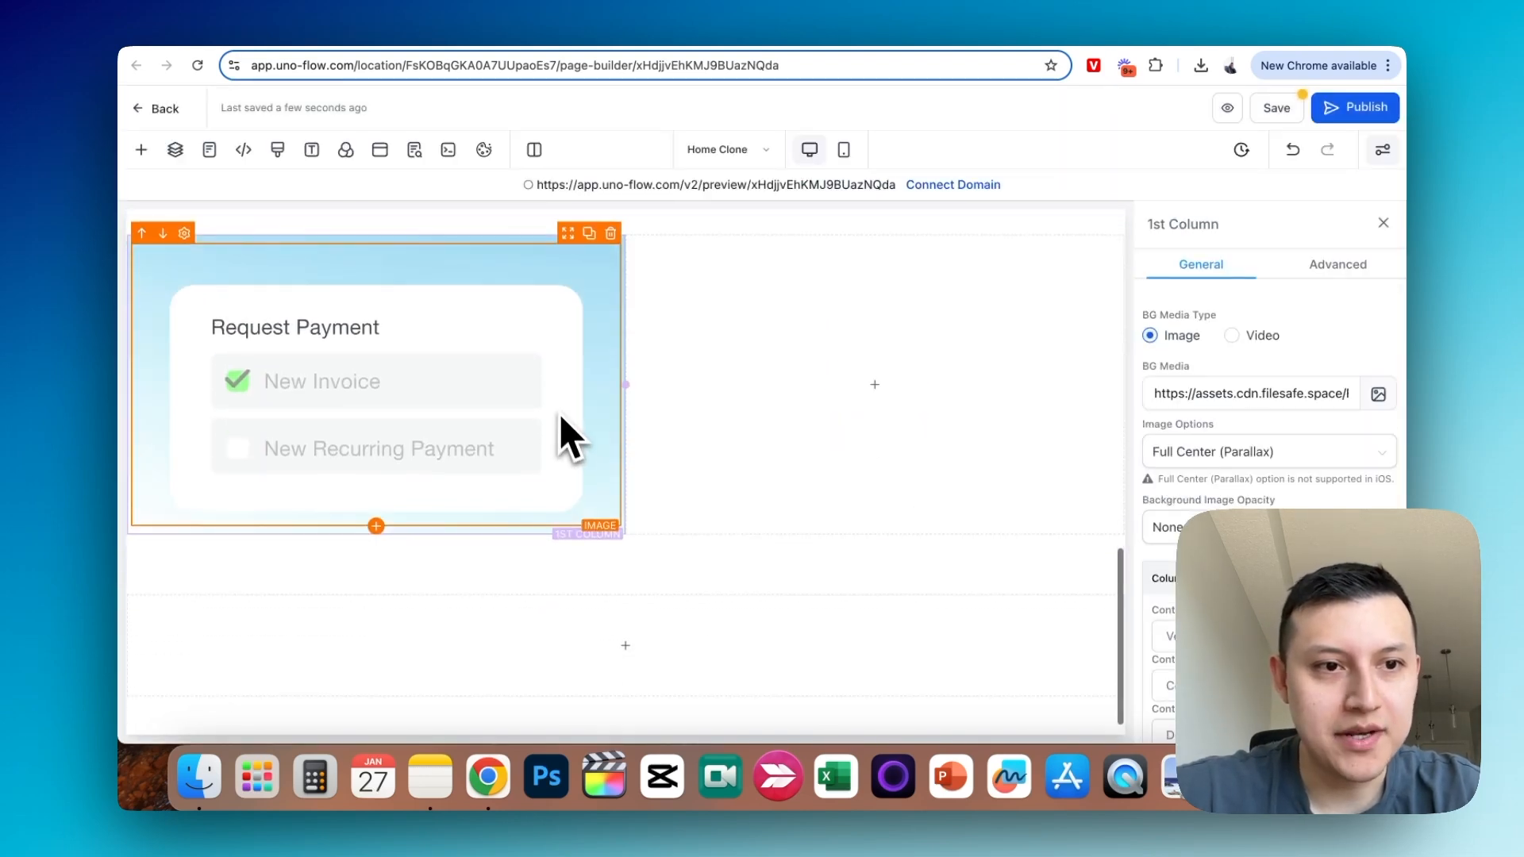
{"action": "scroll", "coordinate": [637, 439], "scroll_direction": "up", "scroll_amount": 3}
{"action": "scroll", "coordinate": [638, 439], "scroll_direction": "down", "scroll_amount": 3}
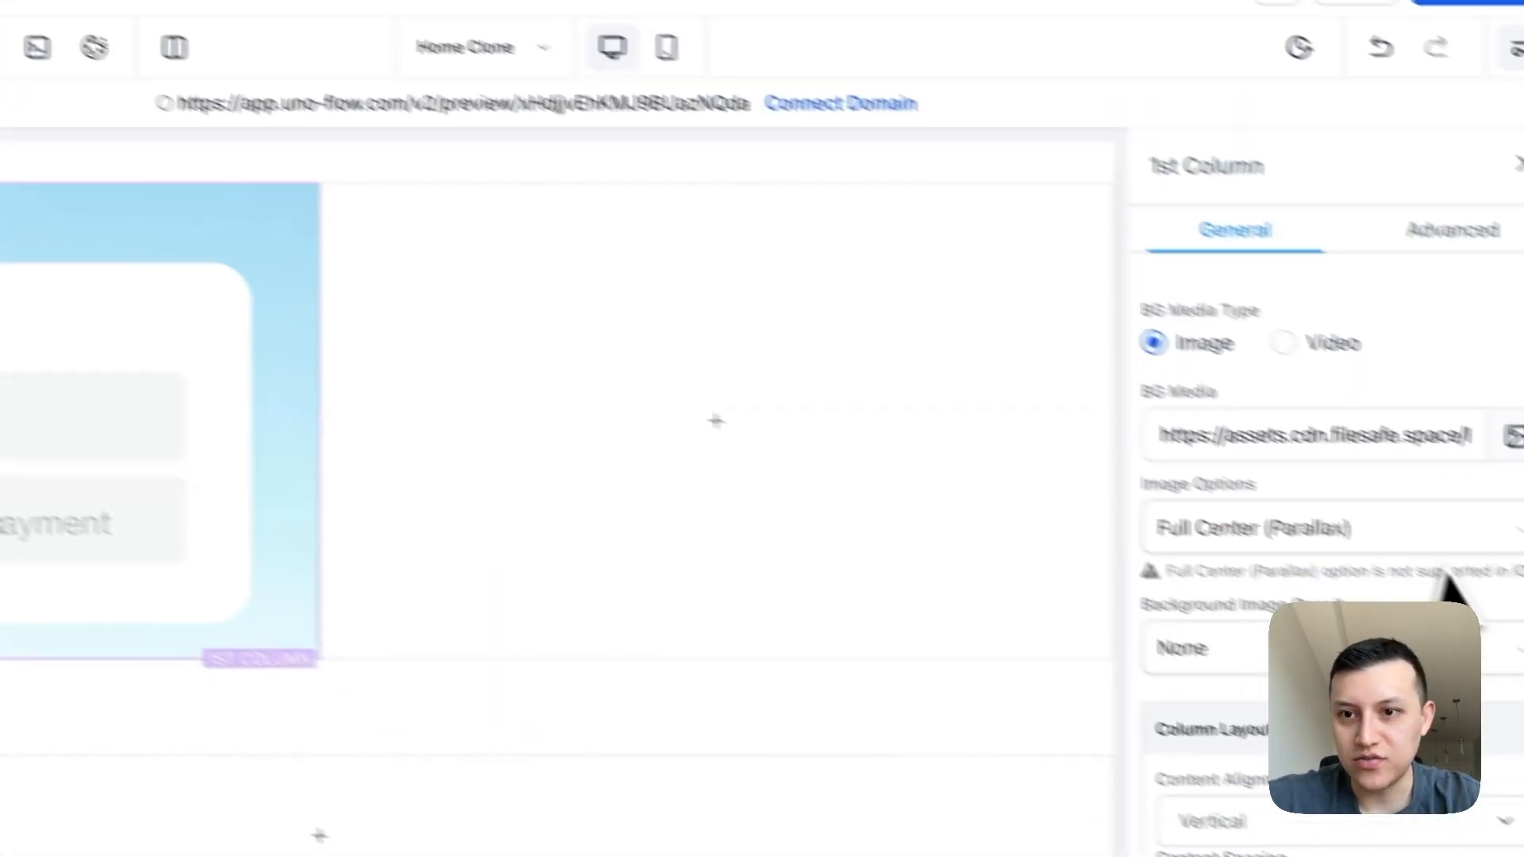
- Change the first column's background image option to Full Center
{"action": "left_click", "coordinate": [1350, 532]}
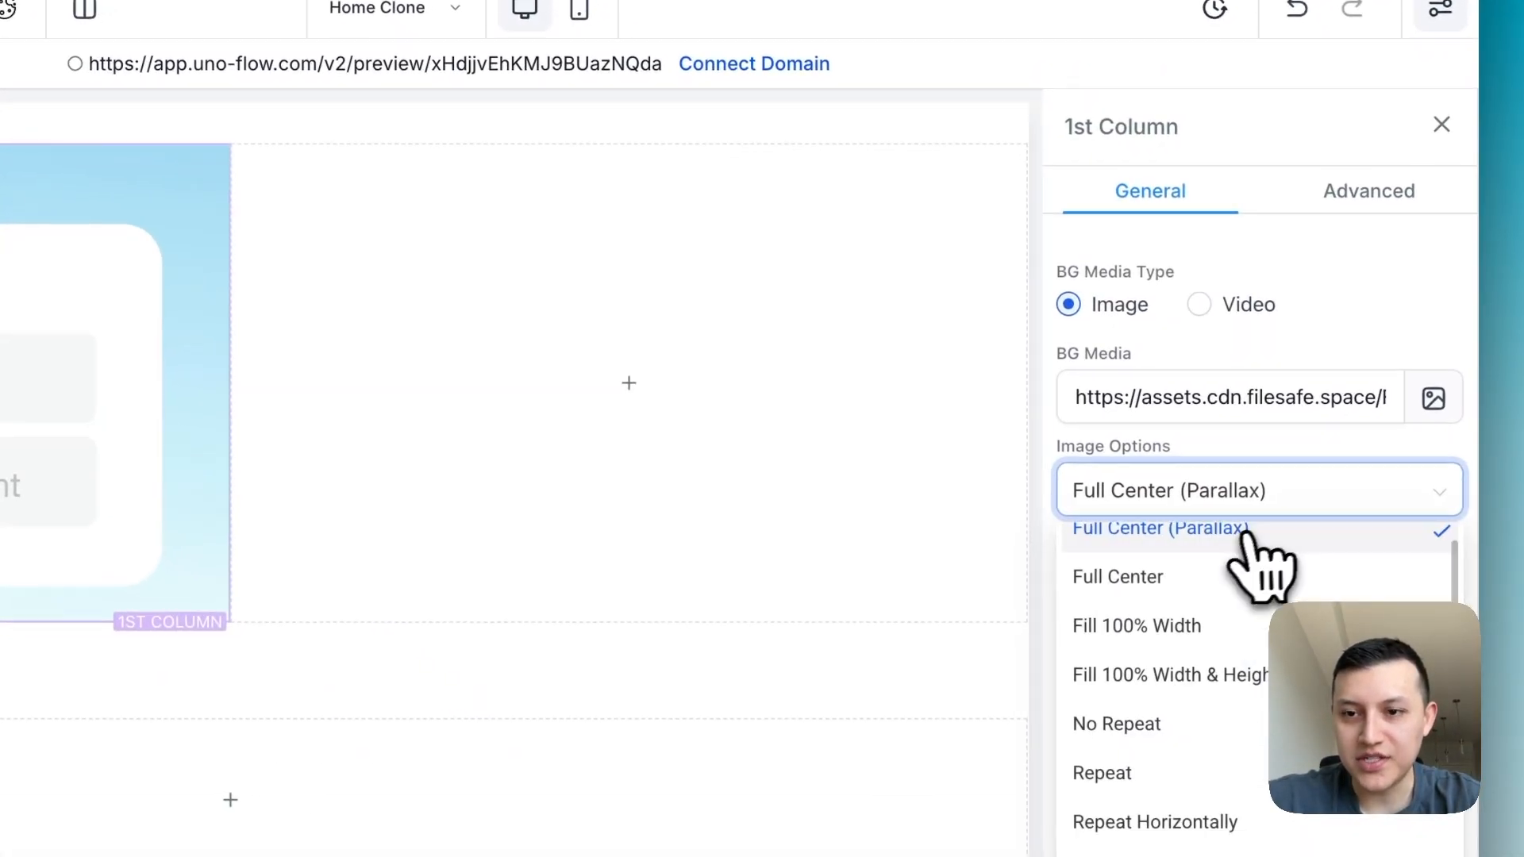
{"action": "left_click", "coordinate": [1294, 580]}
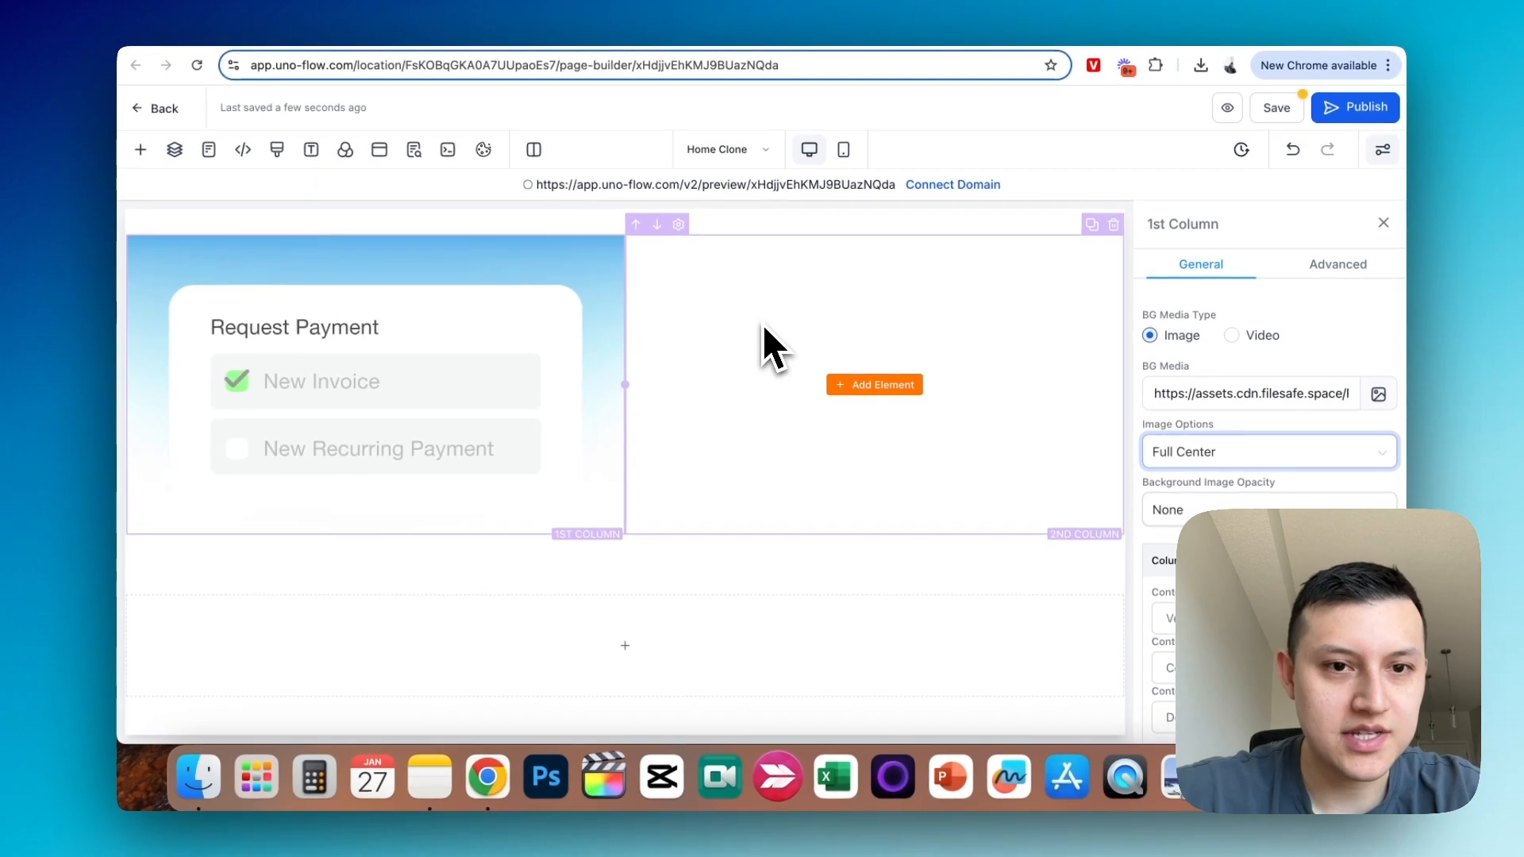
{"action": "scroll", "coordinate": [794, 338], "scroll_direction": "up", "scroll_amount": 2}
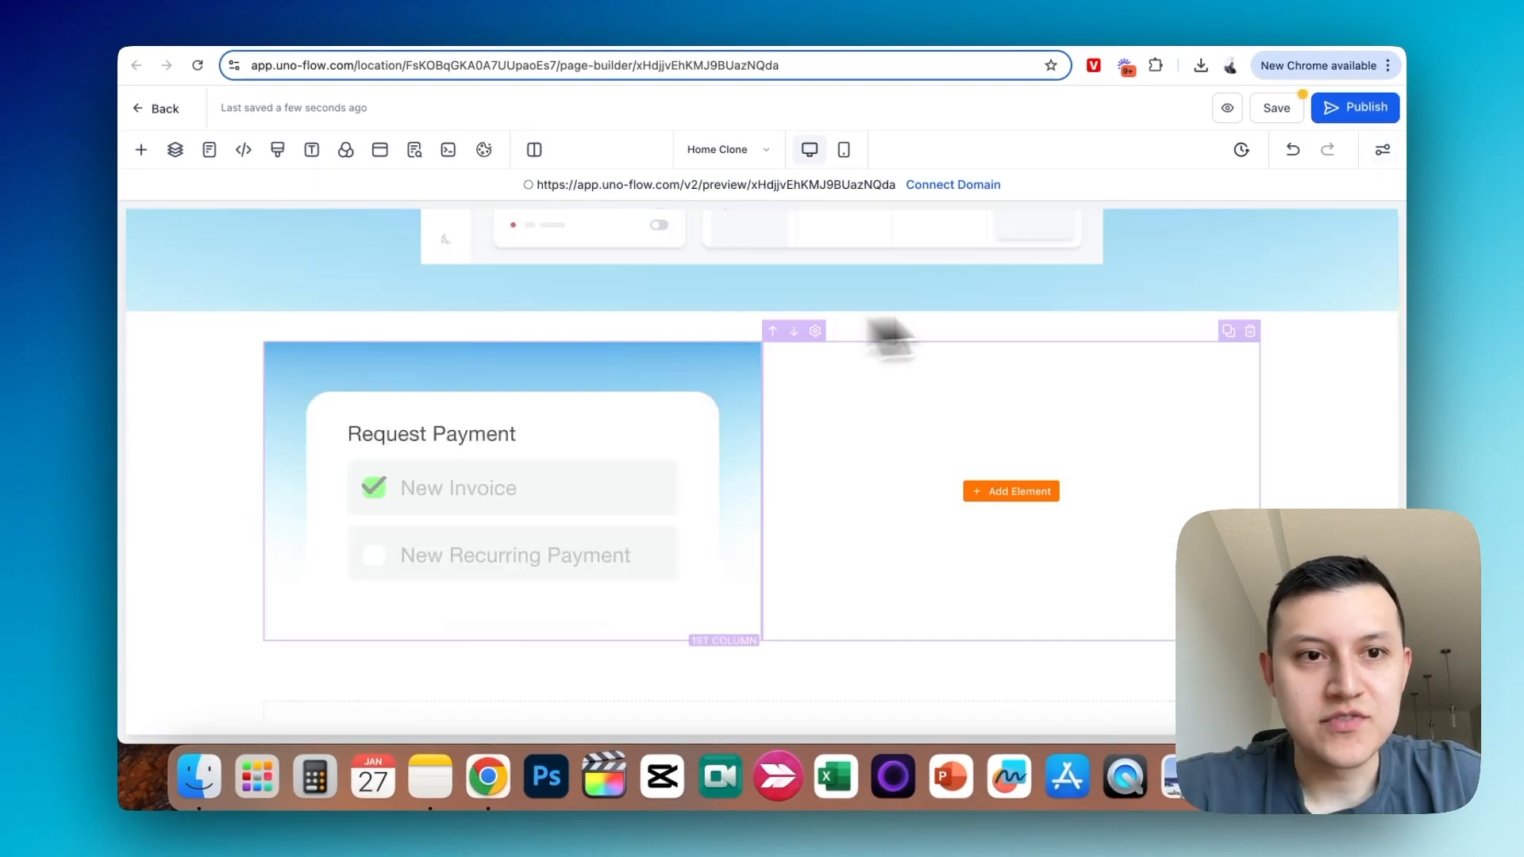
- Give the Request Payment column a full border with a transparent border colour
{"action": "left_click", "coordinate": [507, 350]}
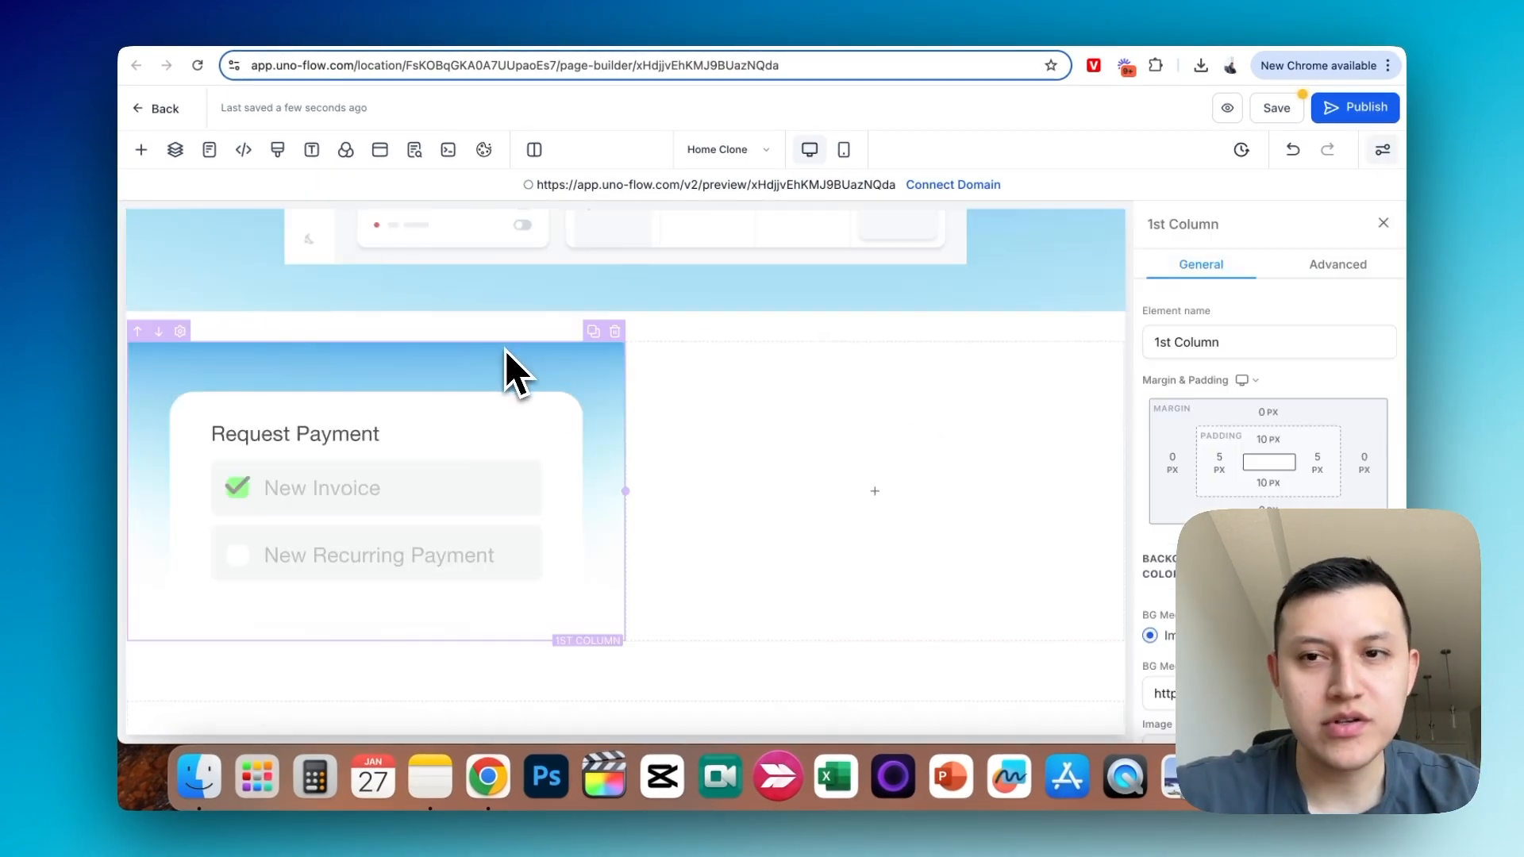
{"action": "left_click", "coordinate": [1305, 270]}
{"action": "scroll", "coordinate": [1279, 326], "scroll_direction": "down", "scroll_amount": 1}
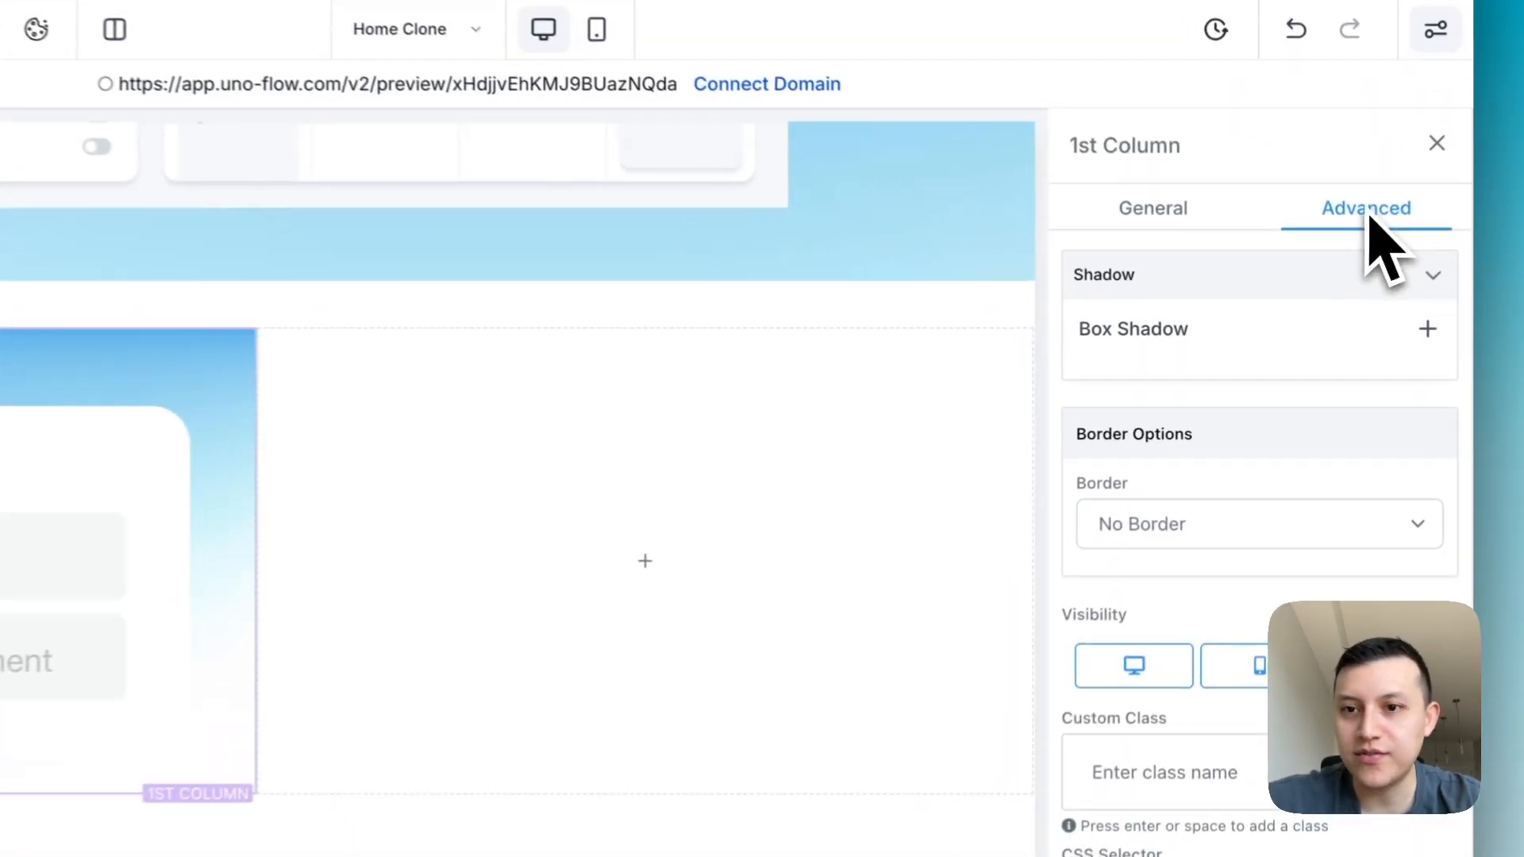
{"action": "left_click", "coordinate": [1206, 468]}
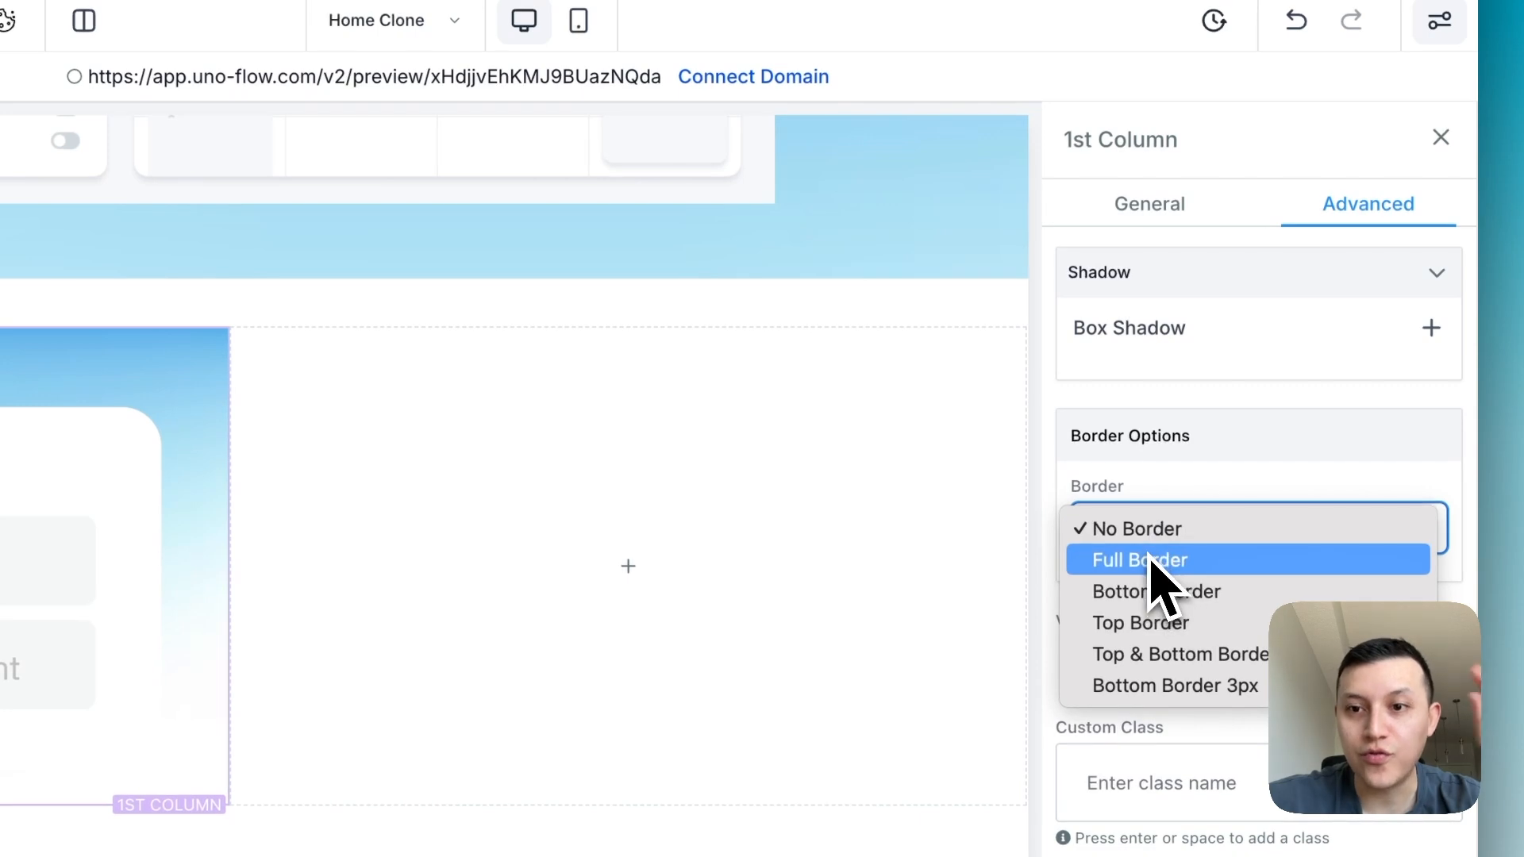
{"action": "left_click", "coordinate": [1155, 560]}
{"action": "scroll", "coordinate": [1207, 563], "scroll_direction": "down", "scroll_amount": 4}
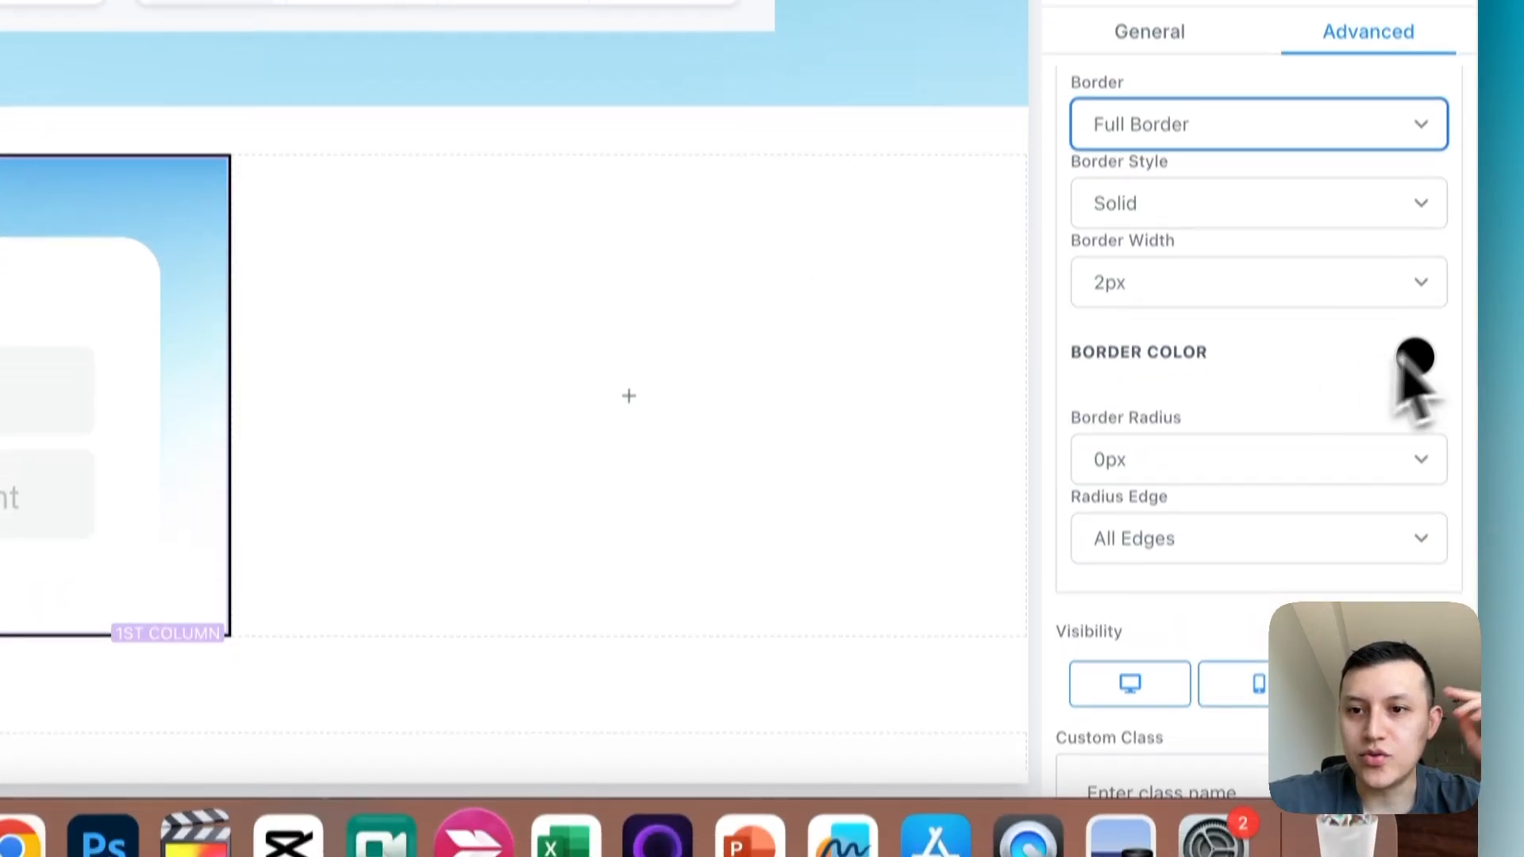
{"action": "left_click", "coordinate": [1418, 398]}
{"action": "left_click", "coordinate": [1086, 565]}
- Set the first column's border radius to 25px
{"action": "scroll", "coordinate": [1191, 604], "scroll_direction": "down", "scroll_amount": 5}
{"action": "left_click", "coordinate": [1202, 516]}
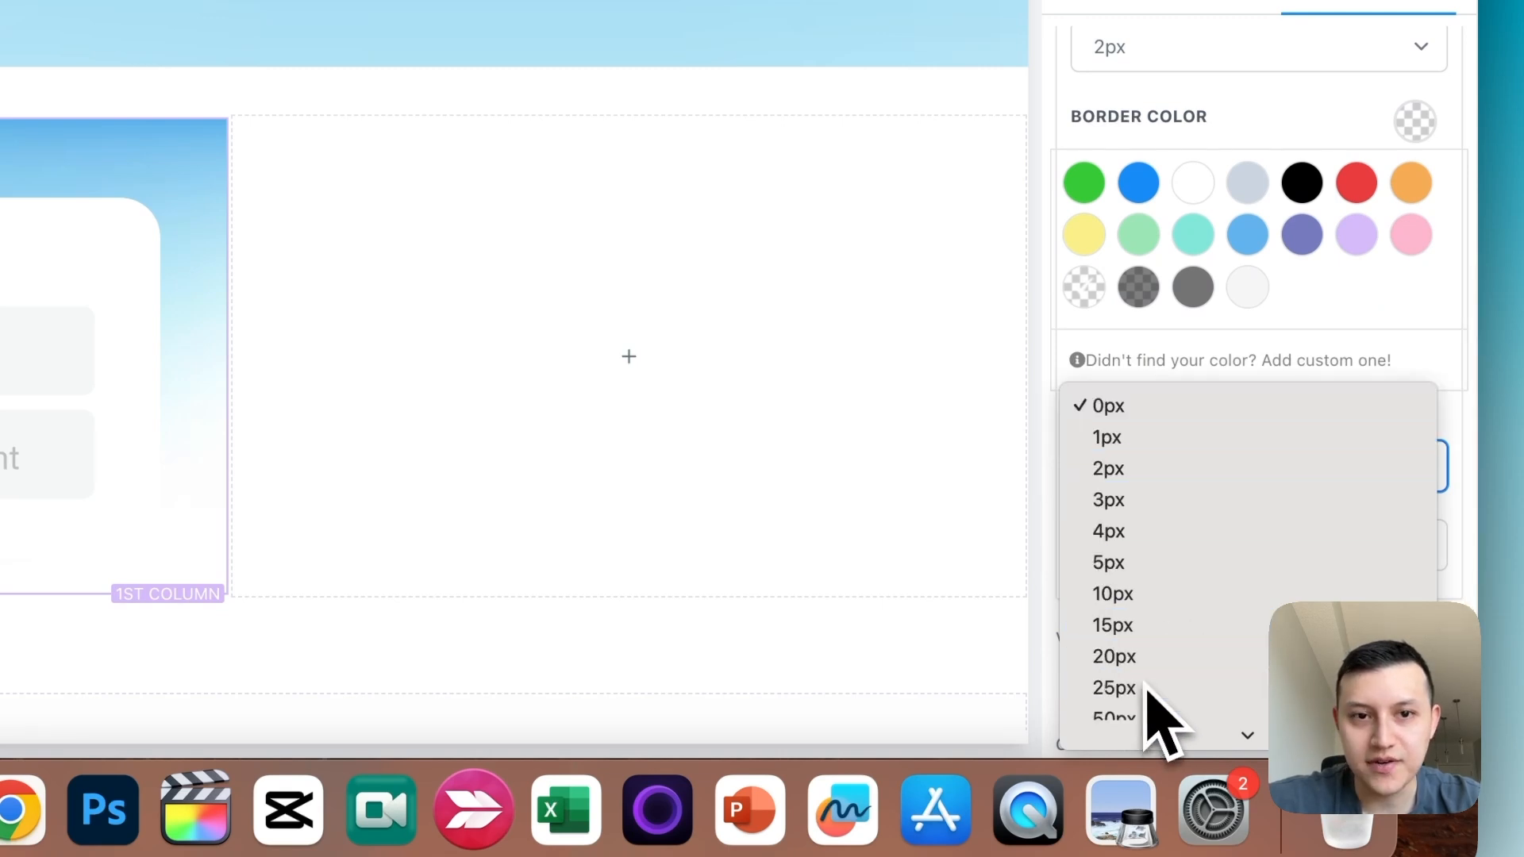
{"action": "left_click", "coordinate": [1148, 688]}
- Duplicate the "20 Features, One Platform" headline
{"action": "left_click", "coordinate": [806, 339]}
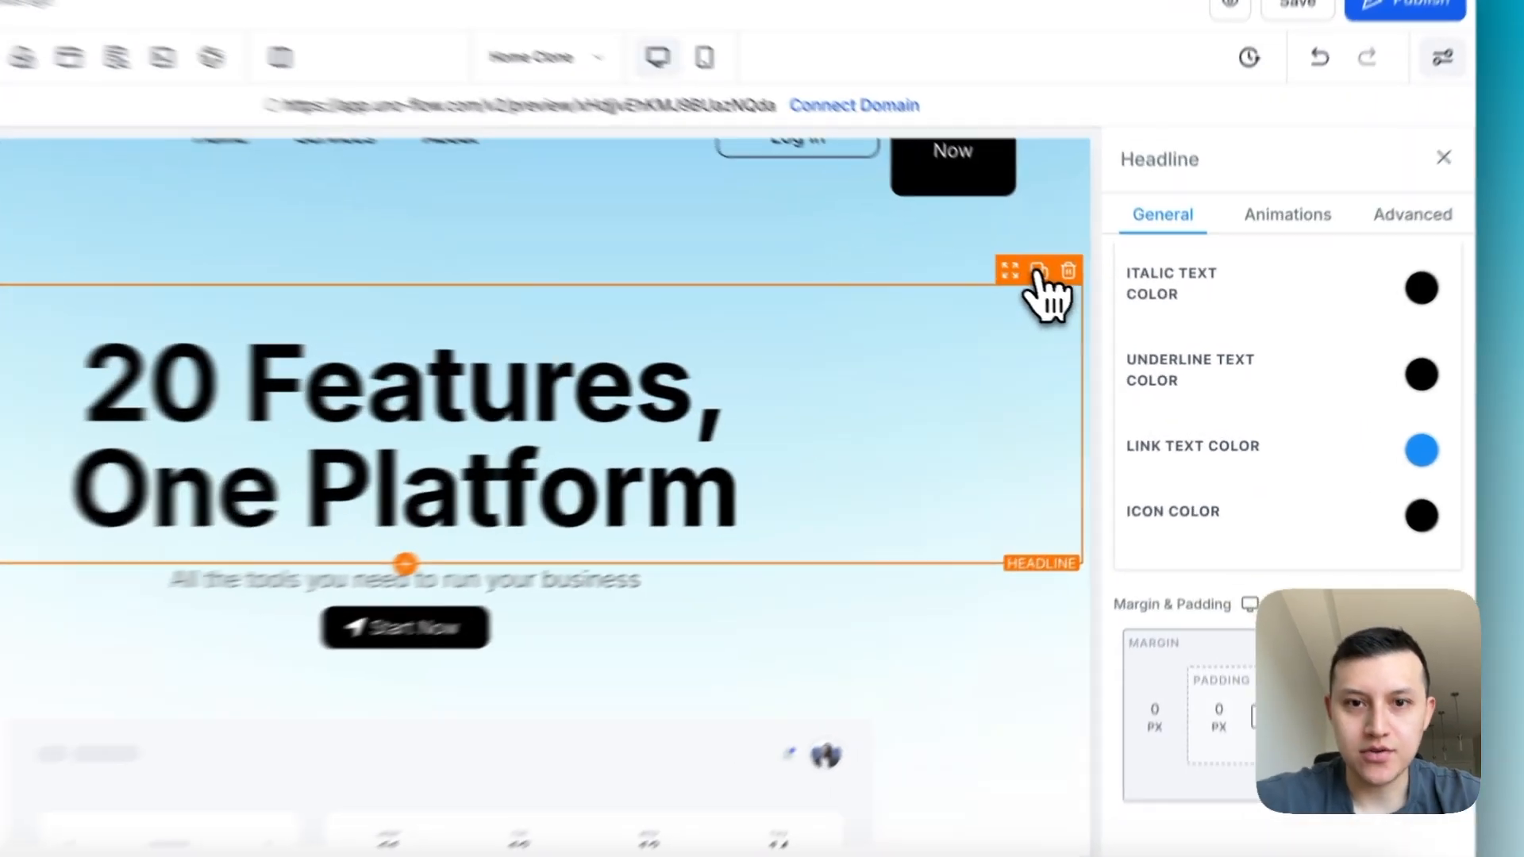
{"action": "left_click", "coordinate": [1088, 306]}
{"action": "scroll", "coordinate": [842, 568], "scroll_direction": "down", "scroll_amount": 3}
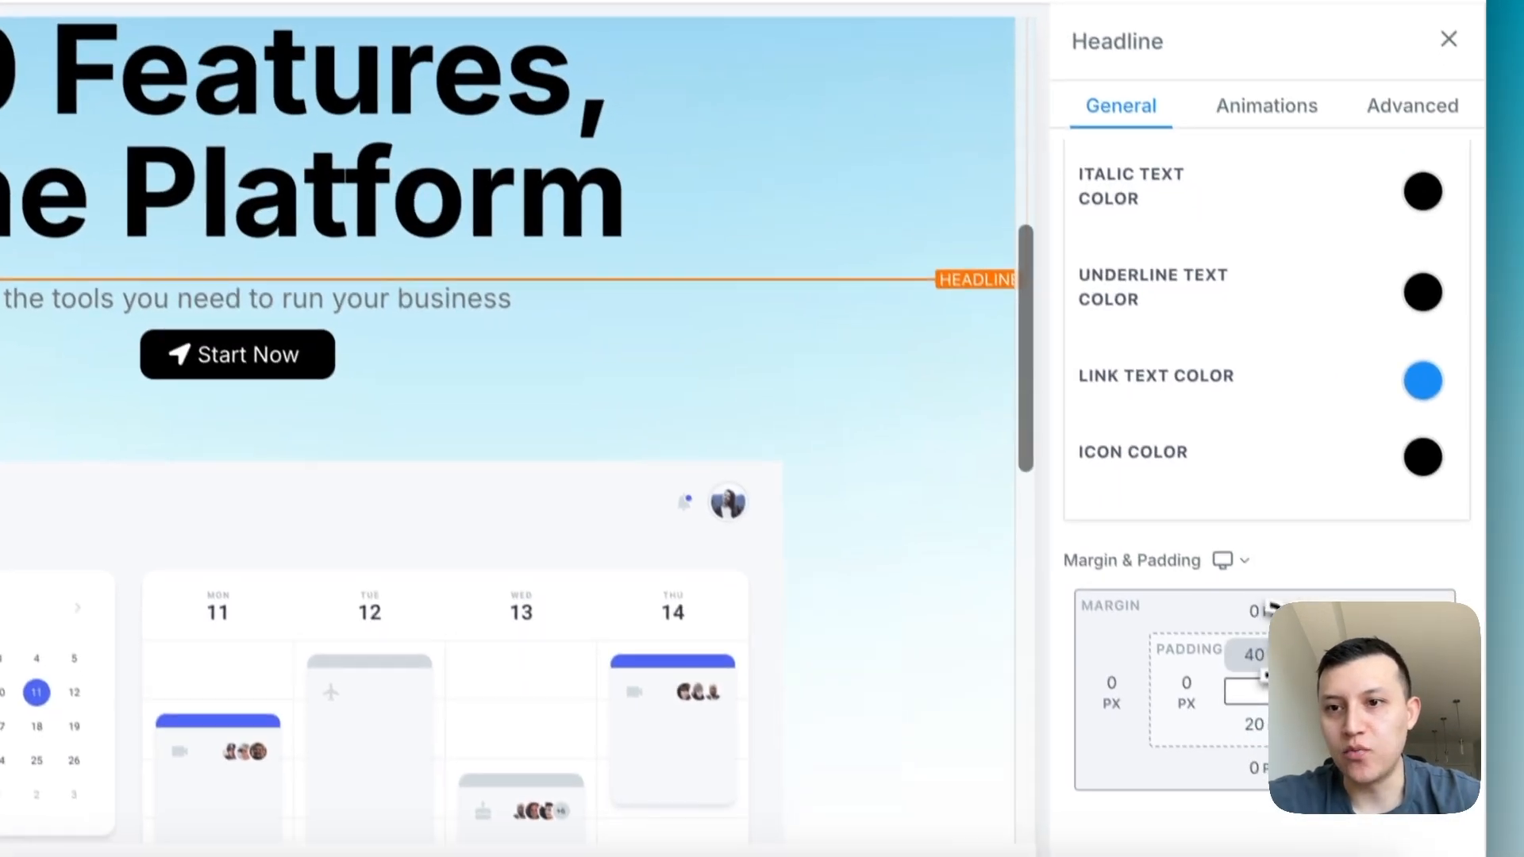
- Set the duplicated headline's text size to 30 and move it into the empty second column beside the Request Payment image
{"action": "scroll", "coordinate": [1270, 397], "scroll_direction": "up", "scroll_amount": 5}
{"action": "double_click", "coordinate": [1346, 407]}
{"action": "type", "text": "30"}
{"action": "left_click_drag", "start_coordinate": [1053, 264], "coordinate": [878, 686]}
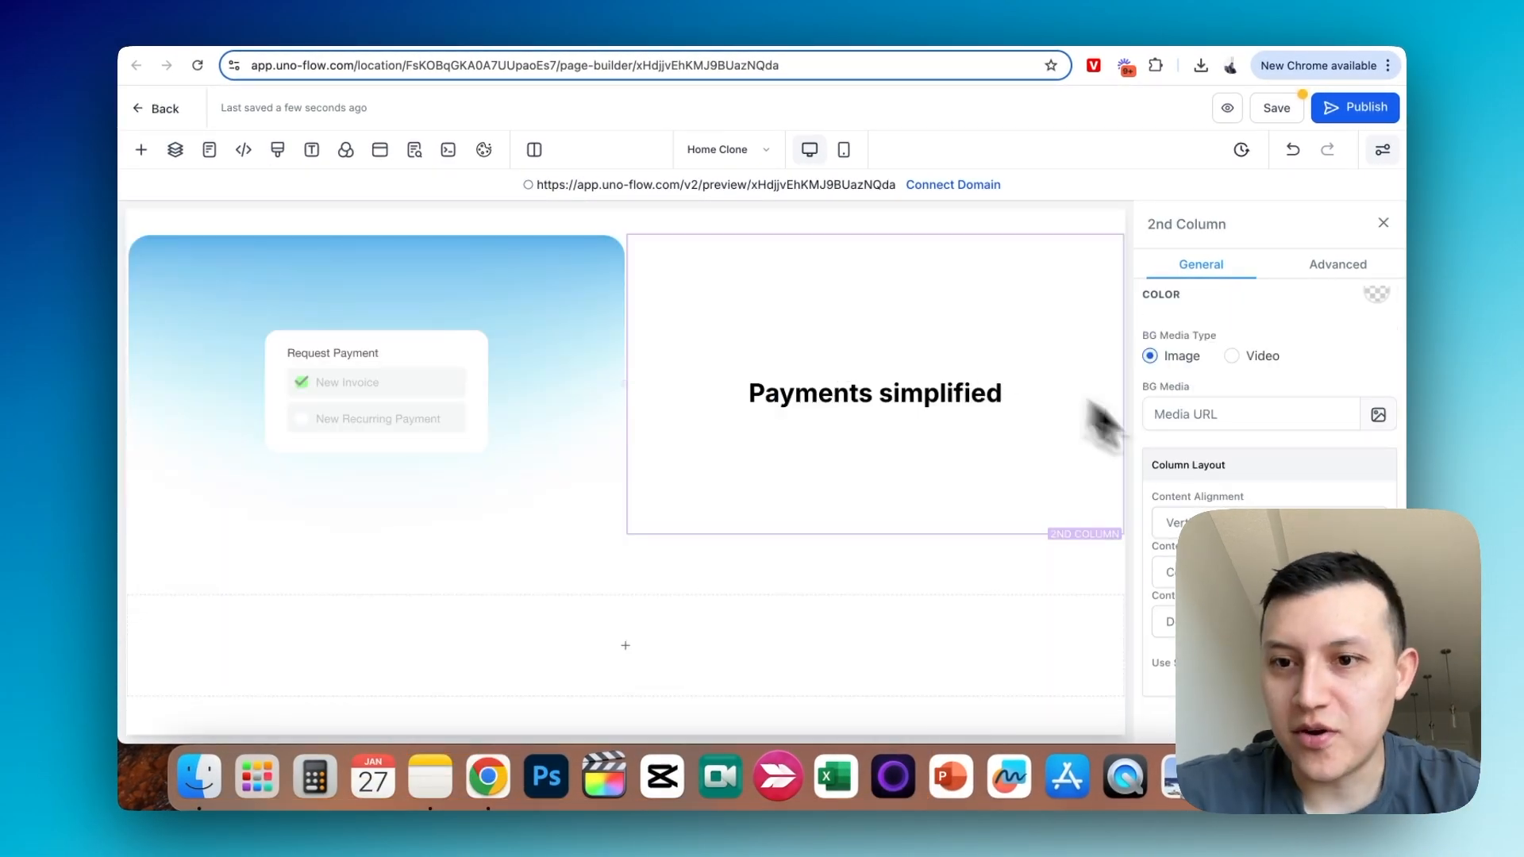
- Align the second column's content so the "Payments simplified" headline sits at the top of the column
{"action": "scroll", "coordinate": [1213, 468], "scroll_direction": "up", "scroll_amount": 4}
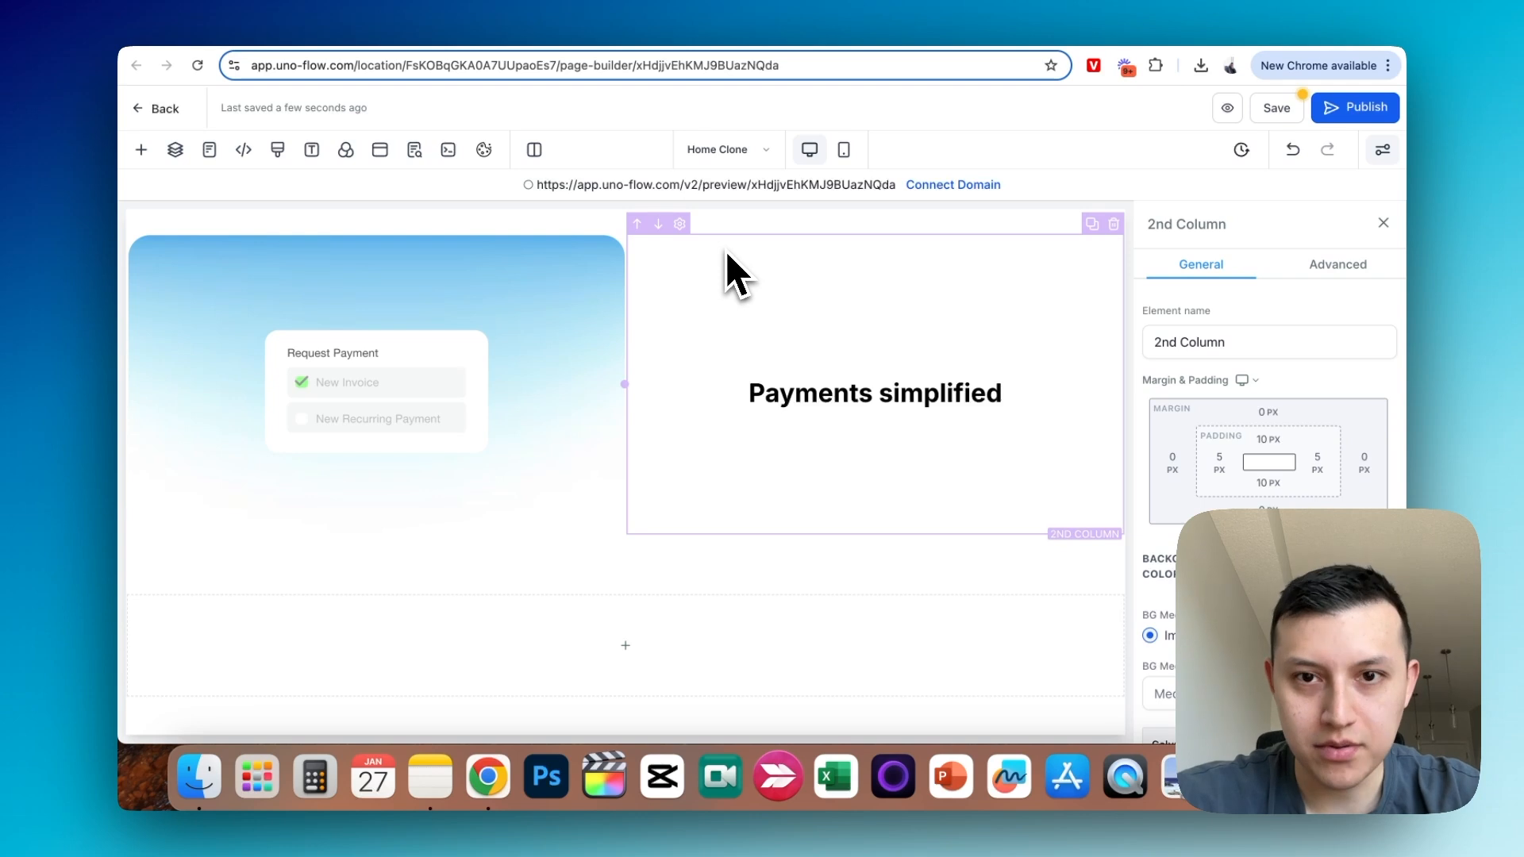
{"action": "scroll", "coordinate": [1360, 408], "scroll_direction": "down", "scroll_amount": 4}
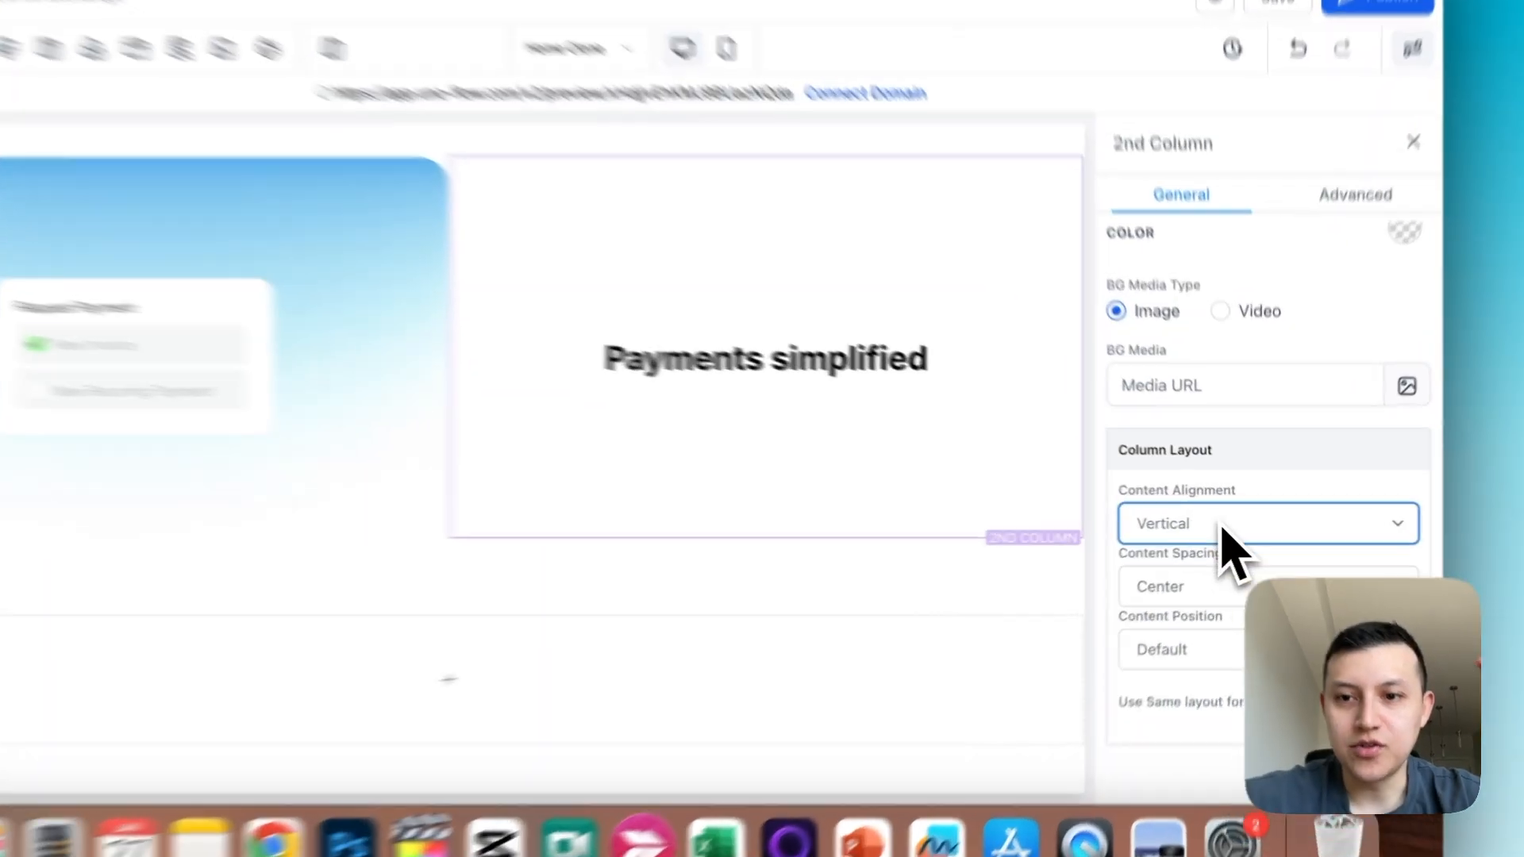
{"action": "left_click", "coordinate": [1215, 573]}
{"action": "left_click", "coordinate": [1207, 596]}
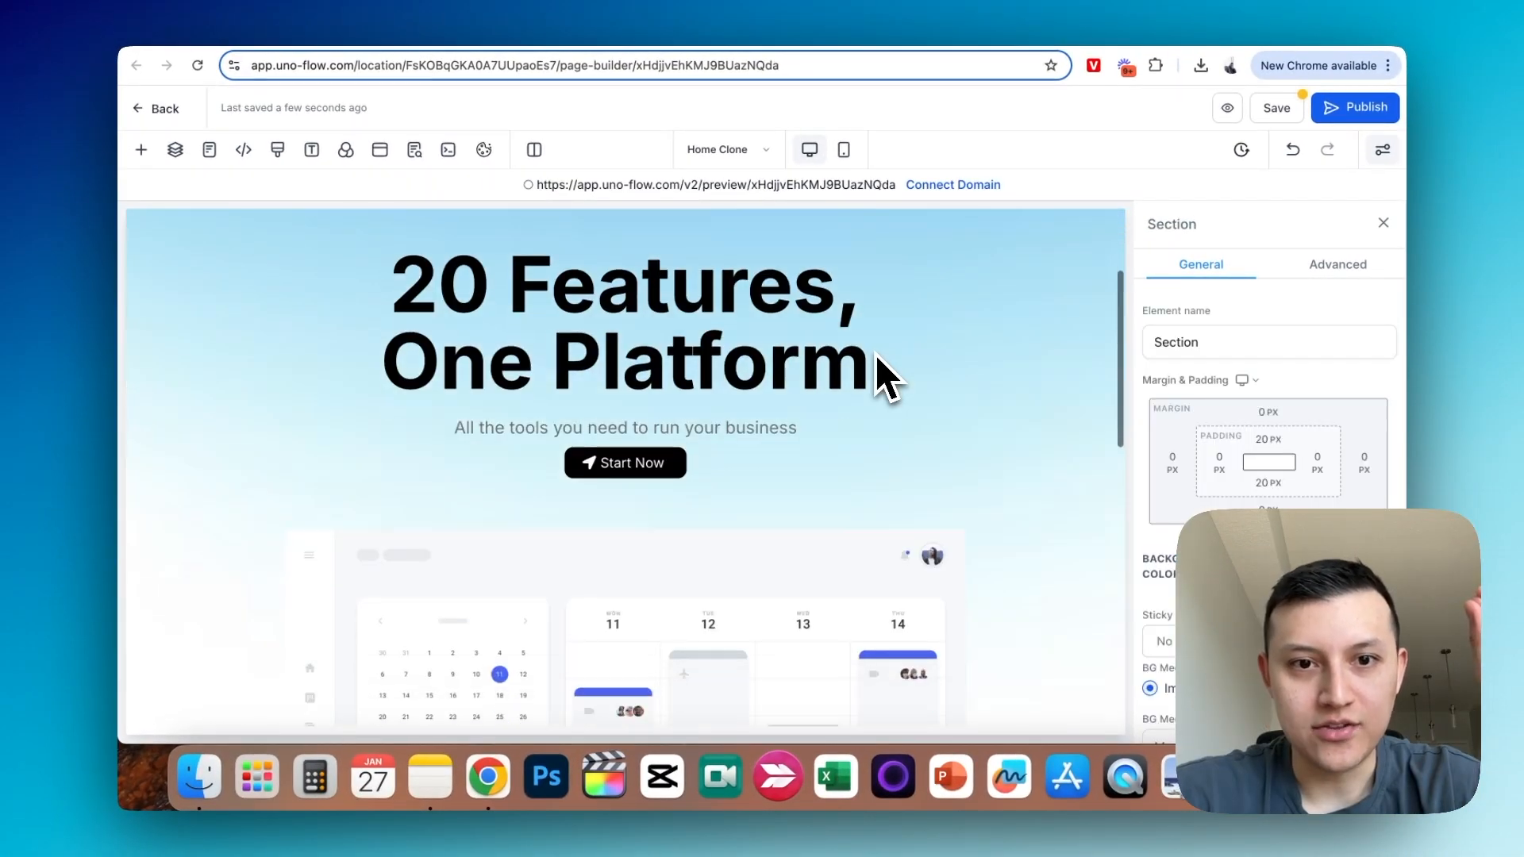
- Duplicate the hero's "All the tools you need to run your business" sub headline and move the copy beneath the "Payments simplified" headline
{"action": "scroll", "coordinate": [882, 365], "scroll_direction": "down", "scroll_amount": 3}
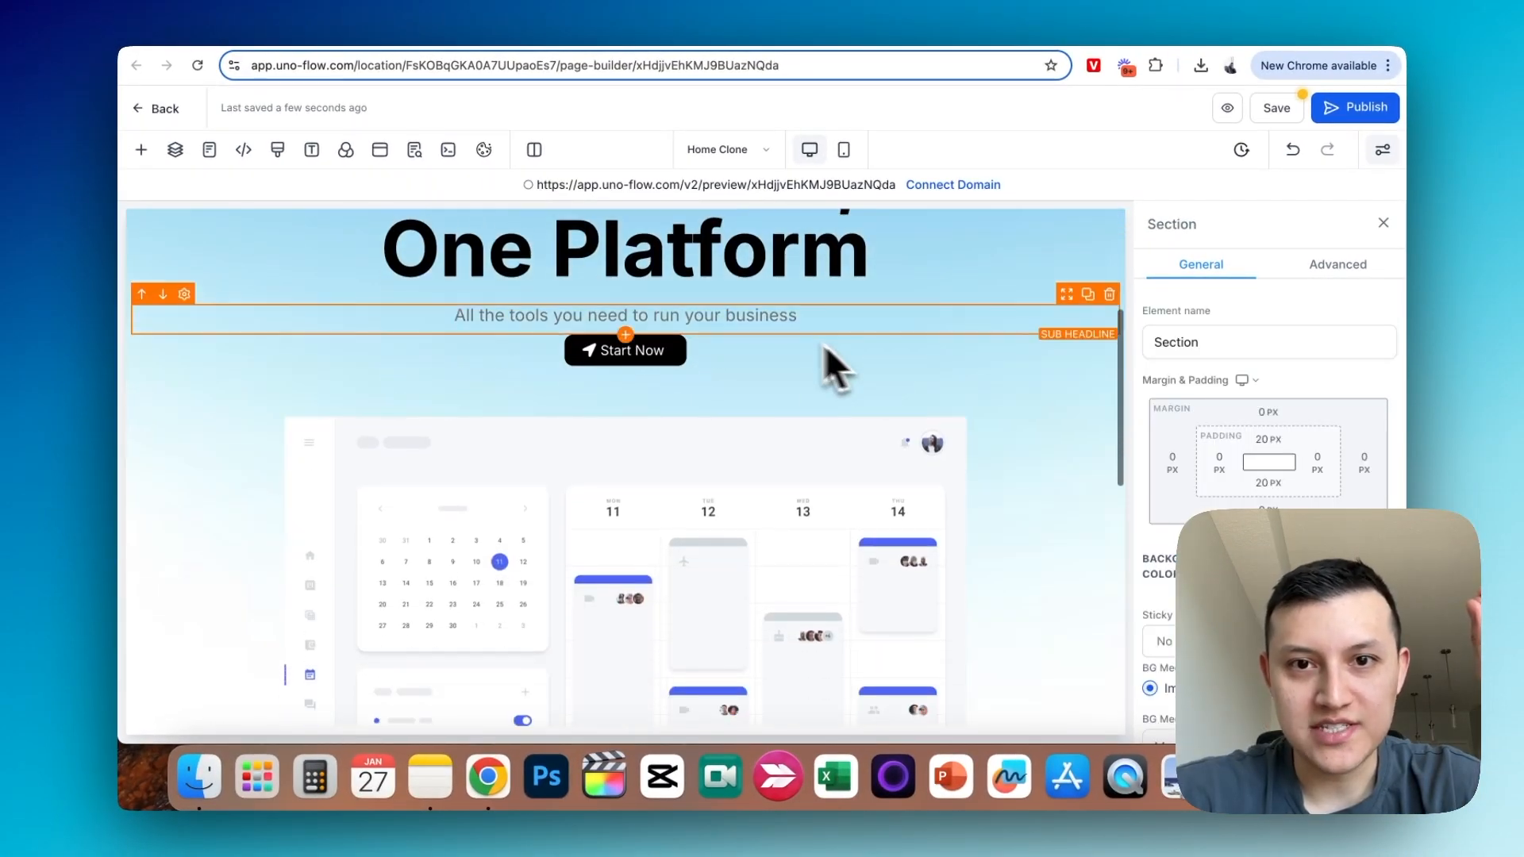
{"action": "left_click", "coordinate": [851, 314]}
{"action": "left_click", "coordinate": [1089, 295]}
{"action": "scroll", "coordinate": [988, 379], "scroll_direction": "down", "scroll_amount": 3}
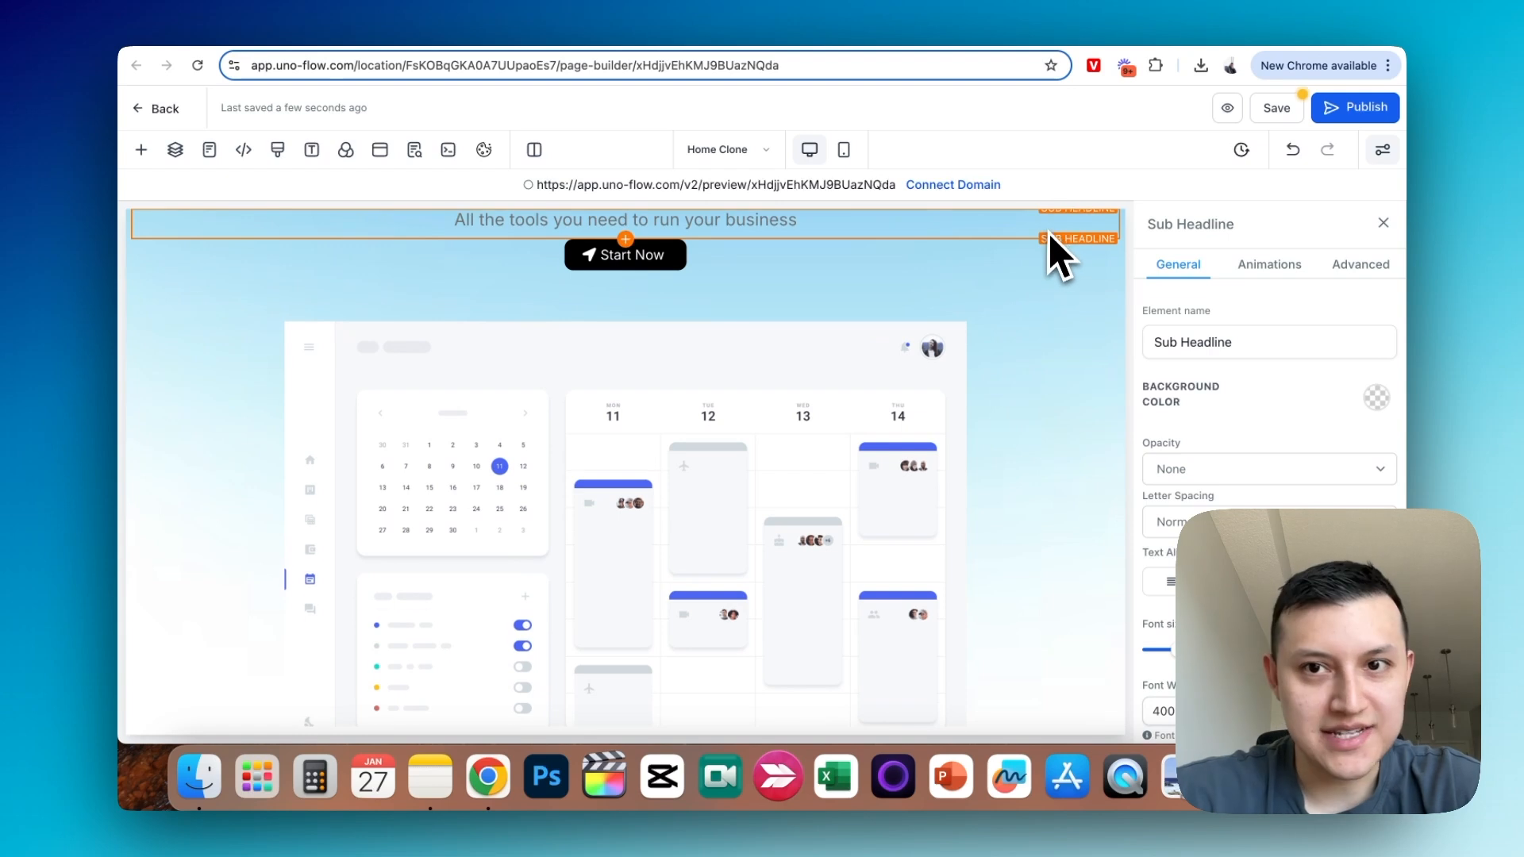
{"action": "scroll", "coordinate": [1051, 235], "scroll_direction": "up", "scroll_amount": 1}
{"action": "left_click_drag", "start_coordinate": [1056, 236], "coordinate": [845, 545]}
{"action": "left_click", "coordinate": [790, 486]}
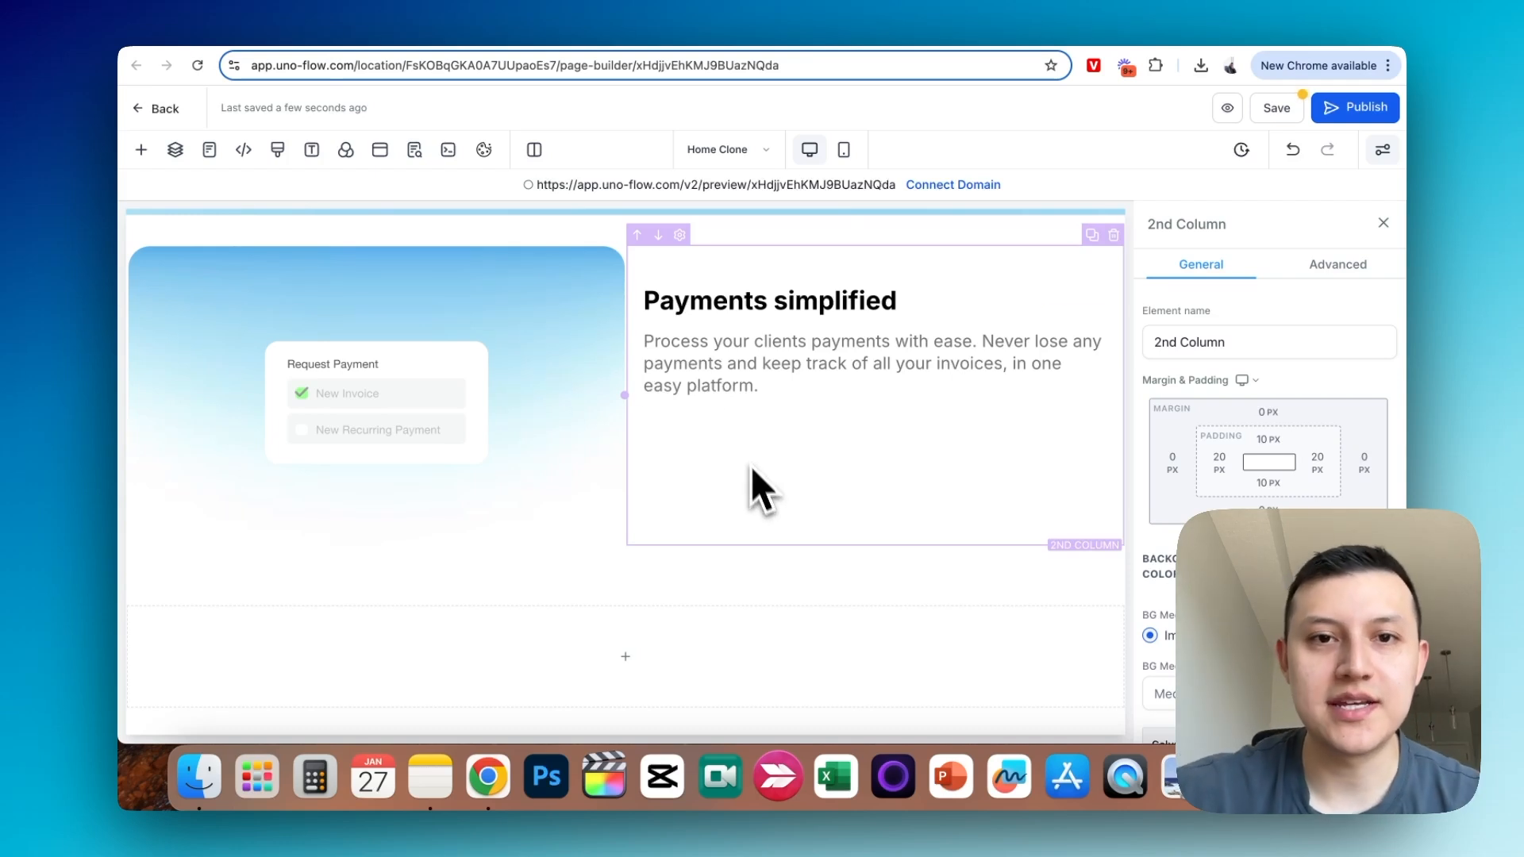
{"action": "scroll", "coordinate": [691, 444], "scroll_direction": "up", "scroll_amount": 1}
{"action": "left_click", "coordinate": [732, 359]}
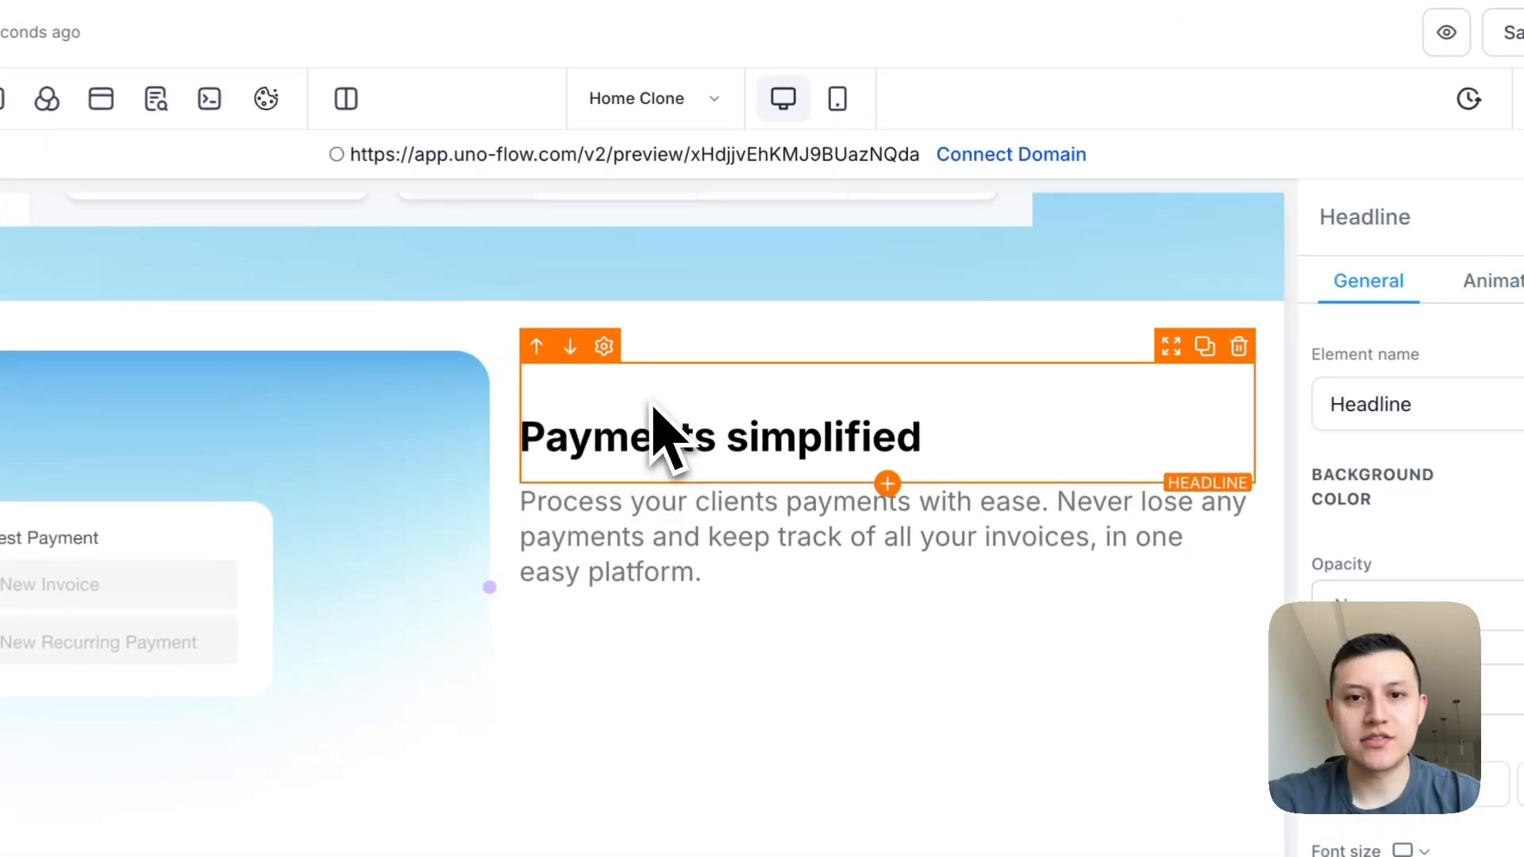
{"action": "left_click", "coordinate": [894, 485]}
{"action": "left_click", "coordinate": [456, 218]}
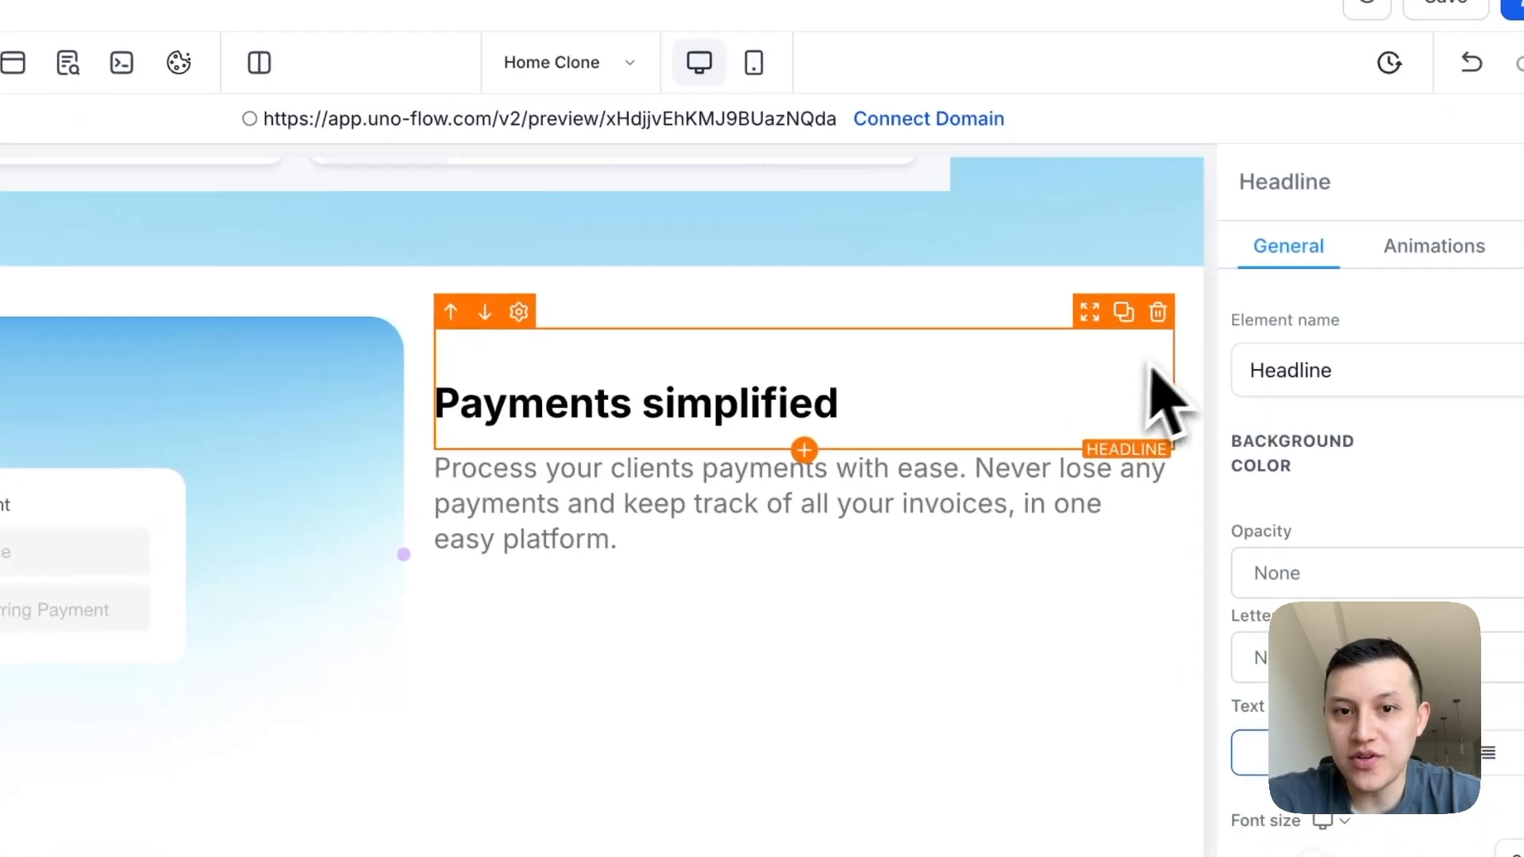
- Place a copy of the payments description above the "Payments simplified" headline and delete all of its text
{"action": "left_click", "coordinate": [1056, 468]}
{"action": "left_click", "coordinate": [1124, 436]}
{"action": "left_click_drag", "start_coordinate": [1108, 476], "coordinate": [1091, 338]}
{"action": "left_click_drag", "start_coordinate": [661, 421], "coordinate": [476, 374]}
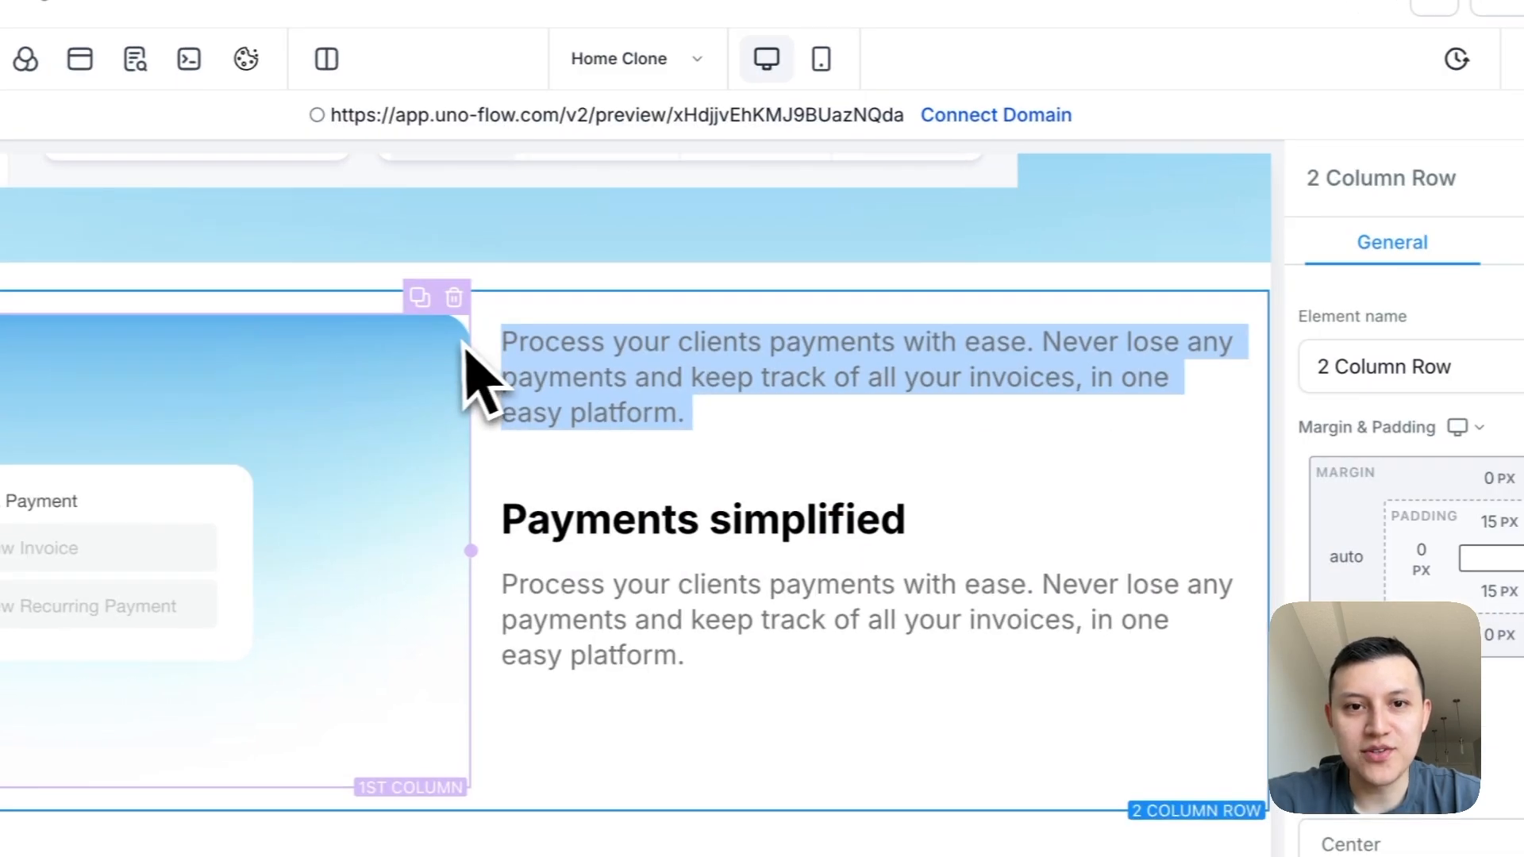
{"action": "key", "text": "BackSpace"}
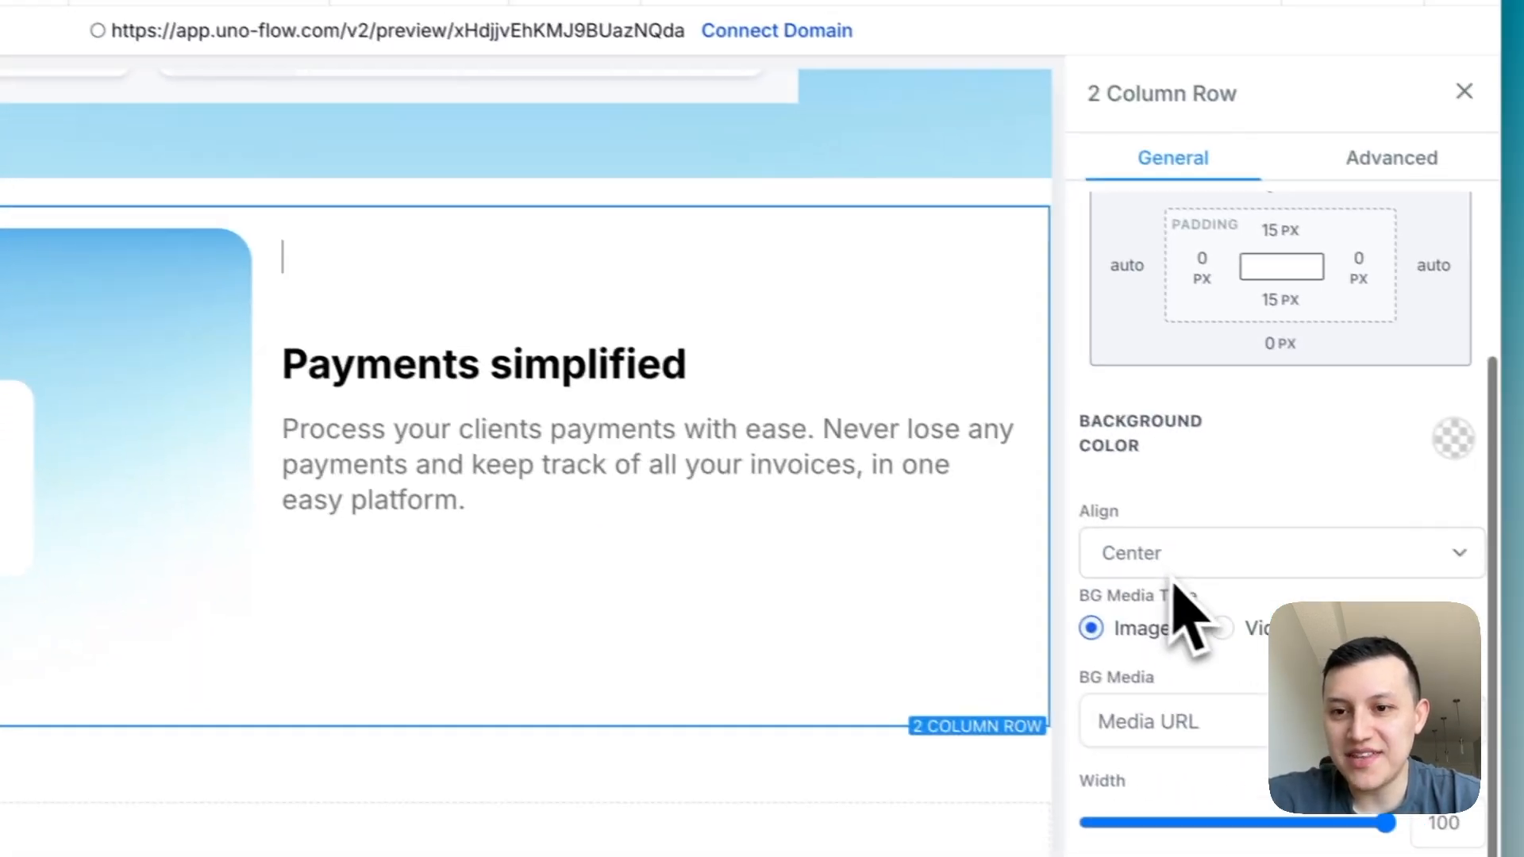
{"action": "left_click", "coordinate": [547, 270]}
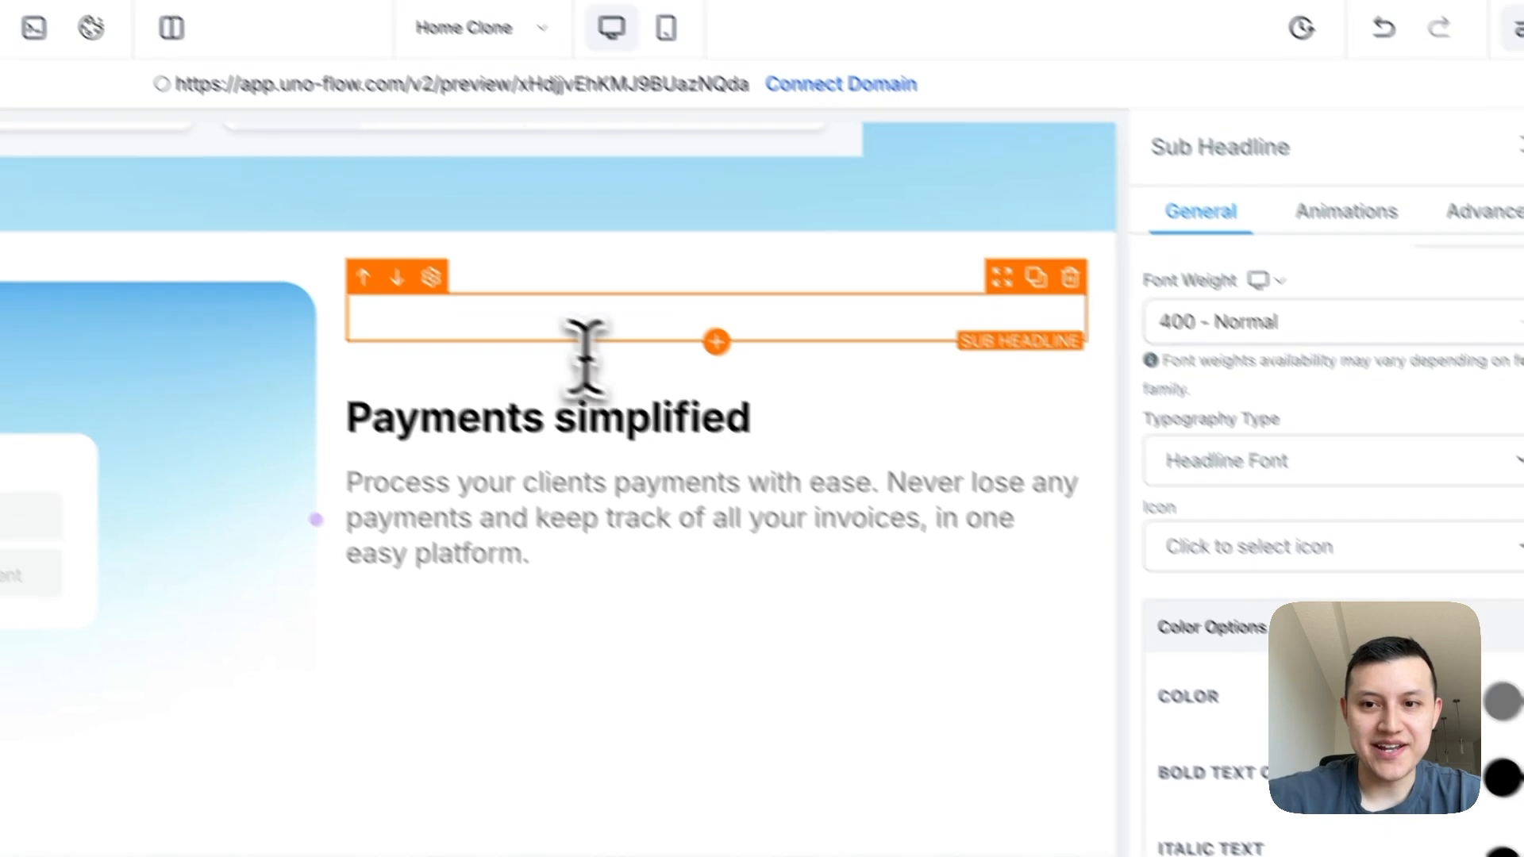
- Add the money-bill-wave-alt icon to the empty sub headline, searching the icons for "cash", and set the icon colour to grey
{"action": "left_click", "coordinate": [1215, 493]}
{"action": "left_click", "coordinate": [1195, 551]}
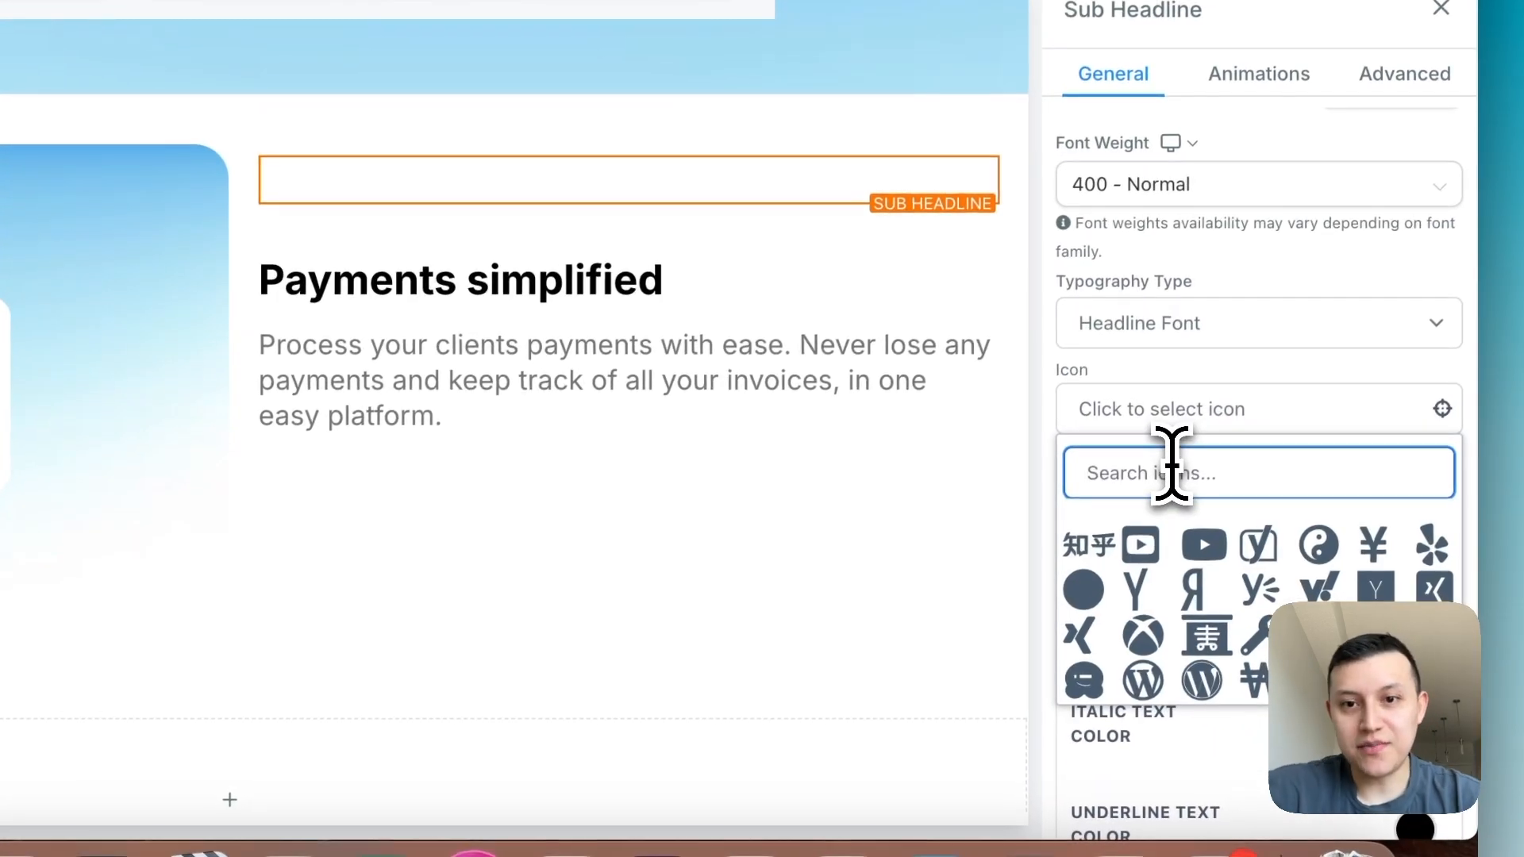
{"action": "type", "text": "cash"}
{"action": "scroll", "coordinate": [1224, 630], "scroll_direction": "down", "scroll_amount": 2}
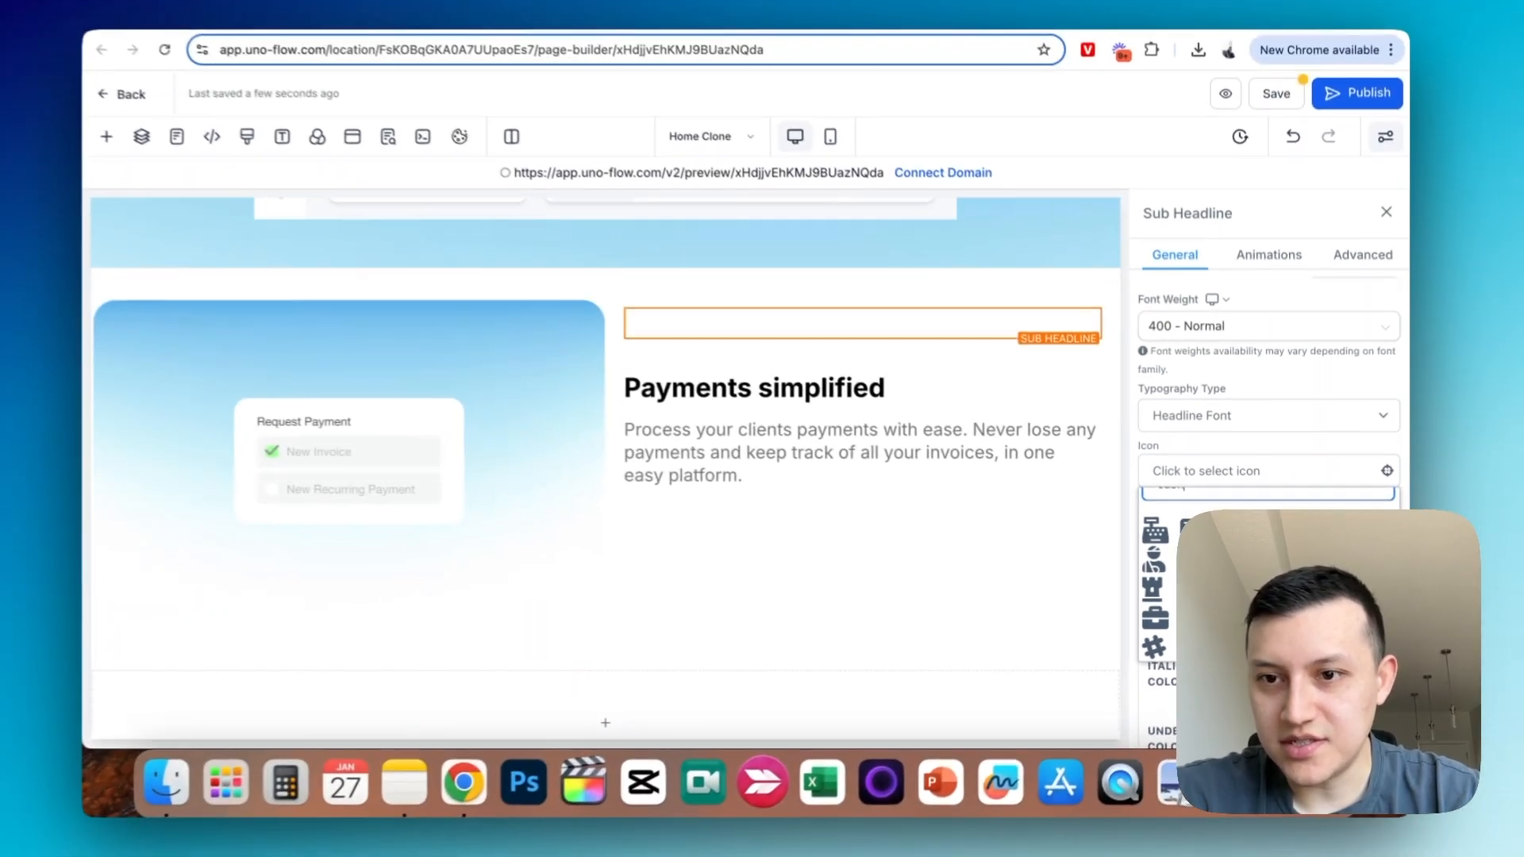
{"action": "left_click", "coordinate": [1205, 501]}
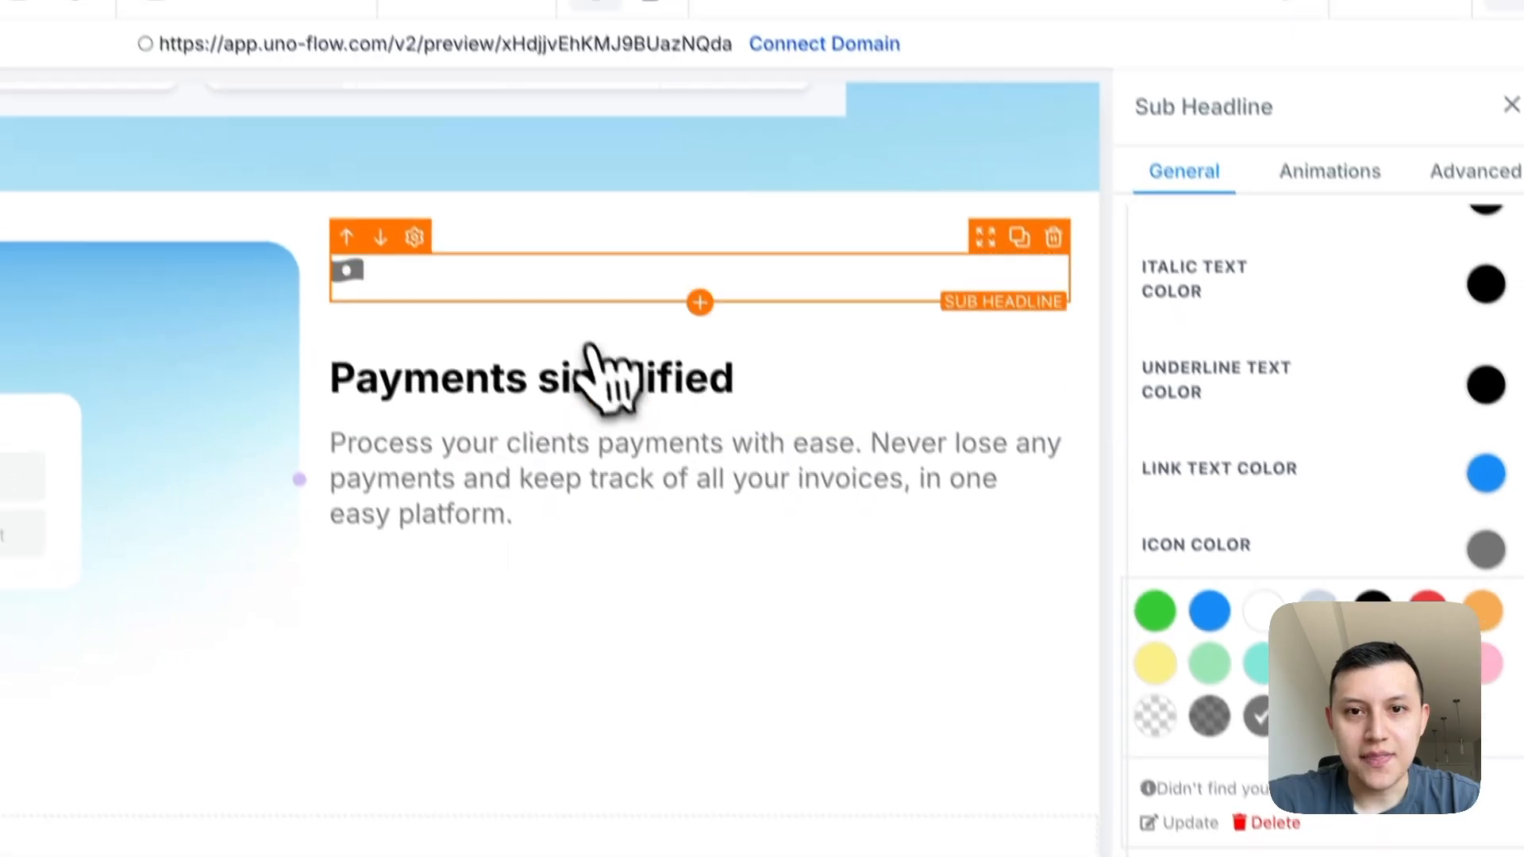
{"action": "left_click", "coordinate": [799, 331]}
{"action": "scroll", "coordinate": [1326, 547], "scroll_direction": "down", "scroll_amount": 2}
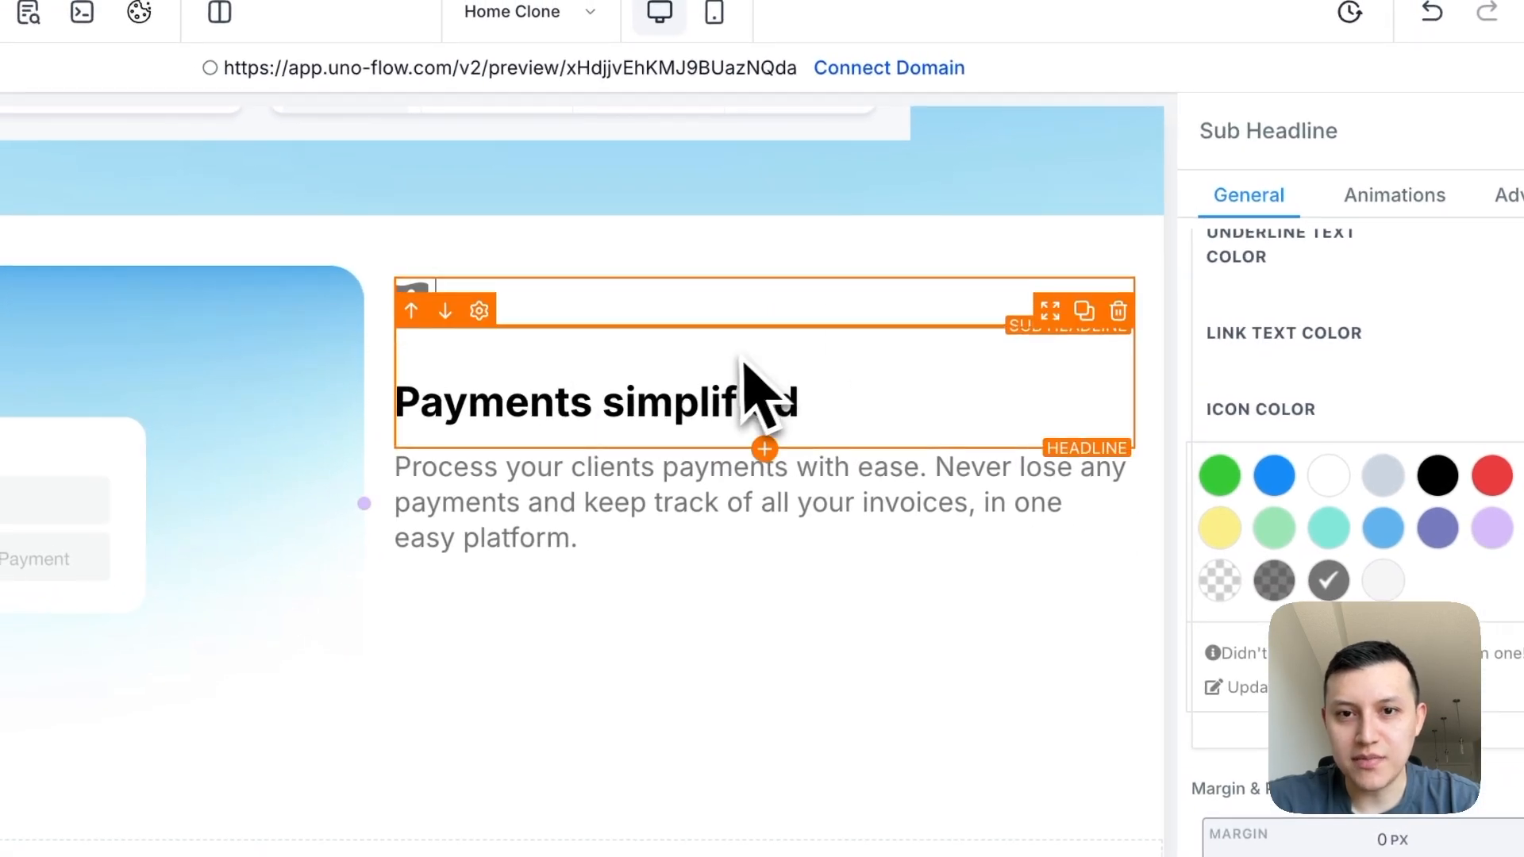
- Reduce the top padding of the "Payments simplified" headline to bring it closer to the money icon
{"action": "left_click", "coordinate": [682, 391]}
{"action": "scroll", "coordinate": [1415, 582], "scroll_direction": "down", "scroll_amount": 2}
{"action": "left_click", "coordinate": [1267, 560]}
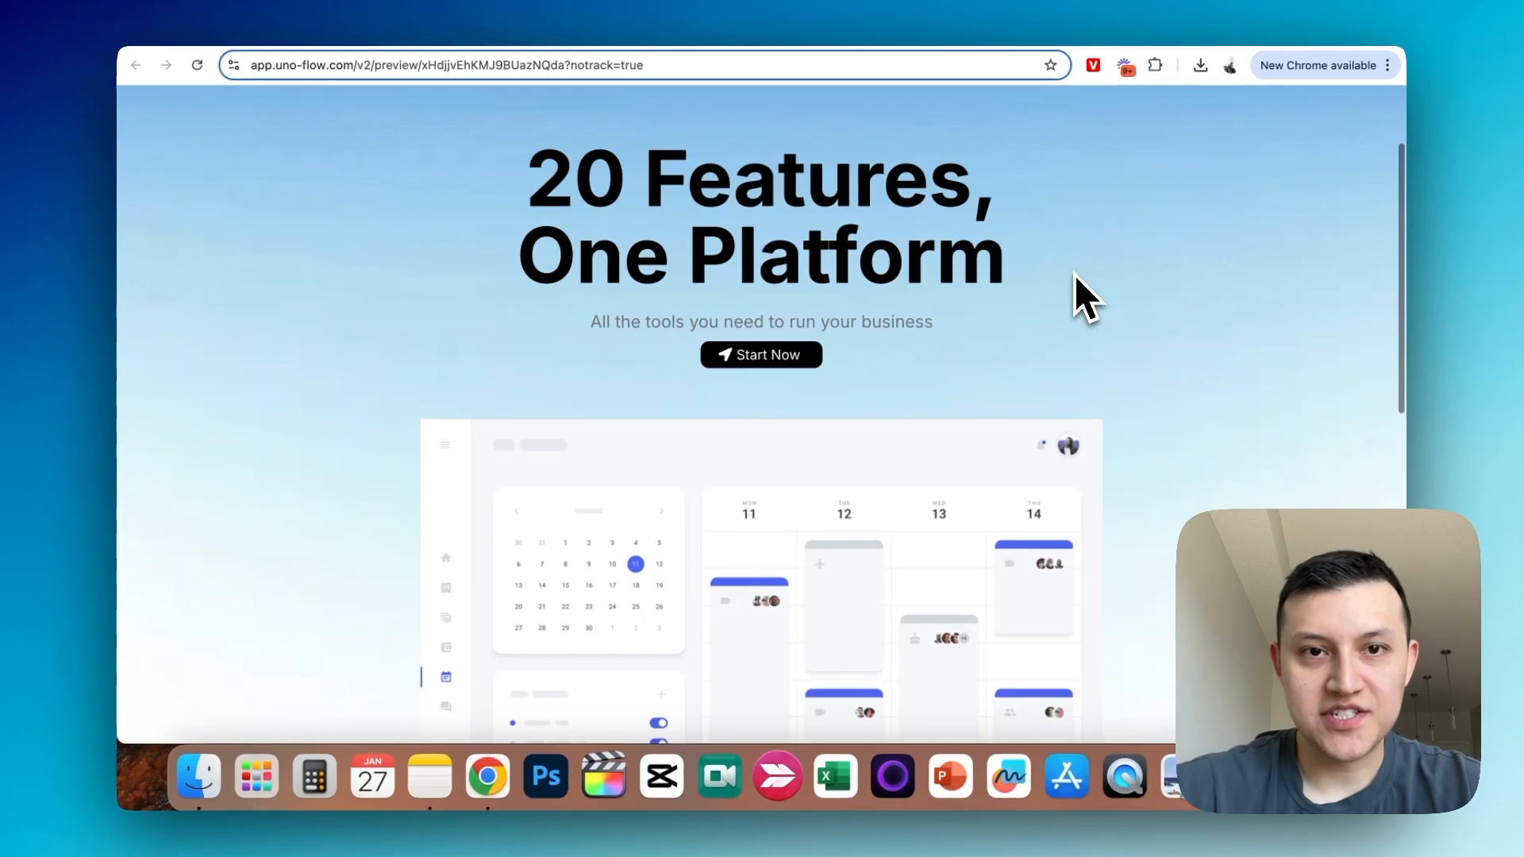
- Duplicate the two-column payments row under the "Features at a glance" headline
{"action": "scroll", "coordinate": [1076, 277], "scroll_direction": "down", "scroll_amount": 5}
{"action": "scroll", "coordinate": [1077, 277], "scroll_direction": "down", "scroll_amount": 5}
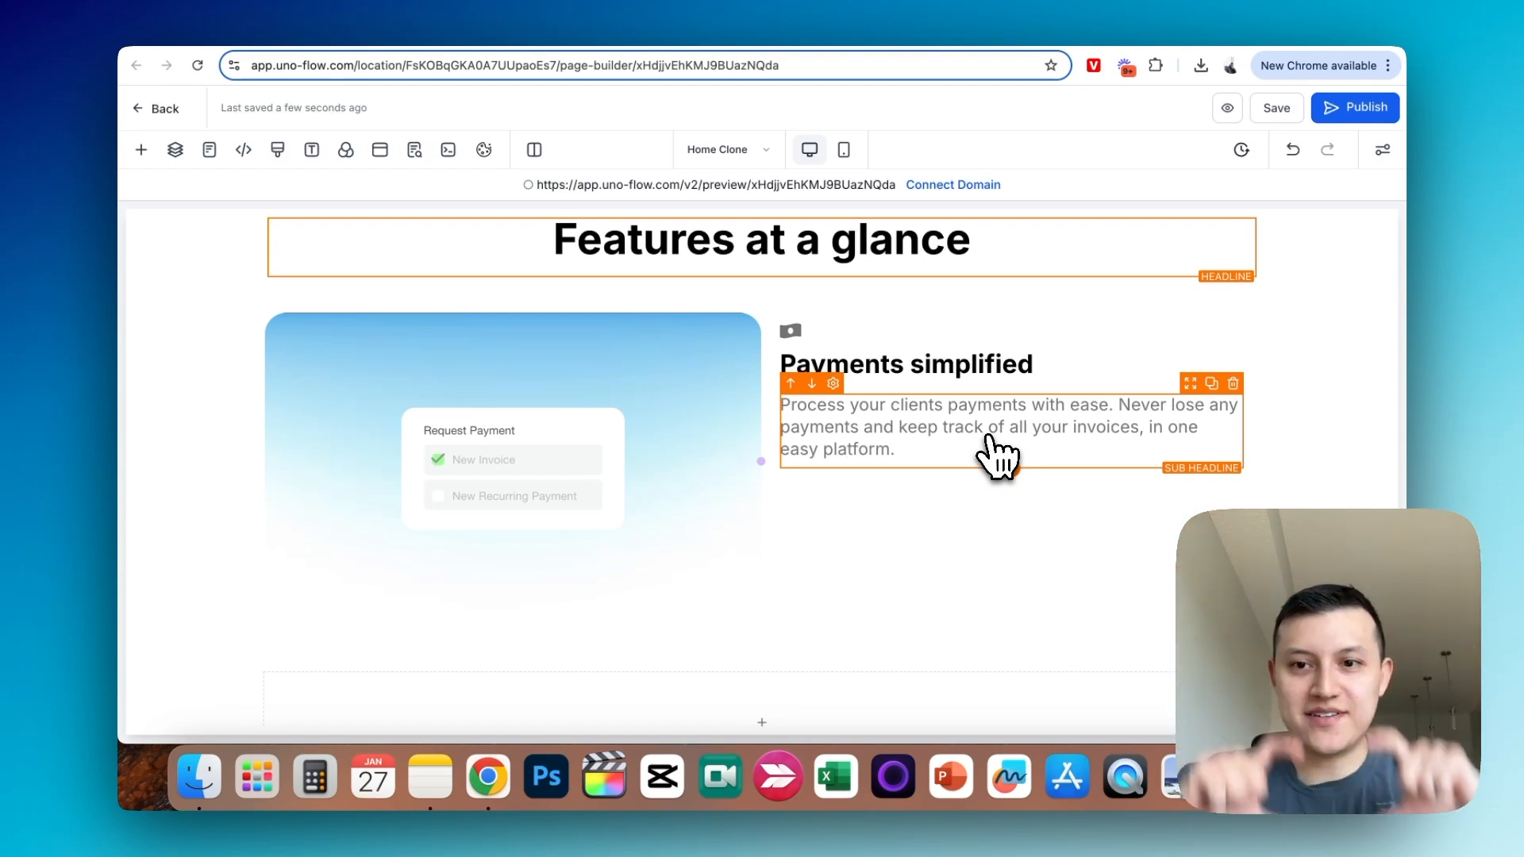
{"action": "left_click", "coordinate": [706, 309]}
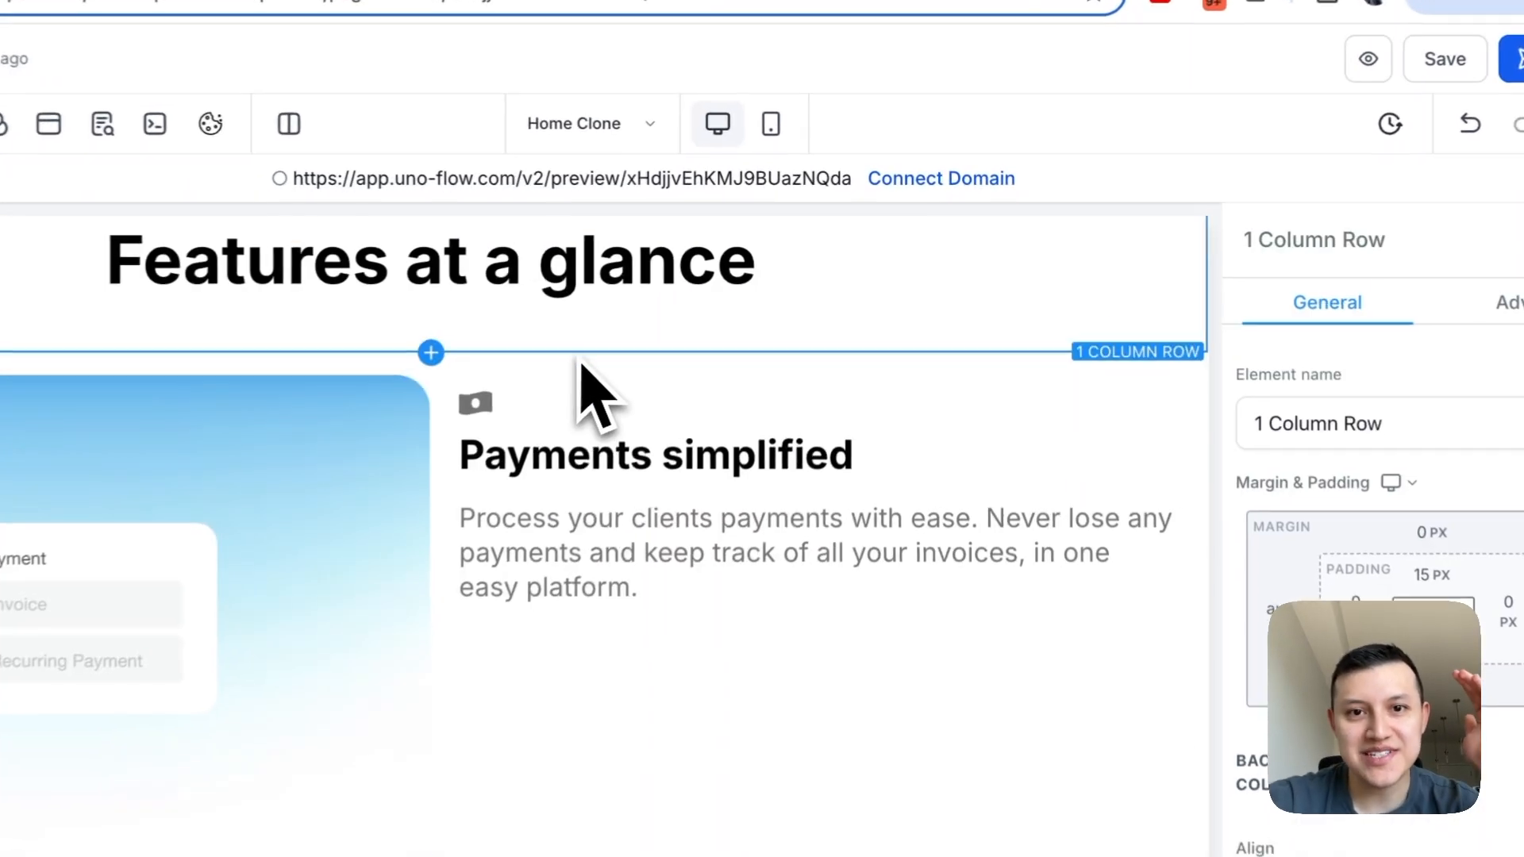
{"action": "left_click", "coordinate": [675, 405]}
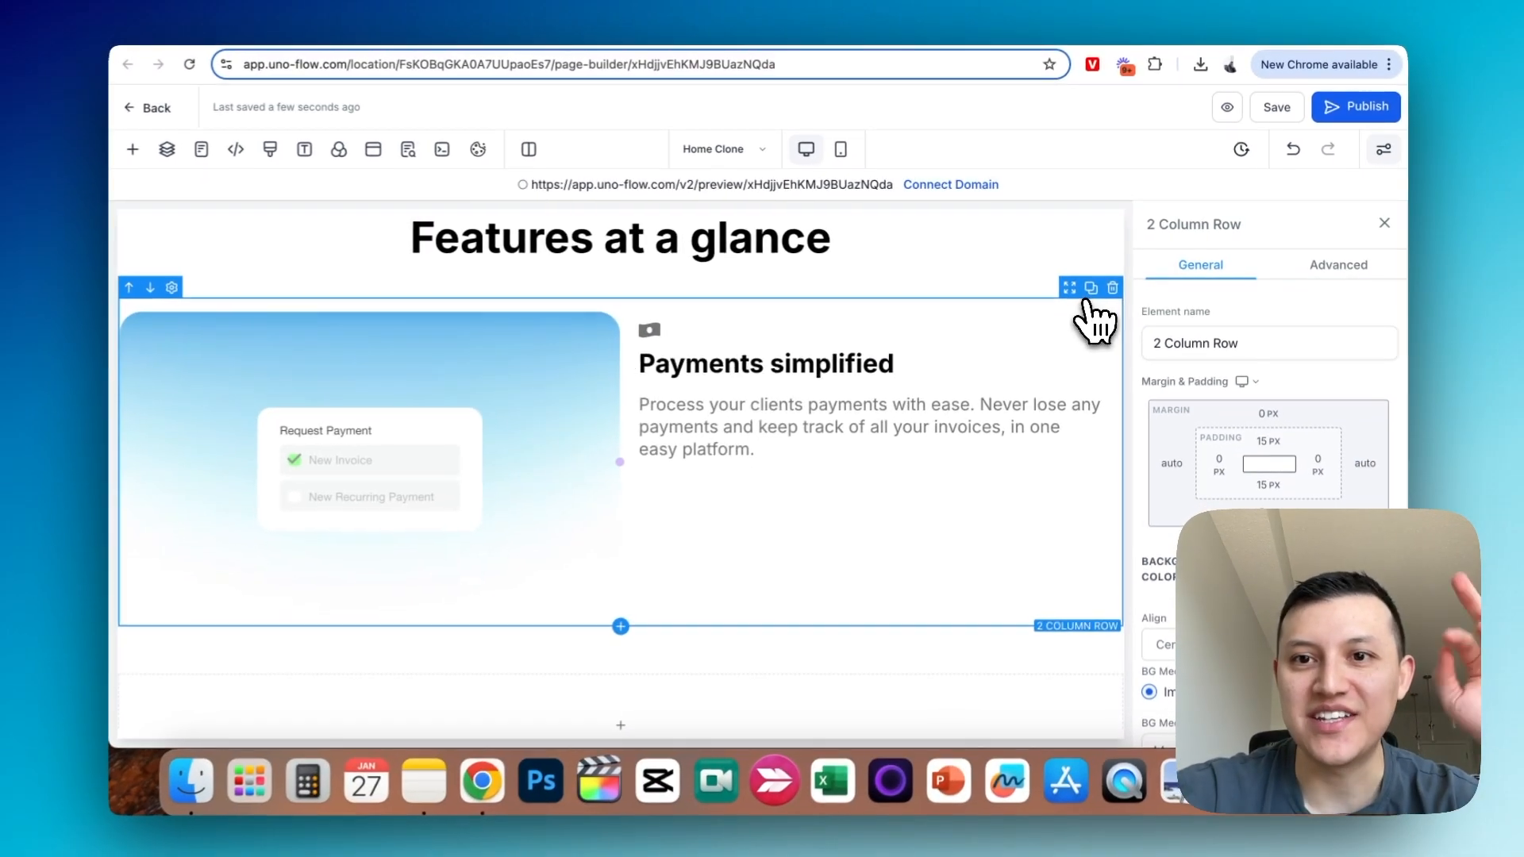
{"action": "left_click", "coordinate": [1091, 288]}
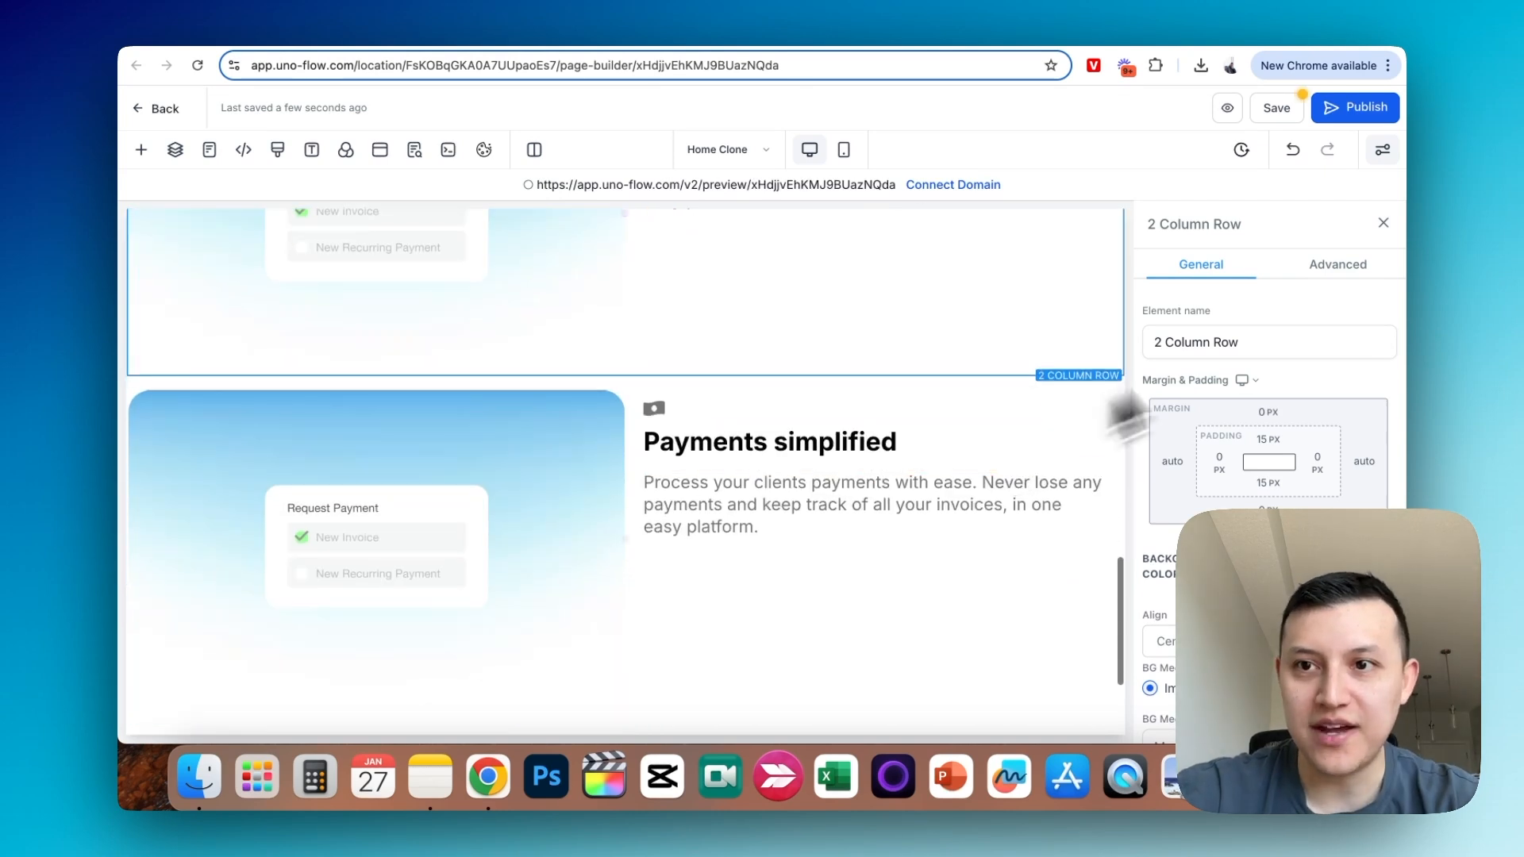
- Swap the columns of the duplicated row so the text column comes before the image column
{"action": "left_click", "coordinate": [1385, 223]}
{"action": "scroll", "coordinate": [1003, 459], "scroll_direction": "down", "scroll_amount": 1}
{"action": "left_click", "coordinate": [863, 364]}
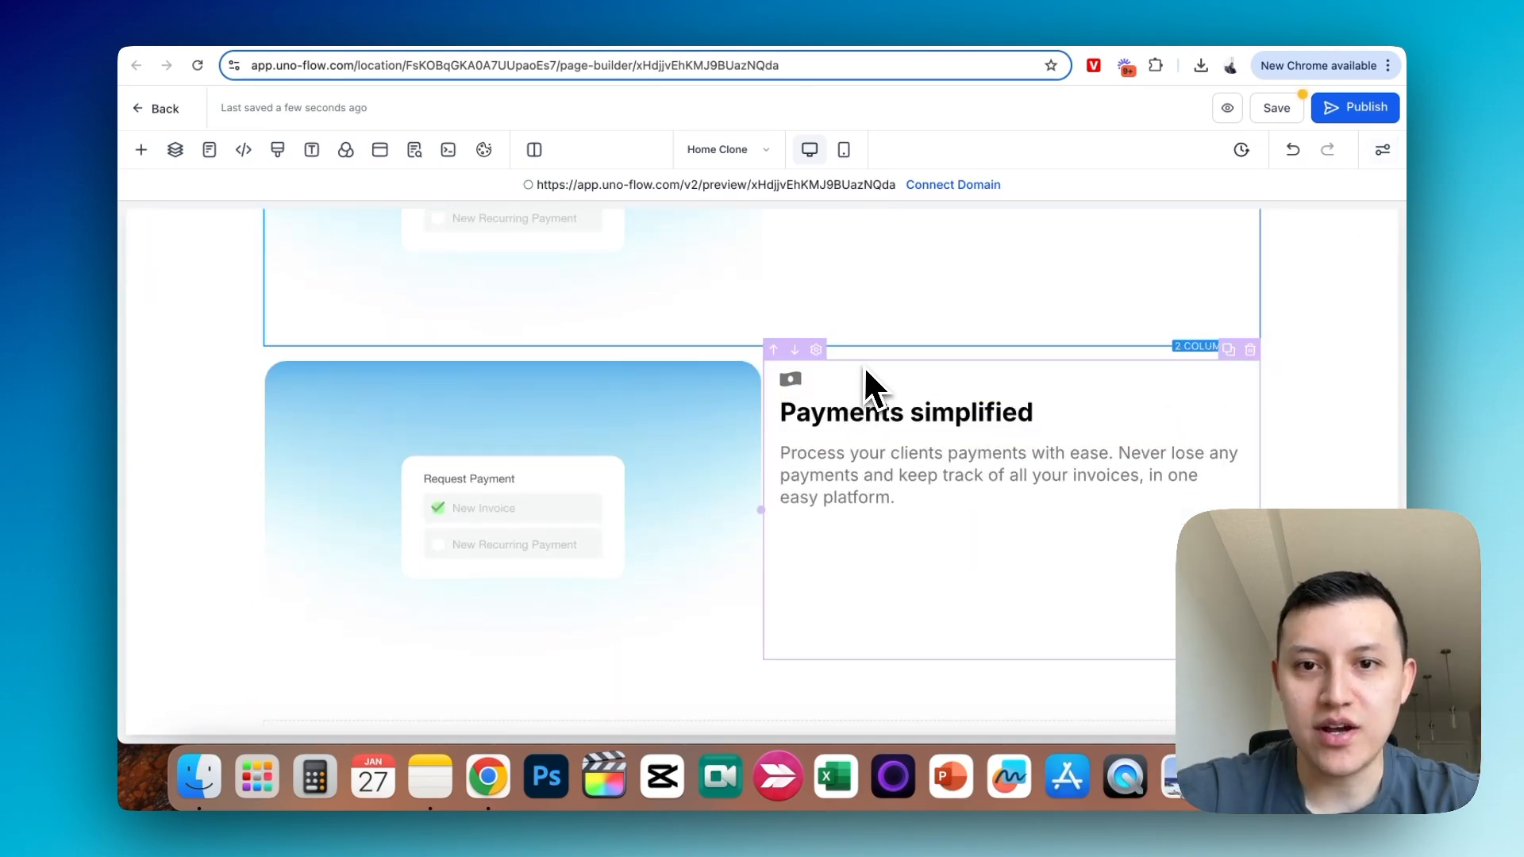
{"action": "left_click", "coordinate": [638, 352]}
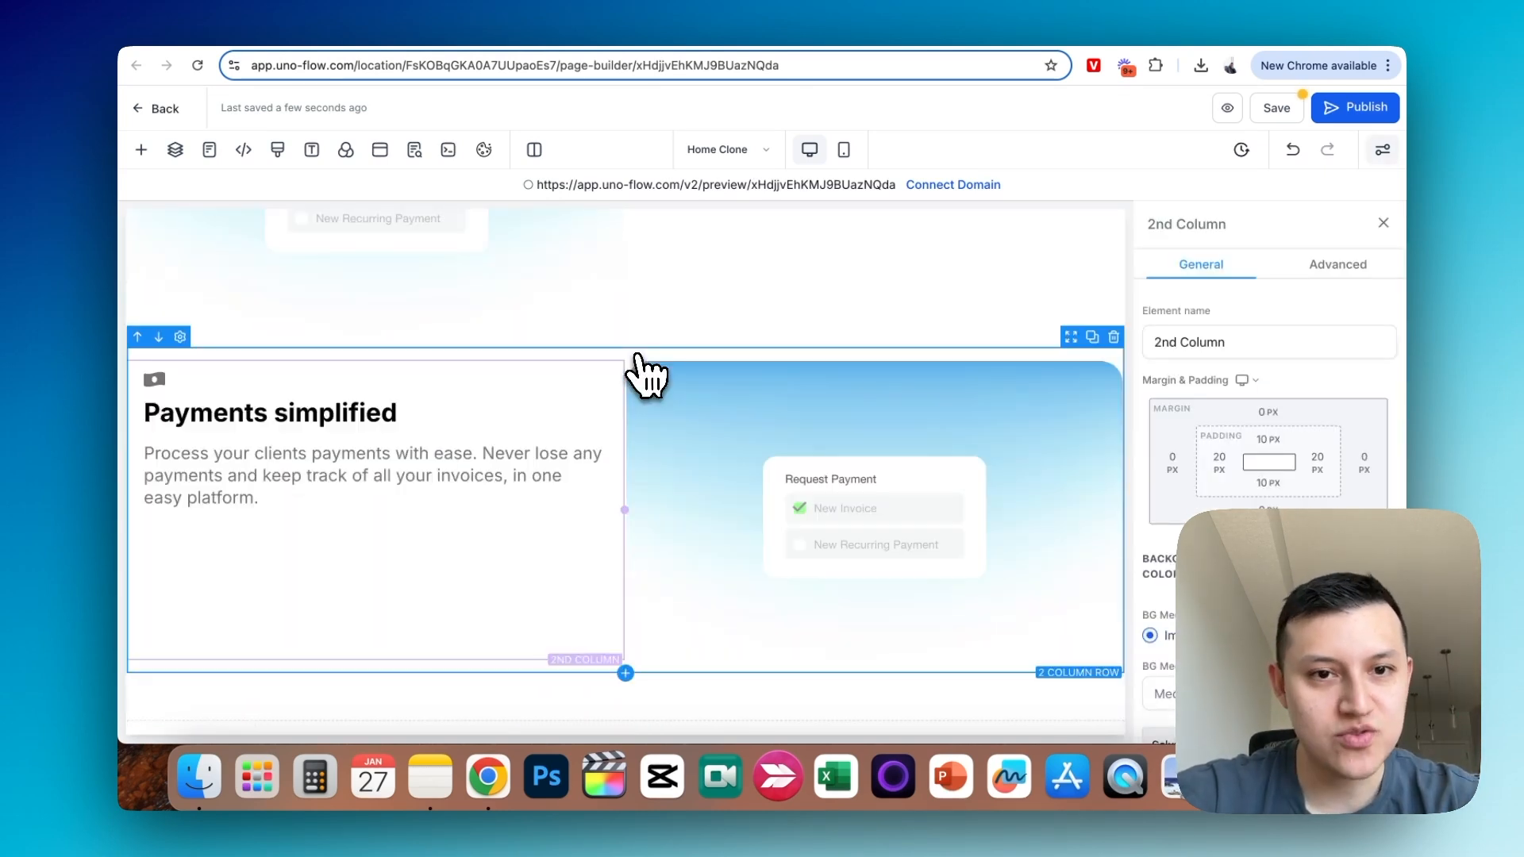
- Set the top padding of the duplicated two-column row to 60 px
{"action": "scroll", "coordinate": [1036, 377], "scroll_direction": "up", "scroll_amount": 3}
{"action": "scroll", "coordinate": [950, 473], "scroll_direction": "down", "scroll_amount": 1}
{"action": "left_click", "coordinate": [794, 457]}
{"action": "scroll", "coordinate": [1310, 361], "scroll_direction": "down", "scroll_amount": 2}
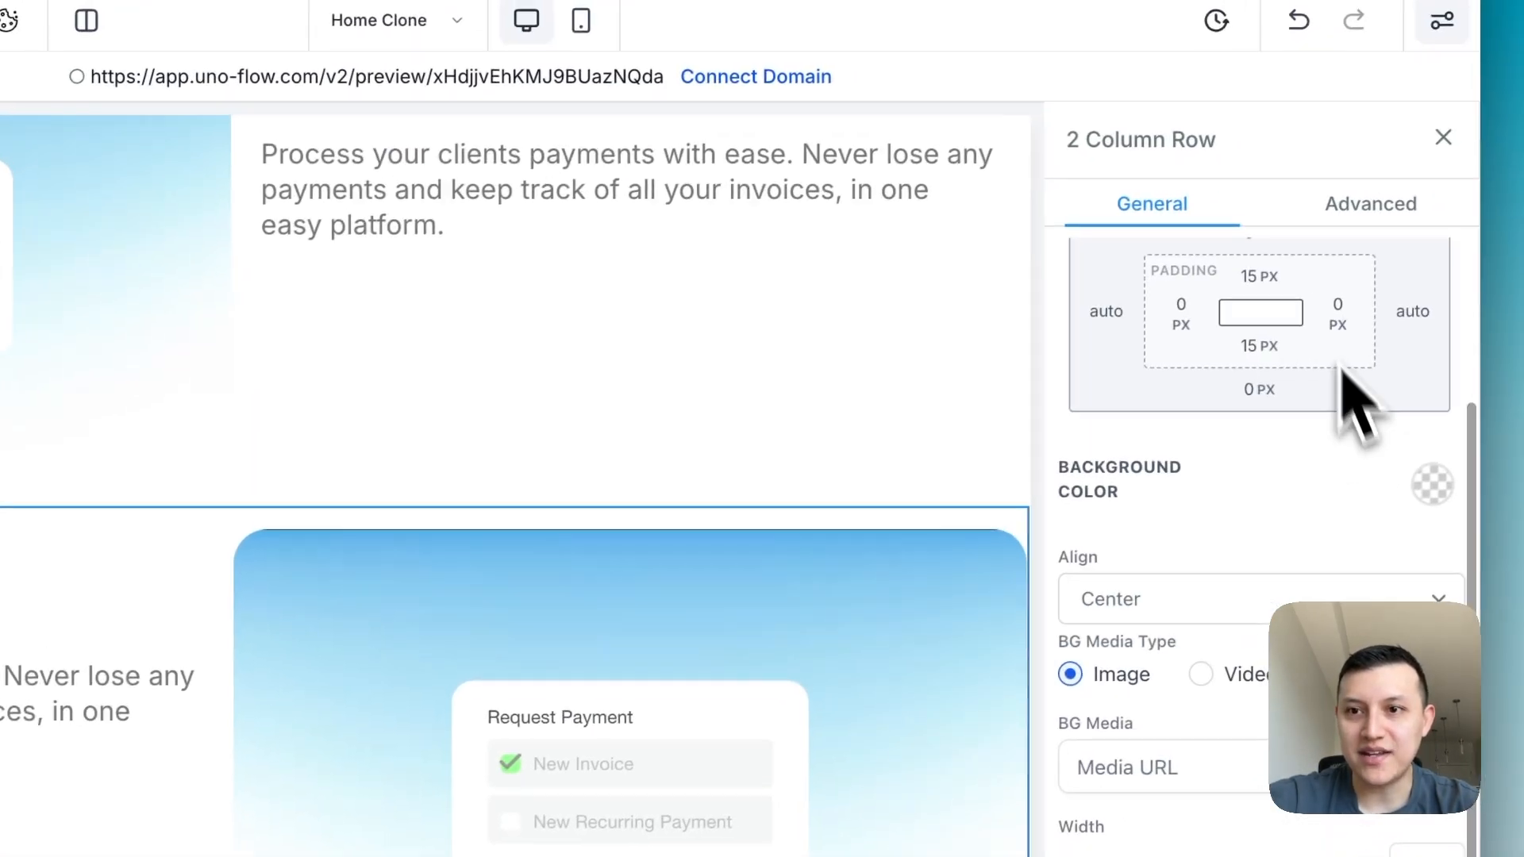
{"action": "left_click", "coordinate": [1289, 327]}
{"action": "left_click", "coordinate": [1434, 407]}
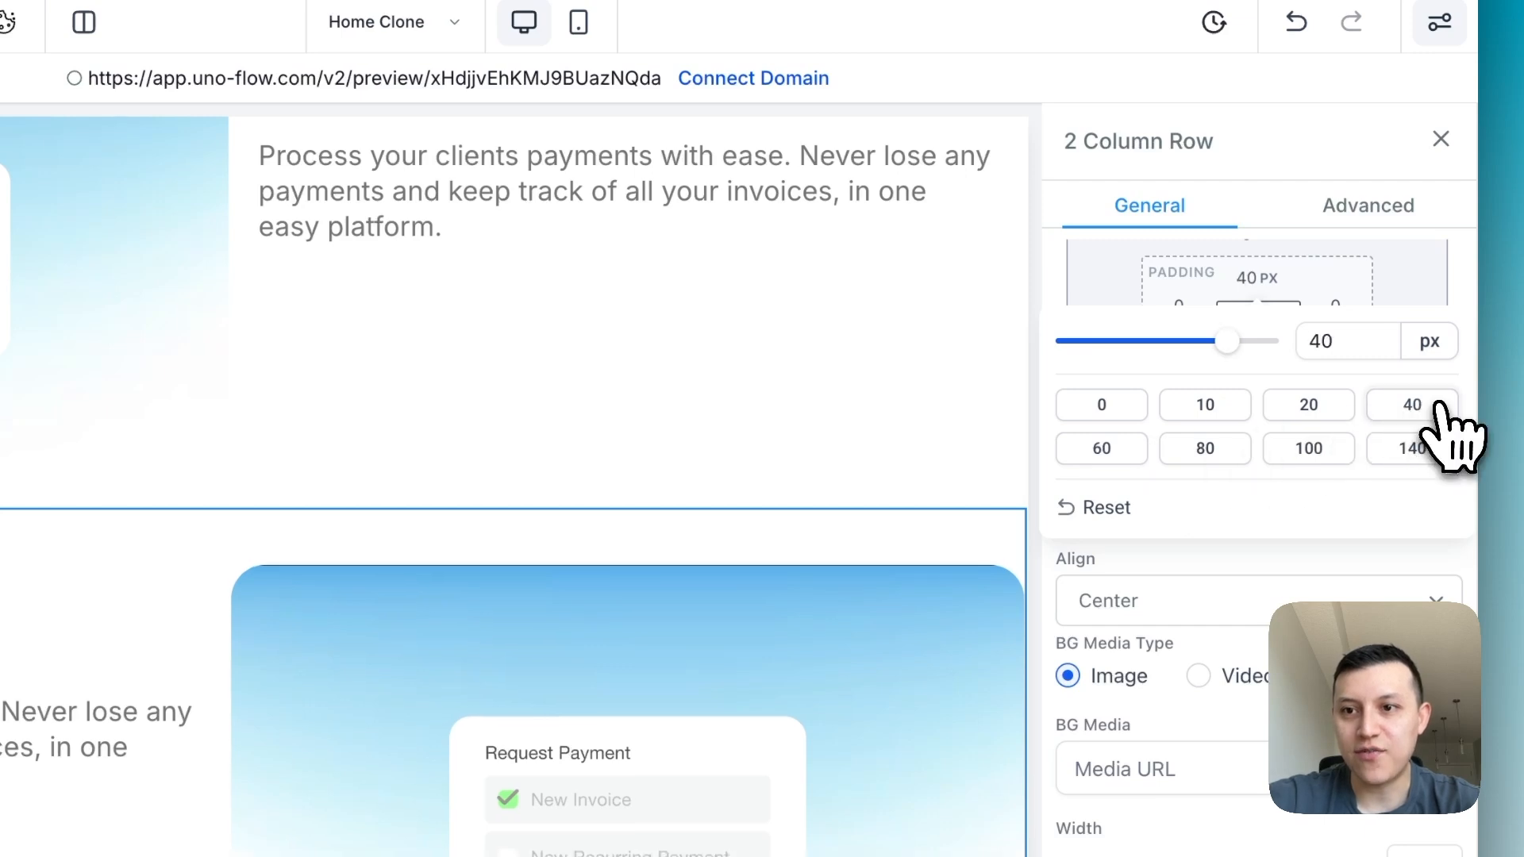
{"action": "left_click", "coordinate": [1144, 449]}
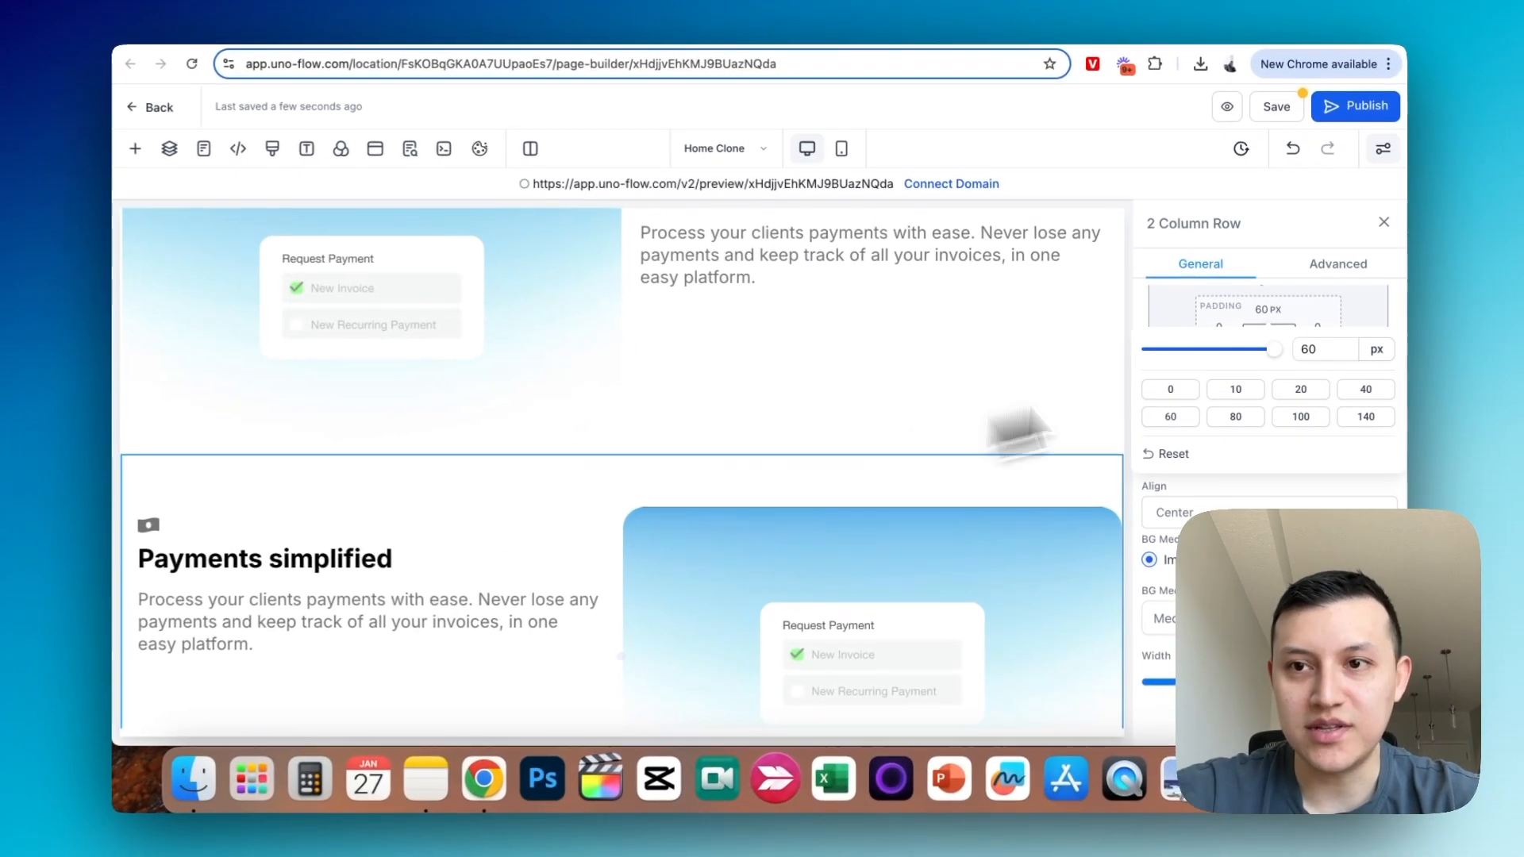
{"action": "left_click", "coordinate": [1384, 222]}
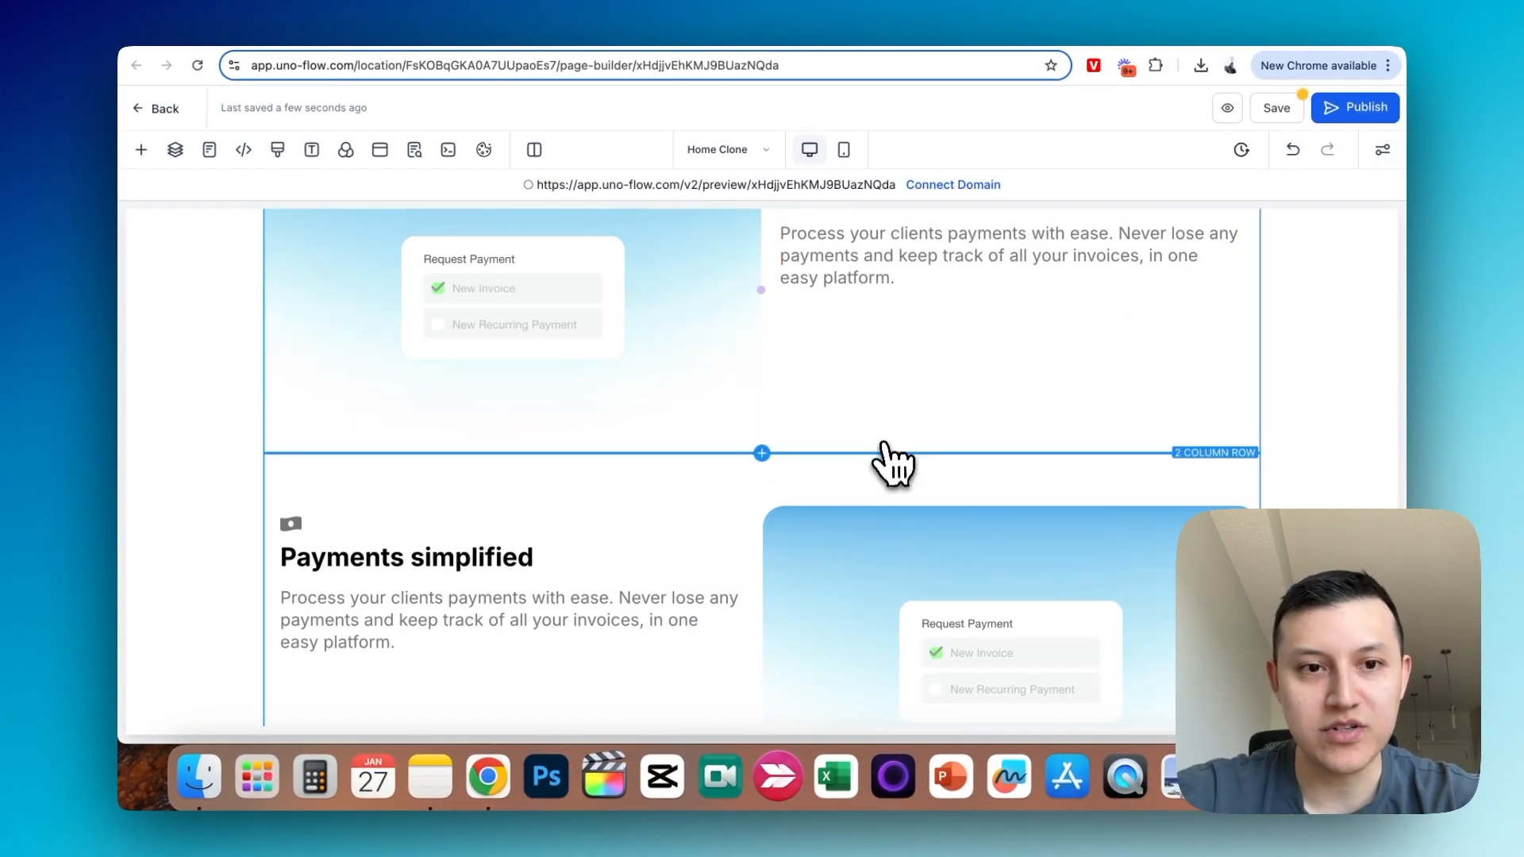
- Change the duplicated row's headline to "Ai chat bot"
{"action": "scroll", "coordinate": [892, 460], "scroll_direction": "down", "scroll_amount": 2}
{"action": "left_click", "coordinate": [443, 426]}
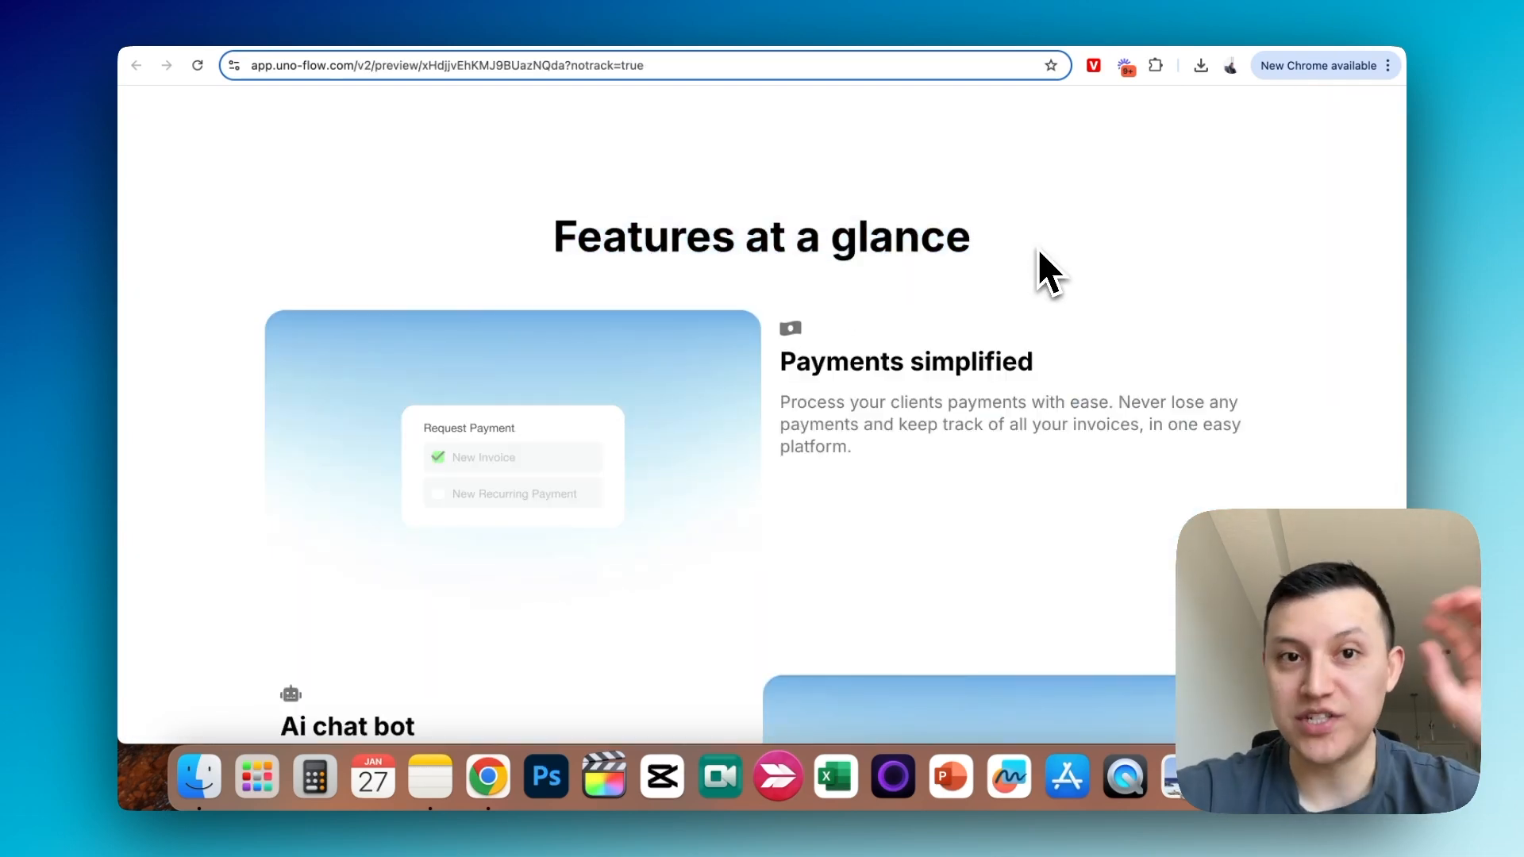
- Review the "Features at a glance" section and its alternating feature rows in the page preview
{"action": "scroll", "coordinate": [1032, 270], "scroll_direction": "down", "scroll_amount": 2}
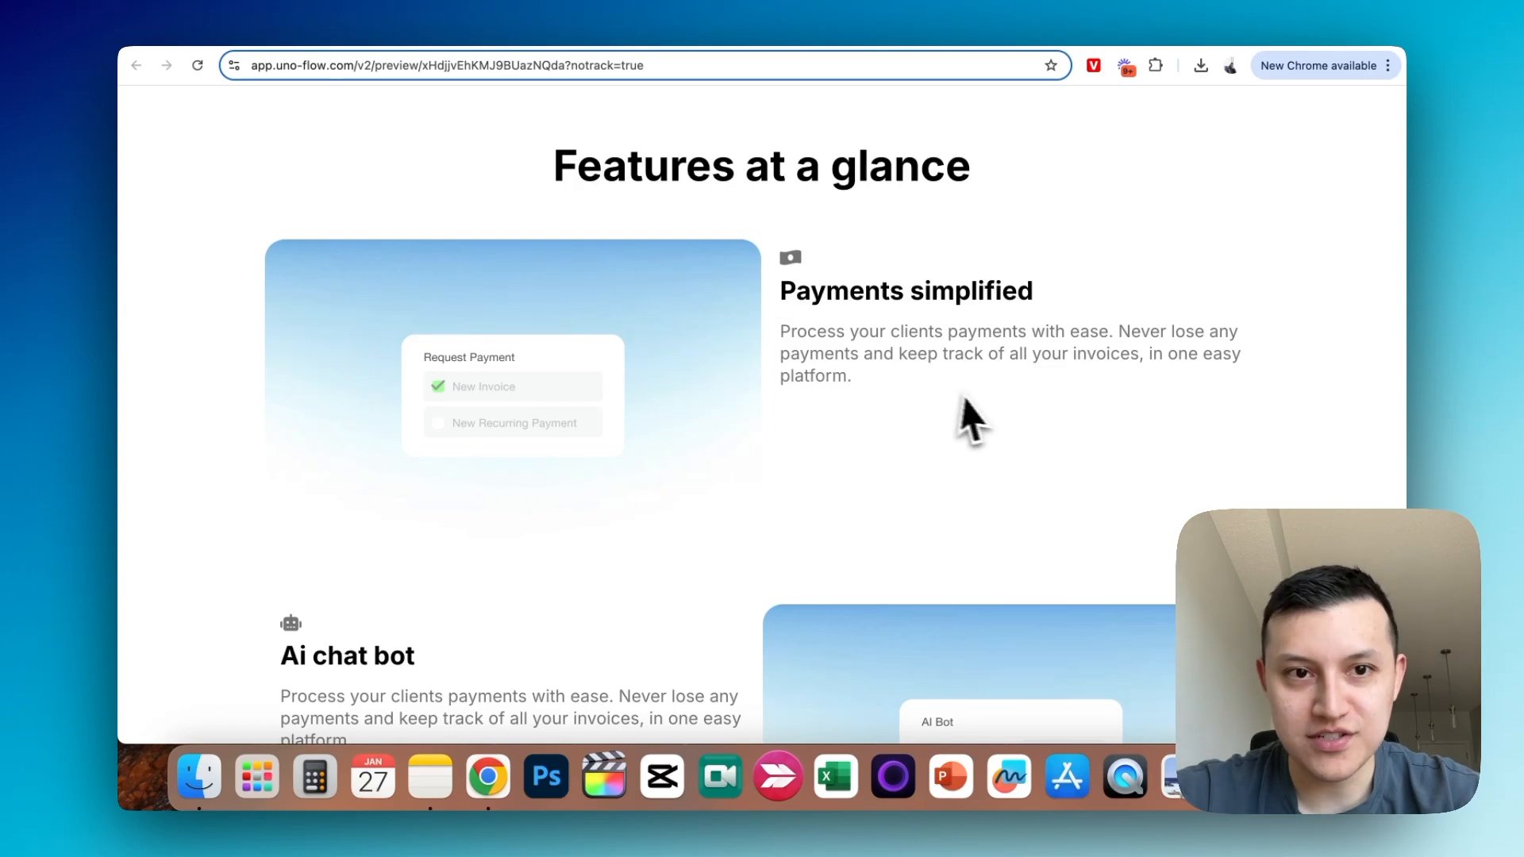
{"action": "scroll", "coordinate": [961, 405], "scroll_direction": "down", "scroll_amount": 4}
{"action": "scroll", "coordinate": [340, 504], "scroll_direction": "down", "scroll_amount": 1}
{"action": "scroll", "coordinate": [476, 444], "scroll_direction": "up", "scroll_amount": 3}
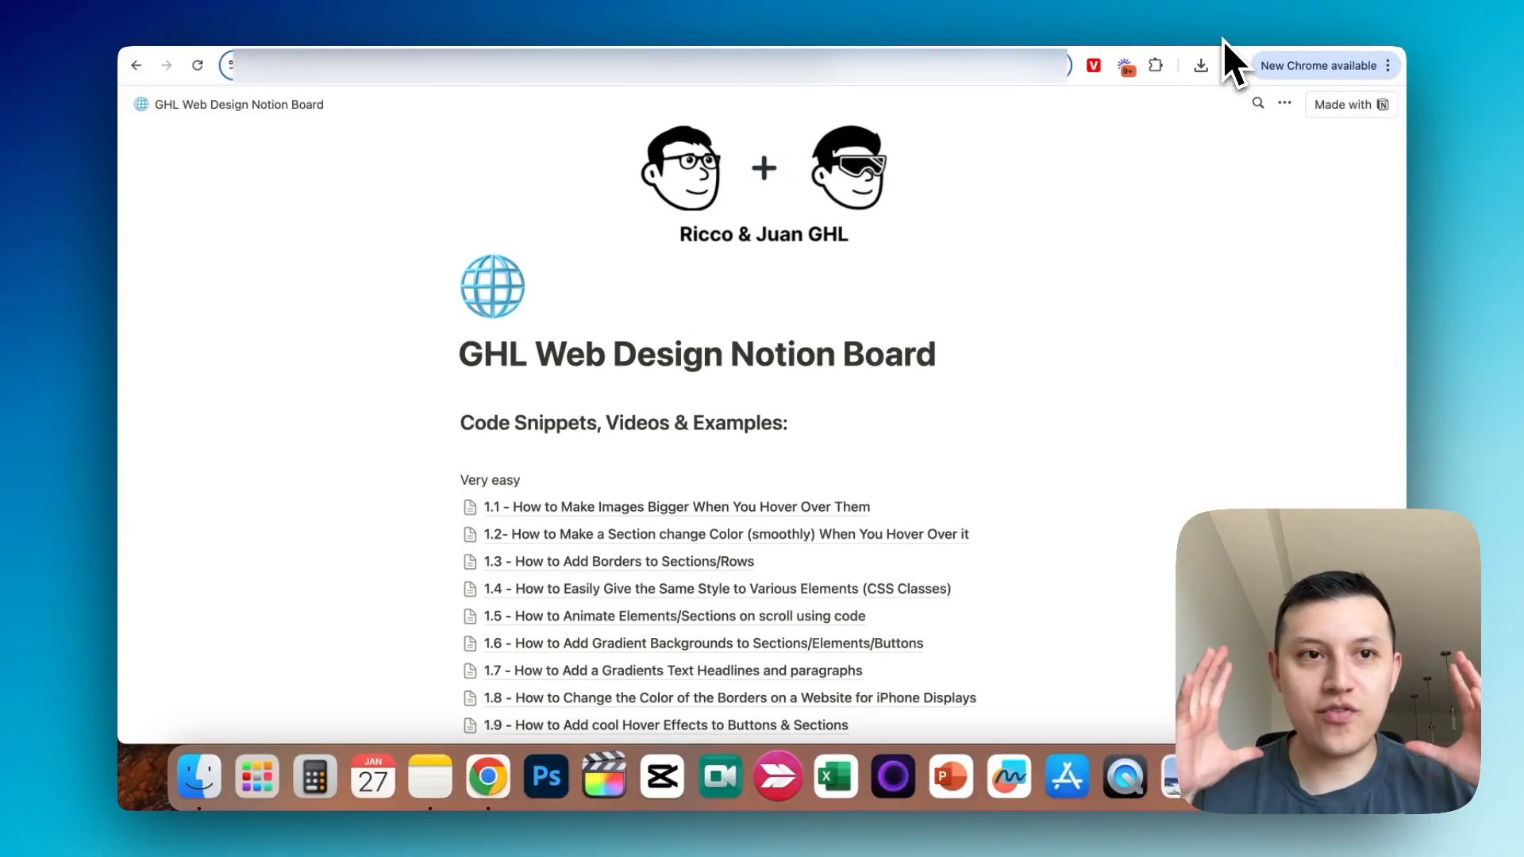
- Copy the image hover-enlarge snippet from the GHL Web Design Notion Board into the page's custom CSS, using class imagestyle1 and scale 1.2
{"action": "scroll", "coordinate": [1157, 153], "scroll_direction": "down", "scroll_amount": 3}
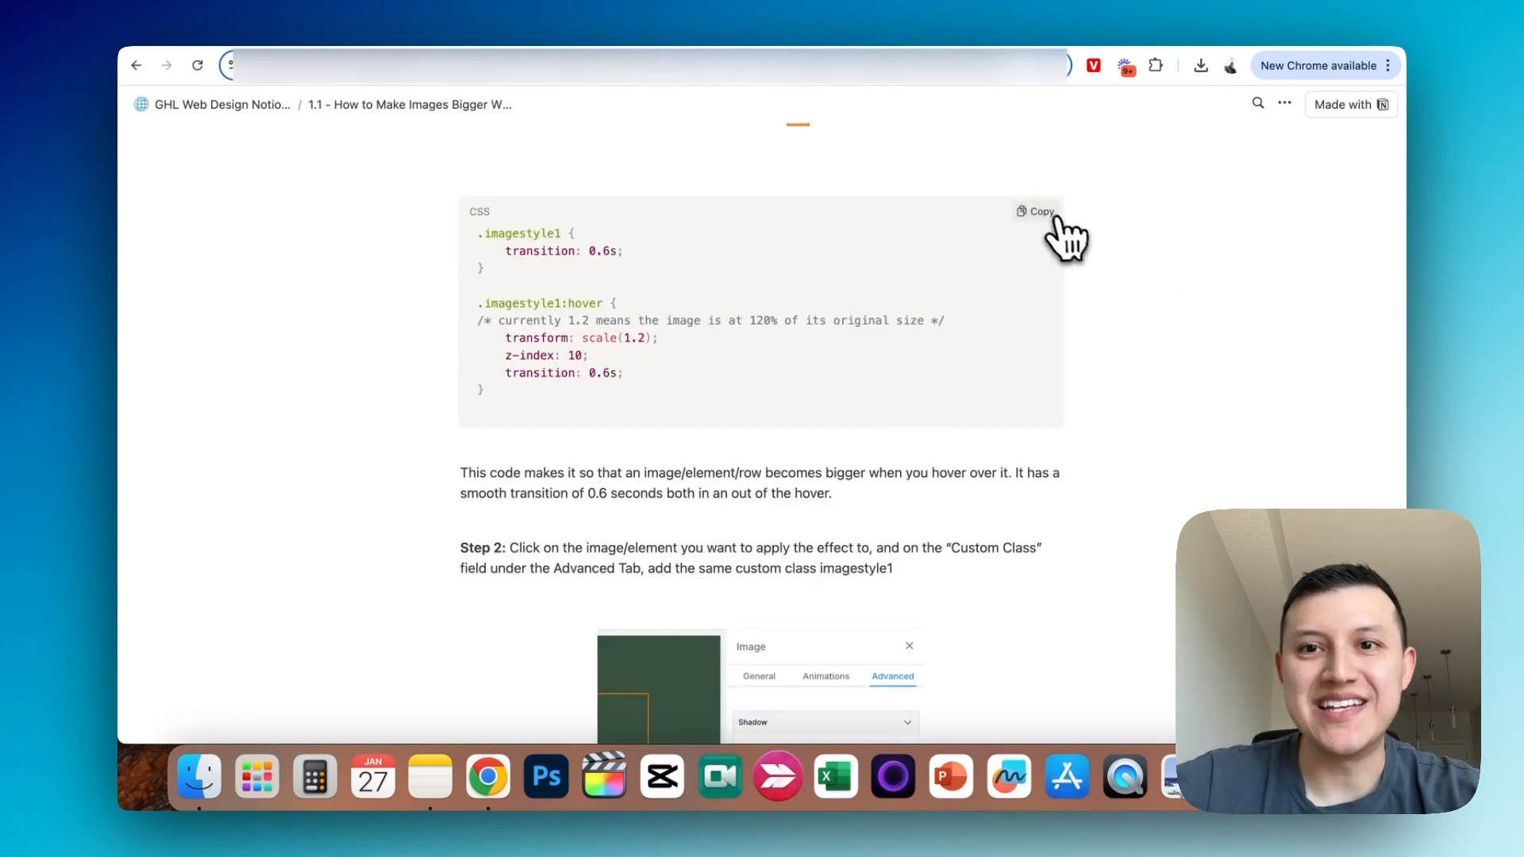
{"action": "left_click", "coordinate": [1042, 212]}
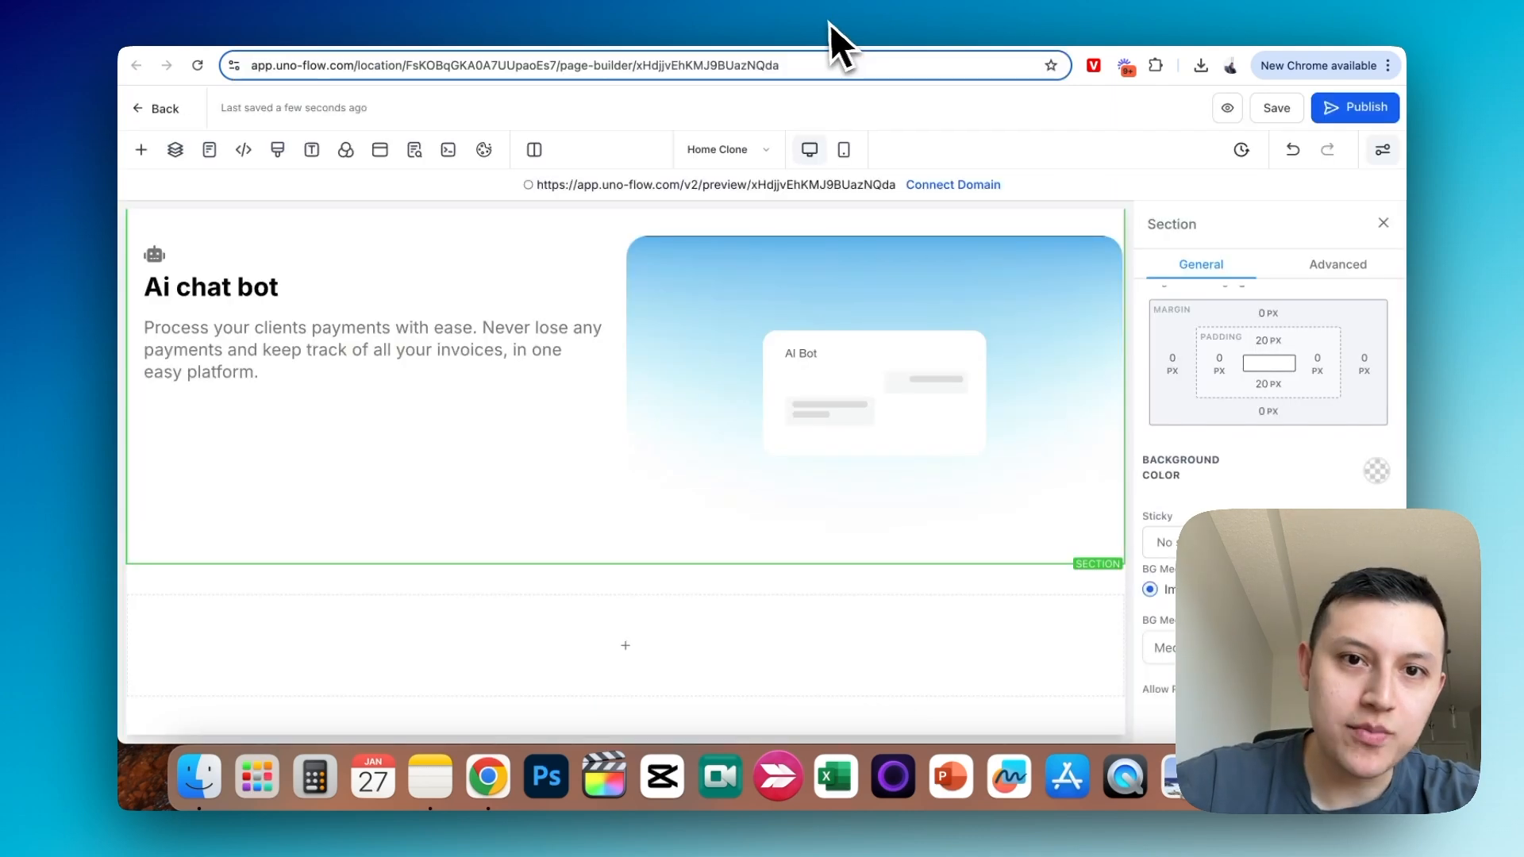
{"action": "left_click", "coordinate": [279, 152]}
{"action": "key", "text": "super+v"}
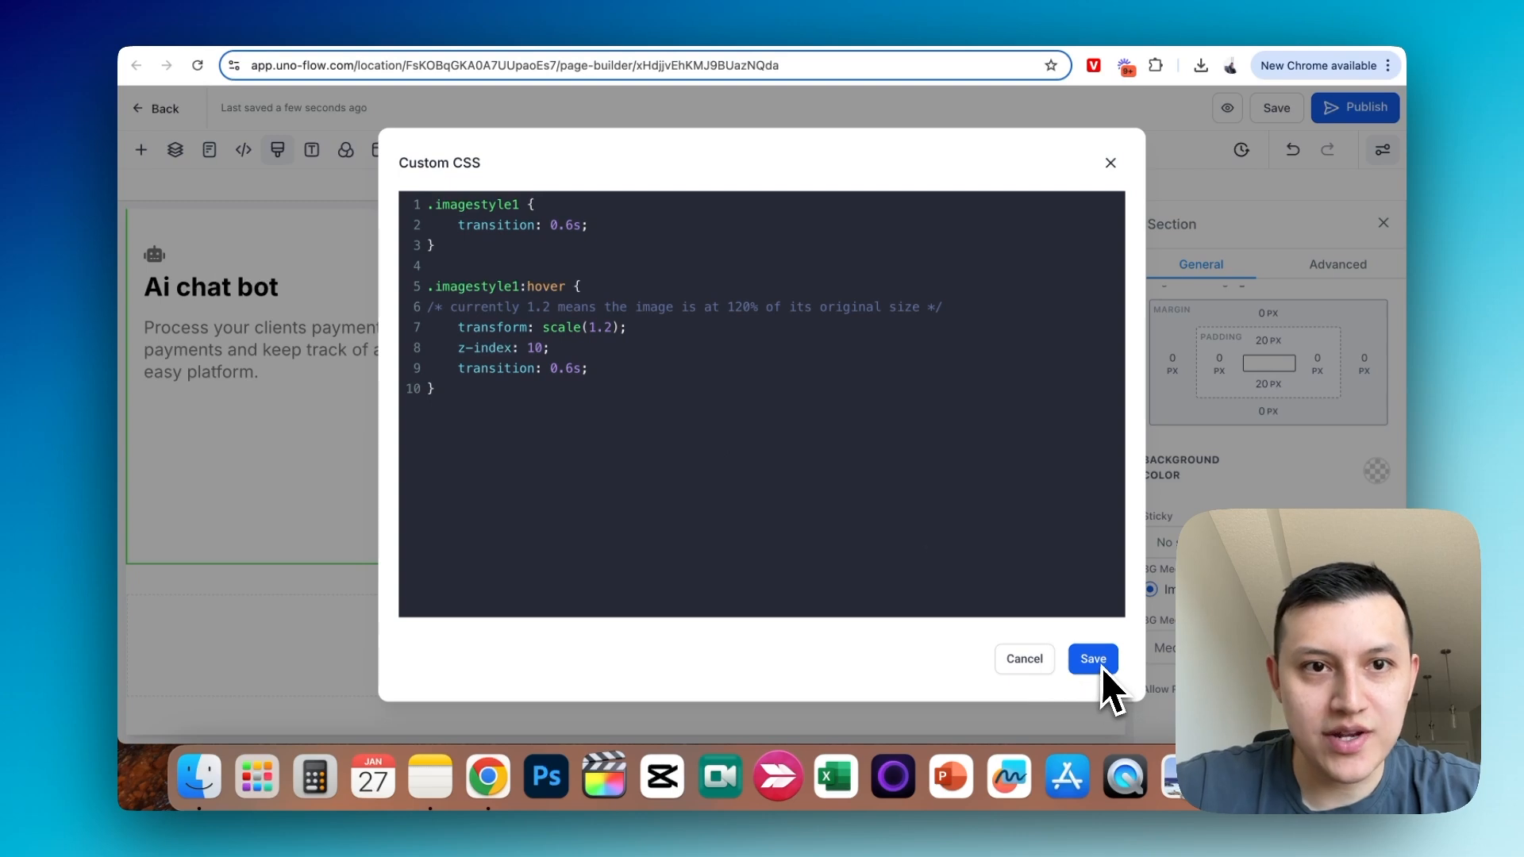
{"action": "double_click", "coordinate": [508, 205]}
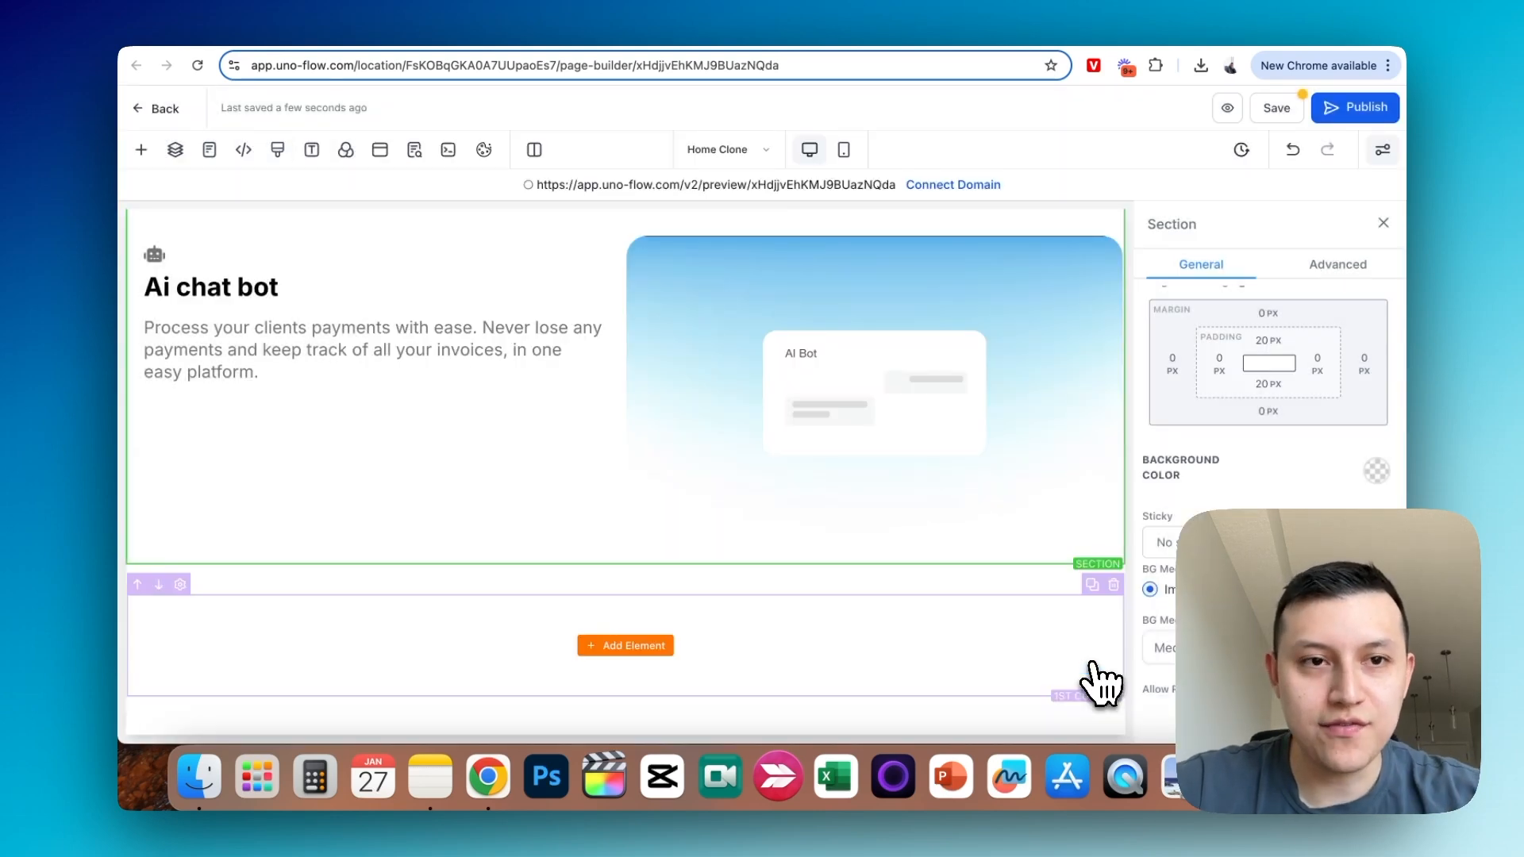
- Add the custom class imagestyle1 to the Payments simplified and Ai chat bot images, and save the page
{"action": "scroll", "coordinate": [810, 453], "scroll_direction": "up", "scroll_amount": 5}
{"action": "left_click", "coordinate": [381, 452]}
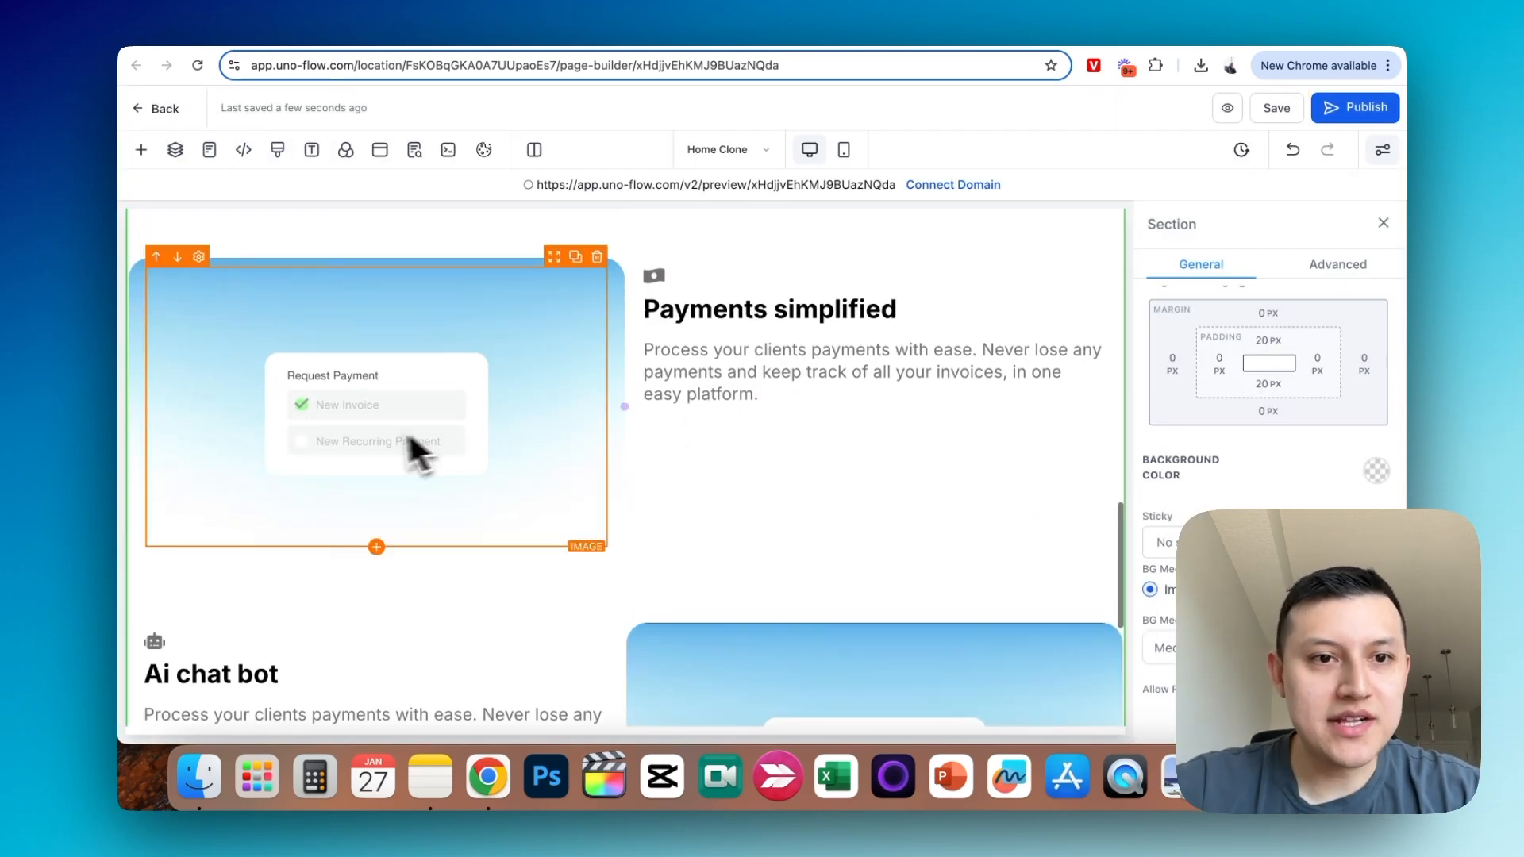
{"action": "left_click", "coordinate": [1366, 266]}
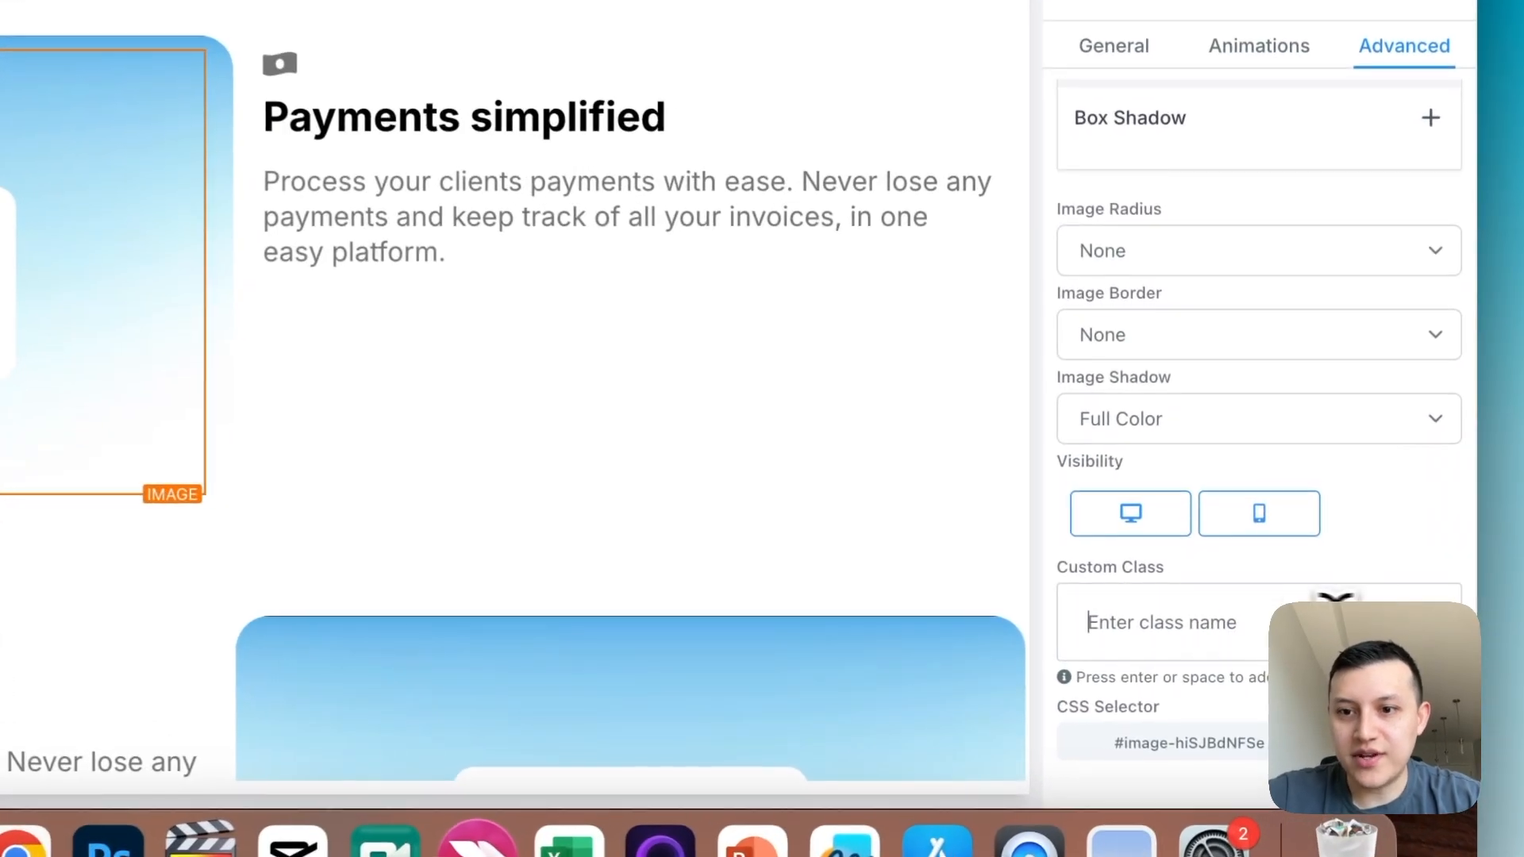
{"action": "type", "text": "imagestyle1"}
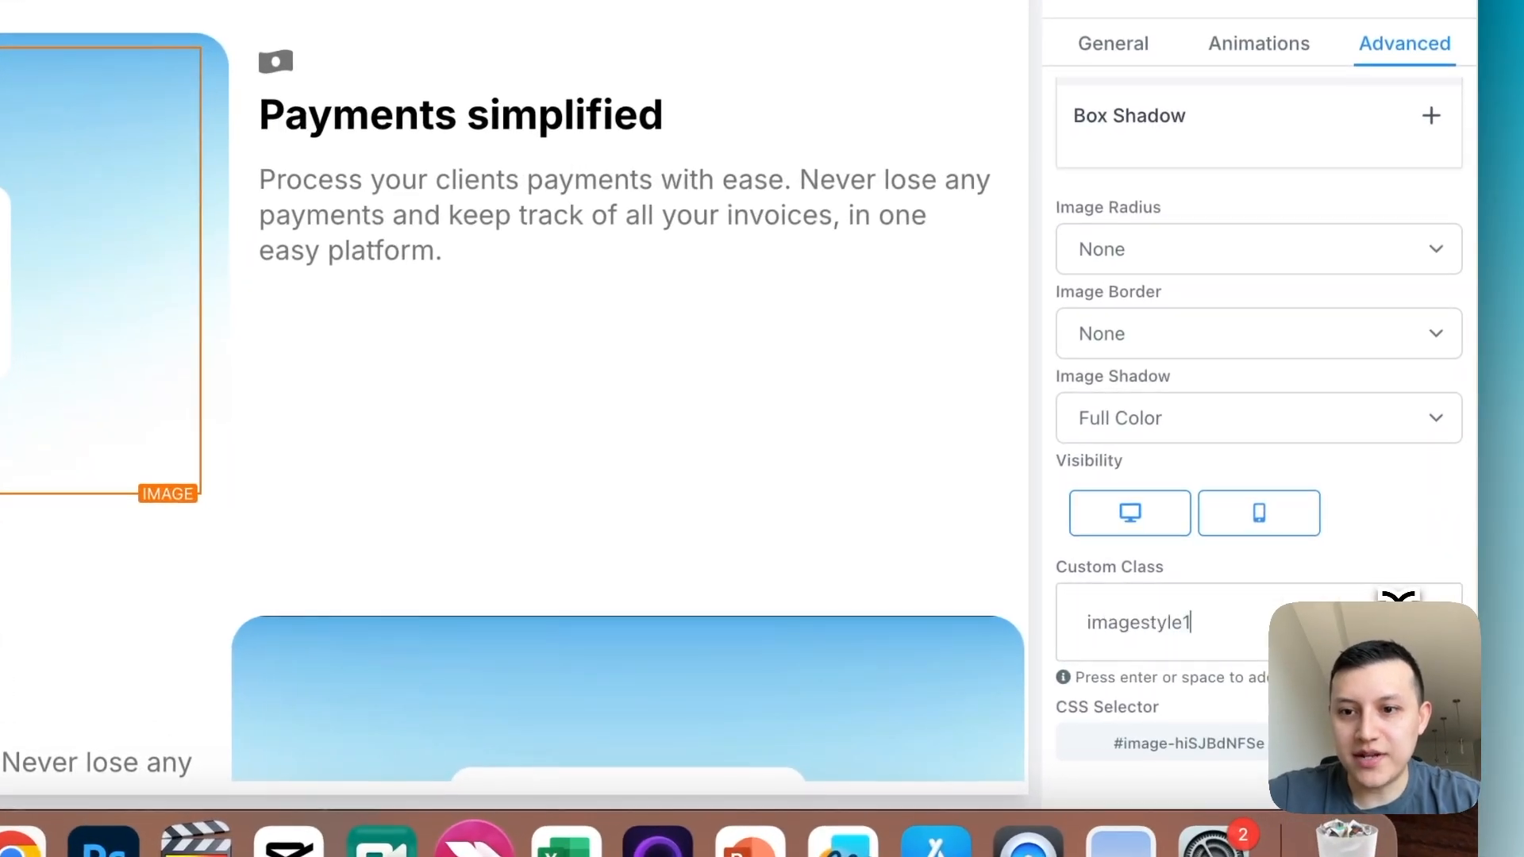
{"action": "key", "text": "Return"}
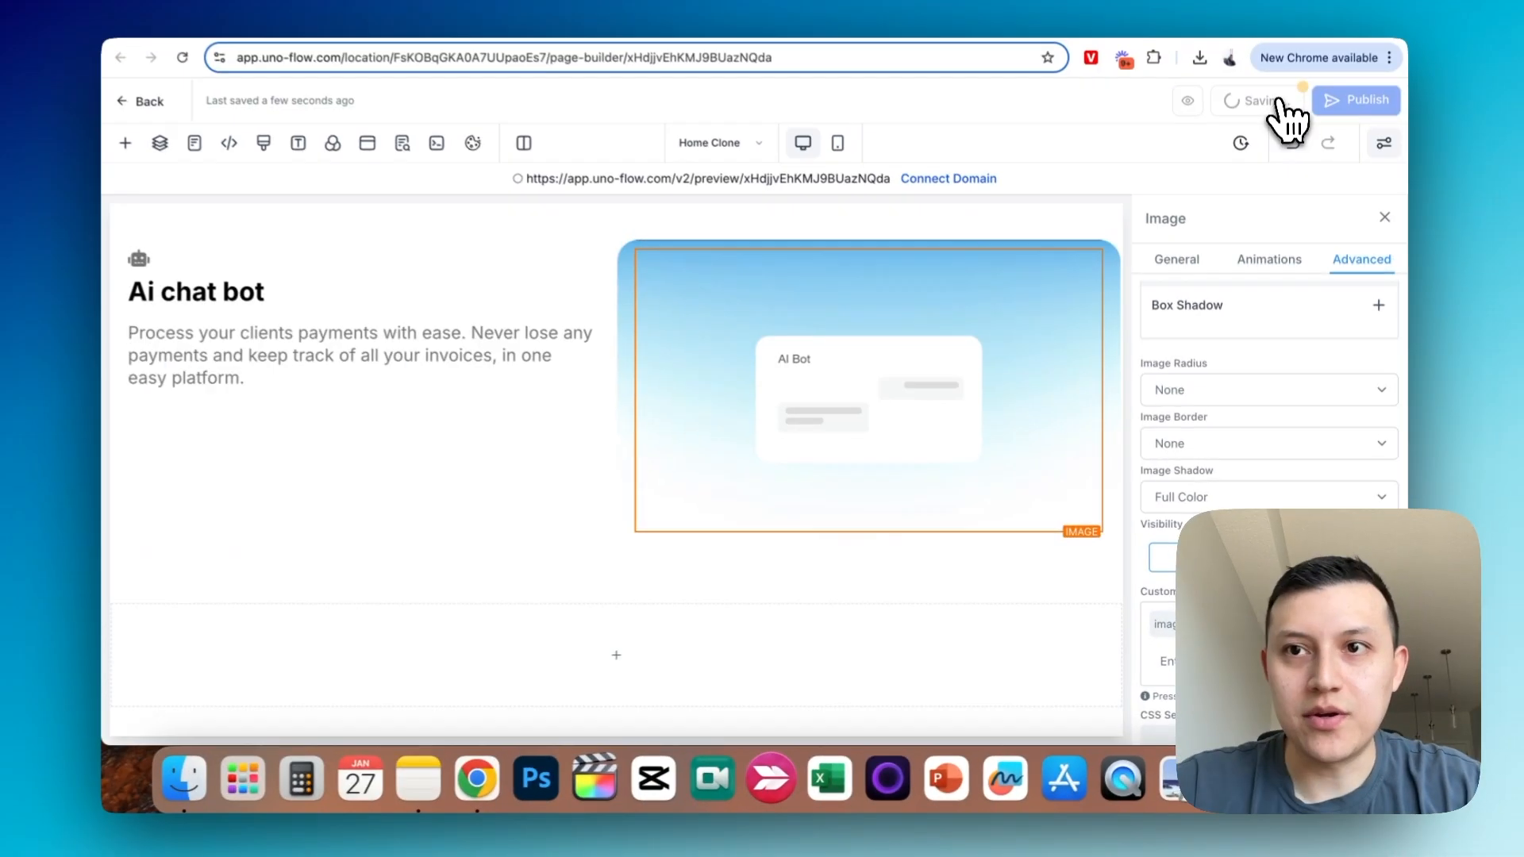
{"action": "left_click", "coordinate": [1286, 109]}
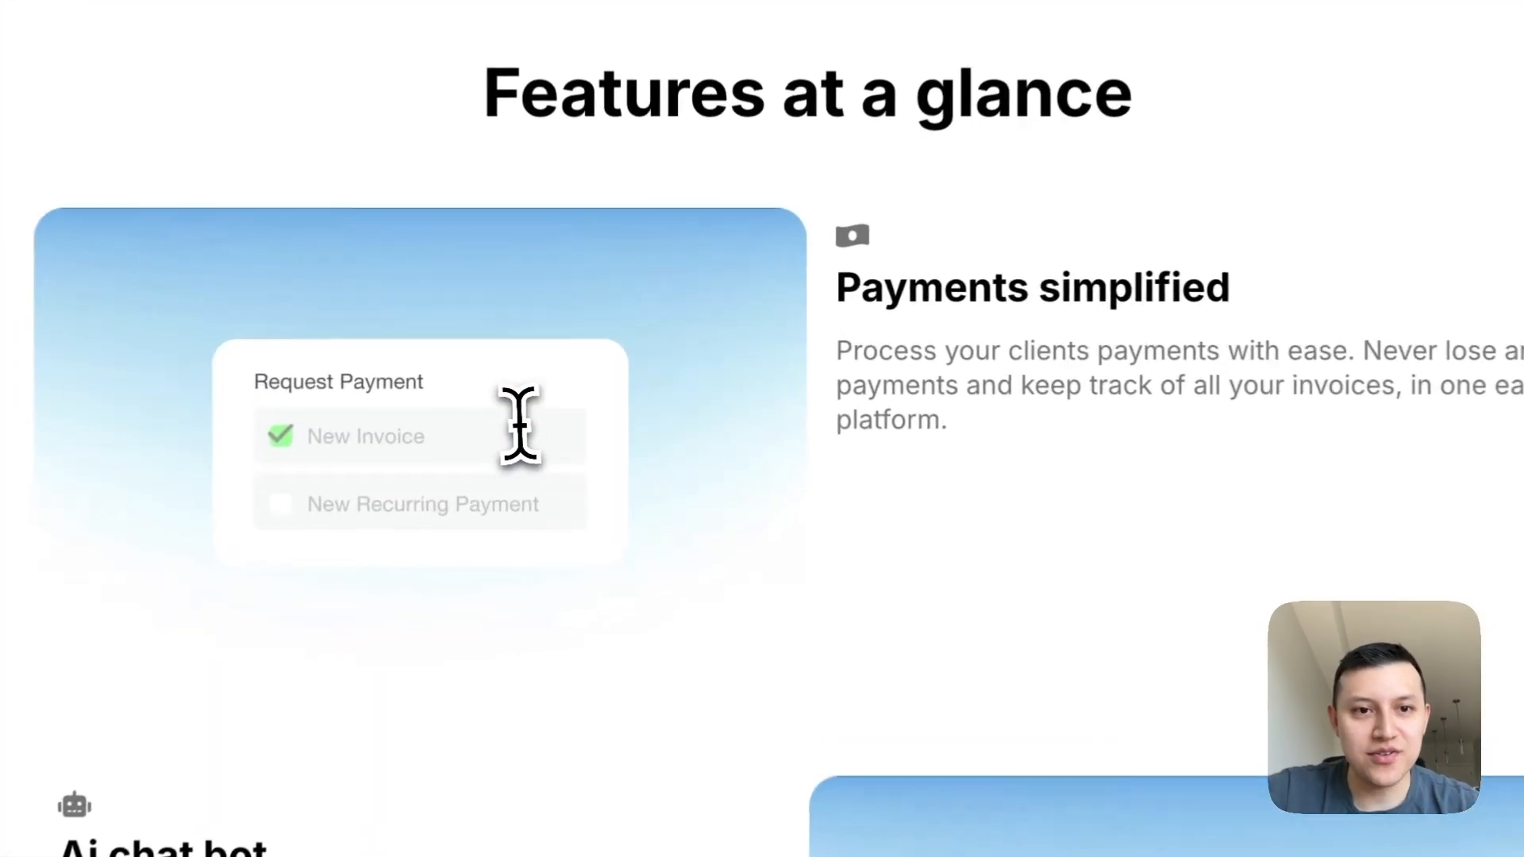
- Check the hover-enlarge effect on both feature images in the page preview
{"action": "scroll", "coordinate": [987, 428], "scroll_direction": "down", "scroll_amount": 3}
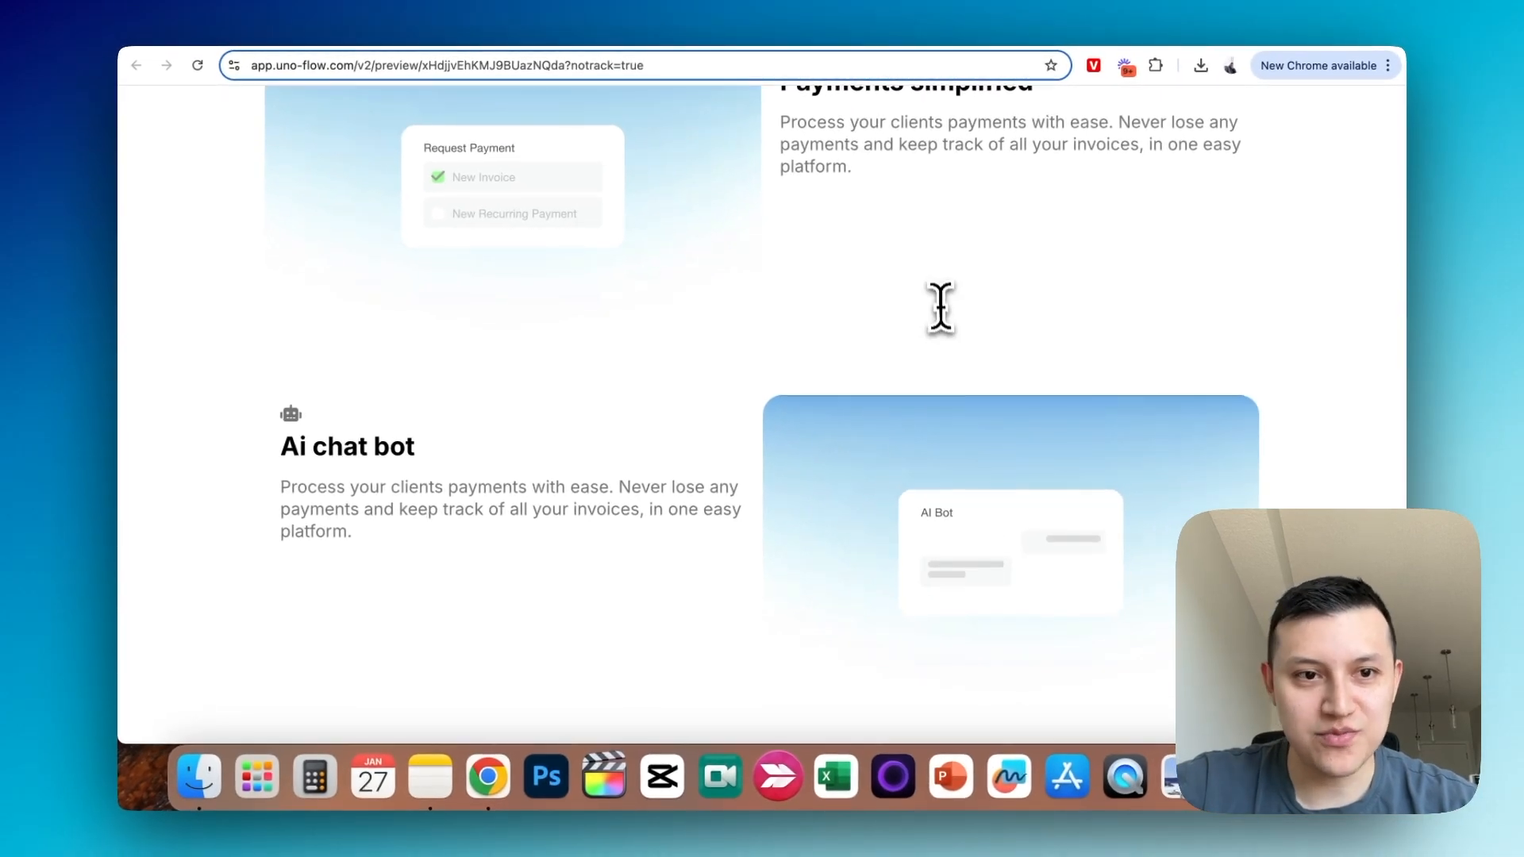
{"action": "scroll", "coordinate": [941, 307], "scroll_direction": "up", "scroll_amount": 1}
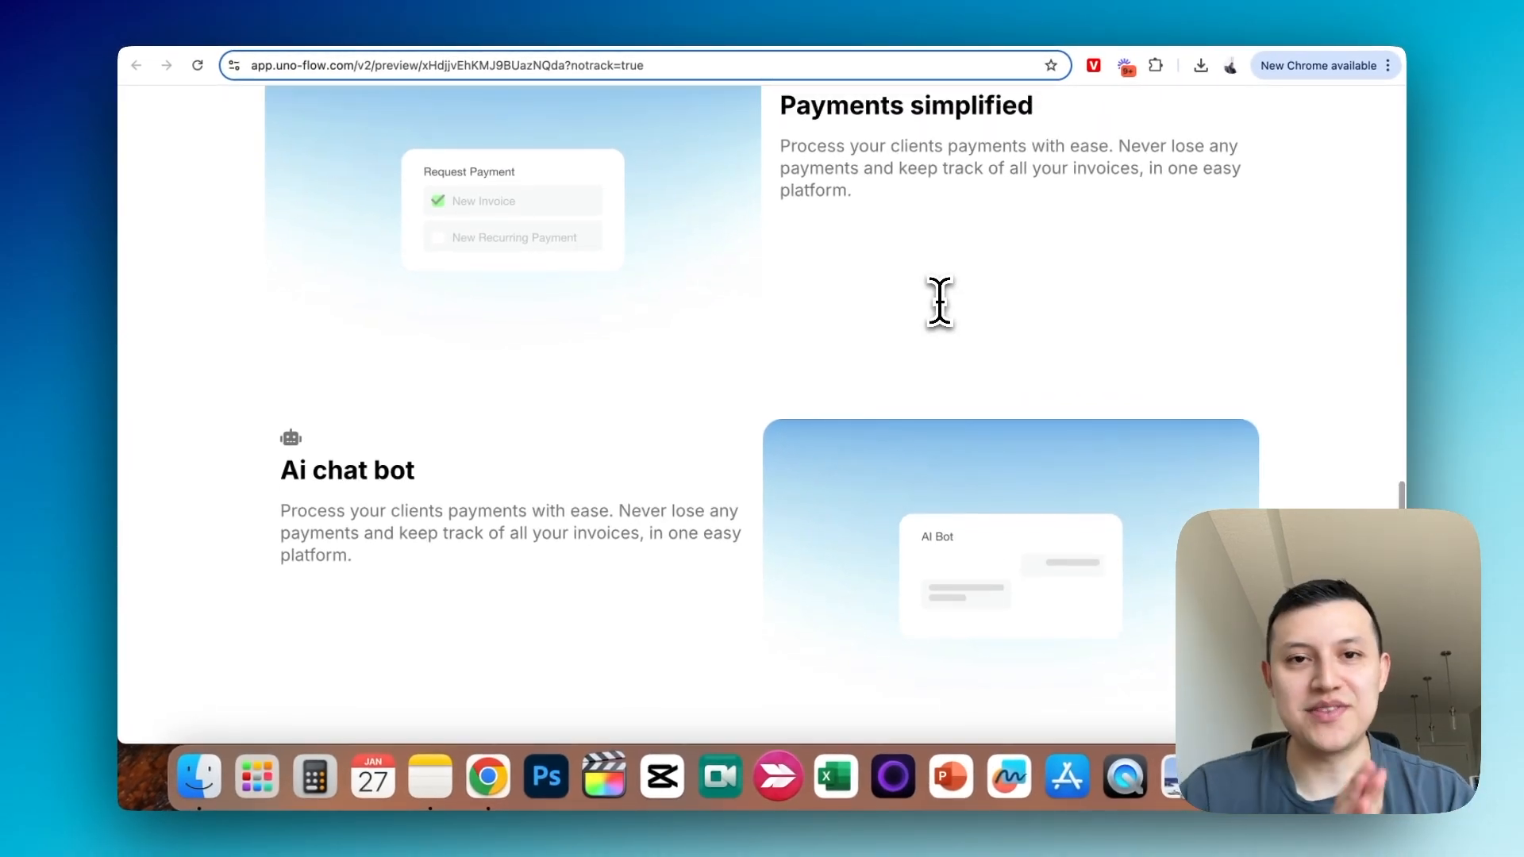
{"action": "scroll", "coordinate": [939, 301], "scroll_direction": "up", "scroll_amount": 3}
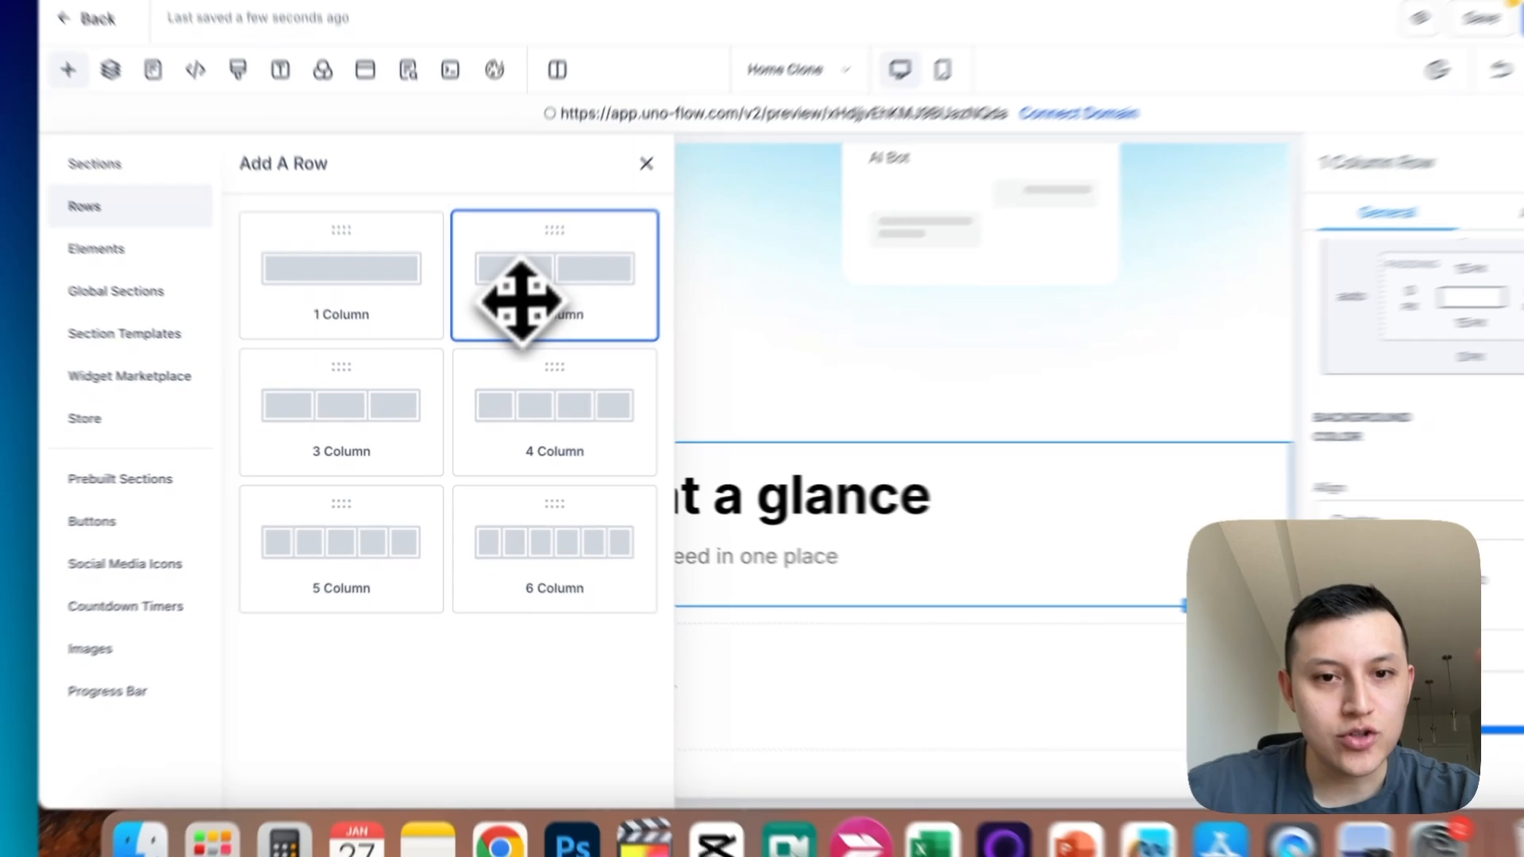
- Give the first column of the new "Features at a glance" section a full border with a 25px border radius
{"action": "left_click", "coordinate": [522, 302]}
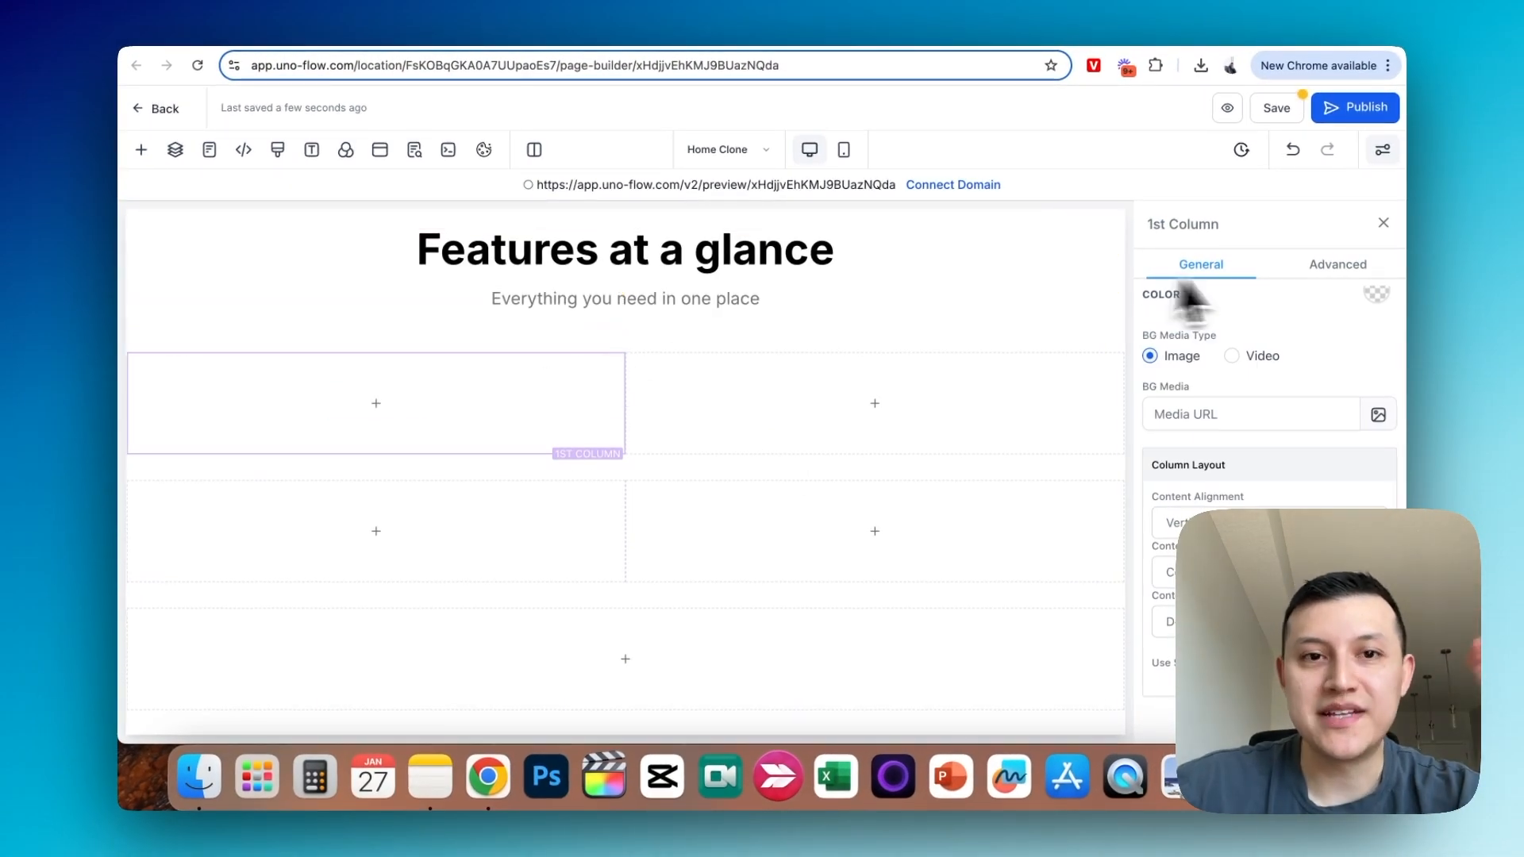
{"action": "left_click", "coordinate": [1340, 267]}
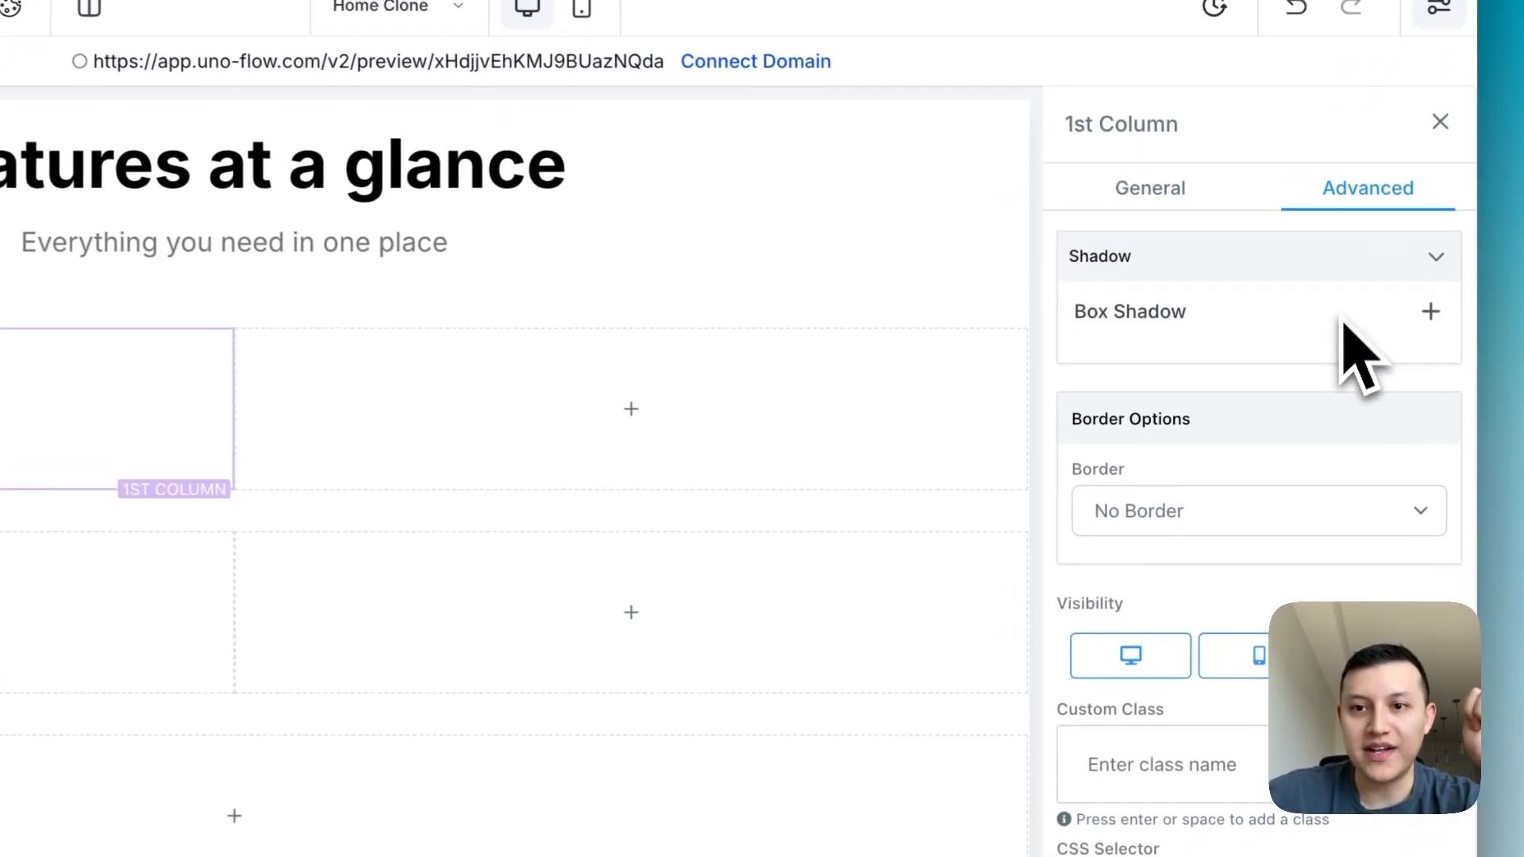
{"action": "left_click", "coordinate": [1419, 512]}
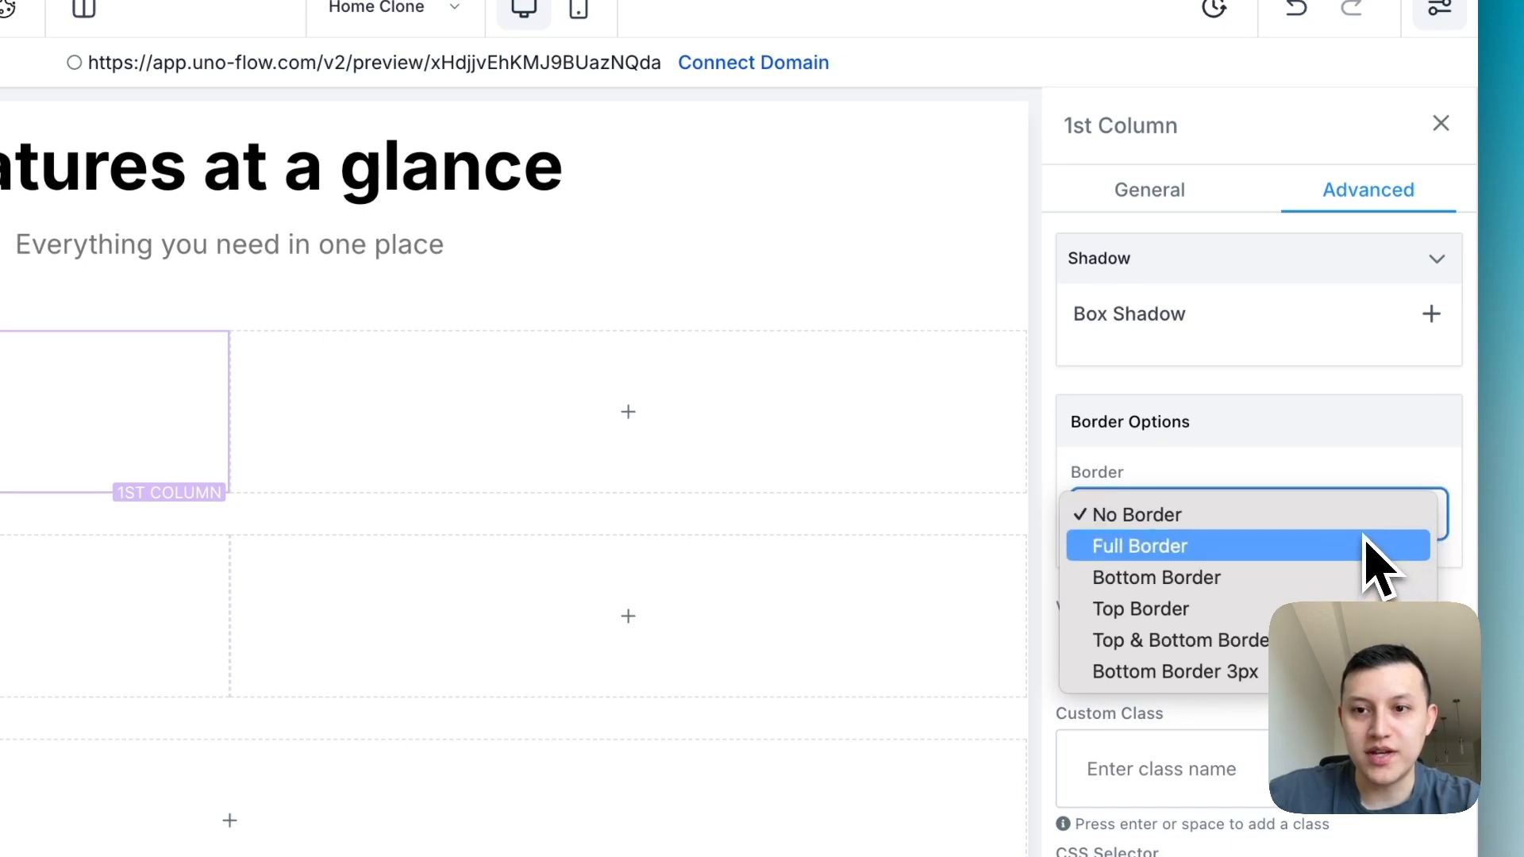
{"action": "left_click", "coordinate": [1367, 547]}
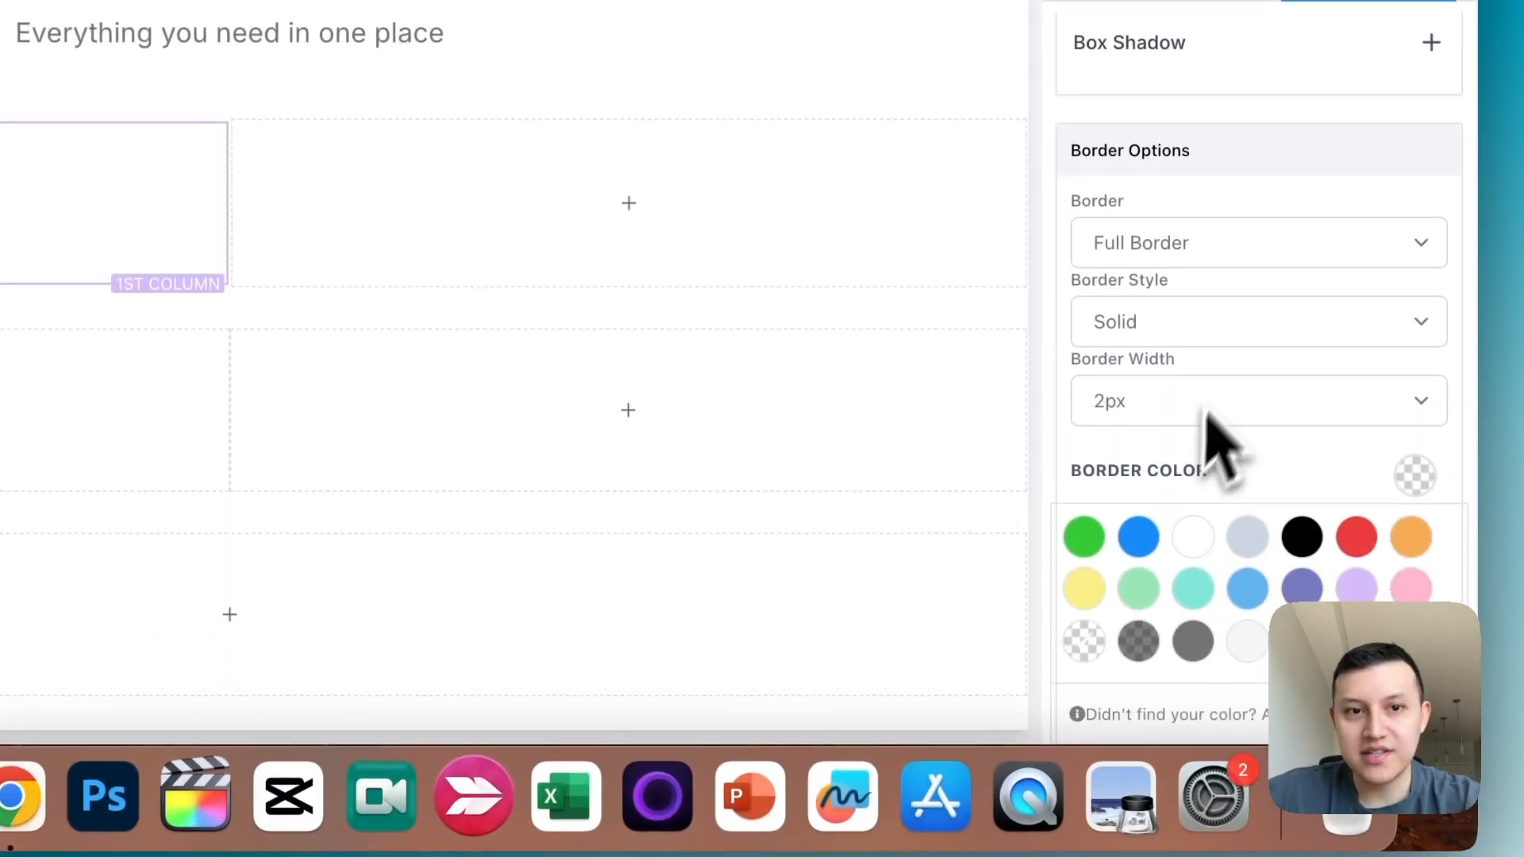
{"action": "scroll", "coordinate": [1215, 413], "scroll_direction": "down", "scroll_amount": 5}
{"action": "left_click", "coordinate": [1187, 478]}
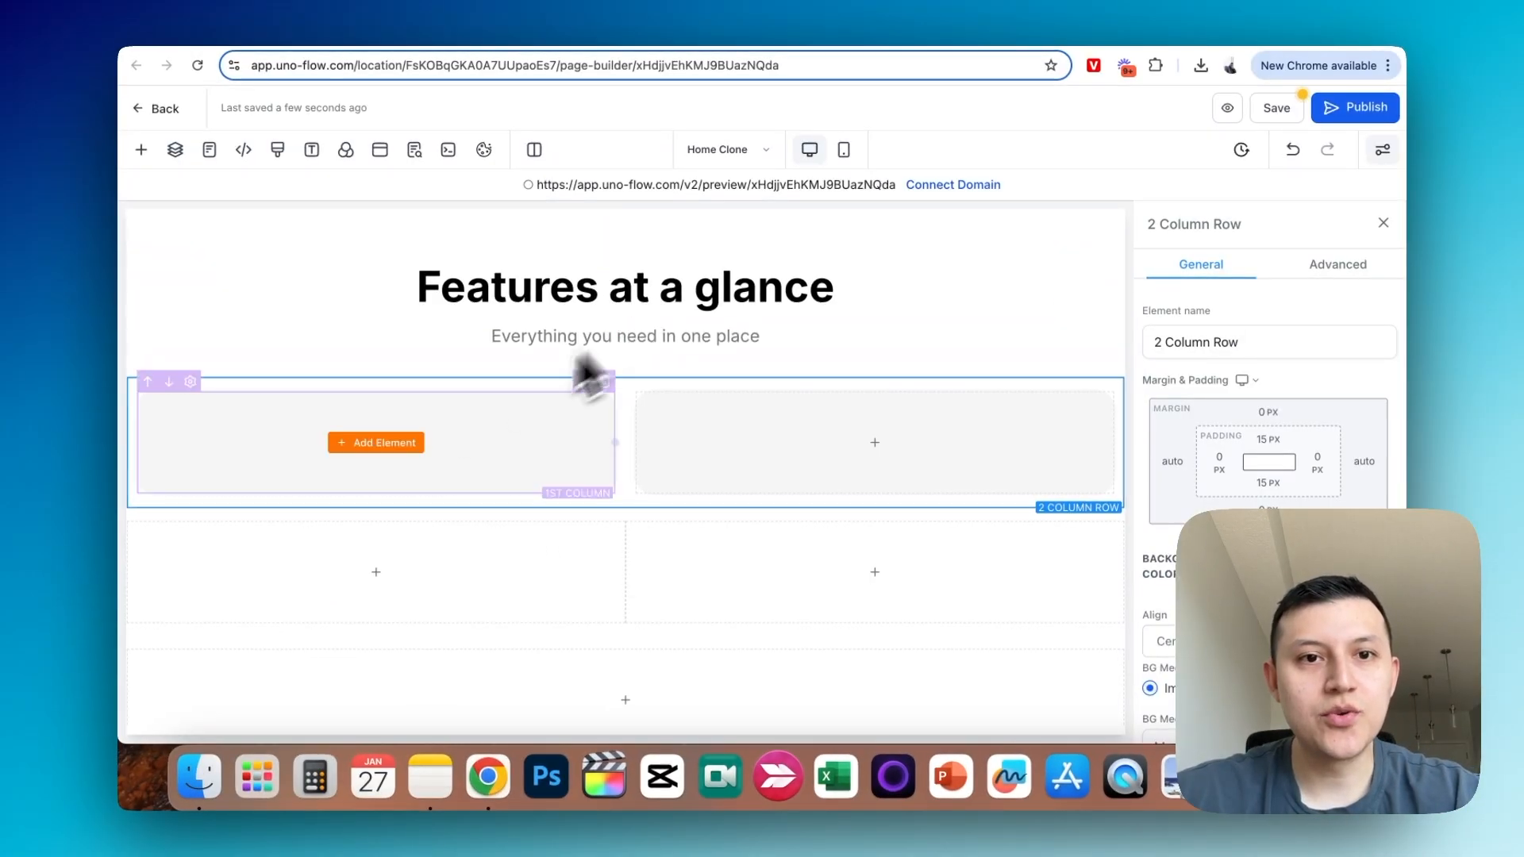
- Place the "Ai chat bot" headline from the row above inside the first grey column of the new features section
{"action": "scroll", "coordinate": [468, 445], "scroll_direction": "up", "scroll_amount": 5}
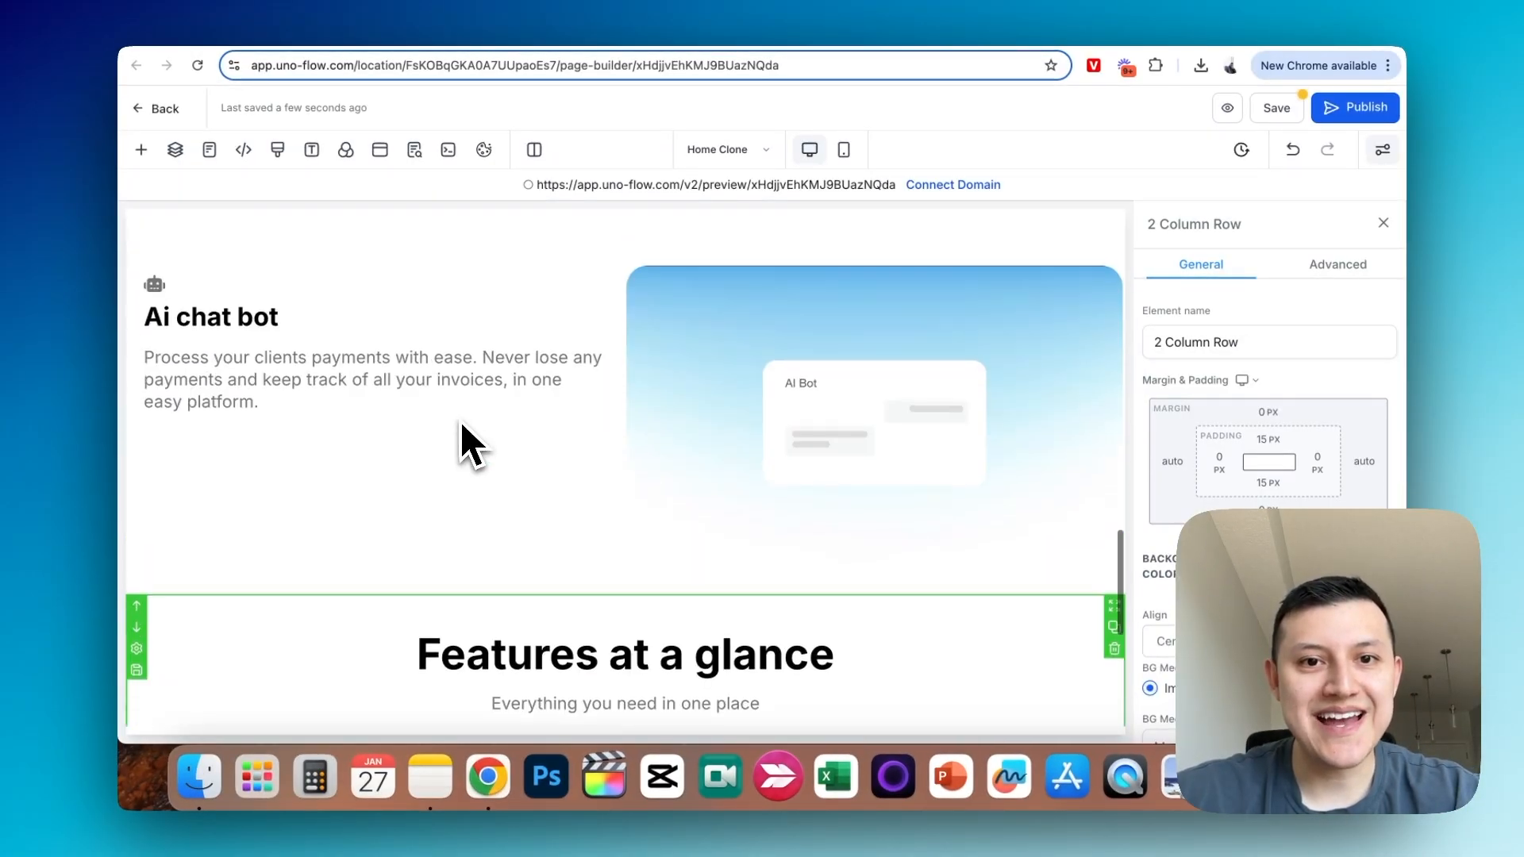
{"action": "scroll", "coordinate": [461, 429], "scroll_direction": "up", "scroll_amount": 3}
{"action": "scroll", "coordinate": [460, 425], "scroll_direction": "down", "scroll_amount": 2}
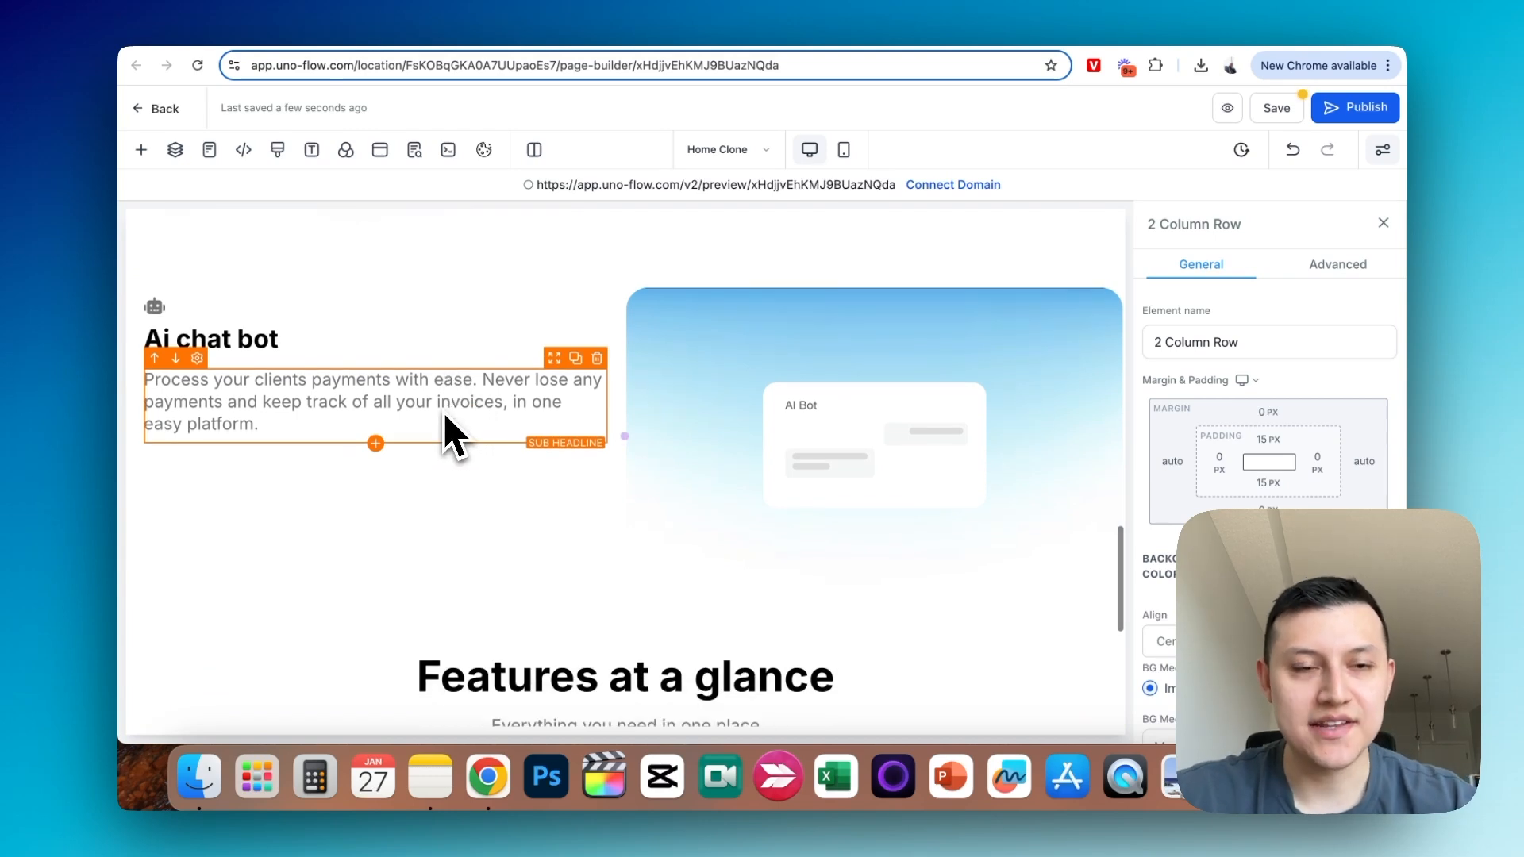
{"action": "scroll", "coordinate": [443, 413], "scroll_direction": "down", "scroll_amount": 4}
{"action": "scroll", "coordinate": [444, 412], "scroll_direction": "up", "scroll_amount": 2}
{"action": "left_click_drag", "start_coordinate": [476, 258], "coordinate": [526, 703]}
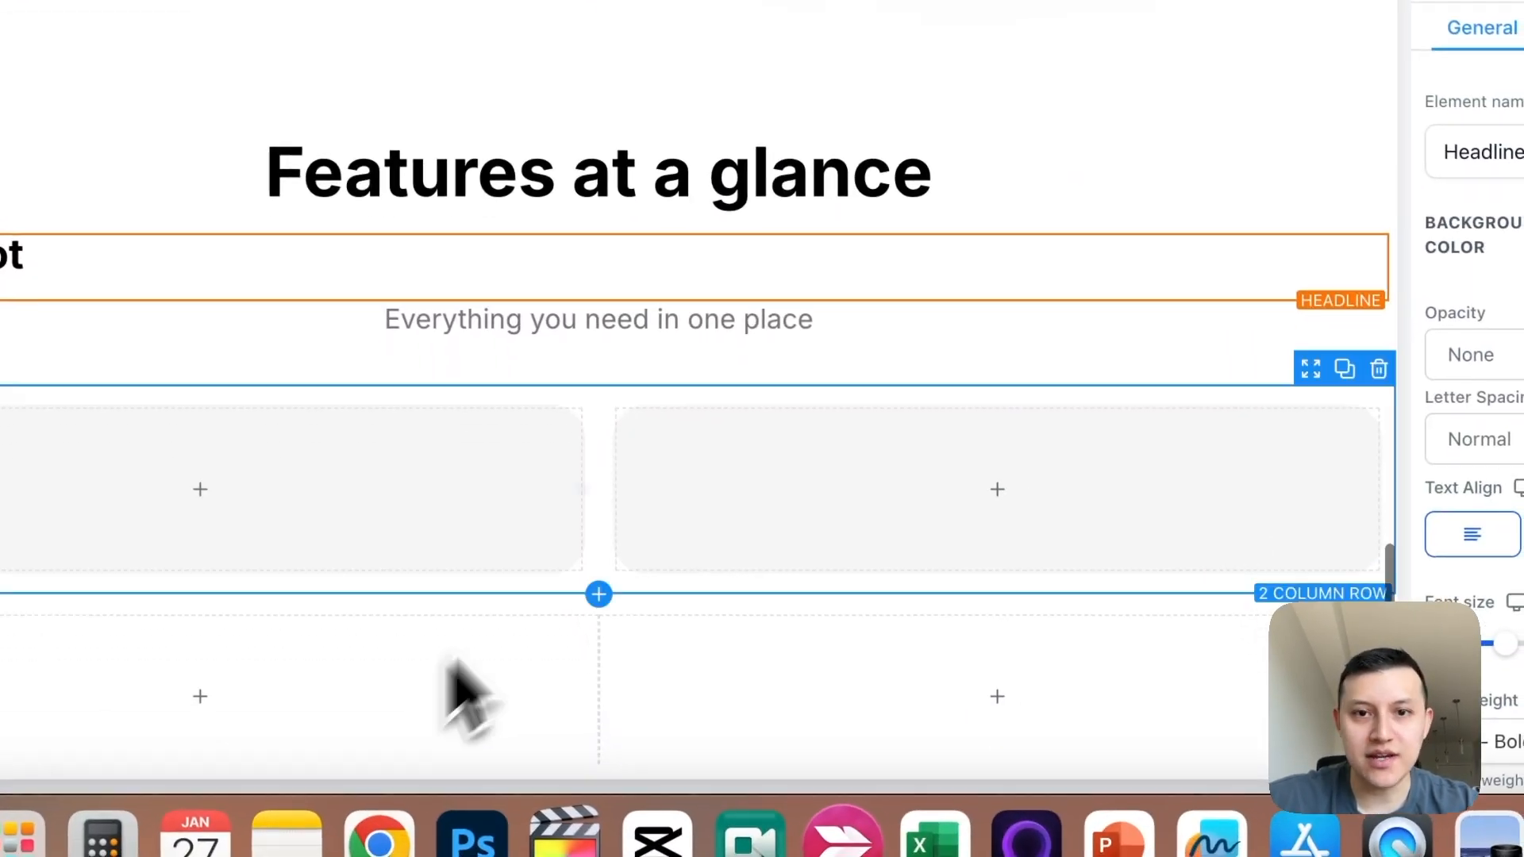
{"action": "left_click_drag", "start_coordinate": [1304, 217], "coordinate": [258, 421]}
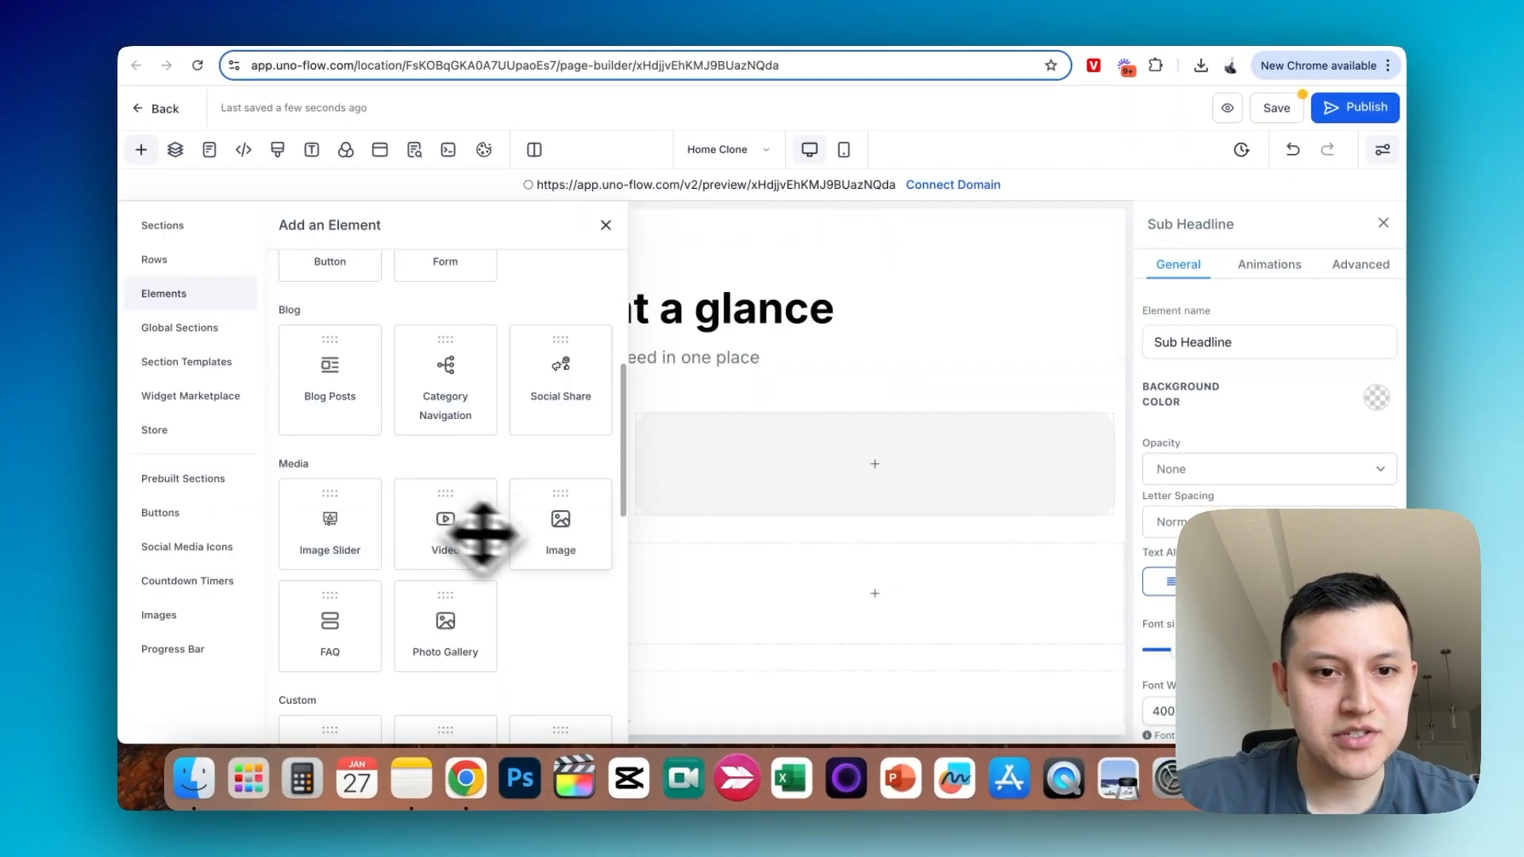
- Replace the Ai chat bot card's image with the plain AI Bot picture, reduce its width and align it left
{"action": "left_click", "coordinate": [572, 544]}
{"action": "scroll", "coordinate": [573, 546], "scroll_direction": "down", "scroll_amount": 3}
{"action": "scroll", "coordinate": [1271, 444], "scroll_direction": "down", "scroll_amount": 5}
{"action": "left_click", "coordinate": [1363, 442]}
{"action": "scroll", "coordinate": [729, 474], "scroll_direction": "up", "scroll_amount": 2}
{"action": "left_click", "coordinate": [717, 500]}
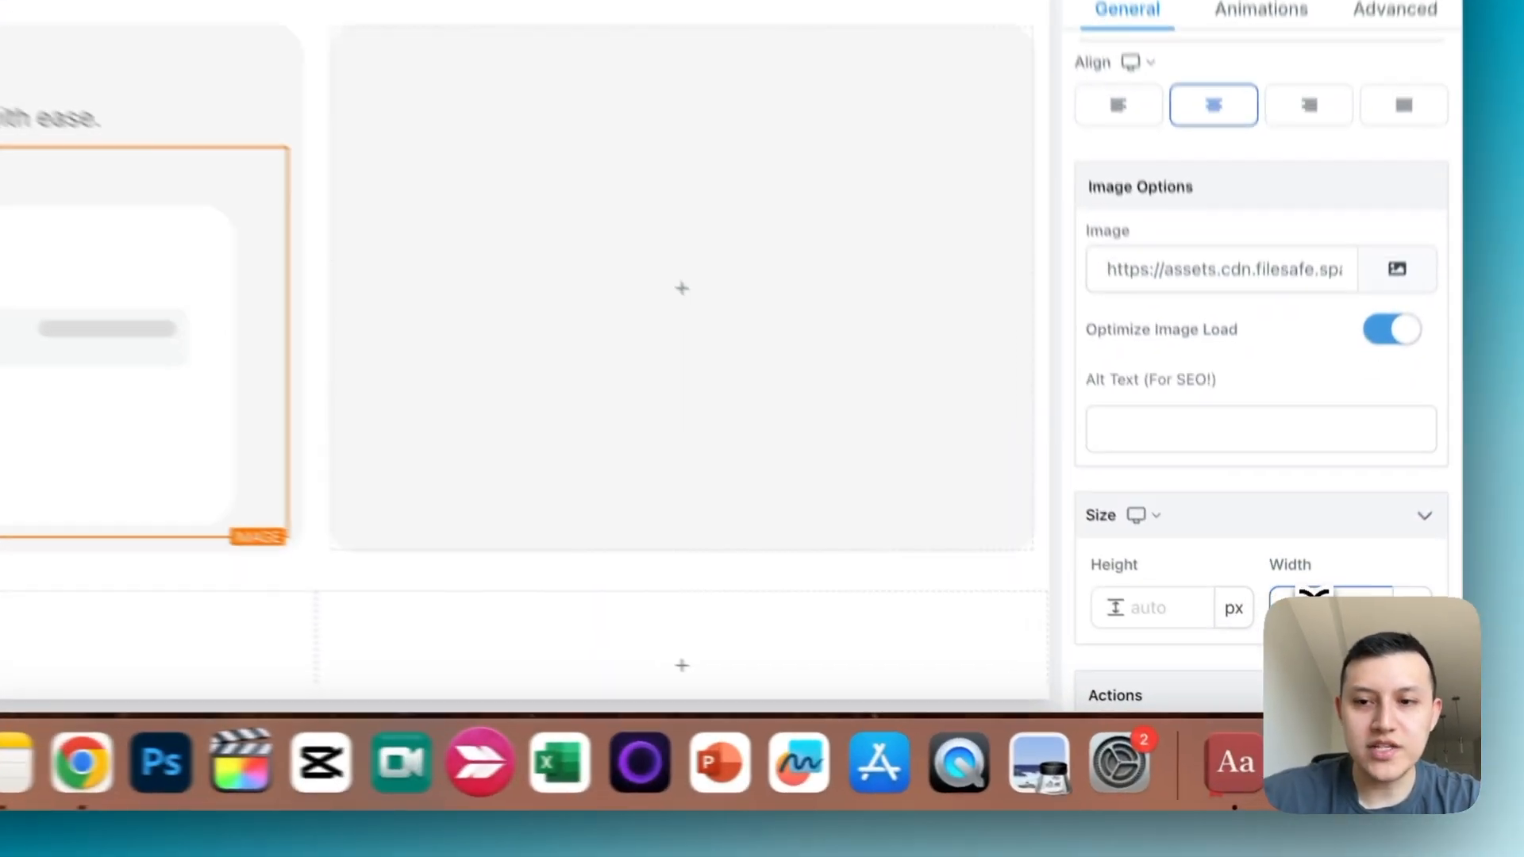
{"action": "double_click", "coordinate": [1305, 670]}
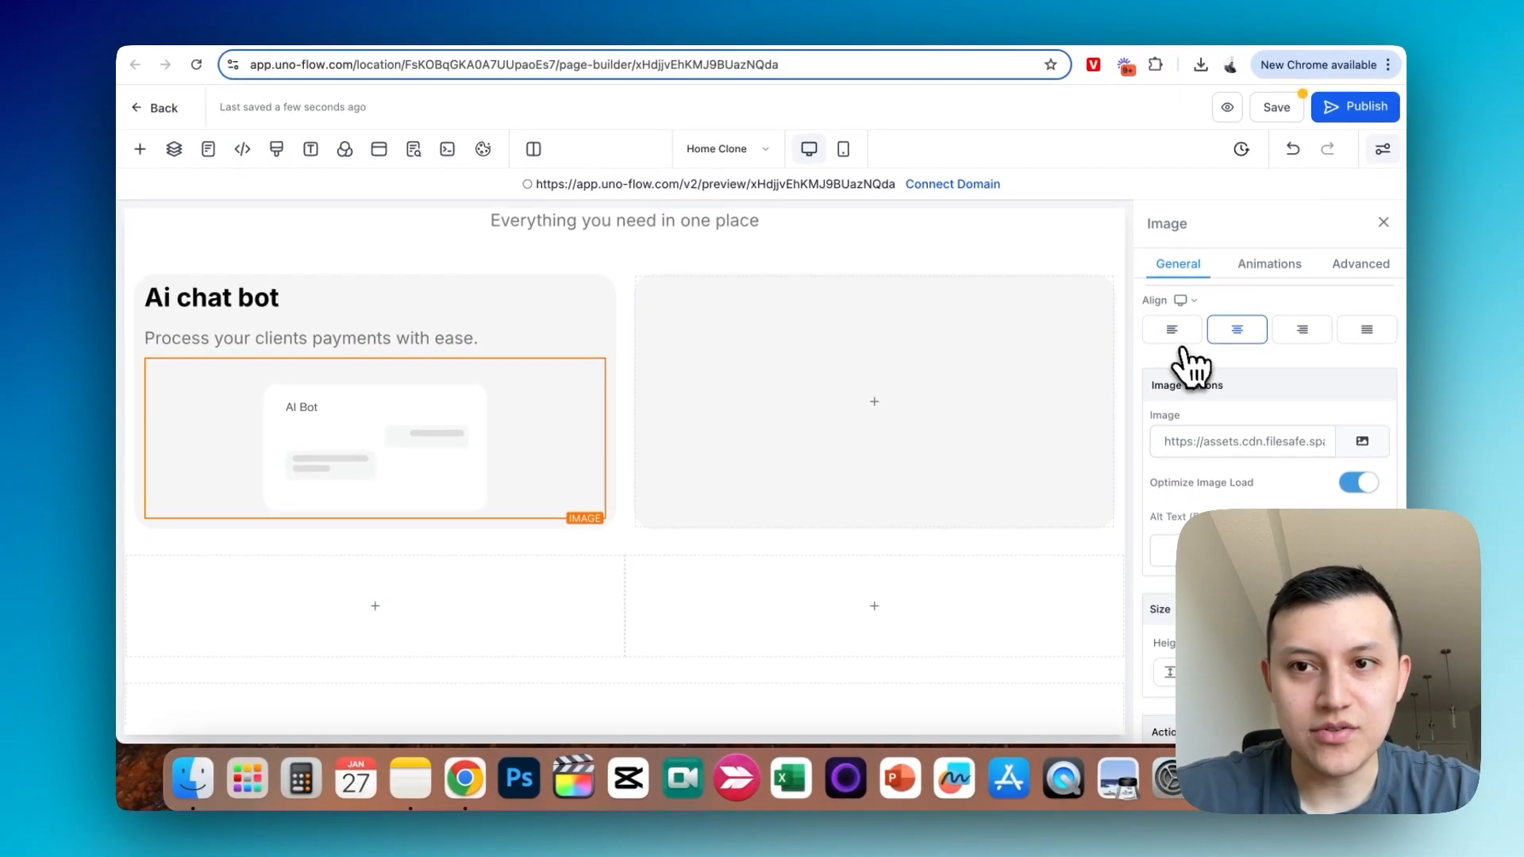
{"action": "left_click", "coordinate": [1187, 325]}
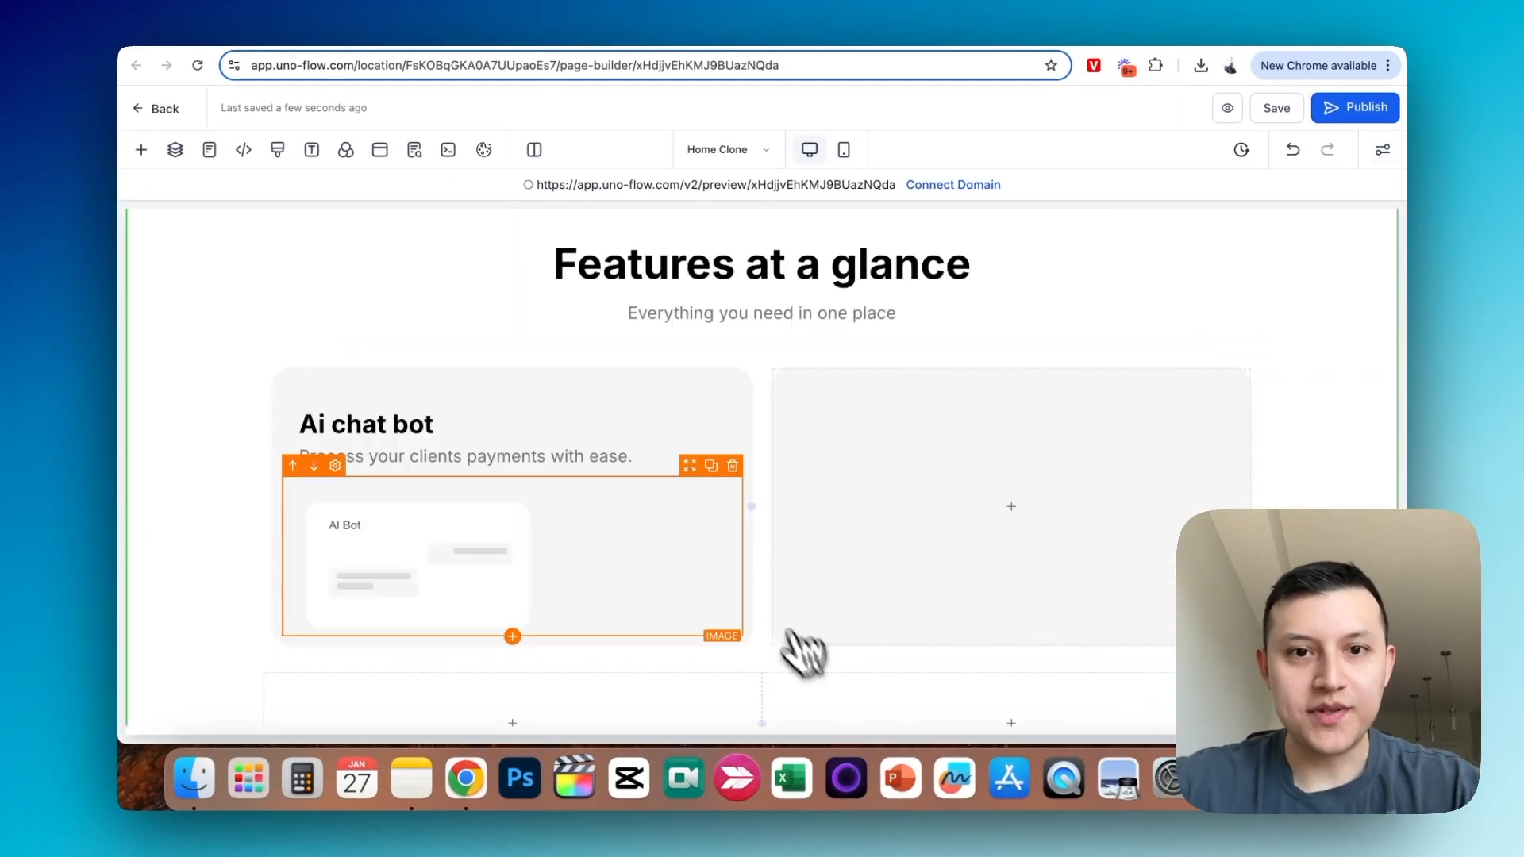
- Narrow the Ai chat bot column so that the empty column beside it takes up more of the row
{"action": "left_click_drag", "start_coordinate": [754, 512], "coordinate": [651, 507]}
{"action": "left_click", "coordinate": [832, 441]}
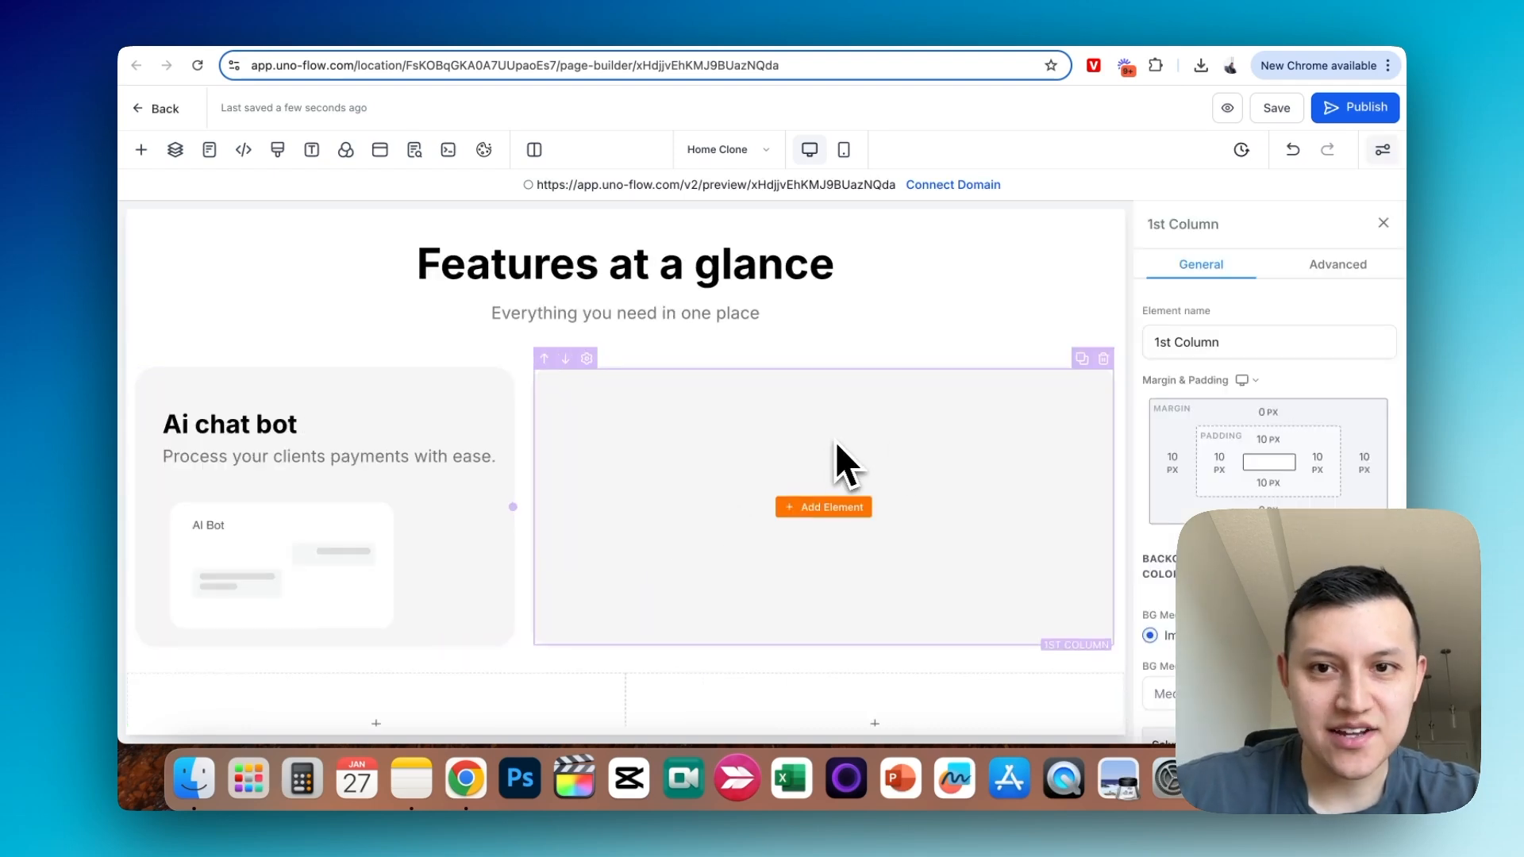
{"action": "left_click", "coordinate": [1383, 224]}
{"action": "left_click", "coordinate": [832, 497]}
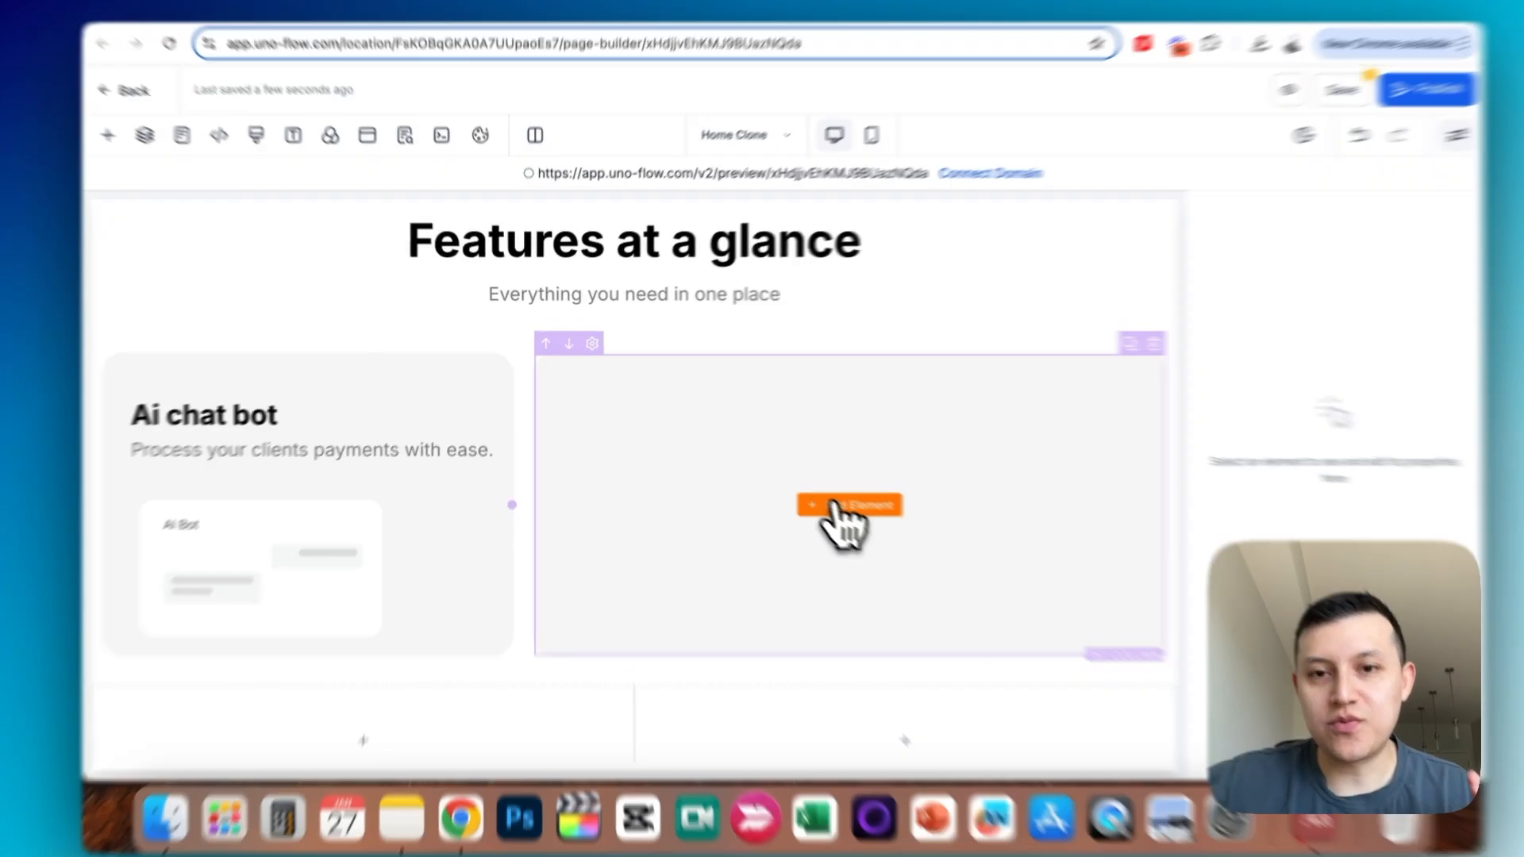
{"action": "left_click", "coordinate": [653, 171]}
- Duplicate the AI Bot image into the wider second column, centre it and set its width to 500 px
{"action": "mouse_move", "coordinate": [354, 526]}
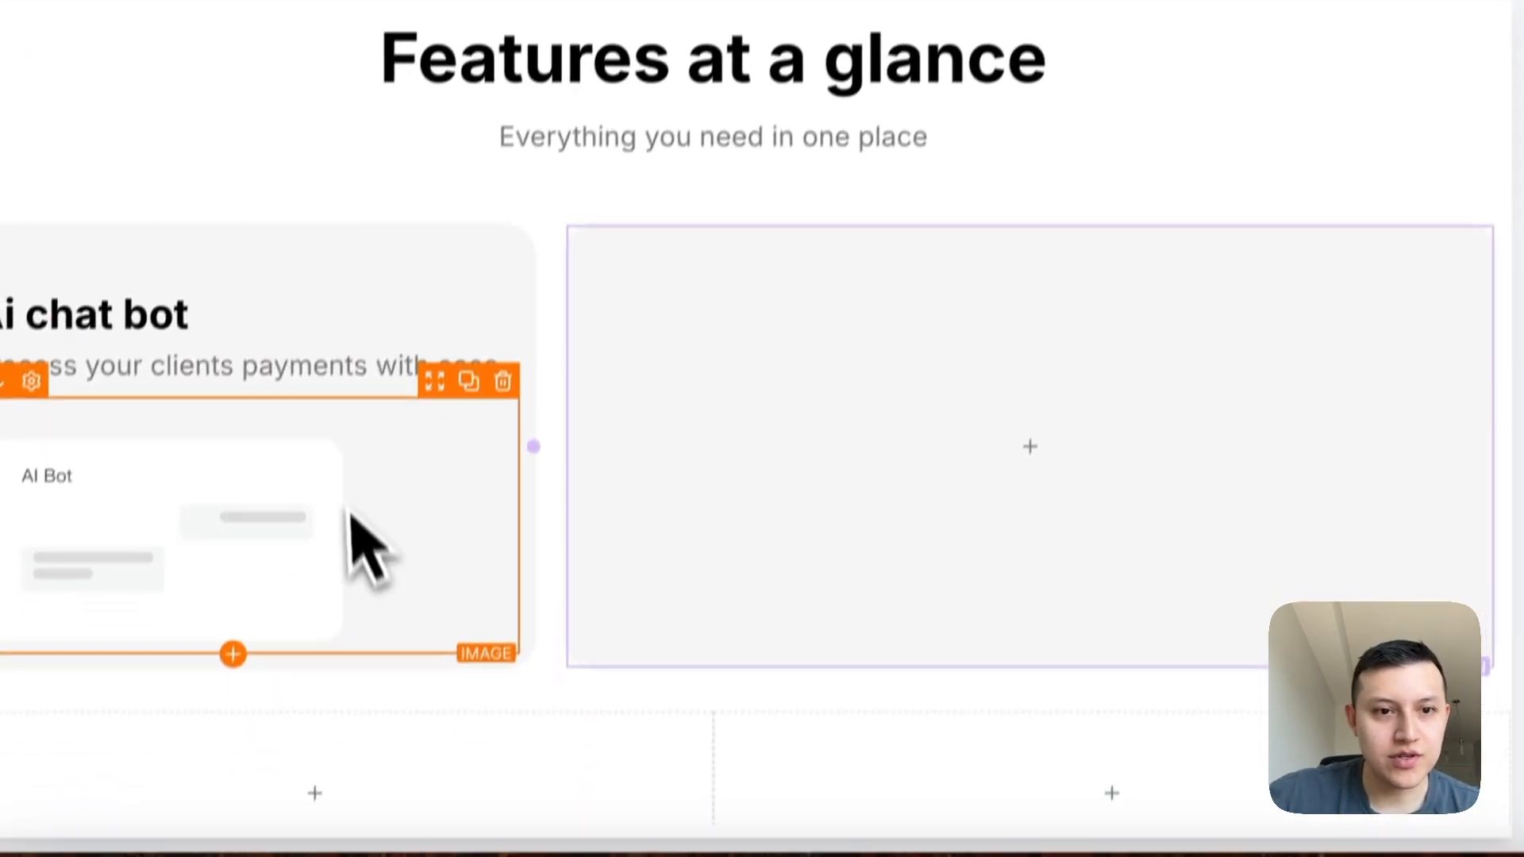
{"action": "left_click", "coordinate": [474, 350]}
{"action": "left_click_drag", "start_coordinate": [428, 394], "coordinate": [1089, 371]}
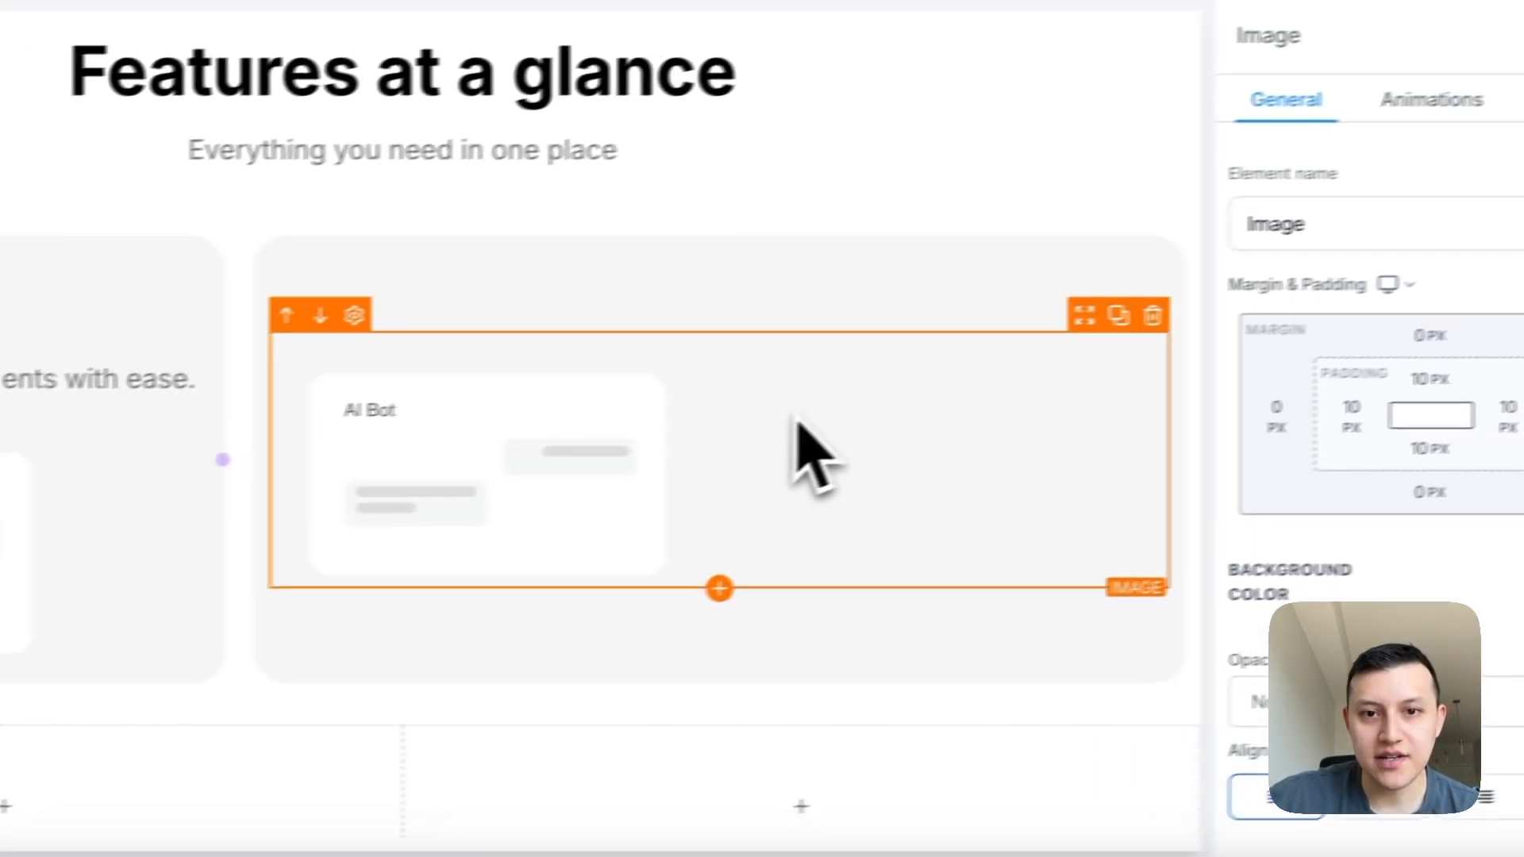
{"action": "scroll", "coordinate": [1445, 469], "scroll_direction": "down", "scroll_amount": 3}
{"action": "left_click", "coordinate": [1222, 477]}
{"action": "scroll", "coordinate": [1266, 585], "scroll_direction": "down", "scroll_amount": 5}
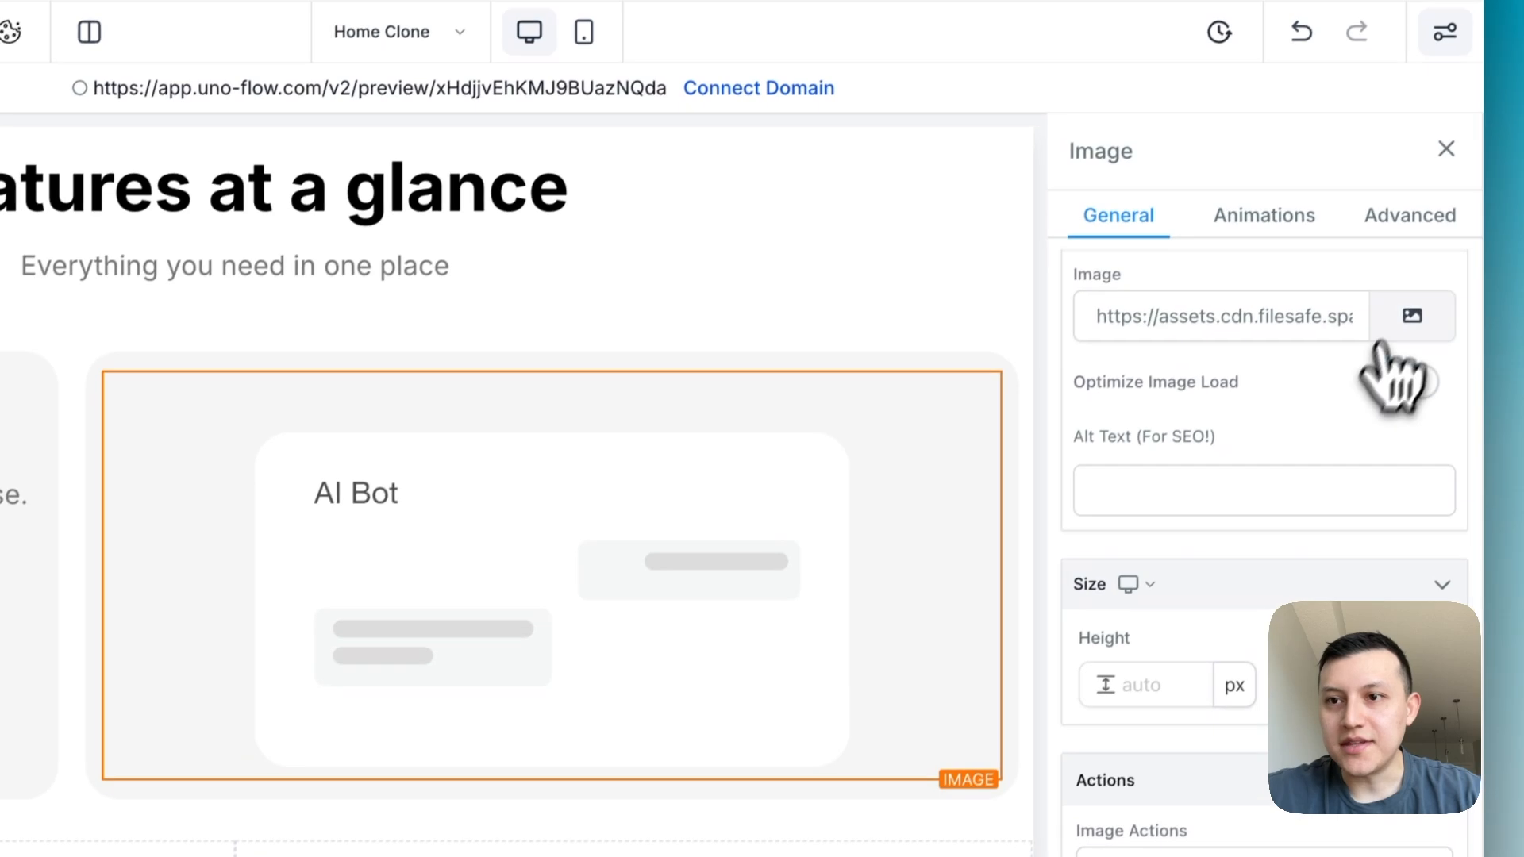
- Replace the image in the wider second column with the Request Payment picture from media storage
{"action": "left_click", "coordinate": [1407, 147]}
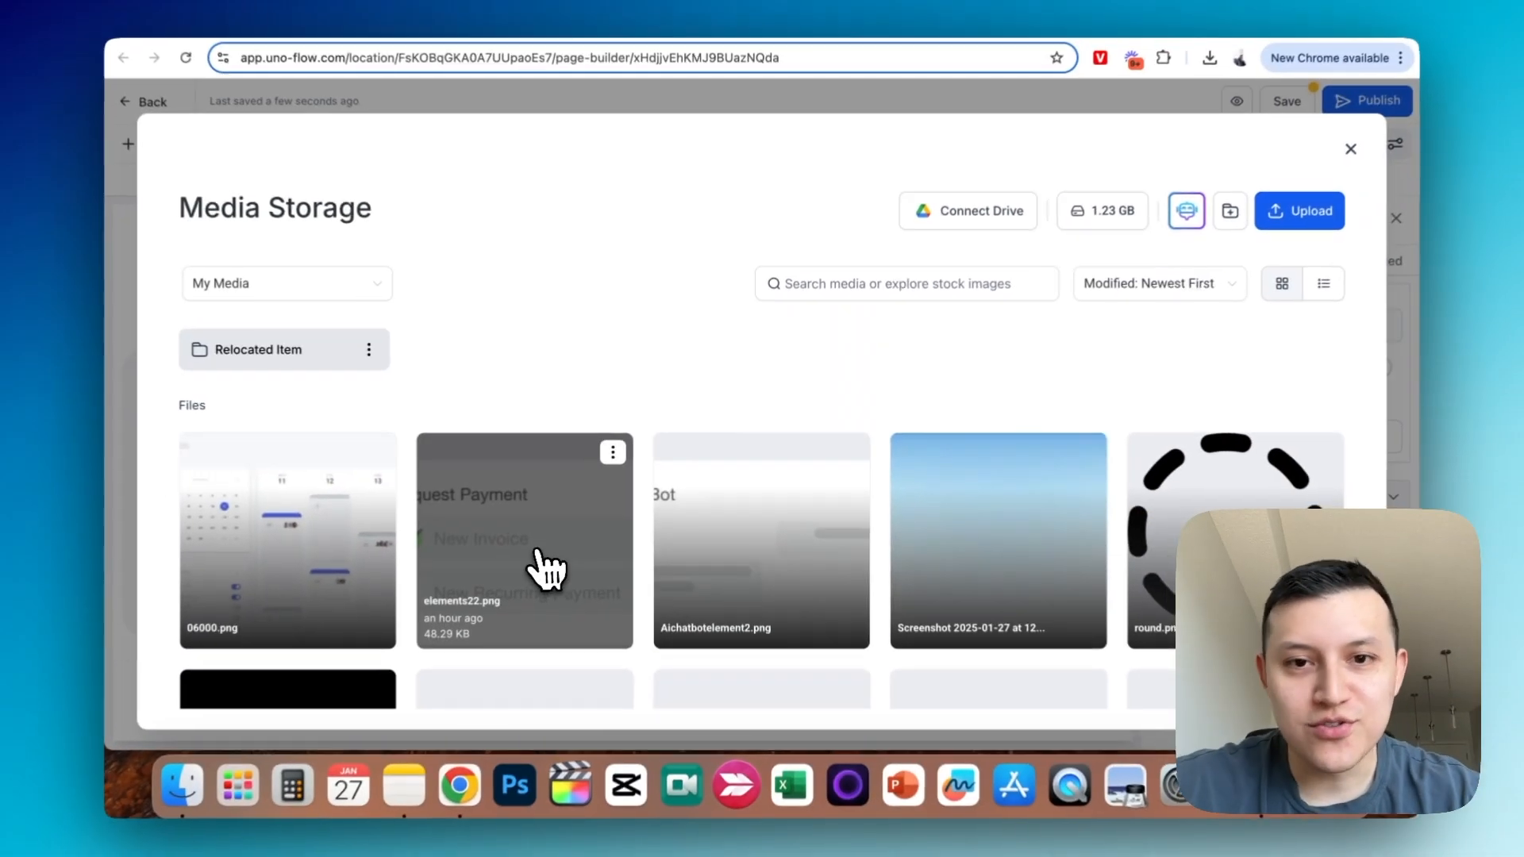
{"action": "left_click", "coordinate": [353, 627]}
{"action": "left_click", "coordinate": [1383, 222]}
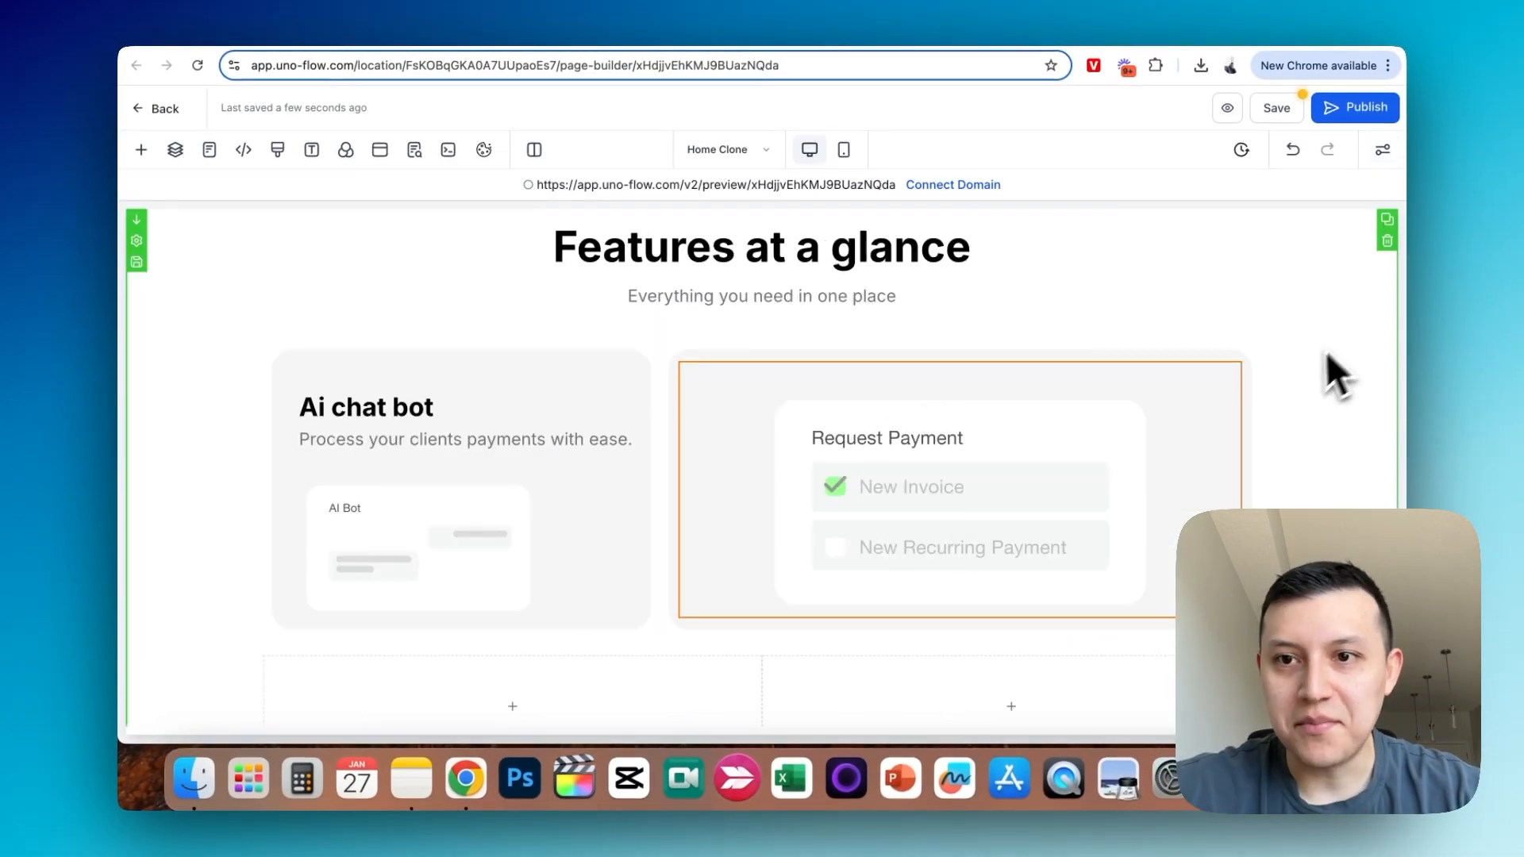
{"action": "left_click", "coordinate": [1326, 377]}
{"action": "left_click", "coordinate": [1383, 223]}
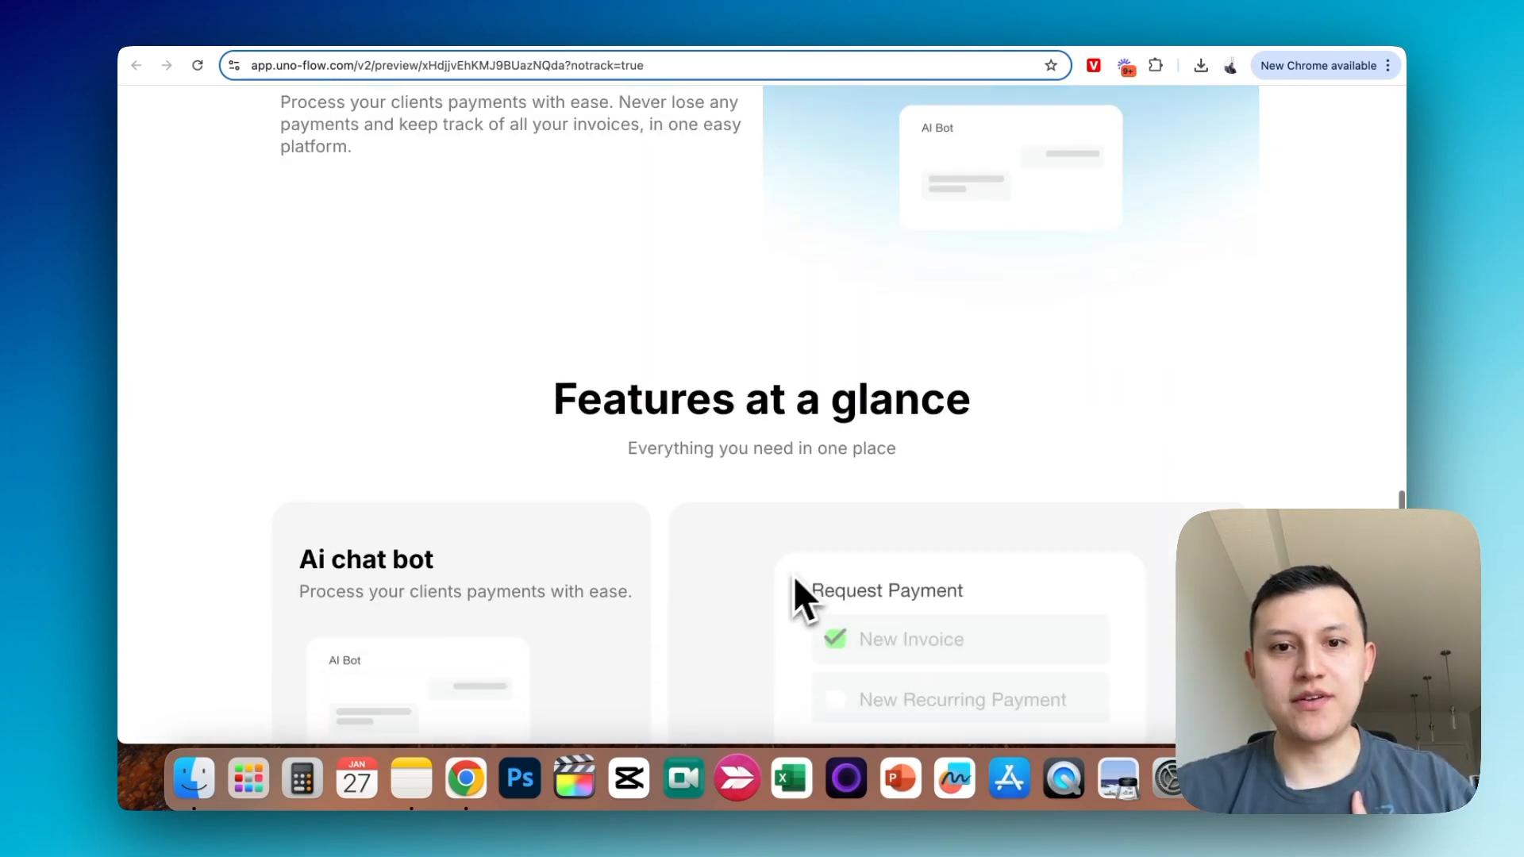
- Review the grid of feature cards under "Features at a glance" in the page preview
{"action": "scroll", "coordinate": [790, 577], "scroll_direction": "down", "scroll_amount": 5}
{"action": "scroll", "coordinate": [789, 580], "scroll_direction": "up", "scroll_amount": 2}
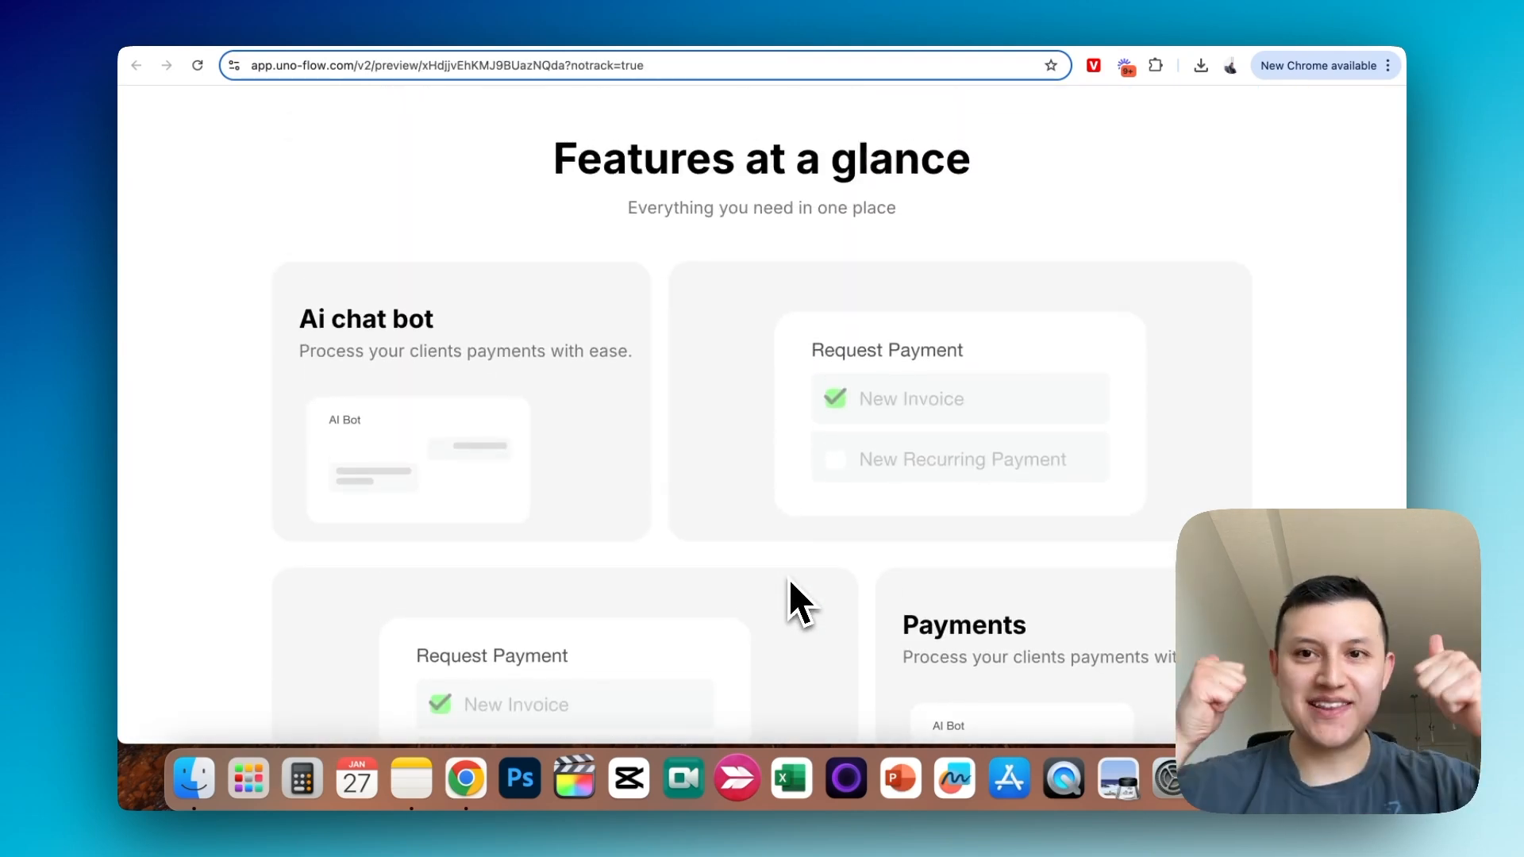
{"action": "scroll", "coordinate": [815, 480], "scroll_direction": "down", "scroll_amount": 1}
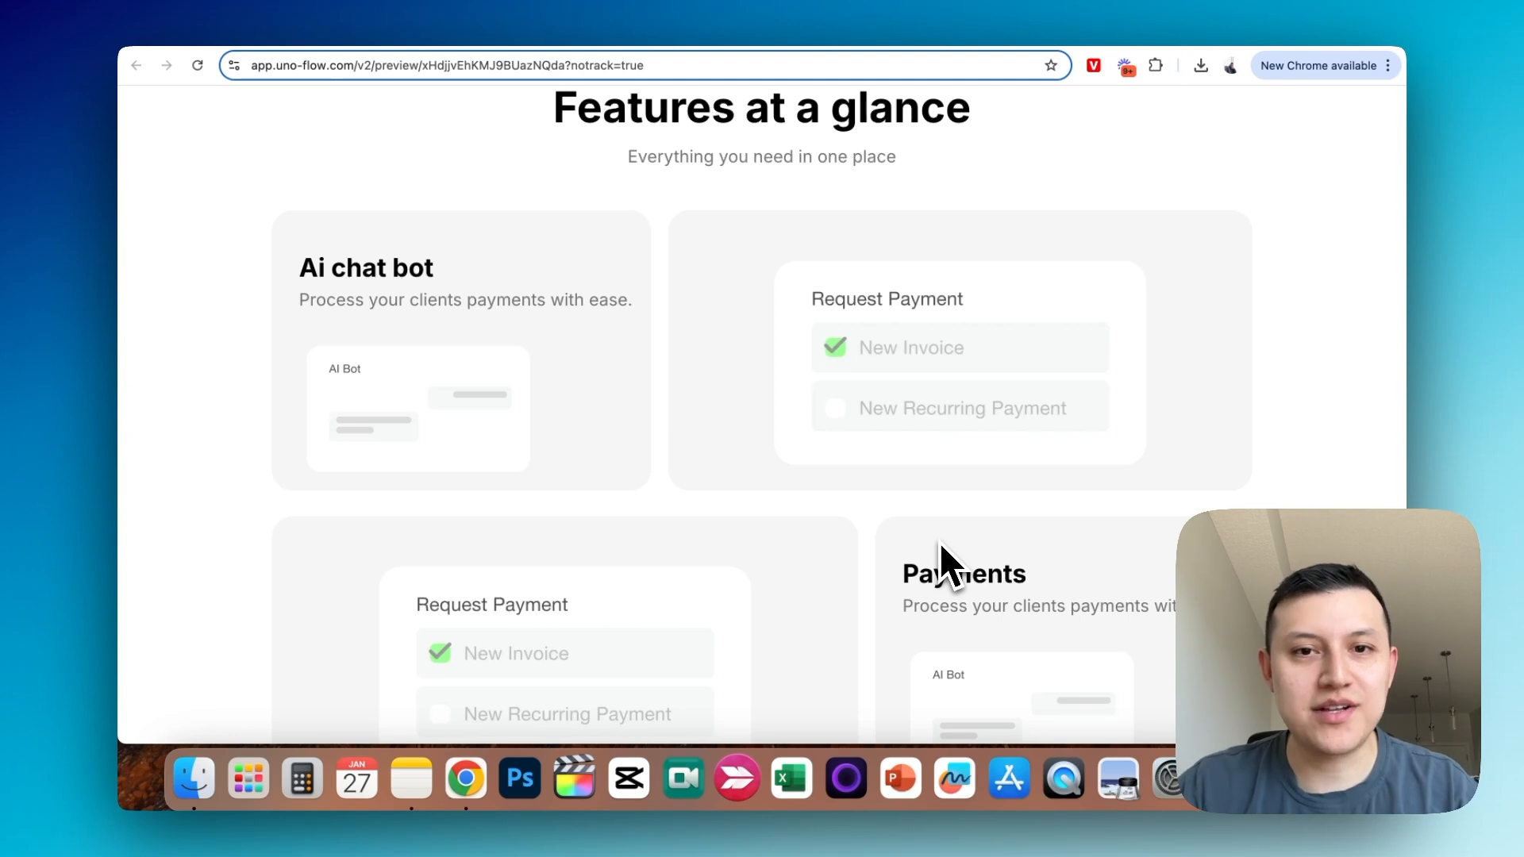
{"action": "scroll", "coordinate": [940, 543], "scroll_direction": "down", "scroll_amount": 1}
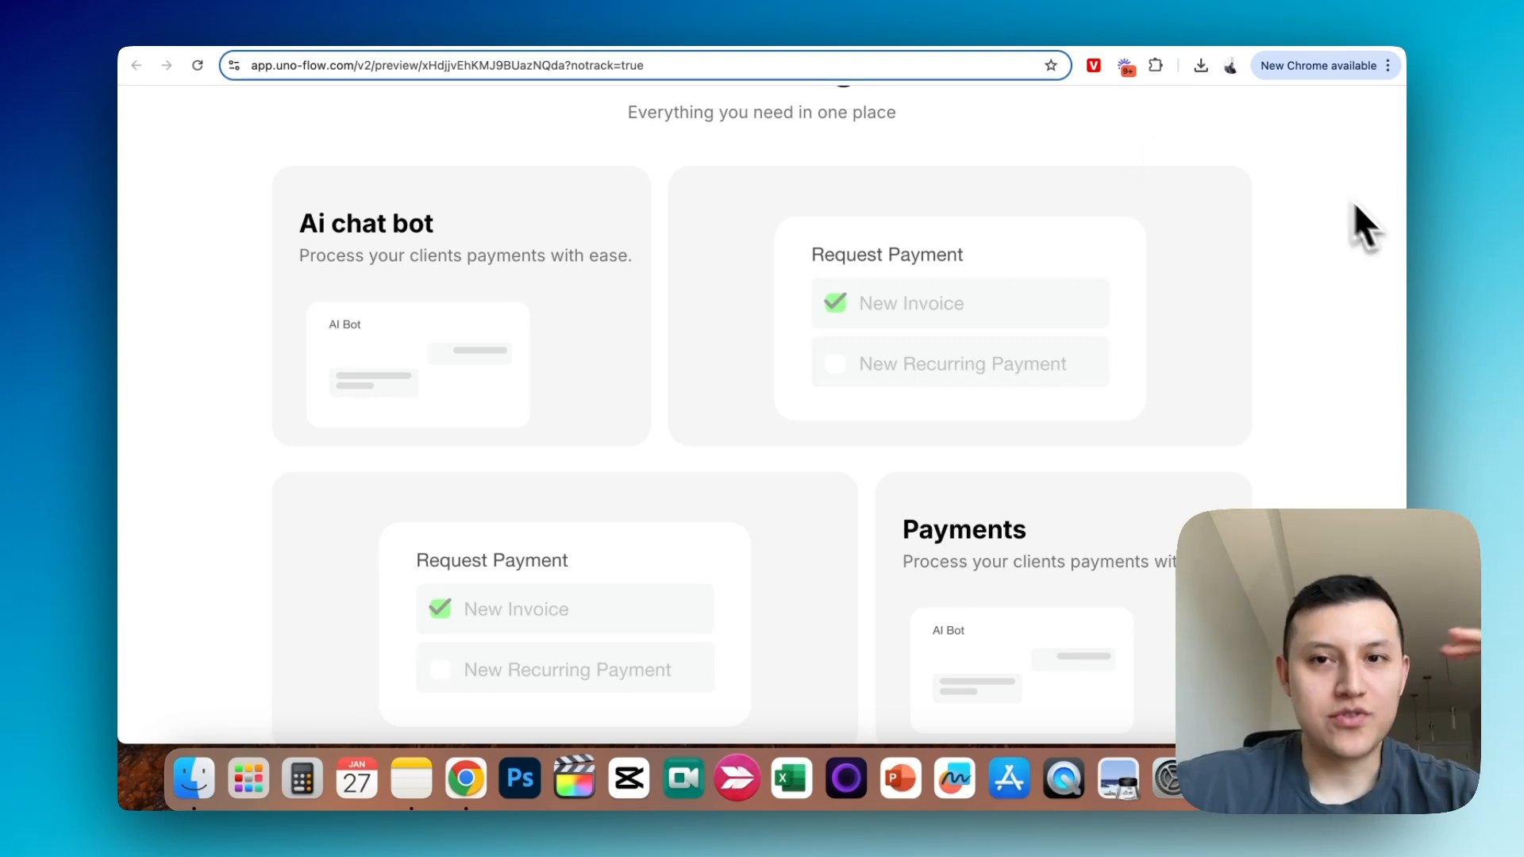
{"action": "scroll", "coordinate": [1362, 243], "scroll_direction": "up", "scroll_amount": 1}
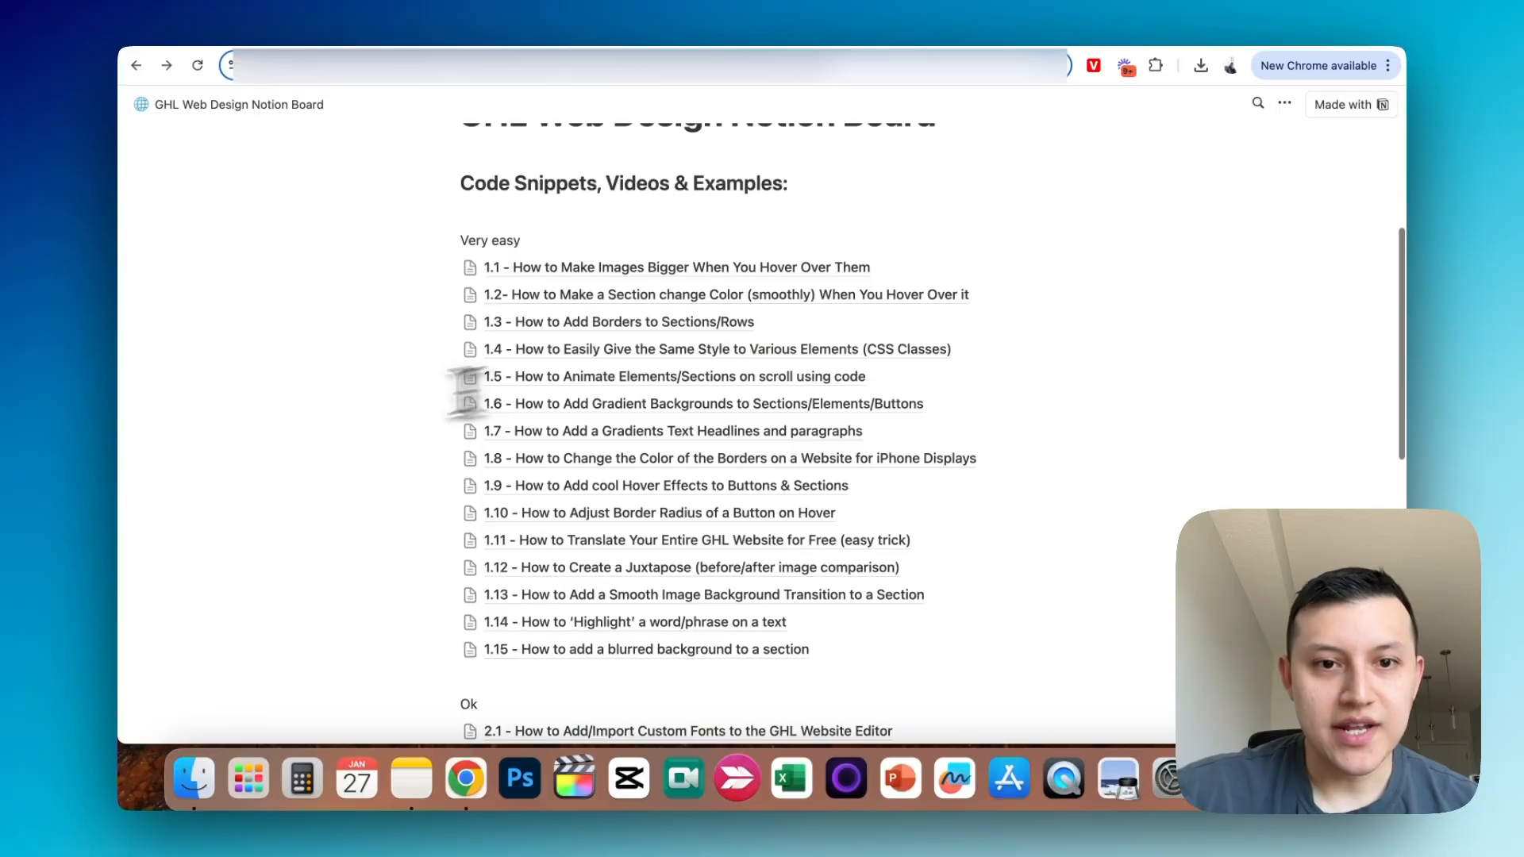
- Open guide "2.8 - How to Add a Focused Blur on Hover Effect" on the GHL Web Design Notion Board and copy the class name blur-effect-card
{"action": "scroll", "coordinate": [364, 408], "scroll_direction": "down", "scroll_amount": 5}
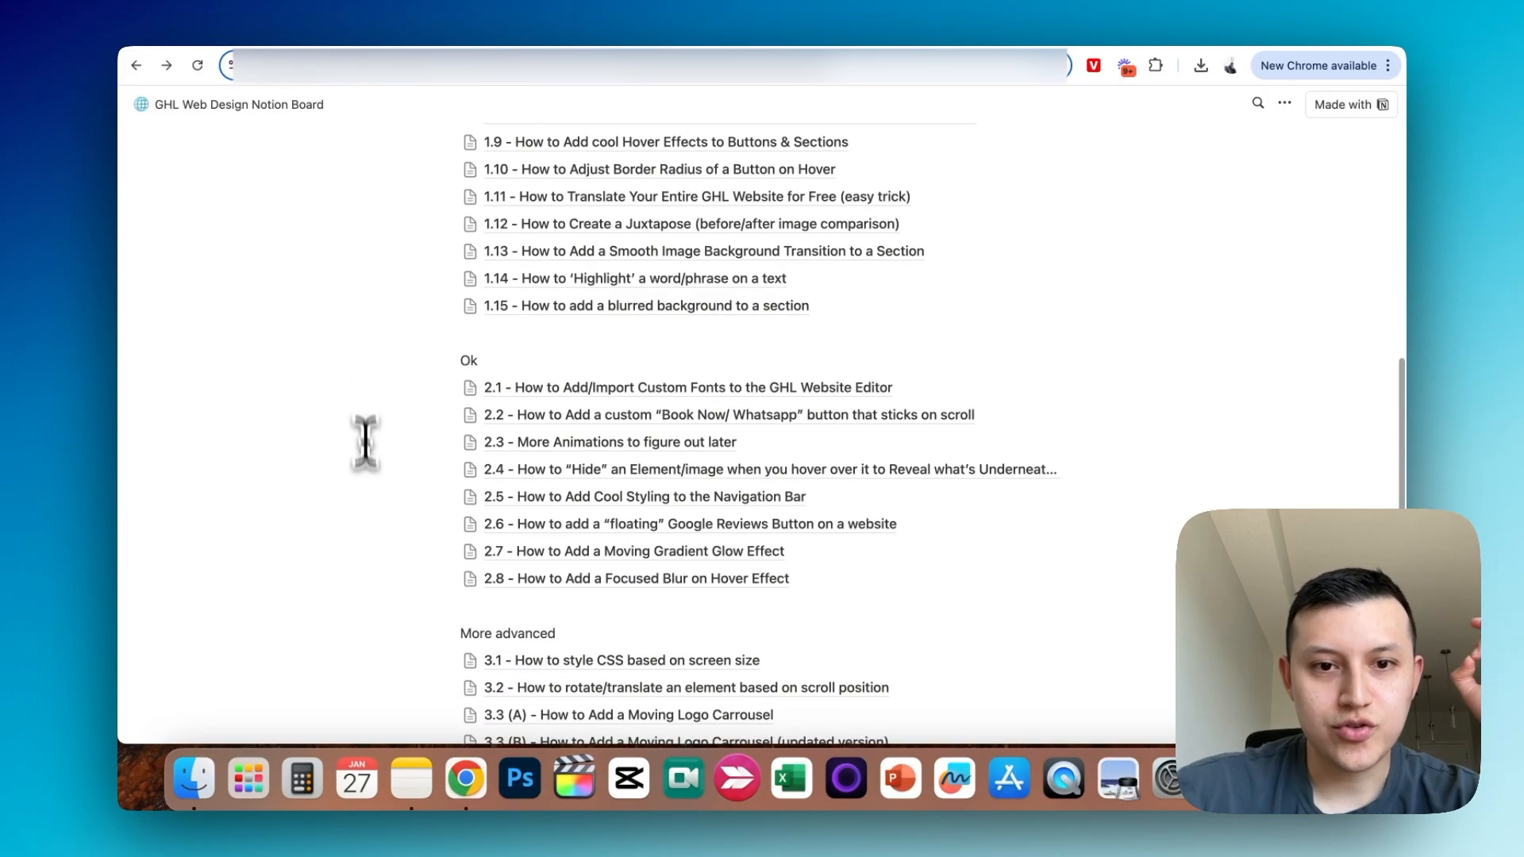
{"action": "scroll", "coordinate": [364, 424], "scroll_direction": "down", "scroll_amount": 2}
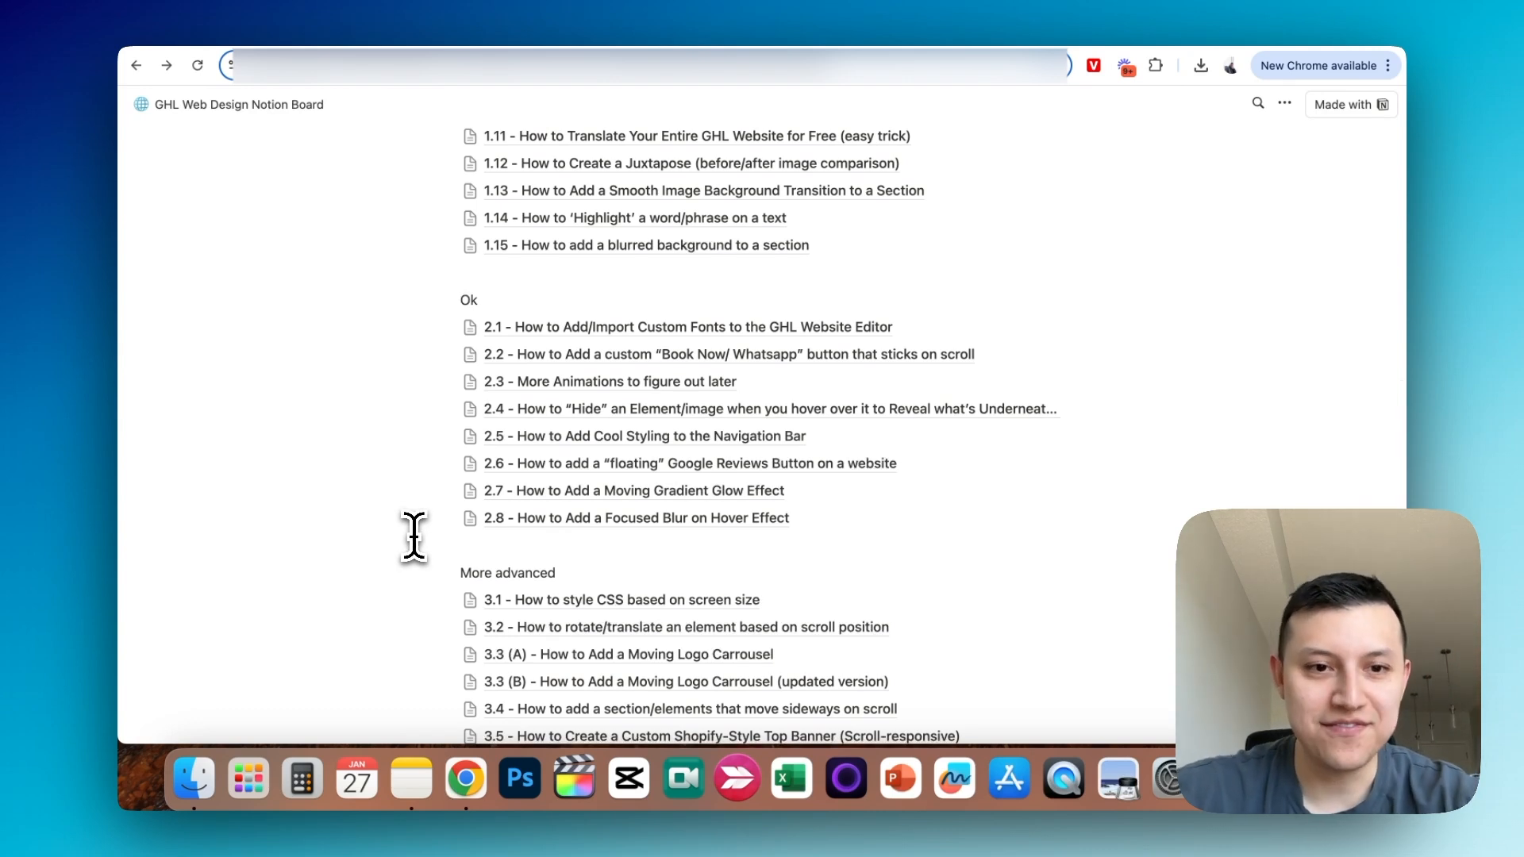
{"action": "left_click", "coordinate": [498, 524]}
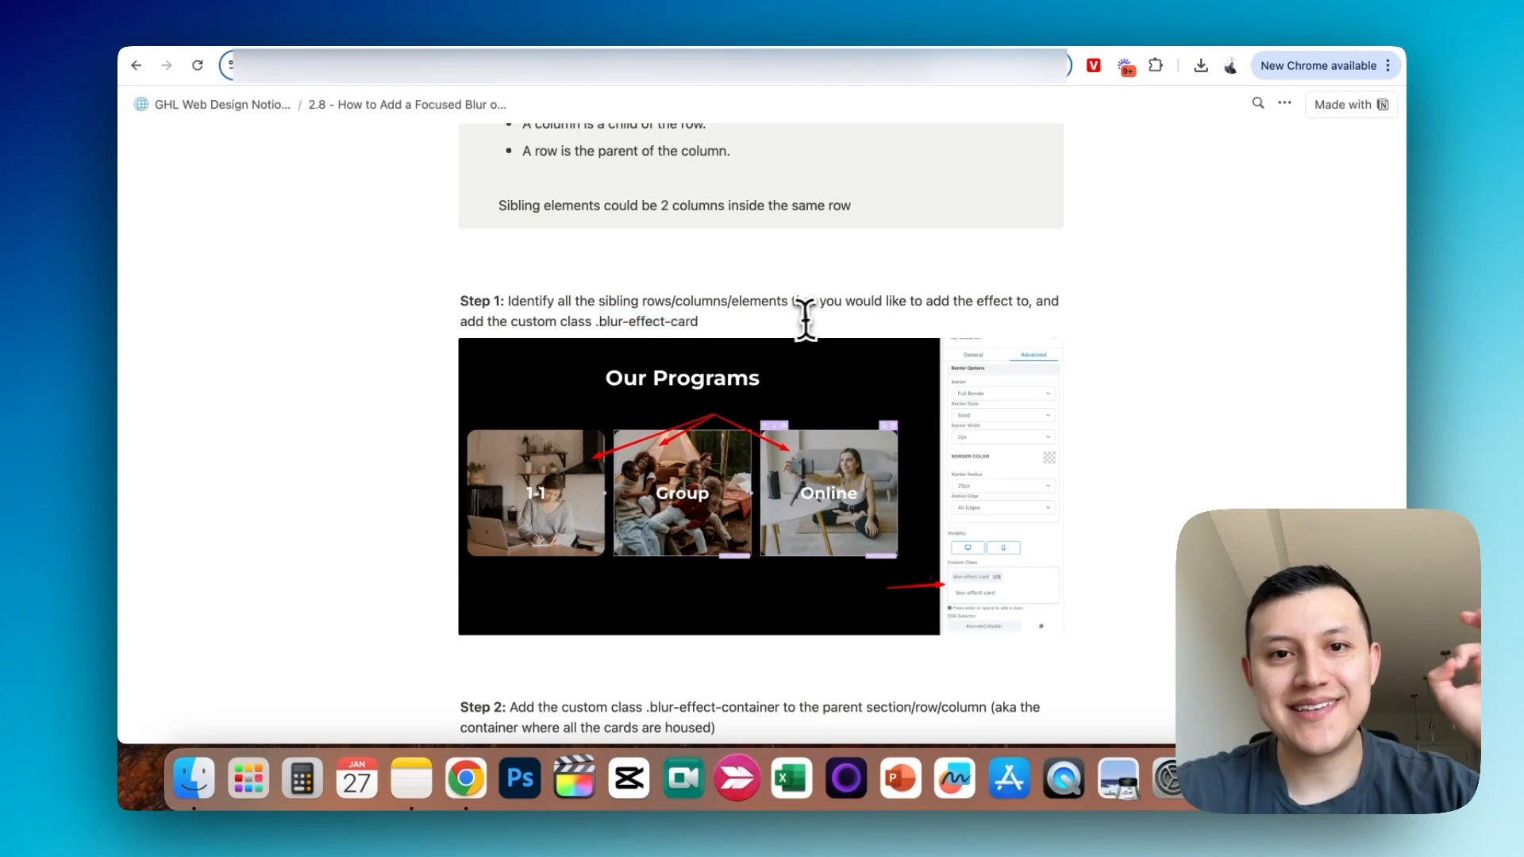
{"action": "left_click_drag", "start_coordinate": [767, 324], "coordinate": [600, 316]}
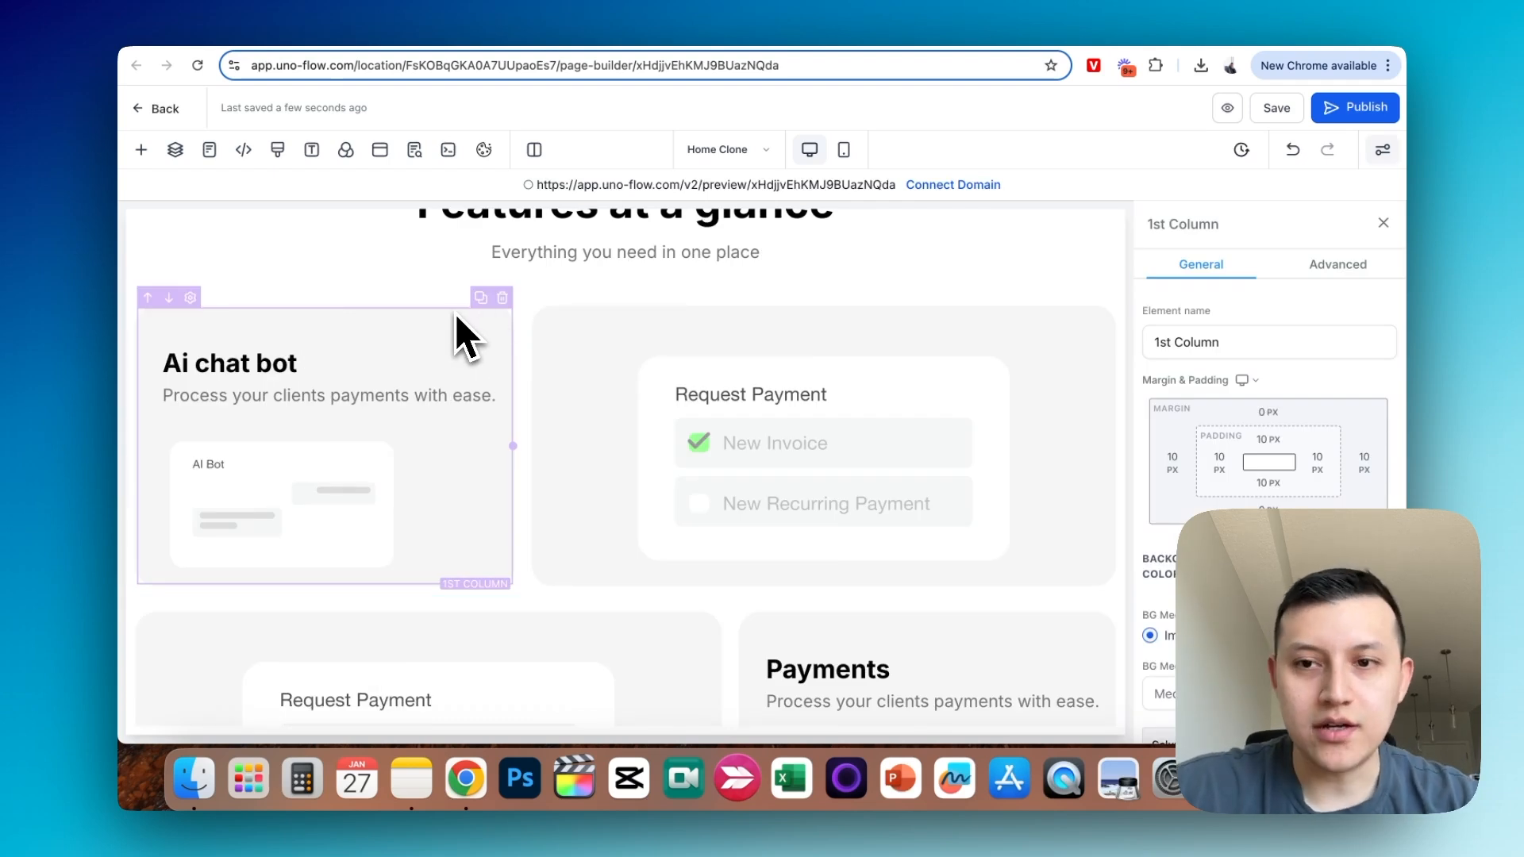
- Add the custom class blur-effect-card to the Ai chat bot column and open the advanced settings of the wider Request Payment column
{"action": "left_click", "coordinate": [1352, 270]}
{"action": "scroll", "coordinate": [1270, 476], "scroll_direction": "down", "scroll_amount": 5}
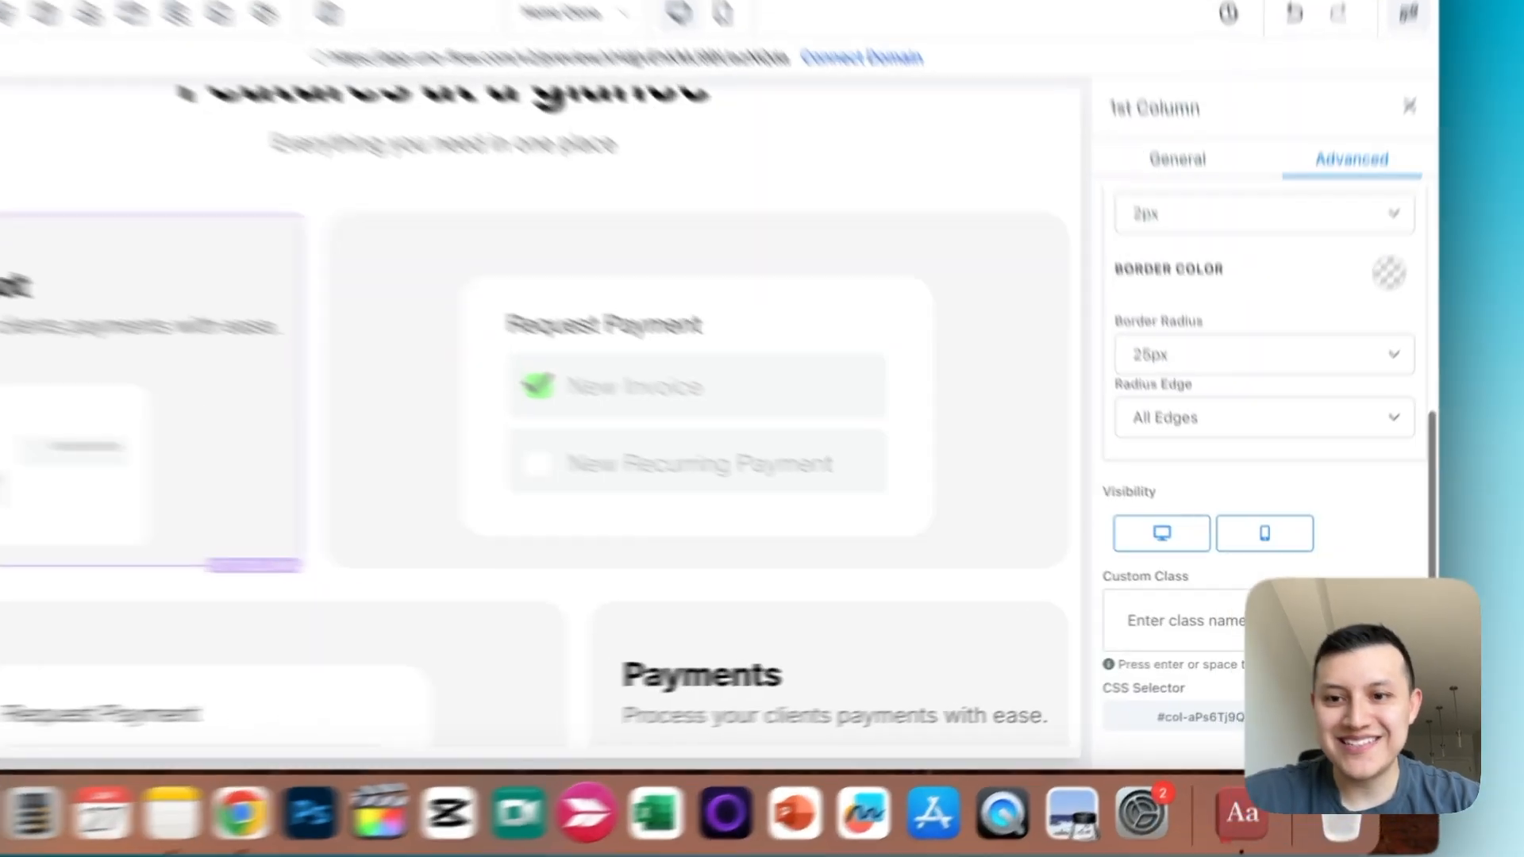
{"action": "left_click", "coordinate": [1239, 632]}
{"action": "type", "text": "blur-effect-card"}
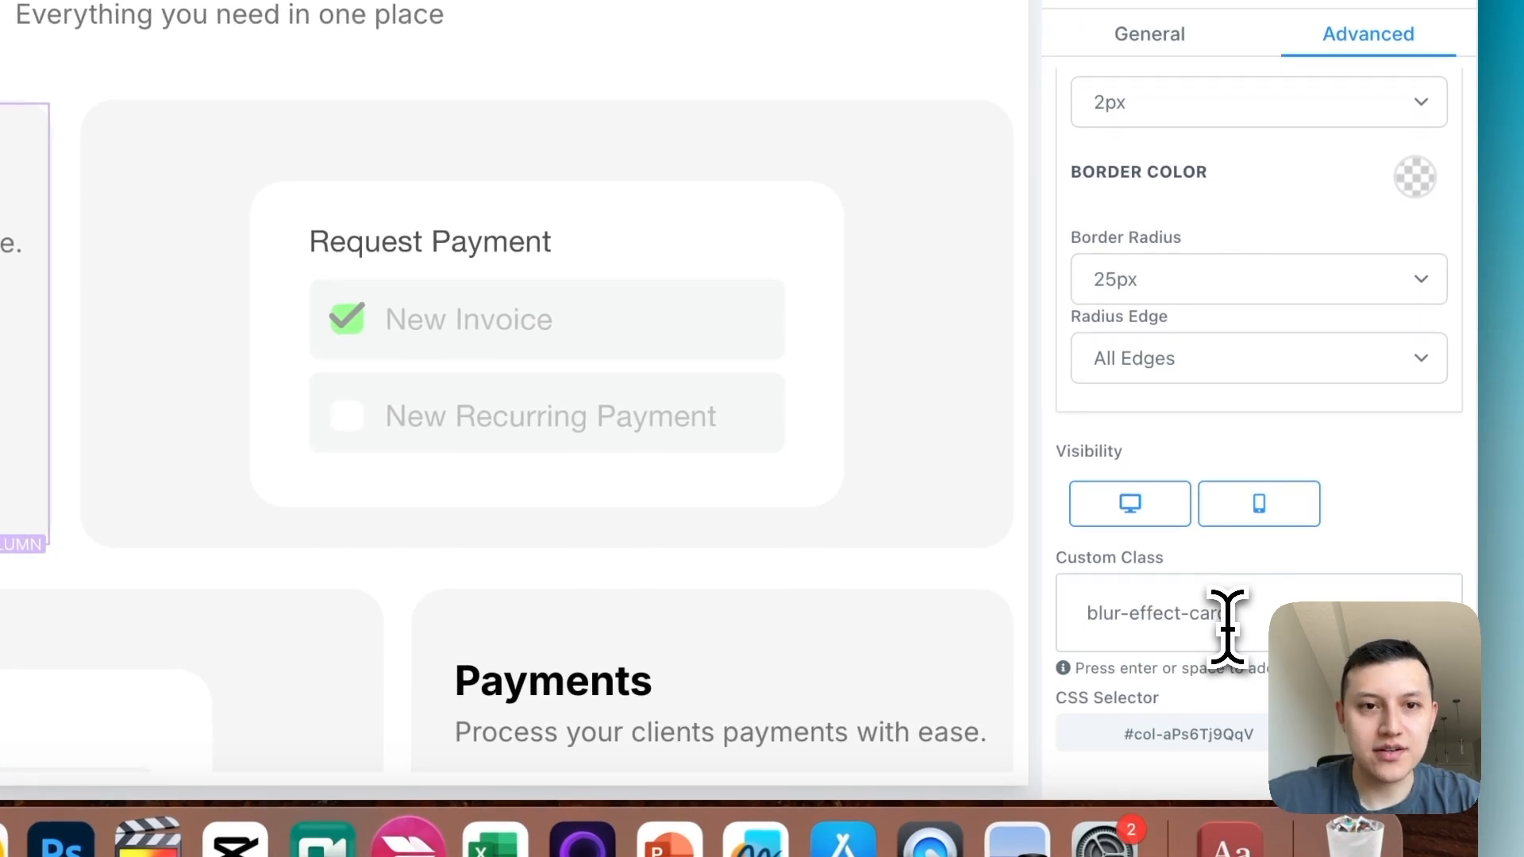
{"action": "key", "text": "Return"}
{"action": "left_click", "coordinate": [885, 425]}
{"action": "left_click", "coordinate": [1369, 34]}
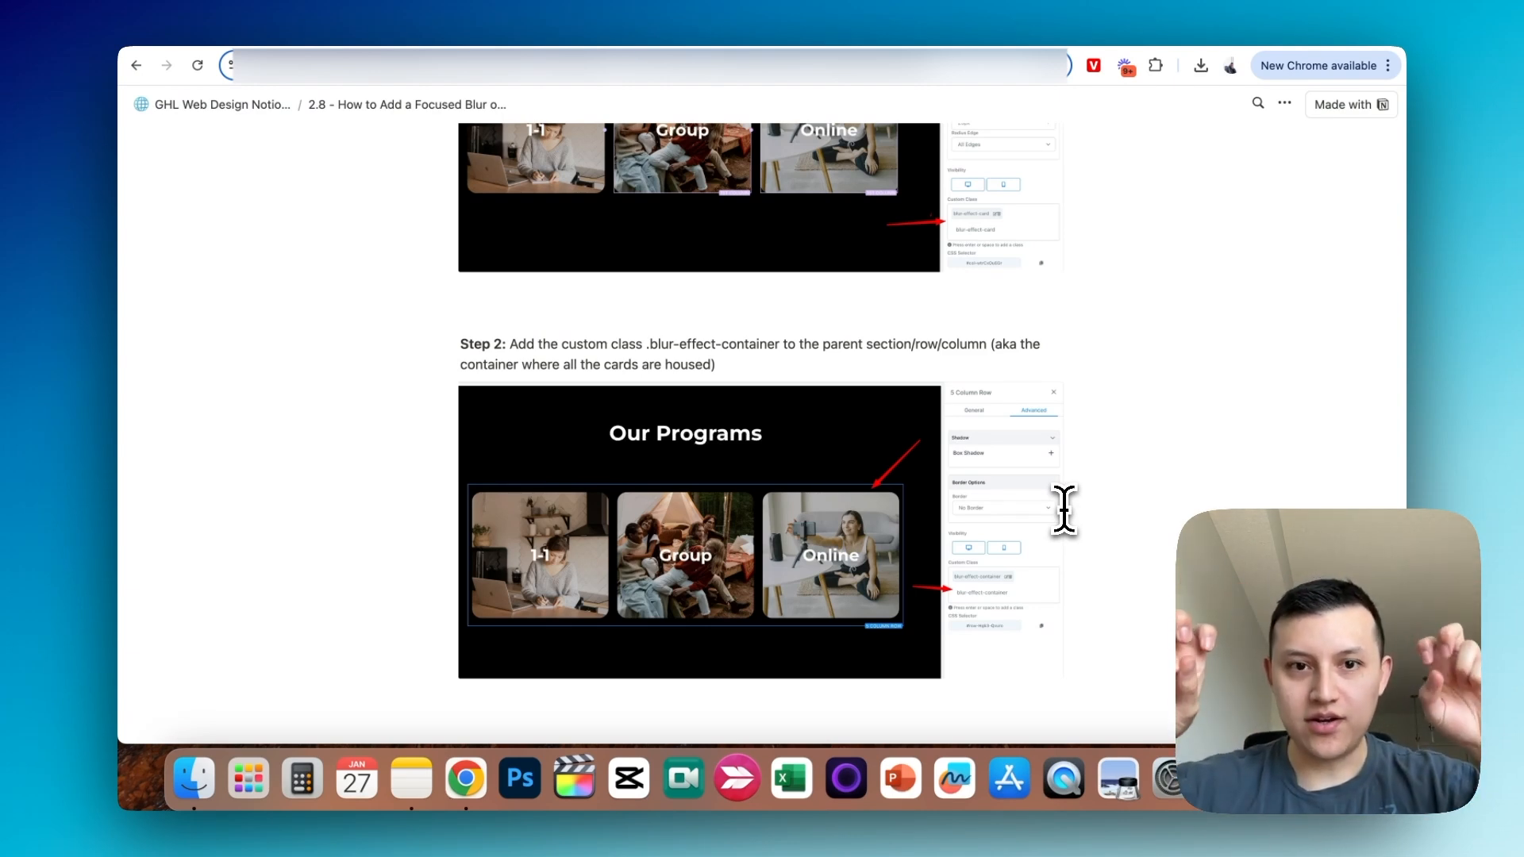
- Copy the class name blur-effect-container from Step 2 of the guide and add it as custom class to the "Features at a glance" section
{"action": "left_click_drag", "start_coordinate": [780, 346], "coordinate": [660, 349]}
{"action": "key", "text": "super+c"}
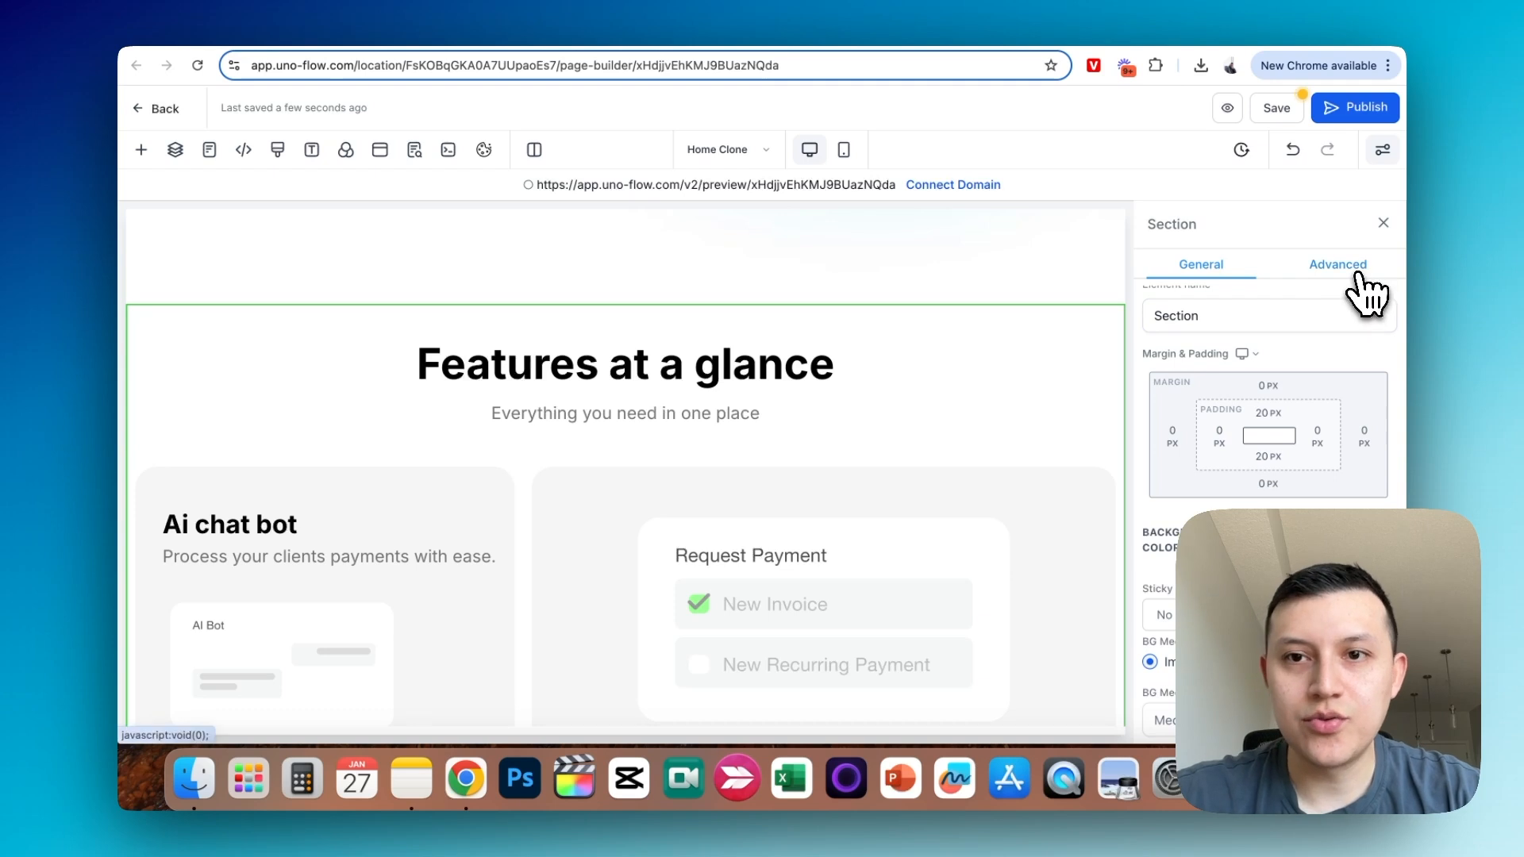
{"action": "left_click", "coordinate": [1350, 273]}
{"action": "scroll", "coordinate": [1350, 301], "scroll_direction": "down", "scroll_amount": 1}
{"action": "left_click", "coordinate": [1211, 628]}
{"action": "key", "text": "super+v"}
{"action": "key", "text": "Return"}
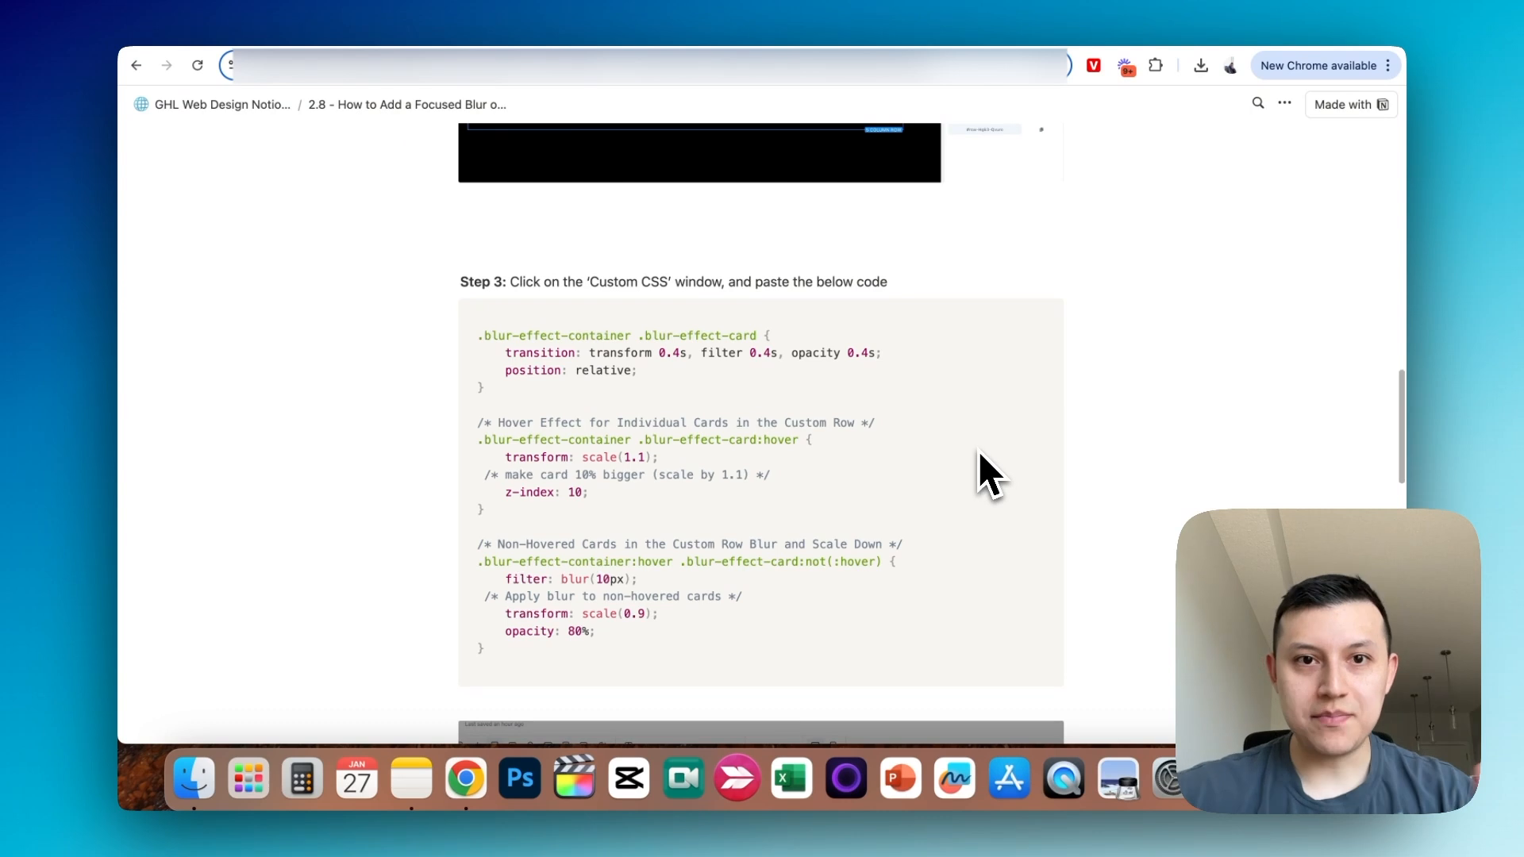
- Append the blur effect code from Step 3 of the guide to the page's custom CSS, save it and check the feature cards in the preview
{"action": "left_click", "coordinate": [1034, 314]}
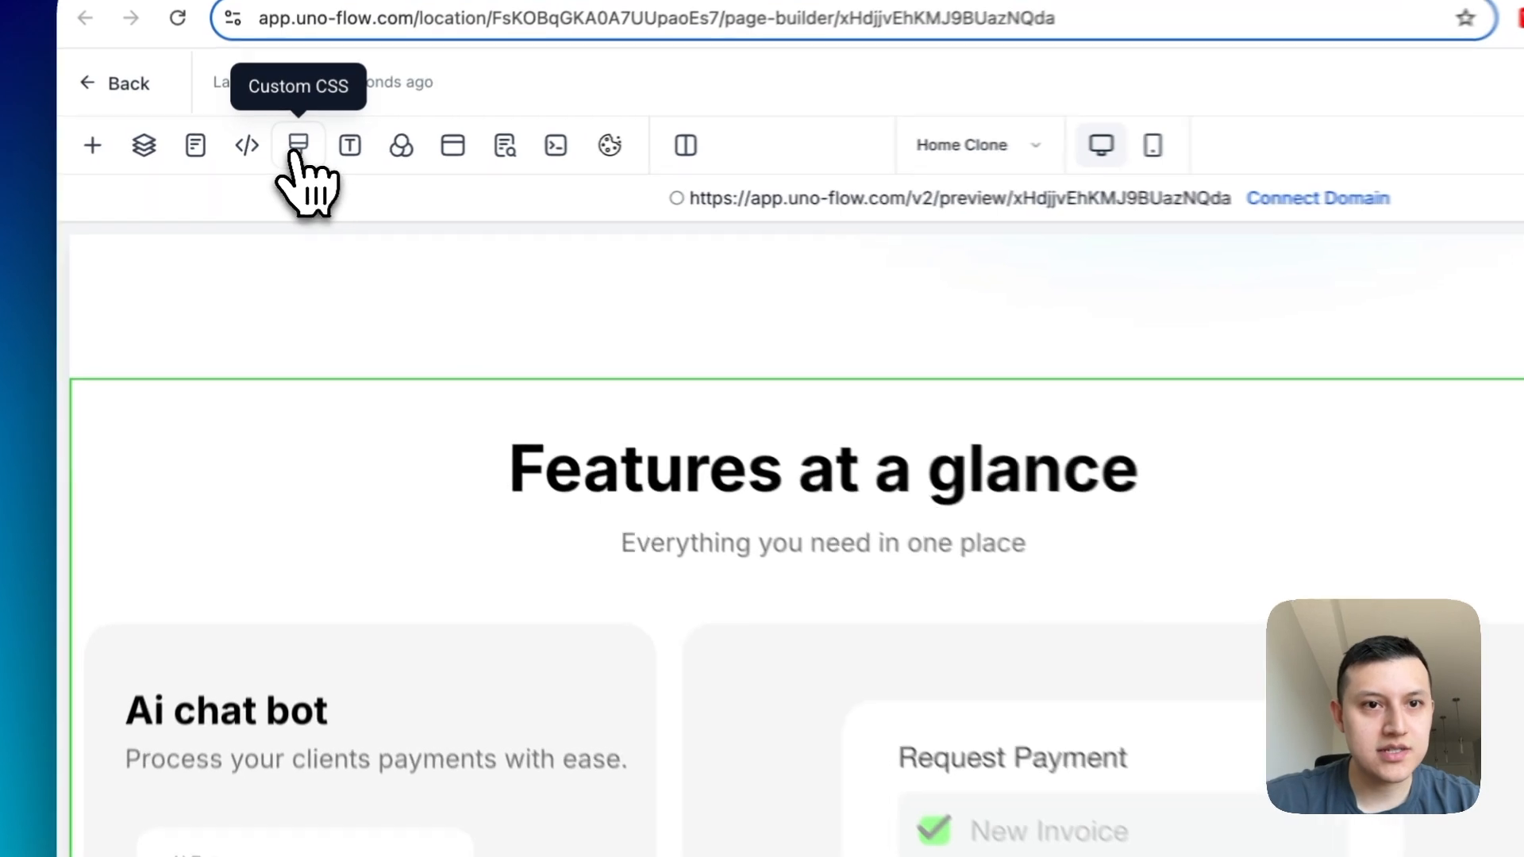
{"action": "left_click", "coordinate": [287, 151]}
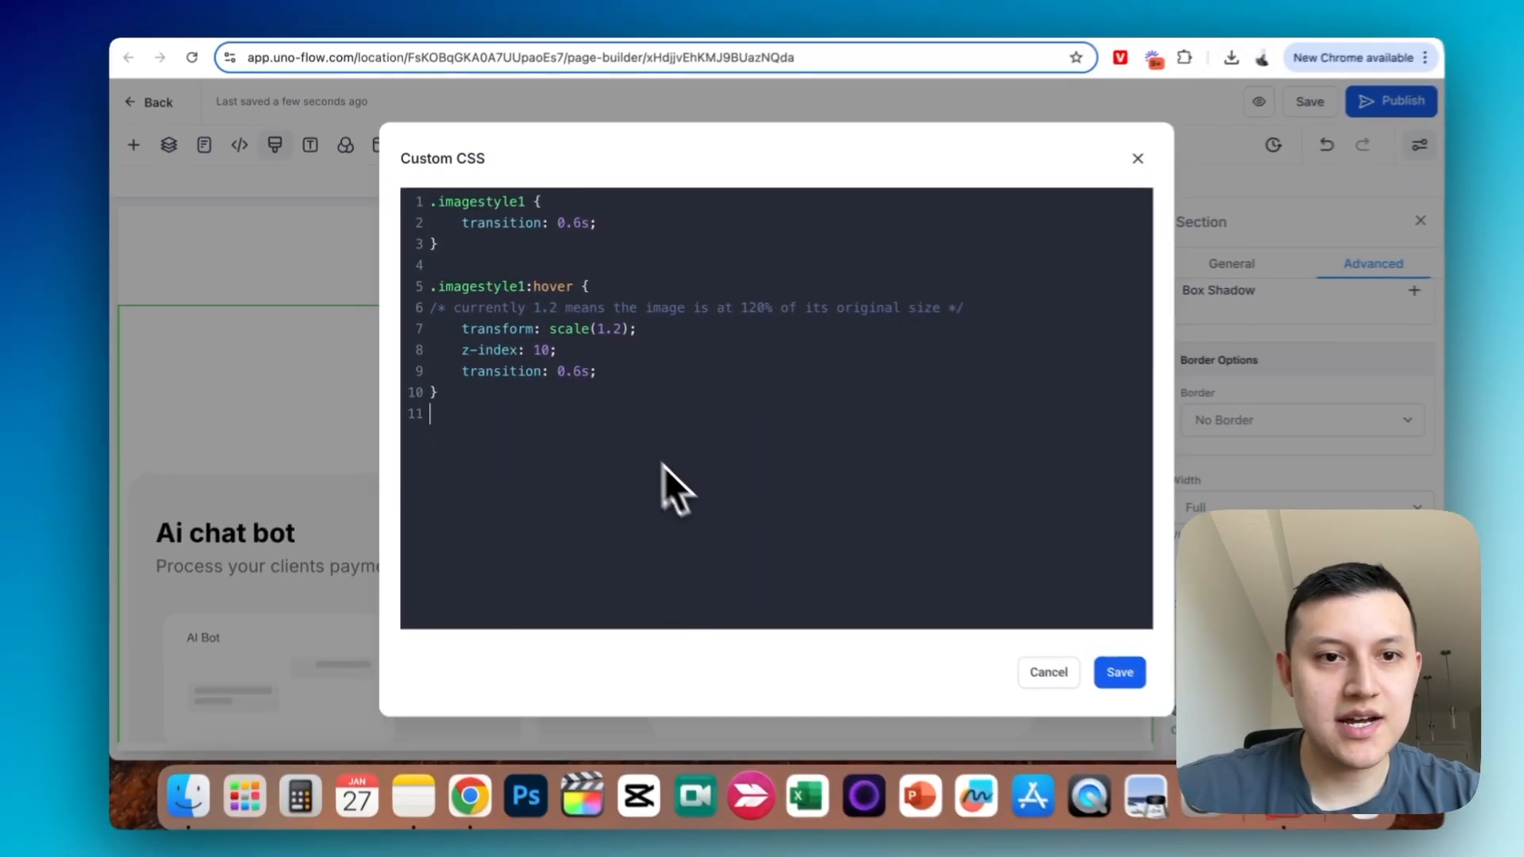
{"action": "key", "text": "super+v"}
{"action": "left_click", "coordinate": [1092, 661]}
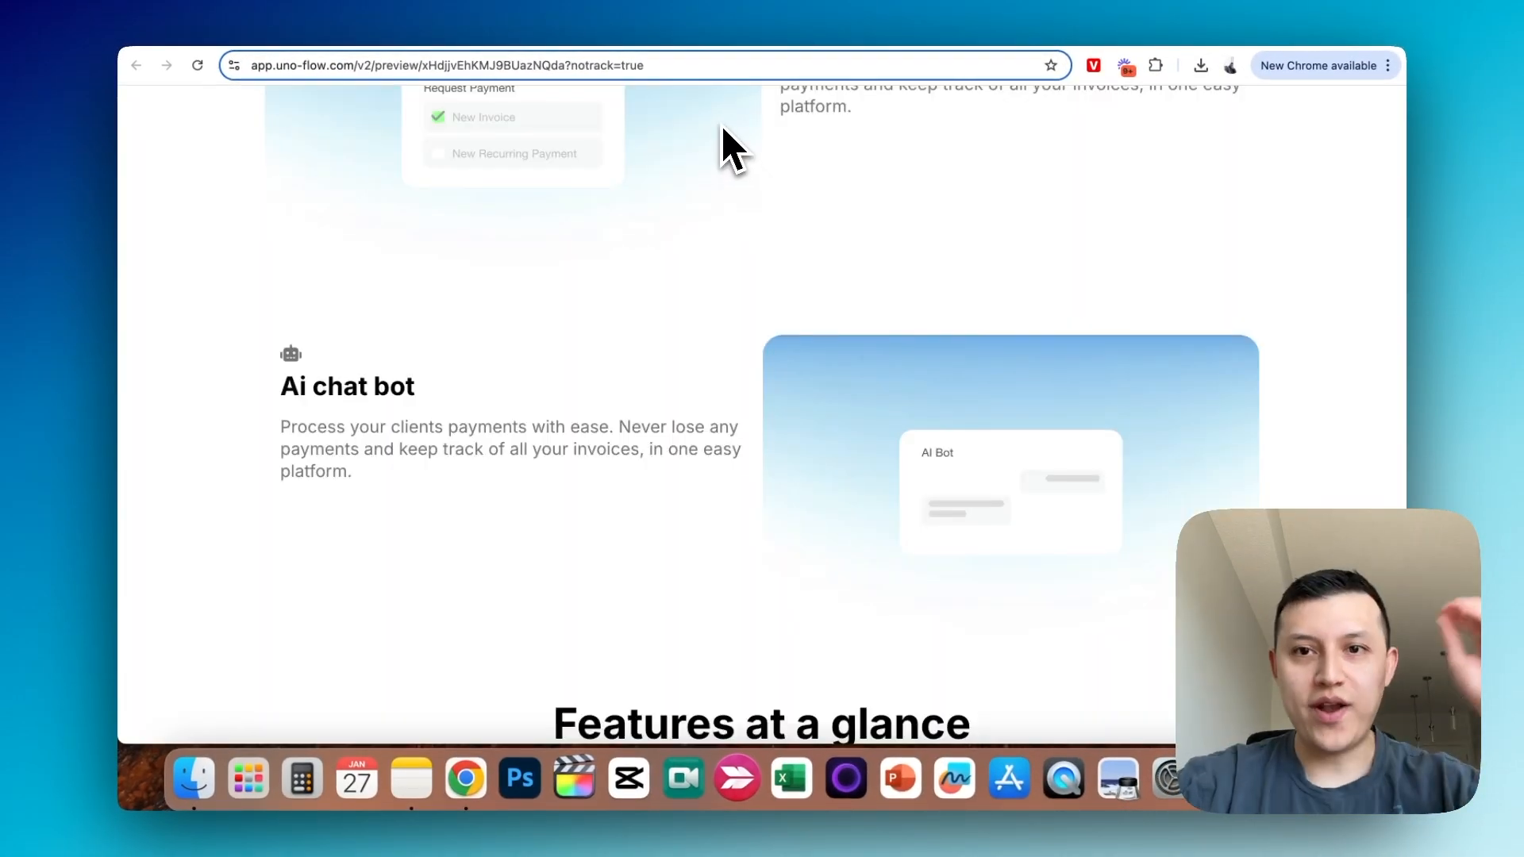
{"action": "scroll", "coordinate": [723, 127], "scroll_direction": "down", "scroll_amount": 10}
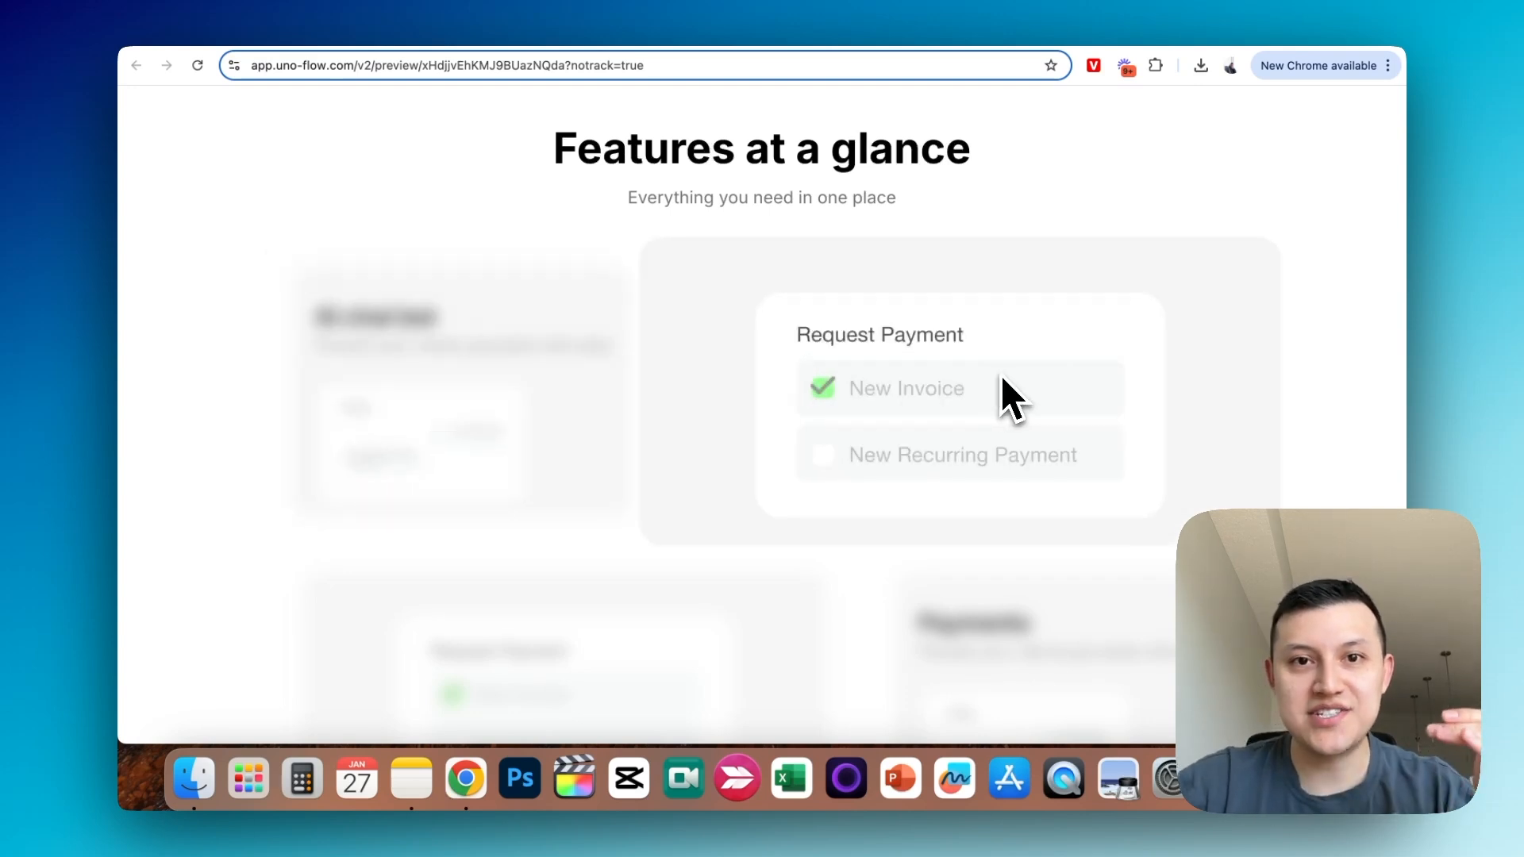
{"action": "scroll", "coordinate": [1002, 375], "scroll_direction": "down", "scroll_amount": 2}
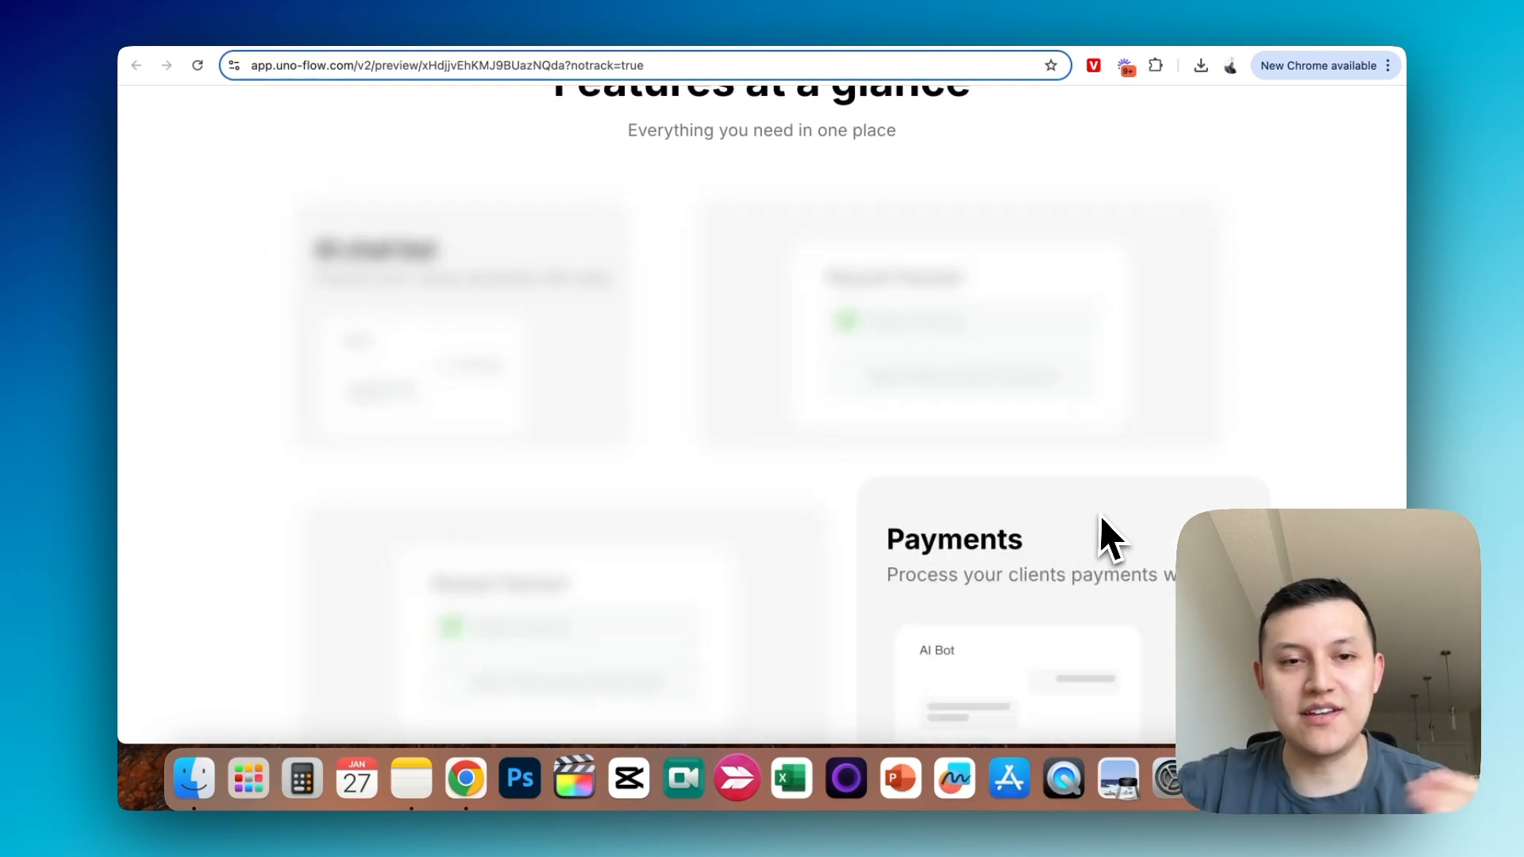